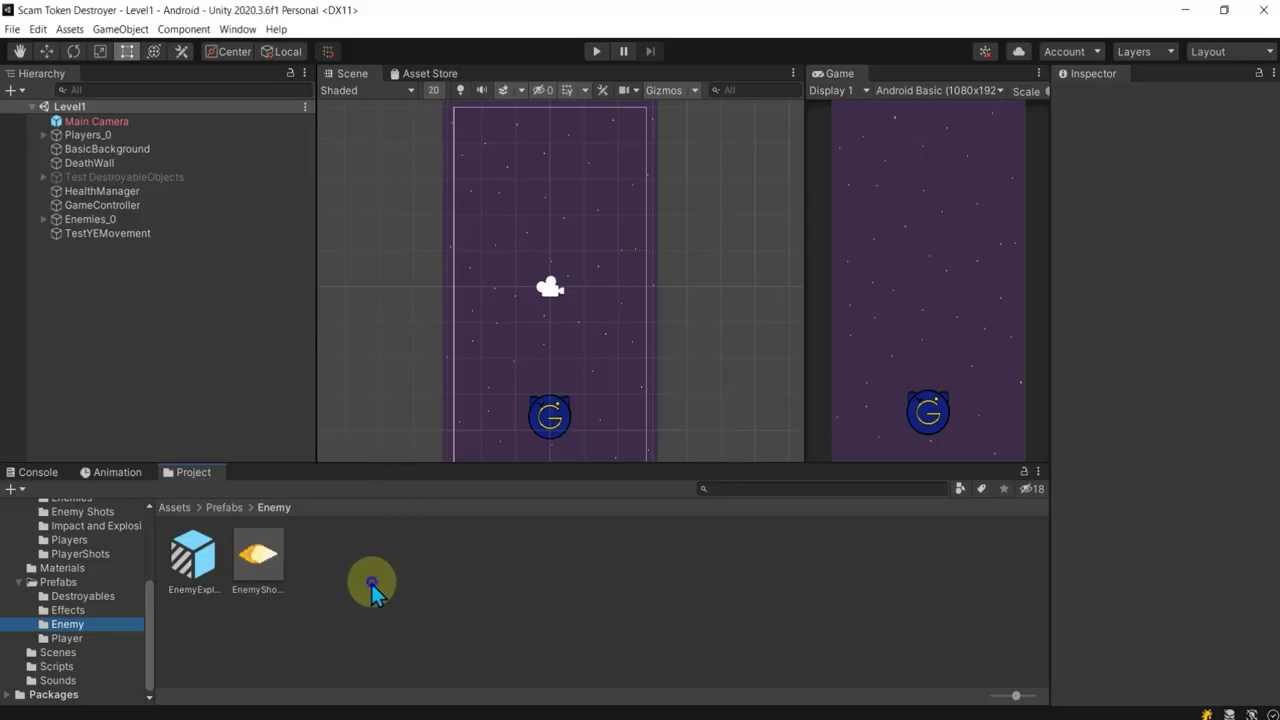
Step: Create a folder named IndividualEnemies under Prefabs/Enemy and open it
right_click(371, 584)
mouse_move(482, 186)
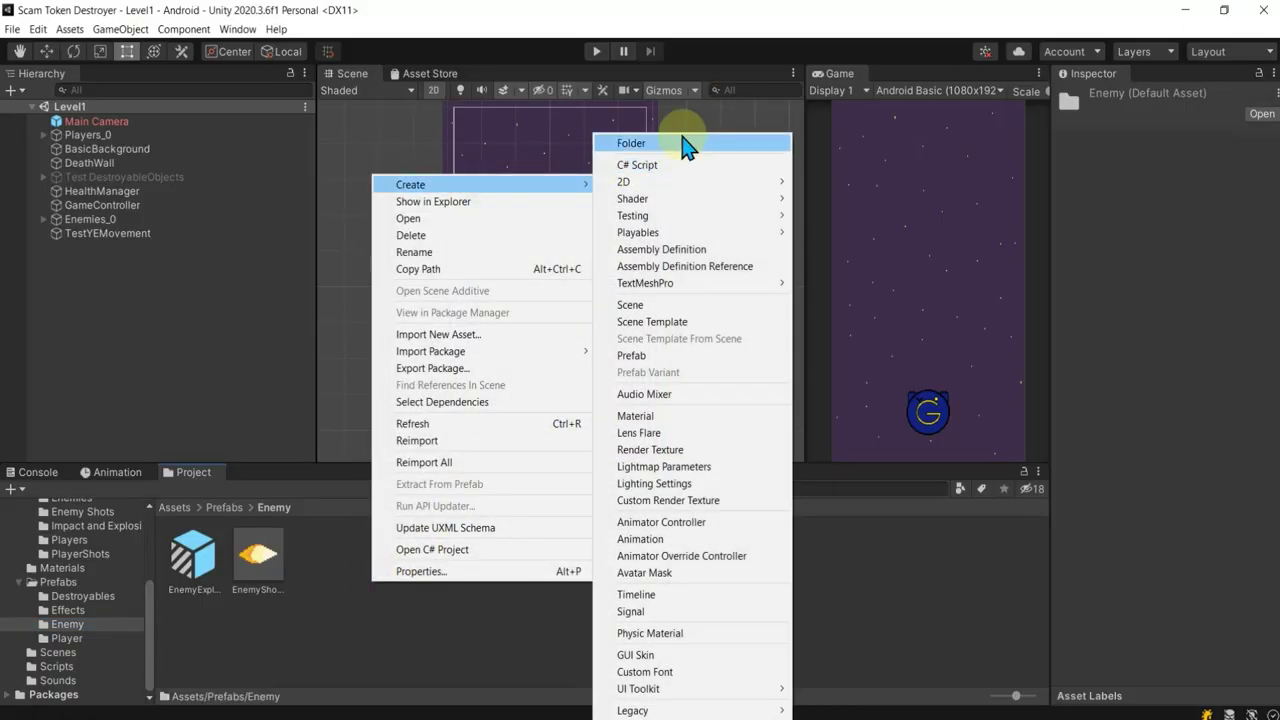
left_click(684, 143)
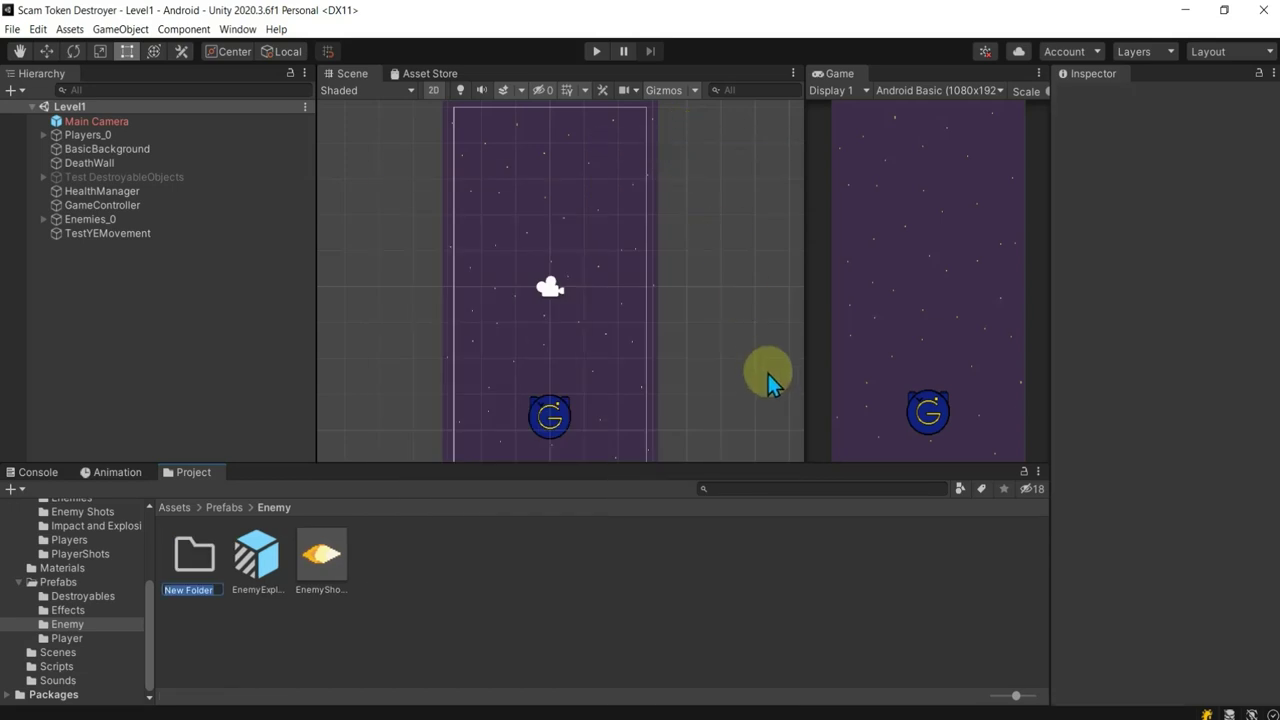
key("BackSpace")
type("nemies")
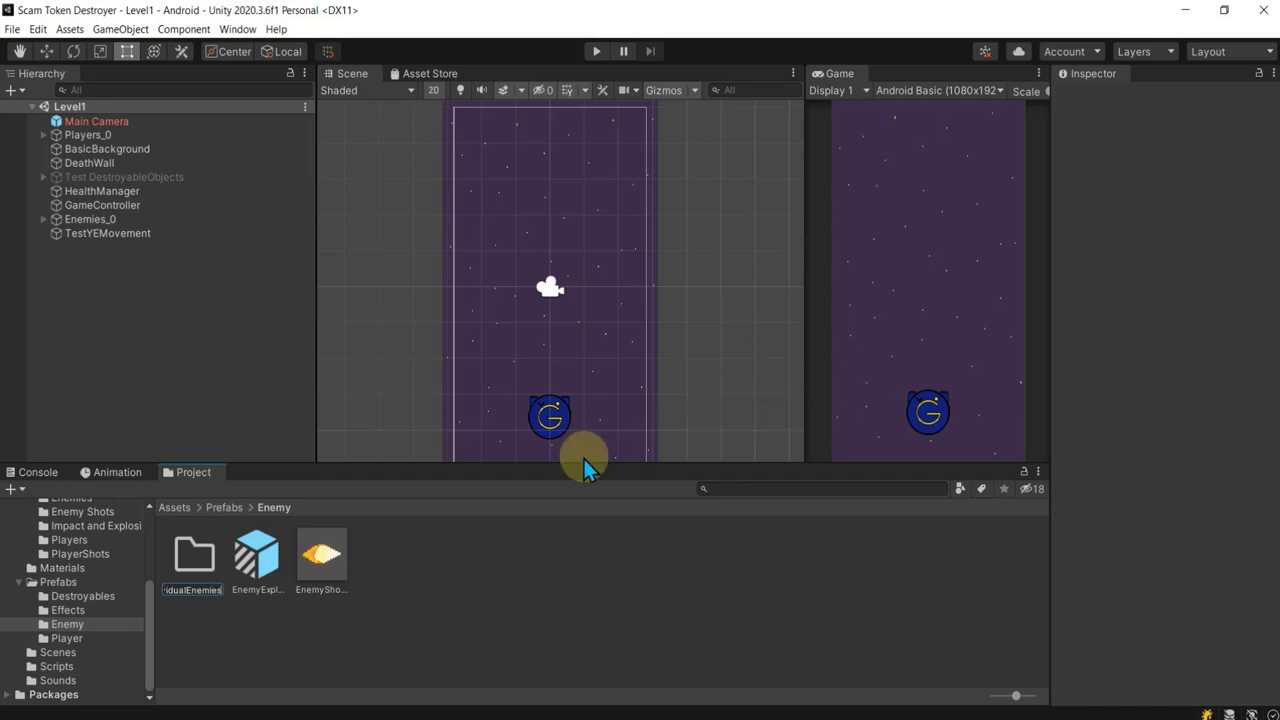
key("Return")
double_click(196, 565)
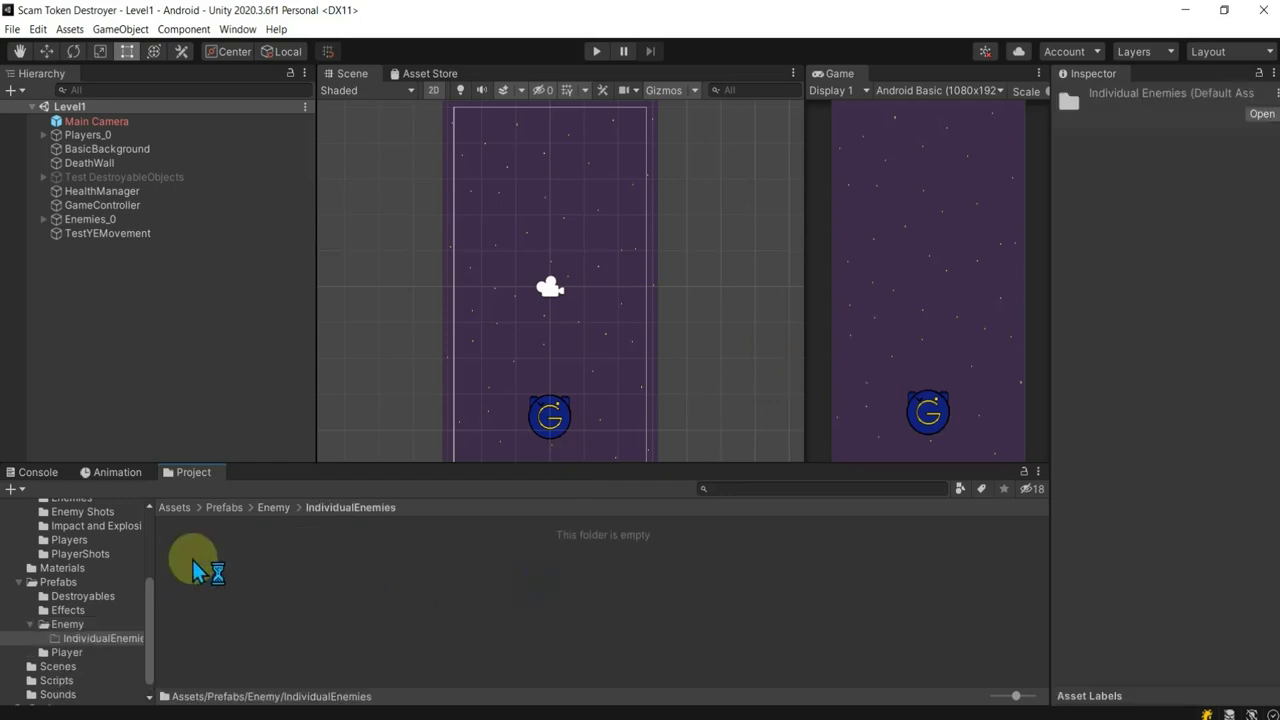
Step: Turn off Canhunt Player and Can Change Direction on Enemies_0, then play-test it
left_click(100, 219)
scroll(1137, 548, "down", 3)
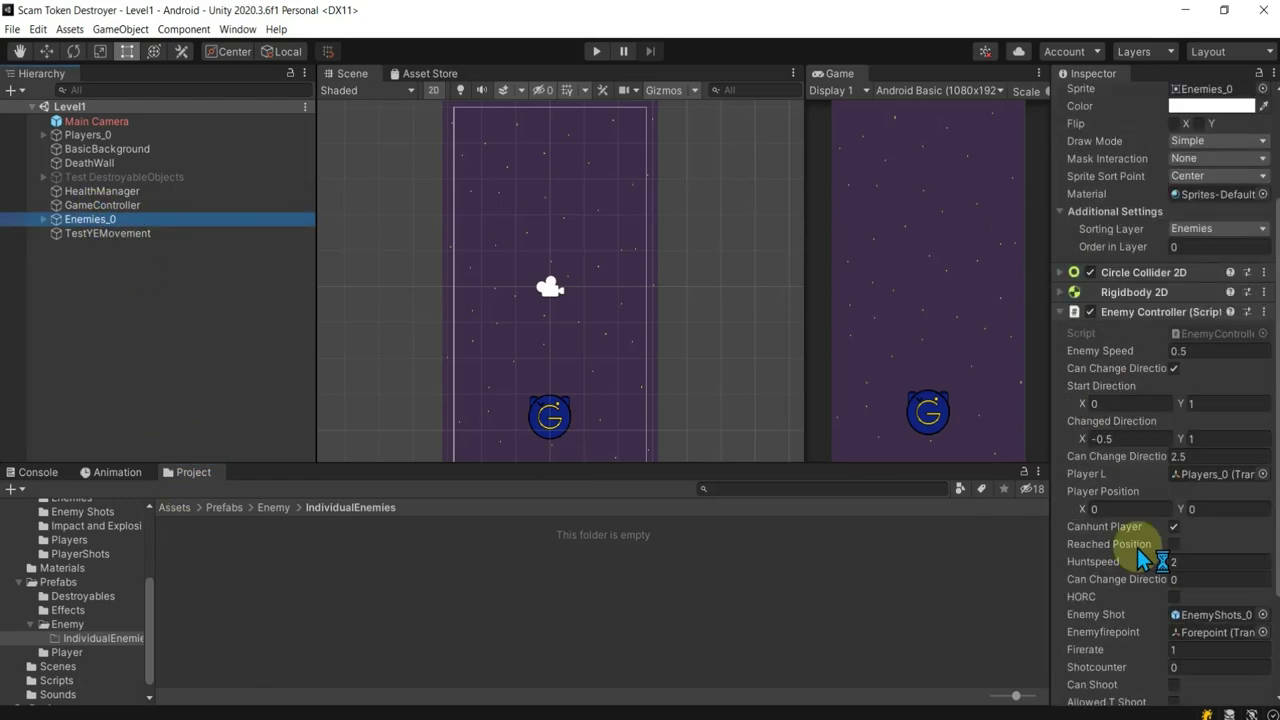
scroll(1139, 553, "down", 3)
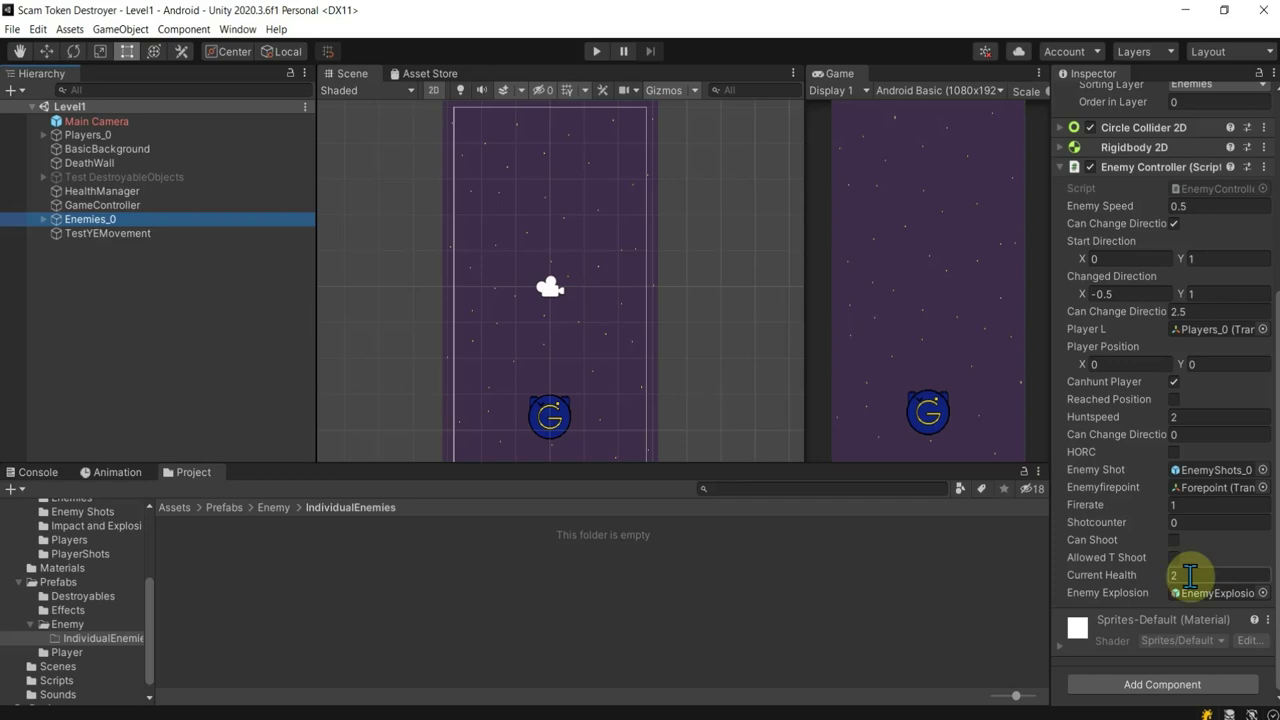
scroll(1190, 575, "up", 3)
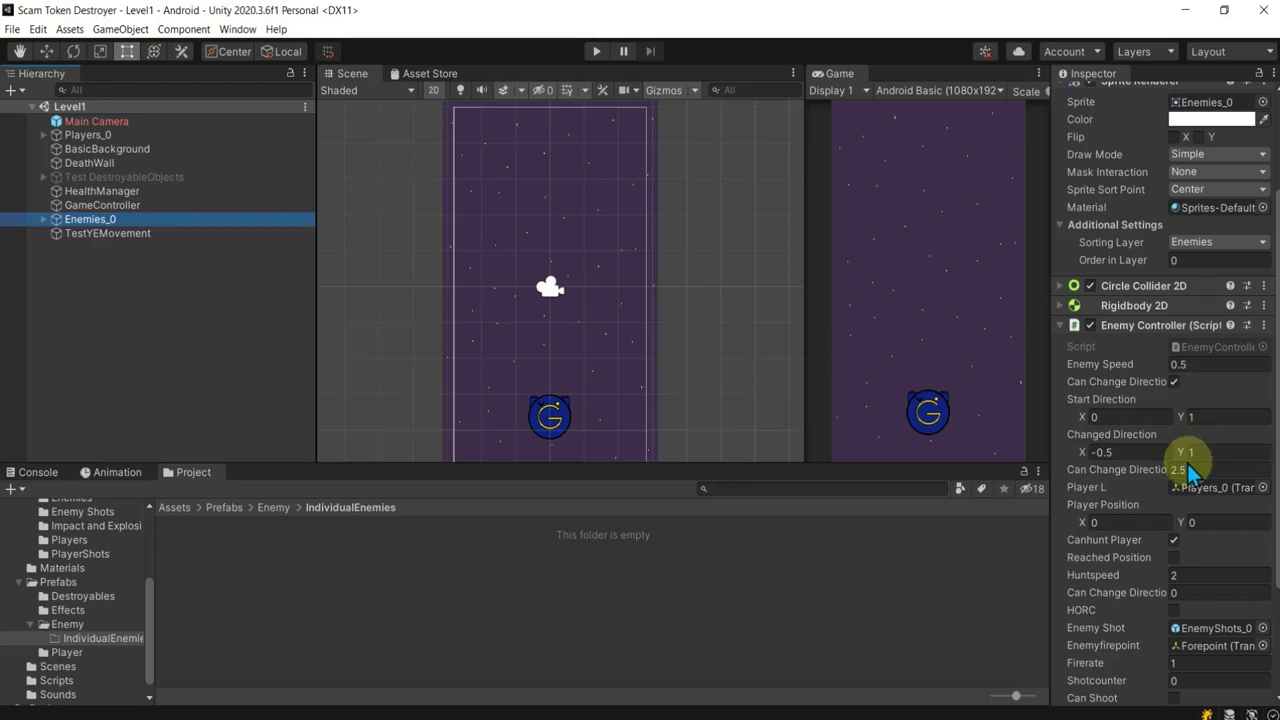
scroll(1187, 463, "down", 3)
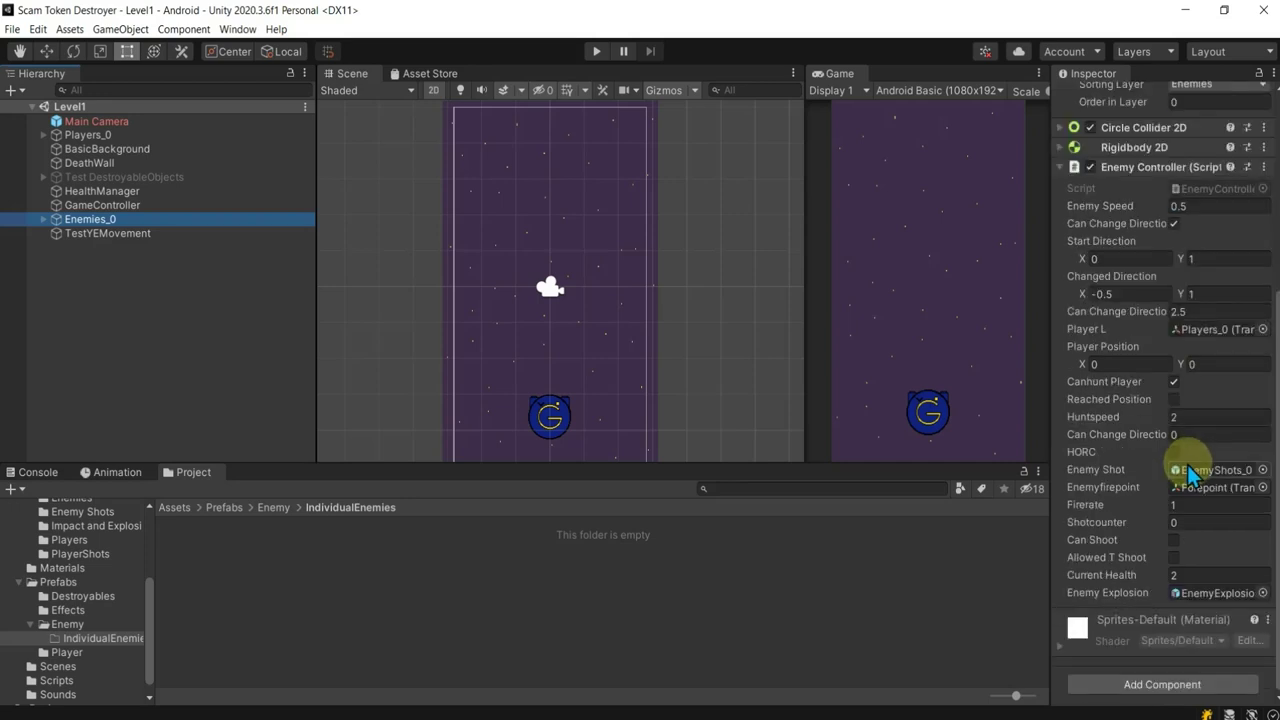
left_click(1174, 382)
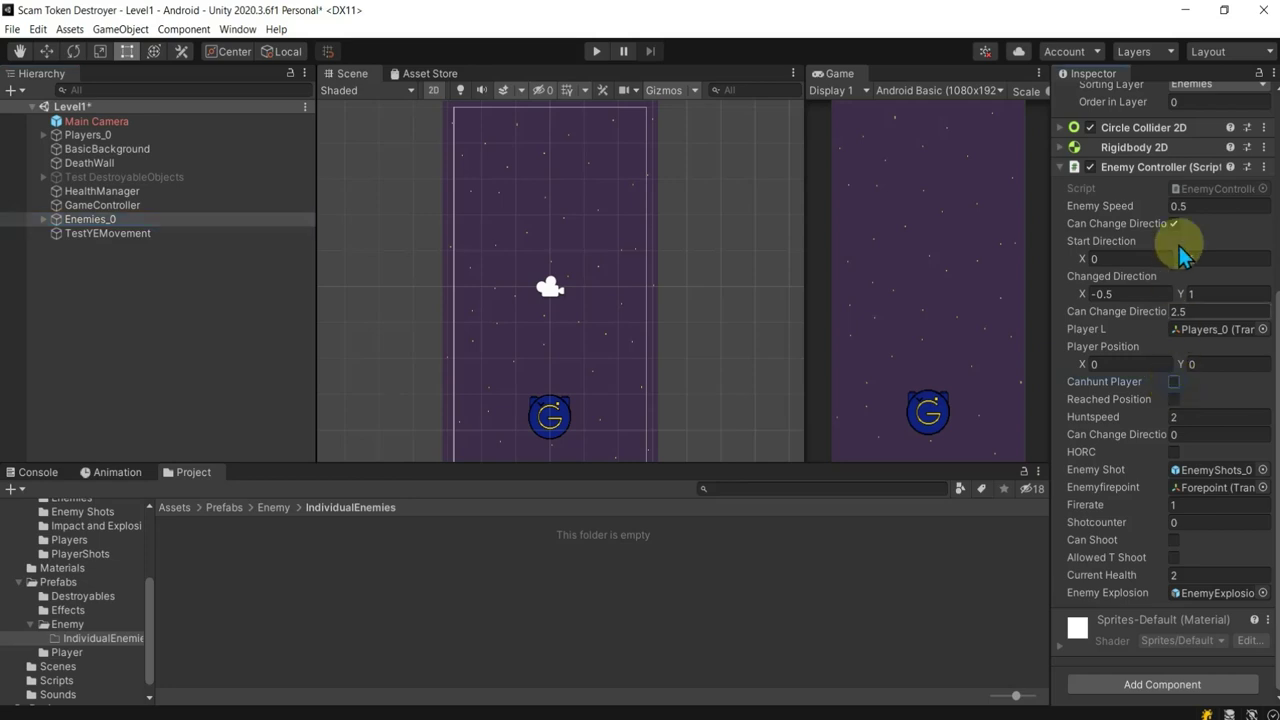
left_click(1174, 223)
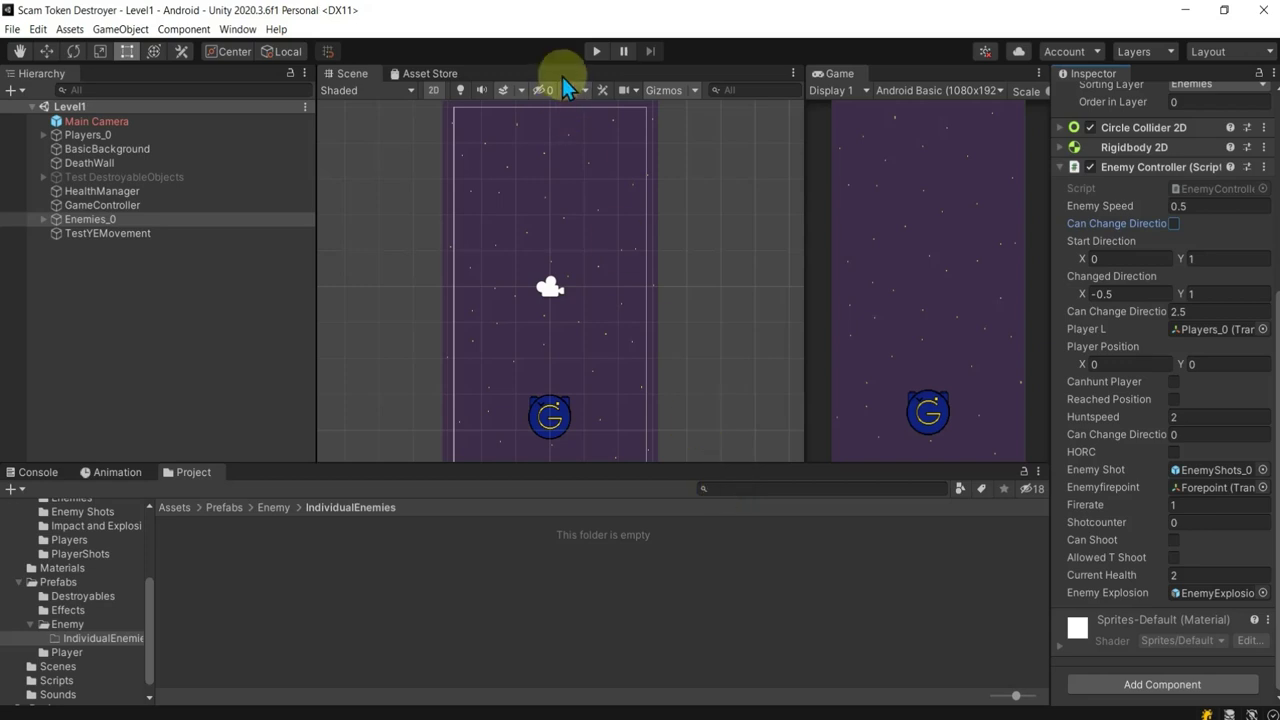
left_click(596, 51)
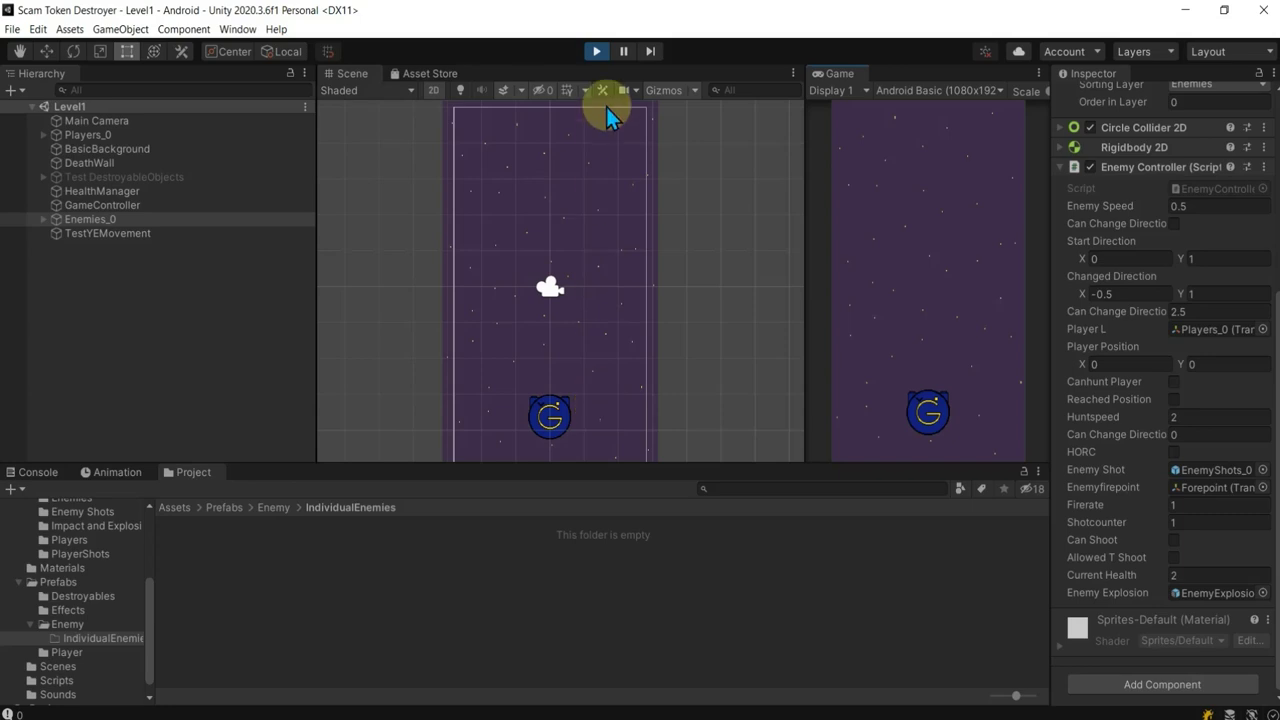
left_click(596, 51)
Step: Set Enemies_0's Enemy Speed to 2, test again, and save it as a prefab in IndividualEnemies
scroll(1155, 305, "up", 4)
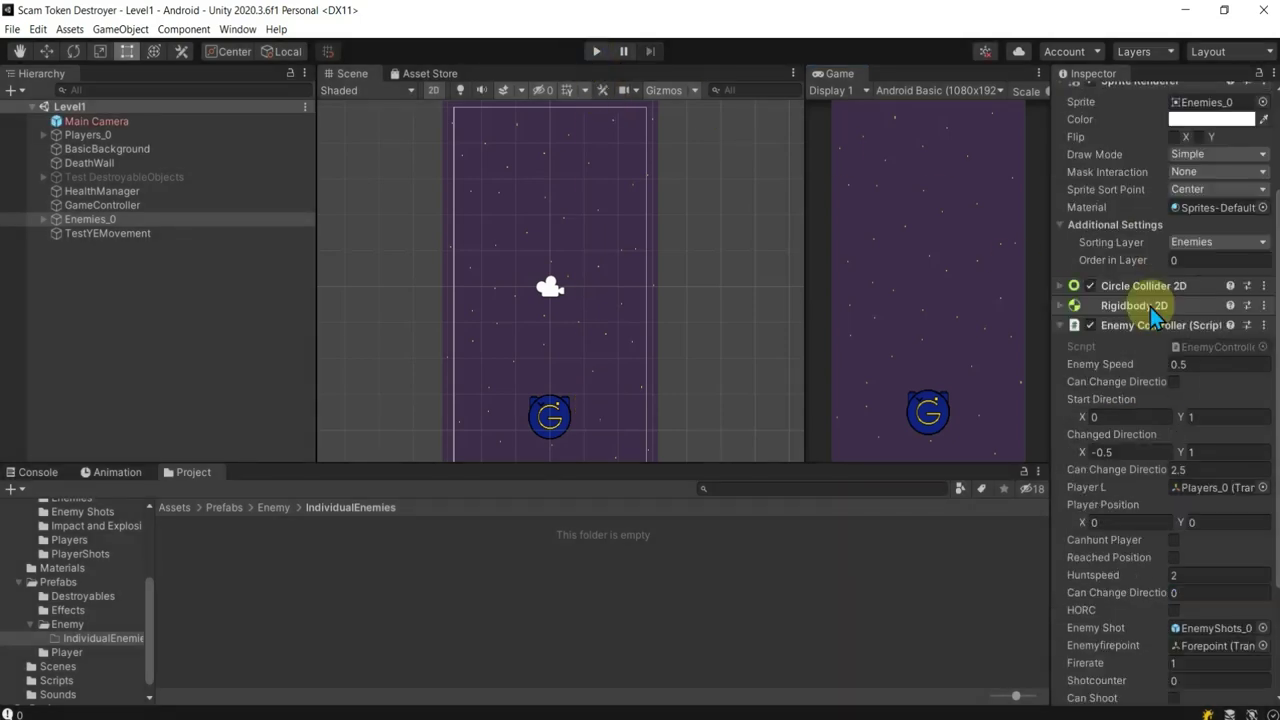
left_click(1193, 363)
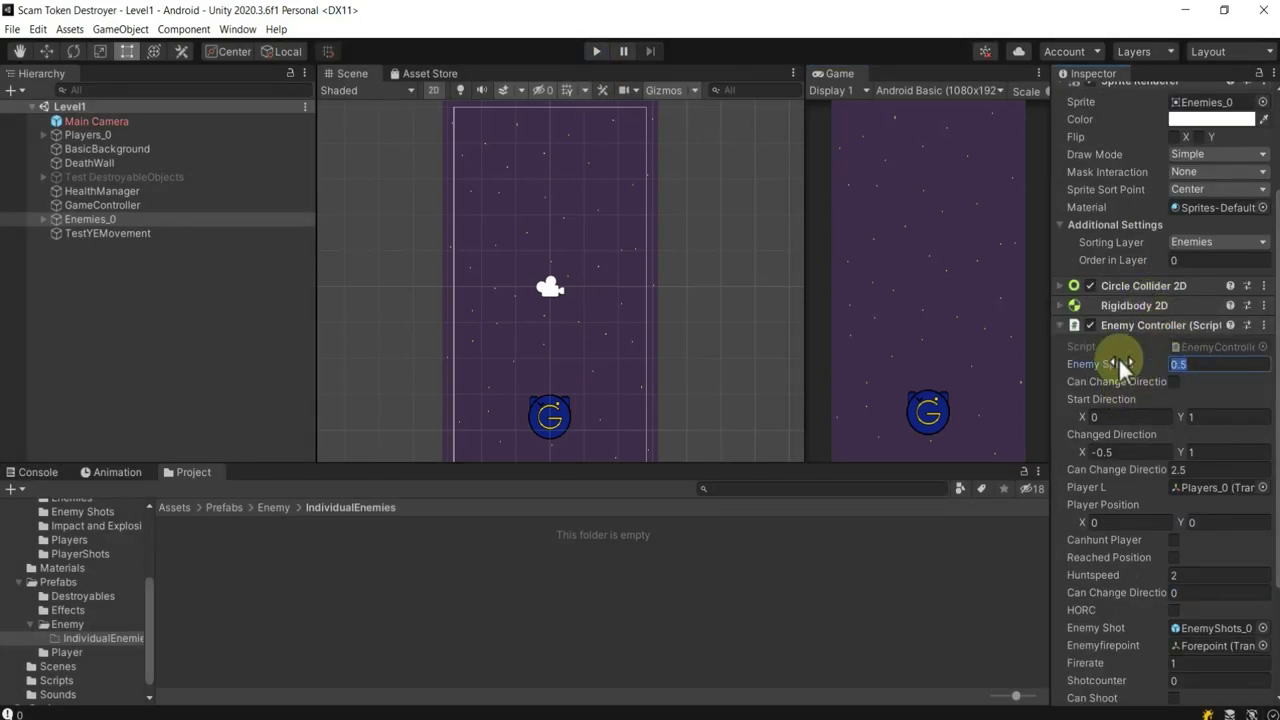
type("2")
left_click(596, 51)
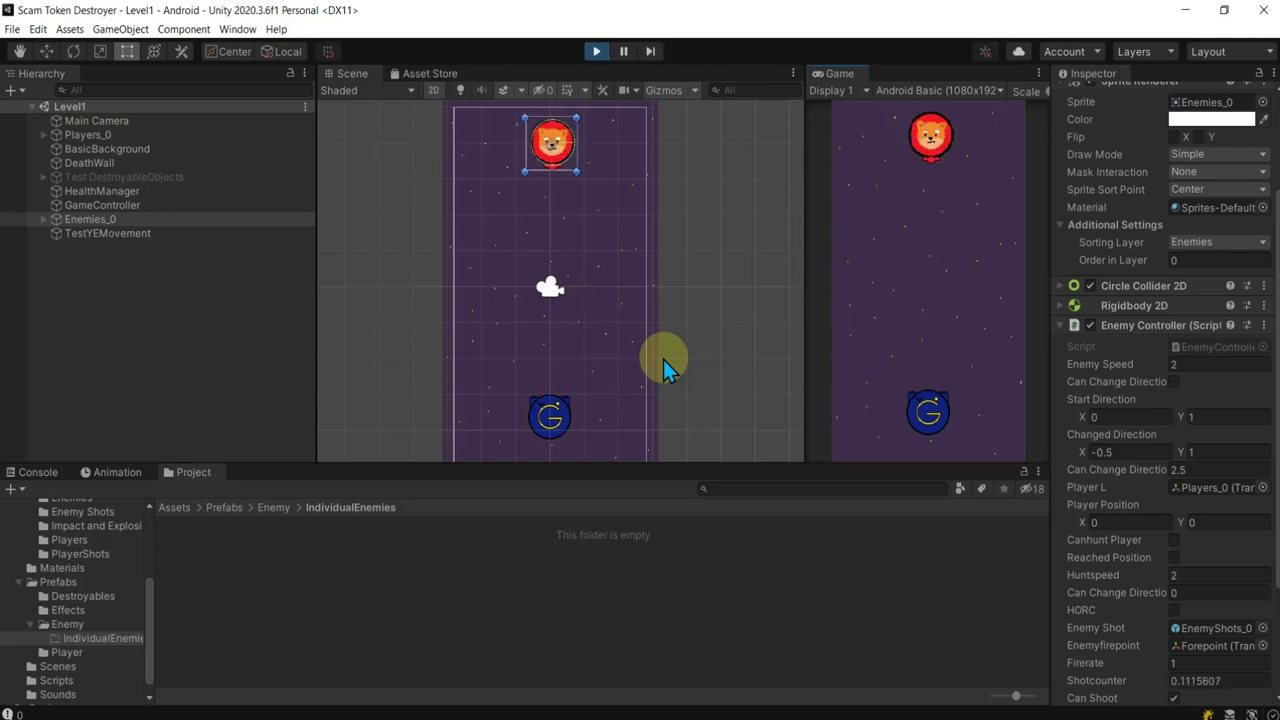
left_click(596, 51)
mouse_move(78, 212)
left_mouse_down()
mouse_move(275, 607)
mouse_move(272, 592)
left_mouse_up()
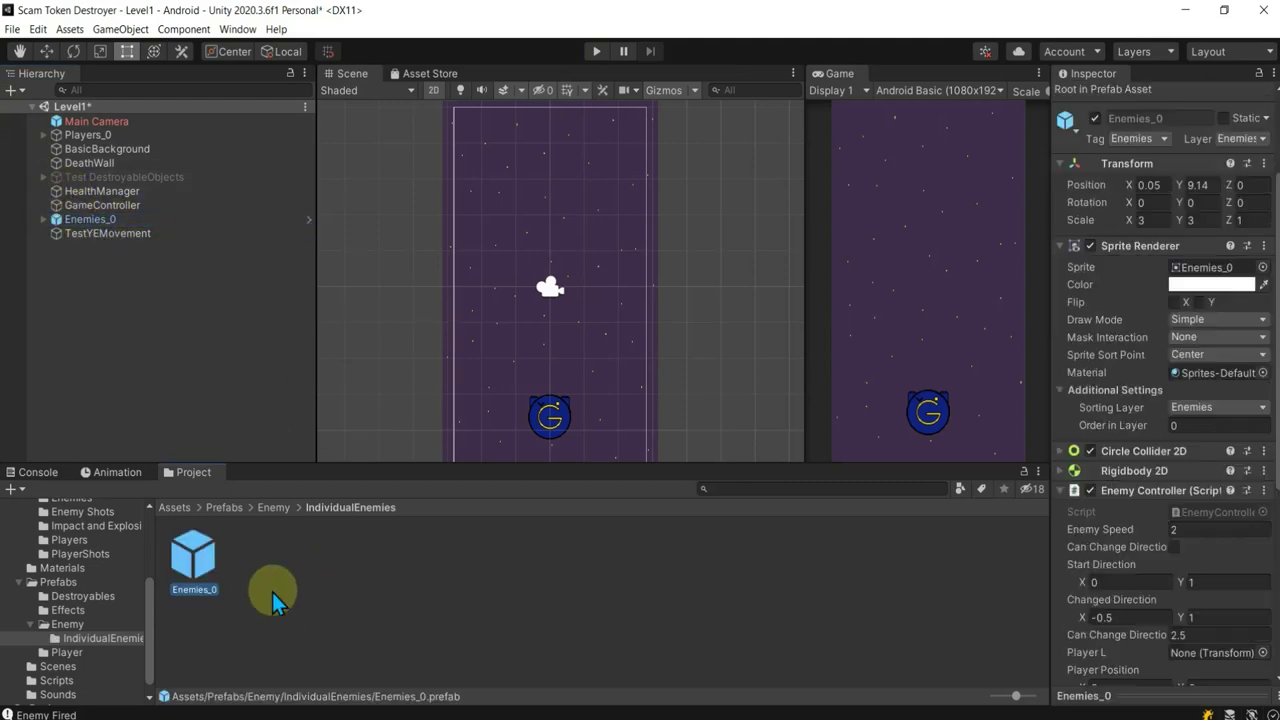
Step: Open the Enemies_0 prefab and rename its root and file to Enemies_0_DO
left_click(205, 560)
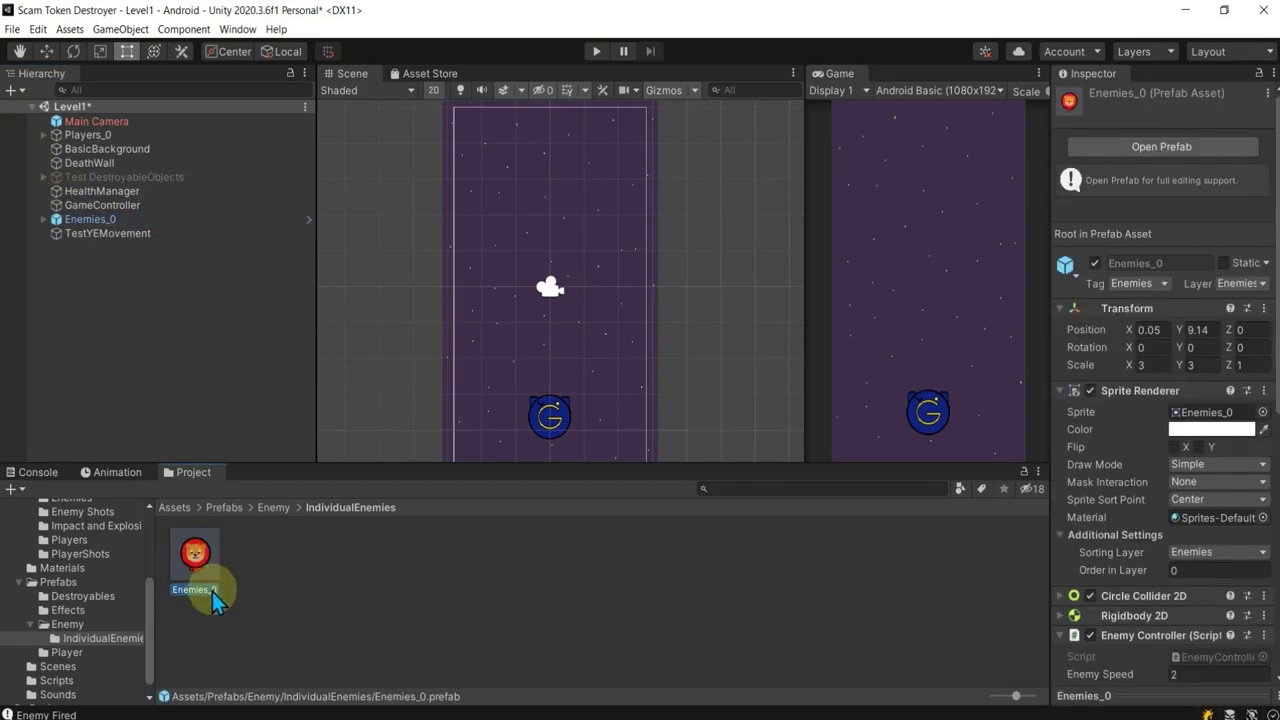
right_click(212, 590)
double_click(185, 550)
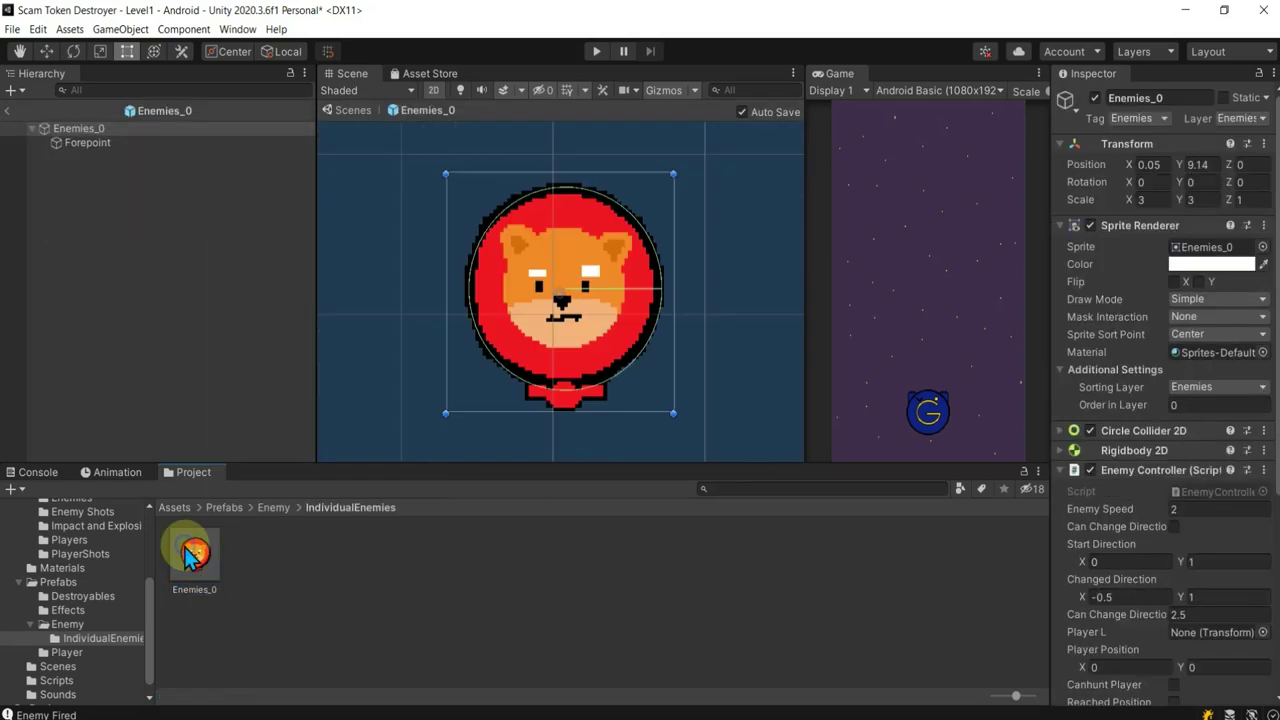
left_click(1174, 98)
type("_DO")
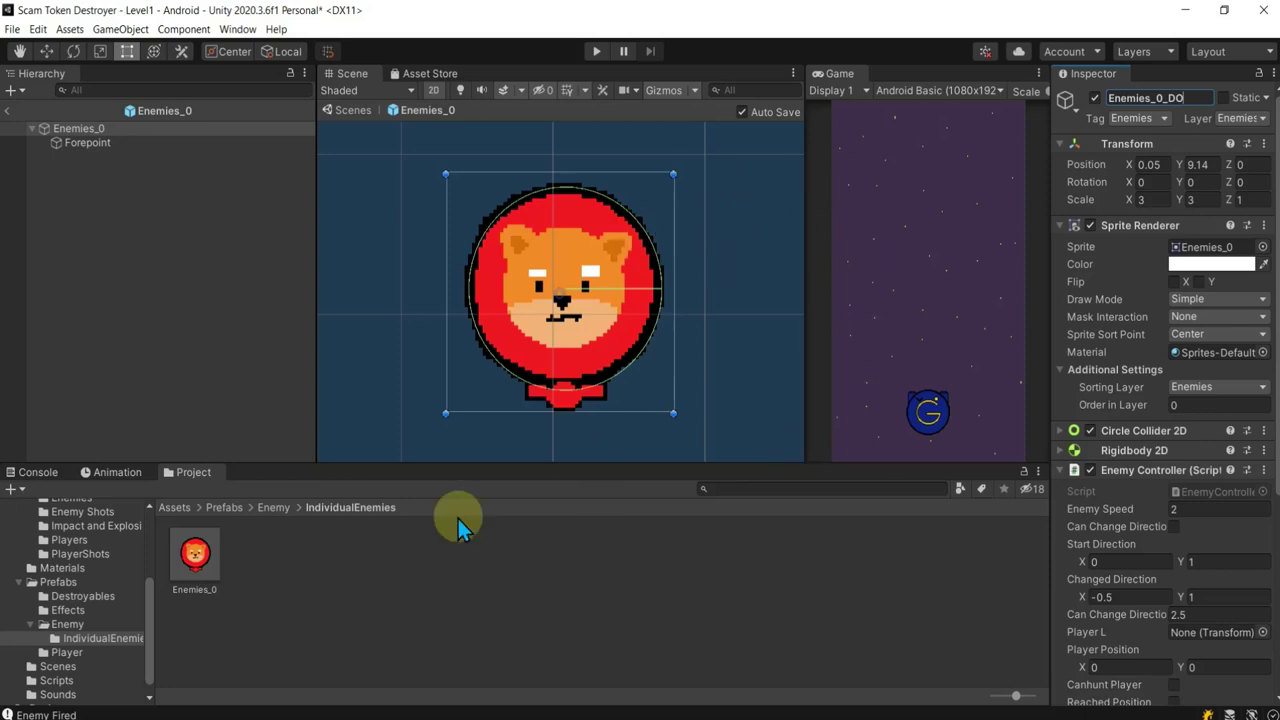
key("Return")
left_click(665, 401)
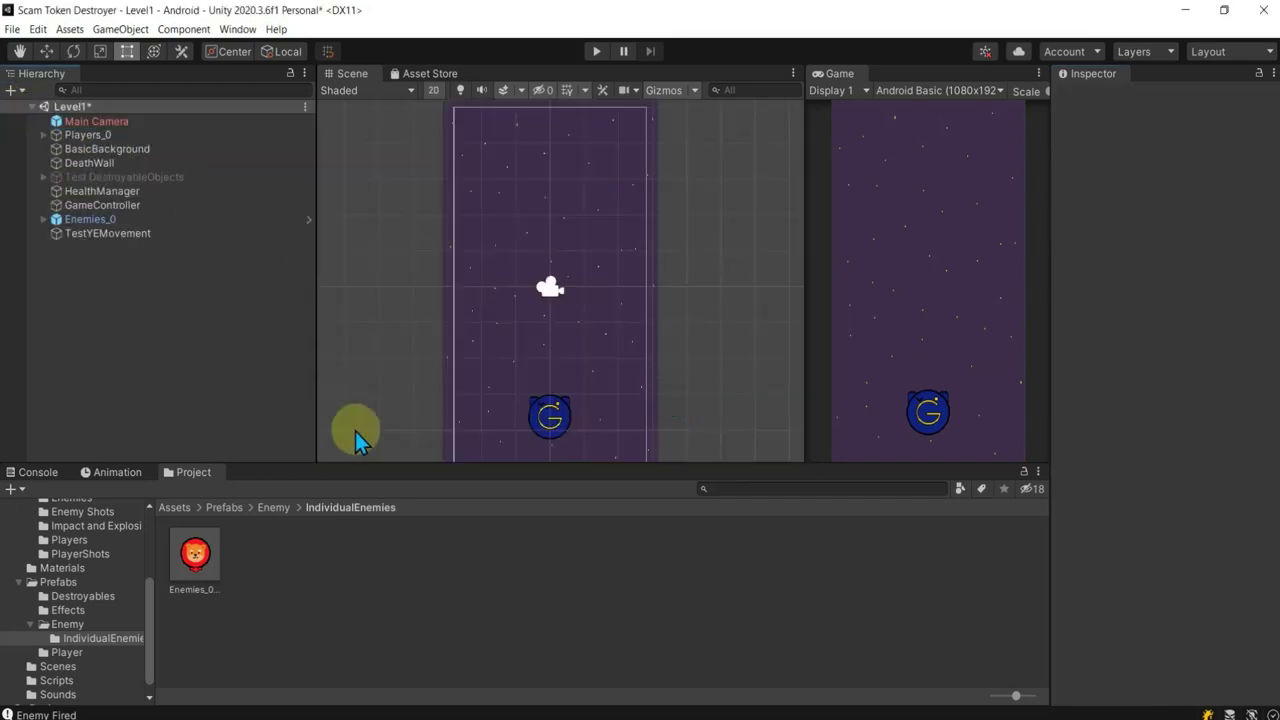
Step: Place an Enemies_0_DO instance in Level1 and delete the original Enemies_0
left_click(119, 219)
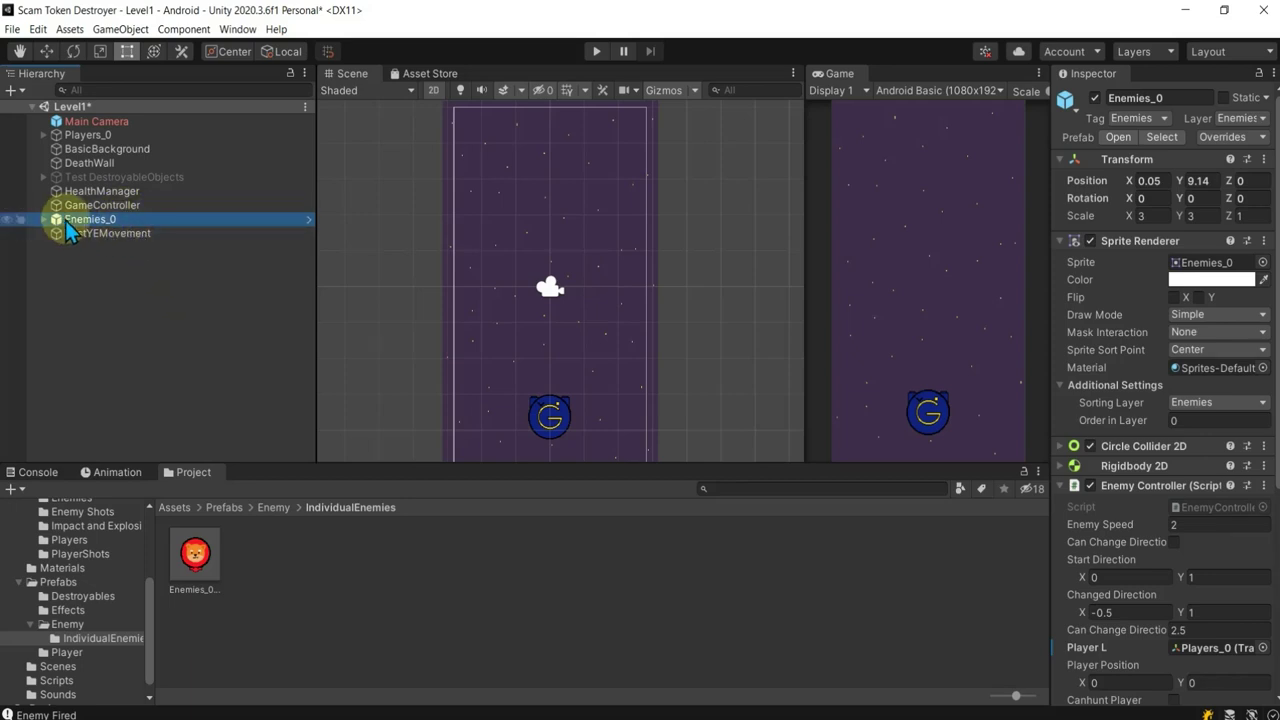
left_click_drag(193, 565, 541, 150)
middle_click_drag(358, 262, 366, 282)
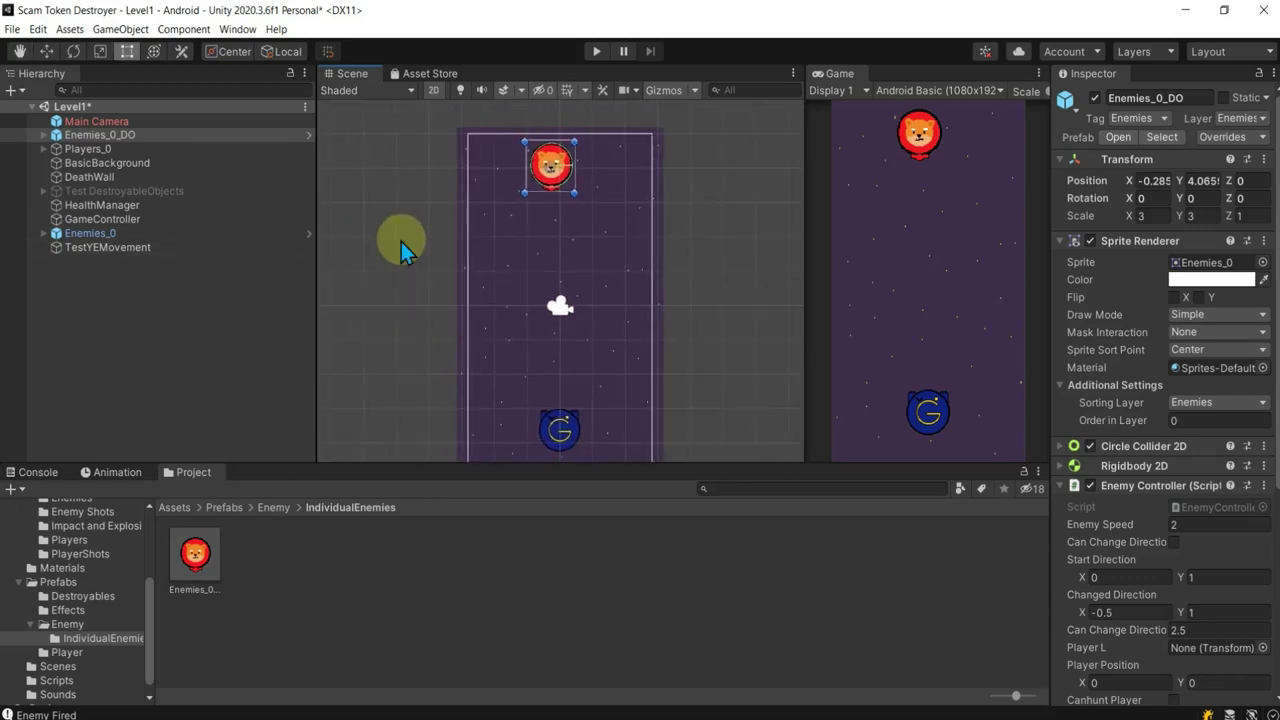
left_click(138, 234)
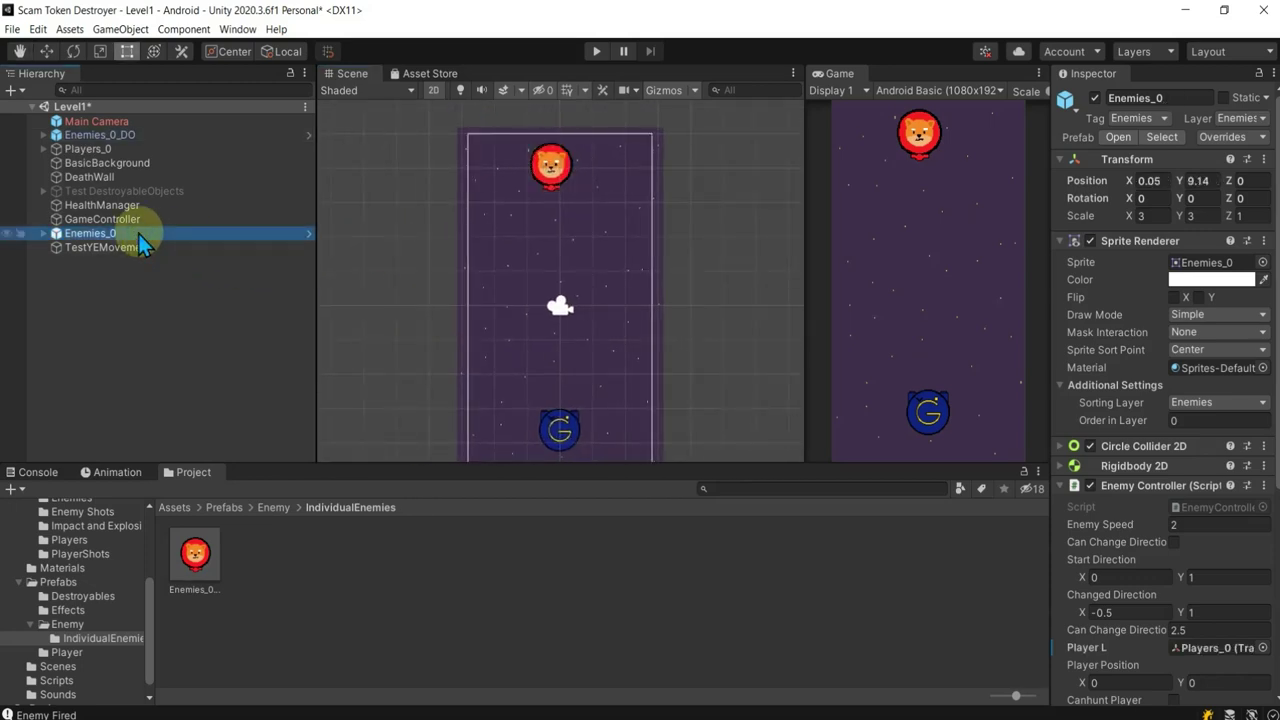
key("Delete")
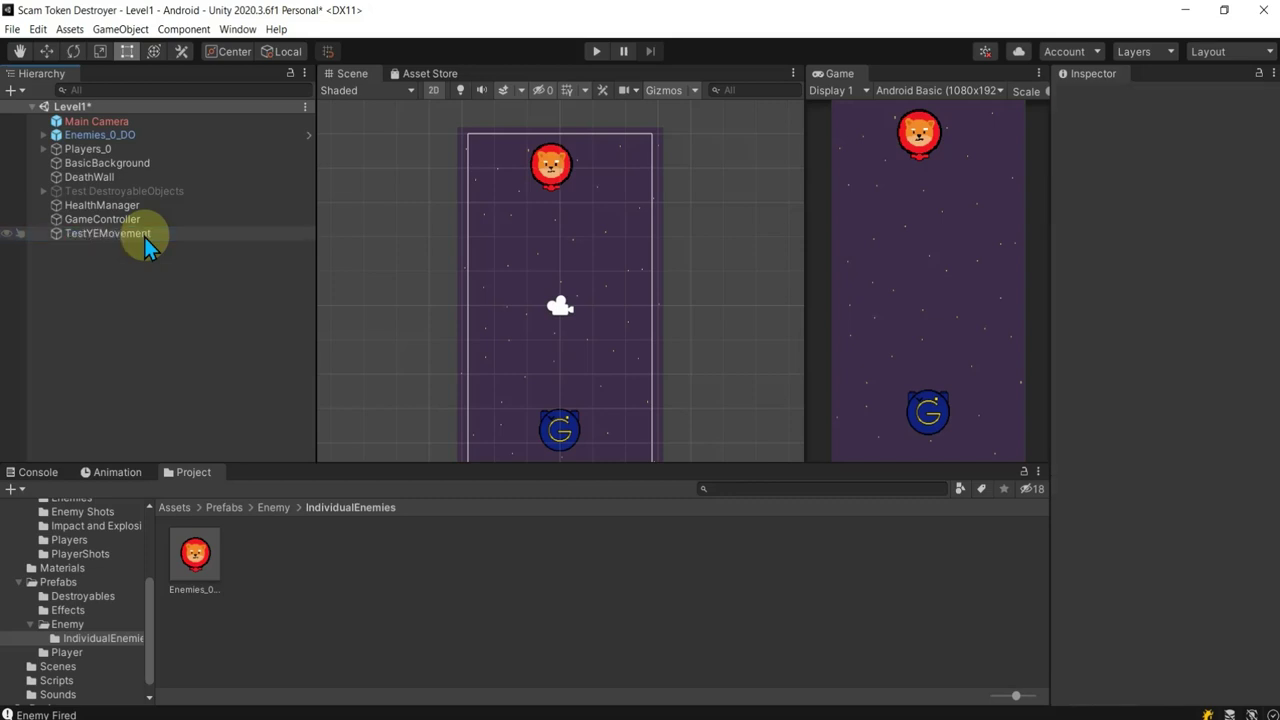
Step: Move the Enemies_0_DO enemy just above the top of the play area
middle_click_drag(543, 183, 543, 263)
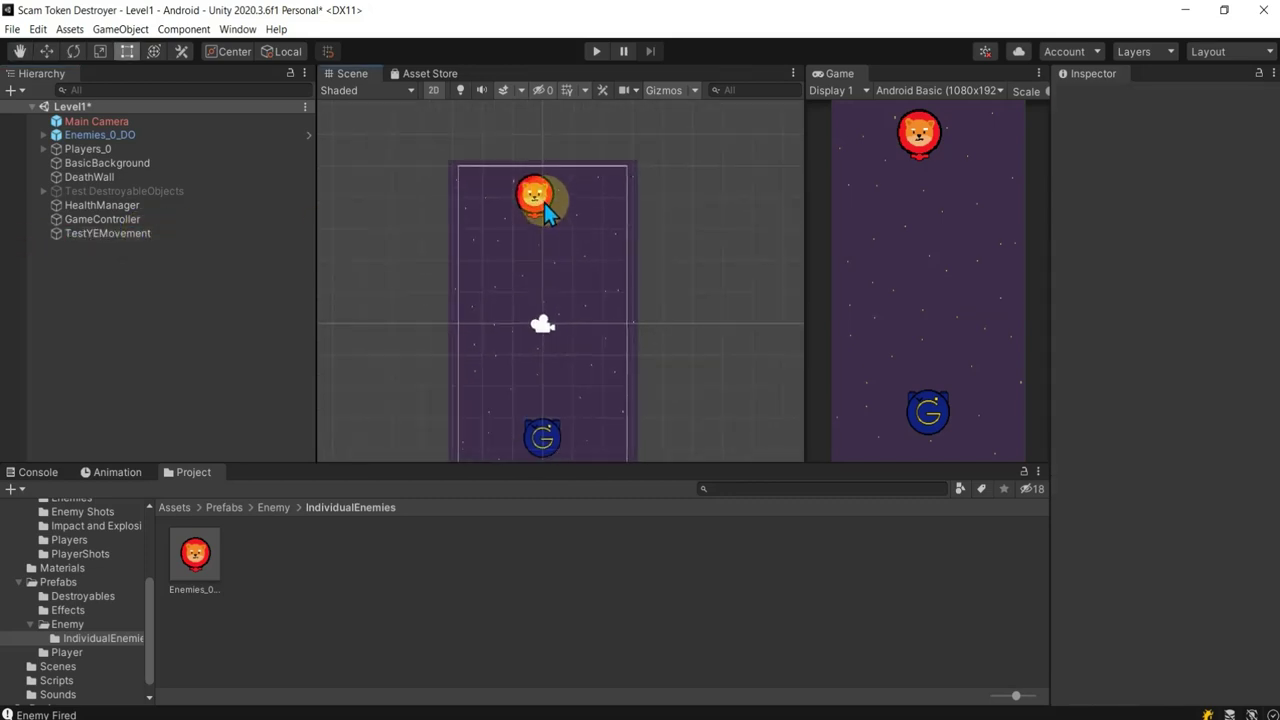
left_click(544, 202)
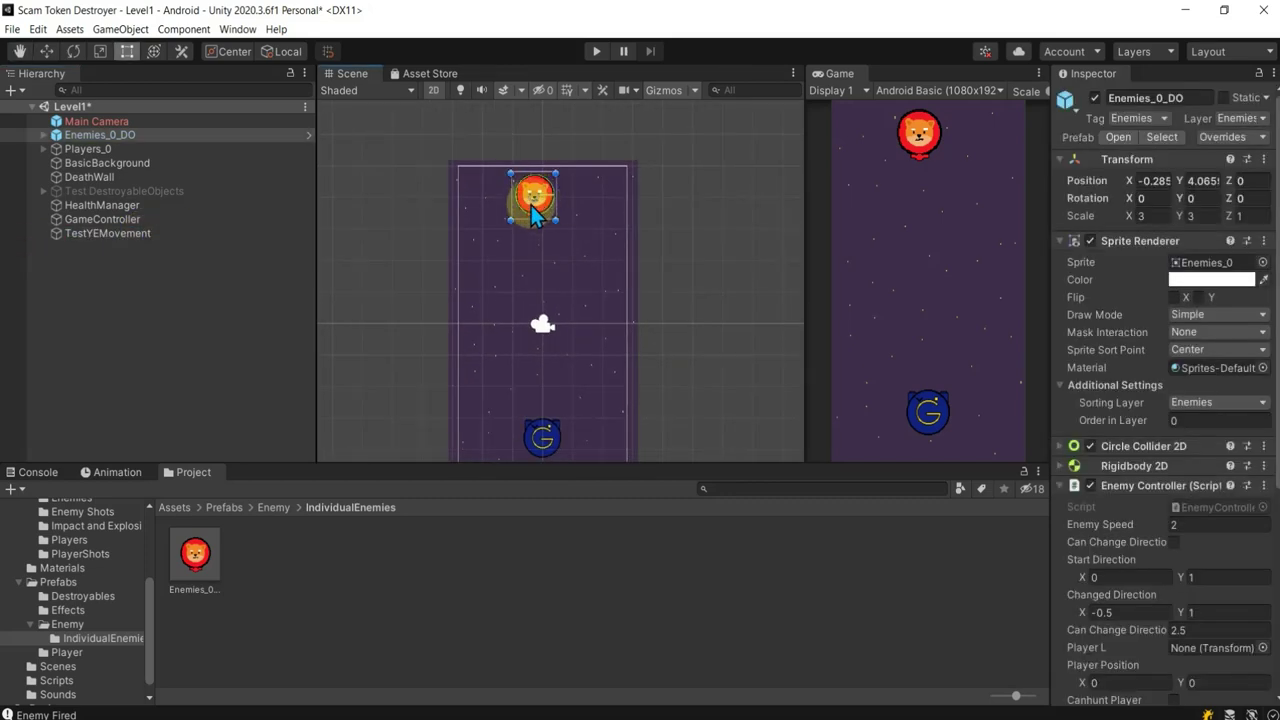
left_click(46, 51)
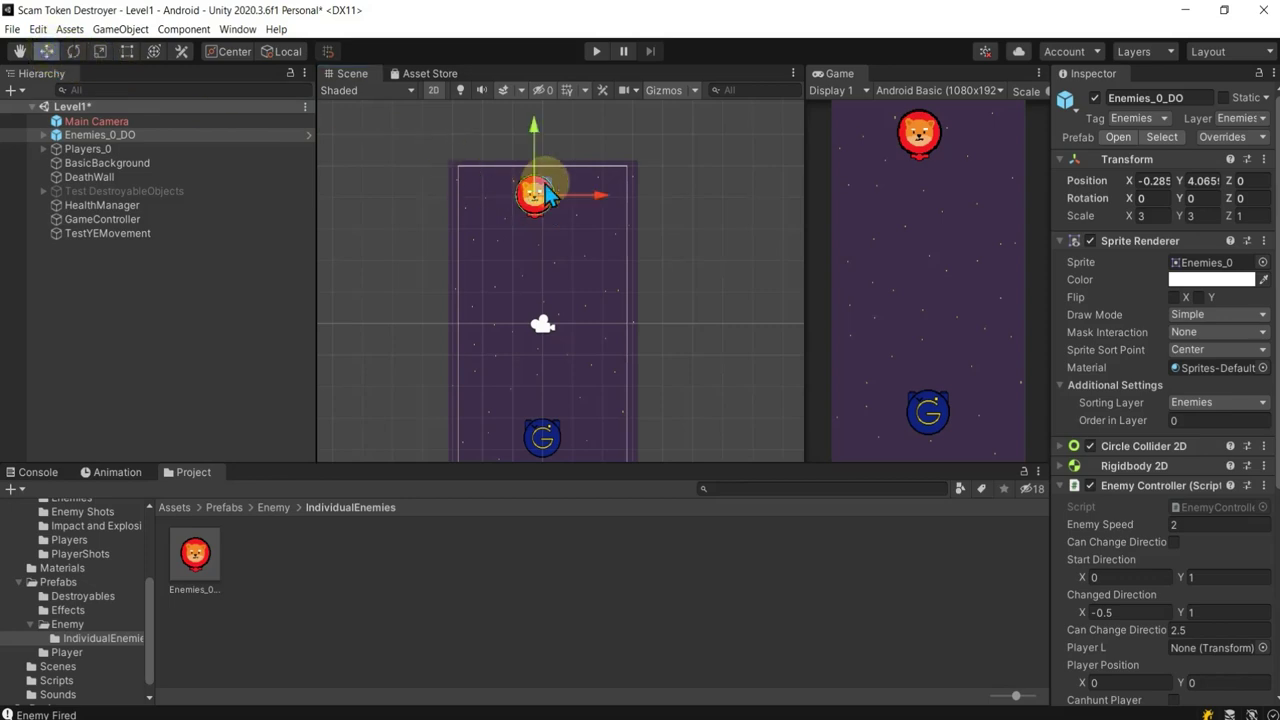
mouse_move(546, 185)
left_mouse_down()
mouse_move(564, 120)
mouse_move(553, 121)
left_mouse_up()
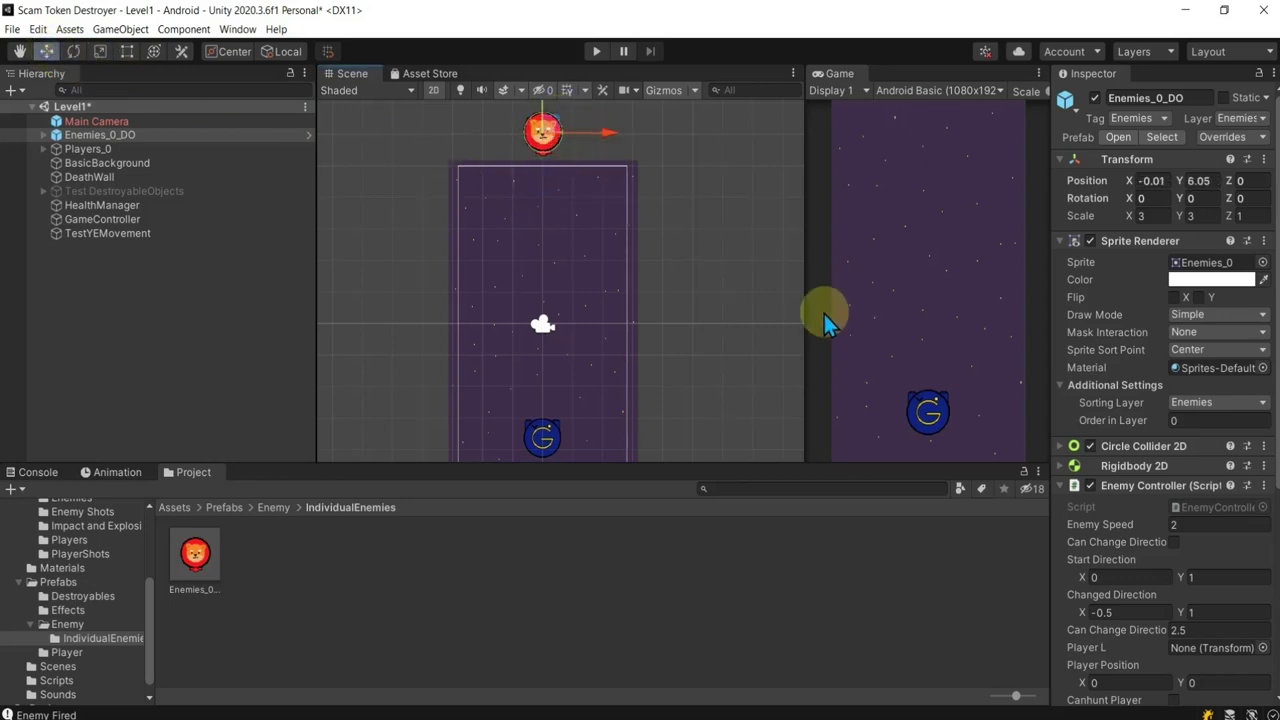
scroll(1237, 586, "down", 5)
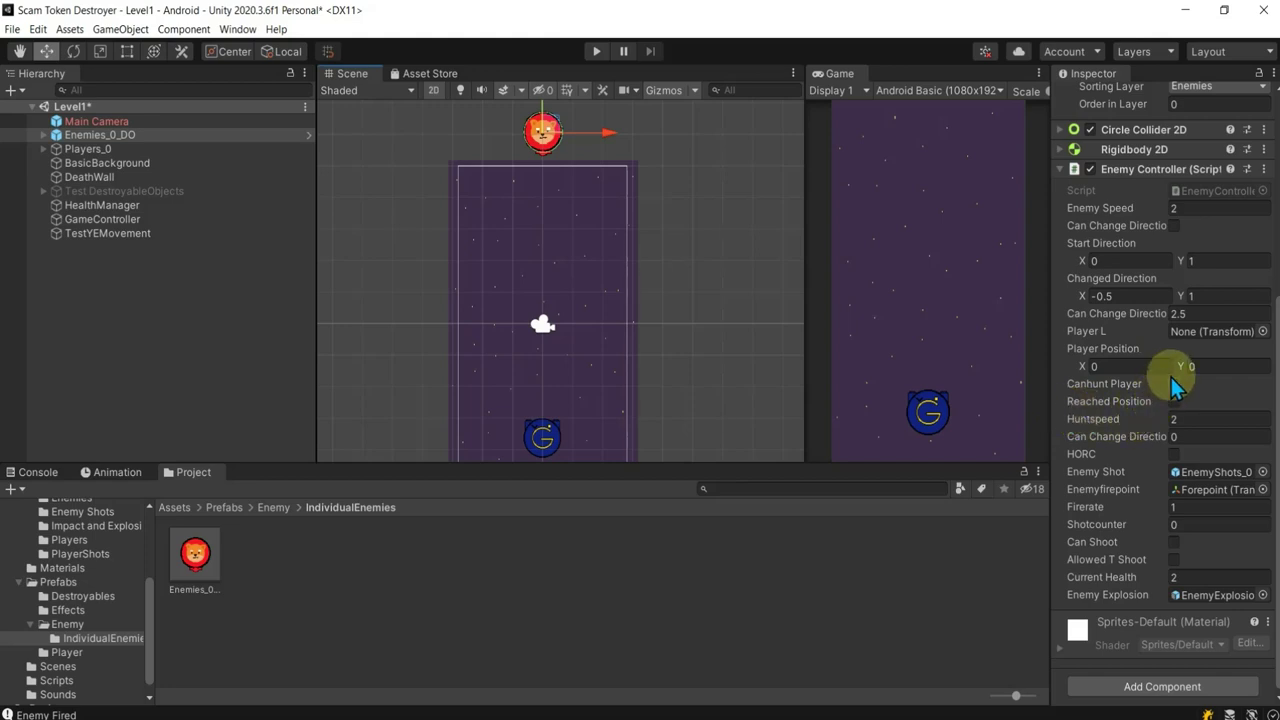
Step: Re-enable direction changes, set the direction-change value to 1.5, and play the level
left_click(1174, 226)
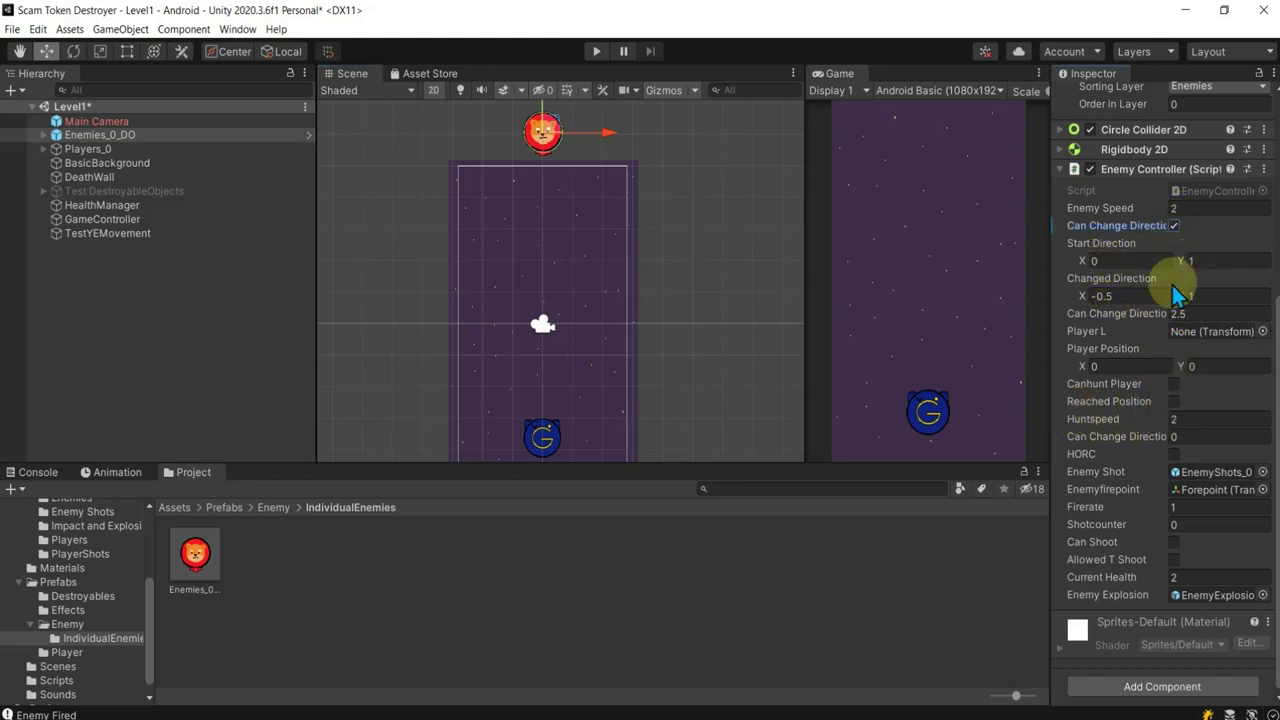
left_click(1127, 295)
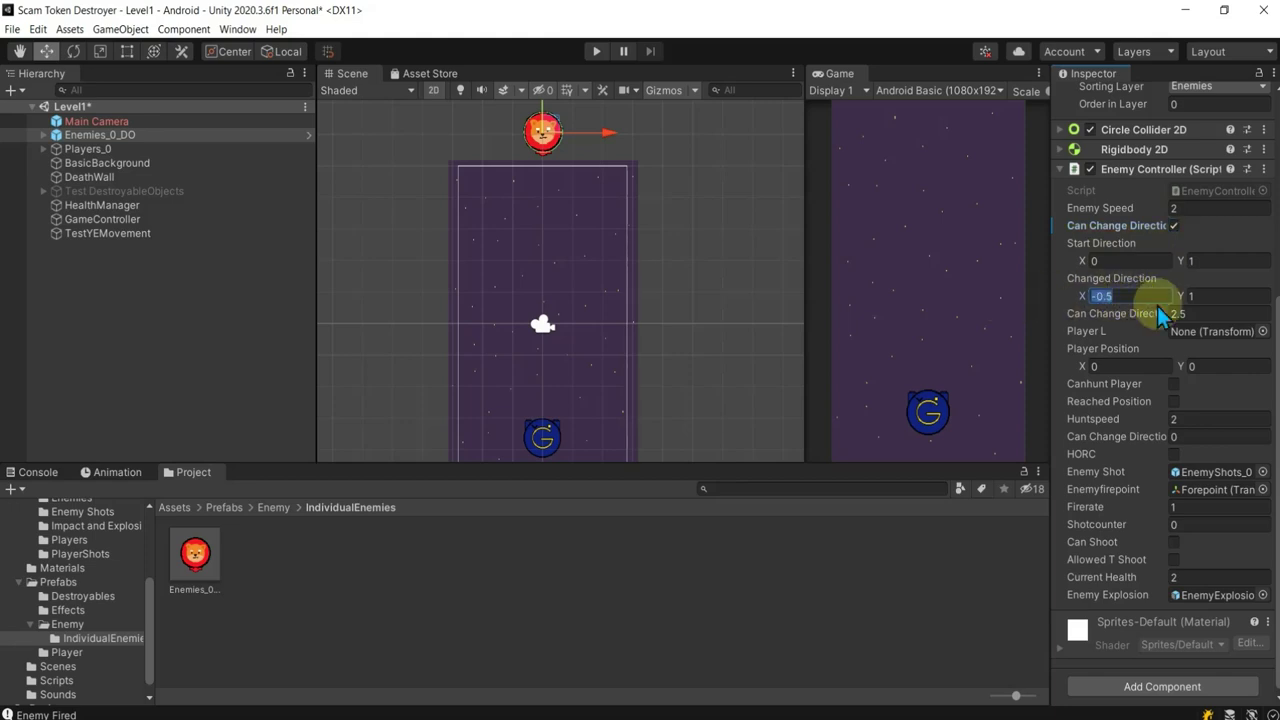
left_click(1100, 298)
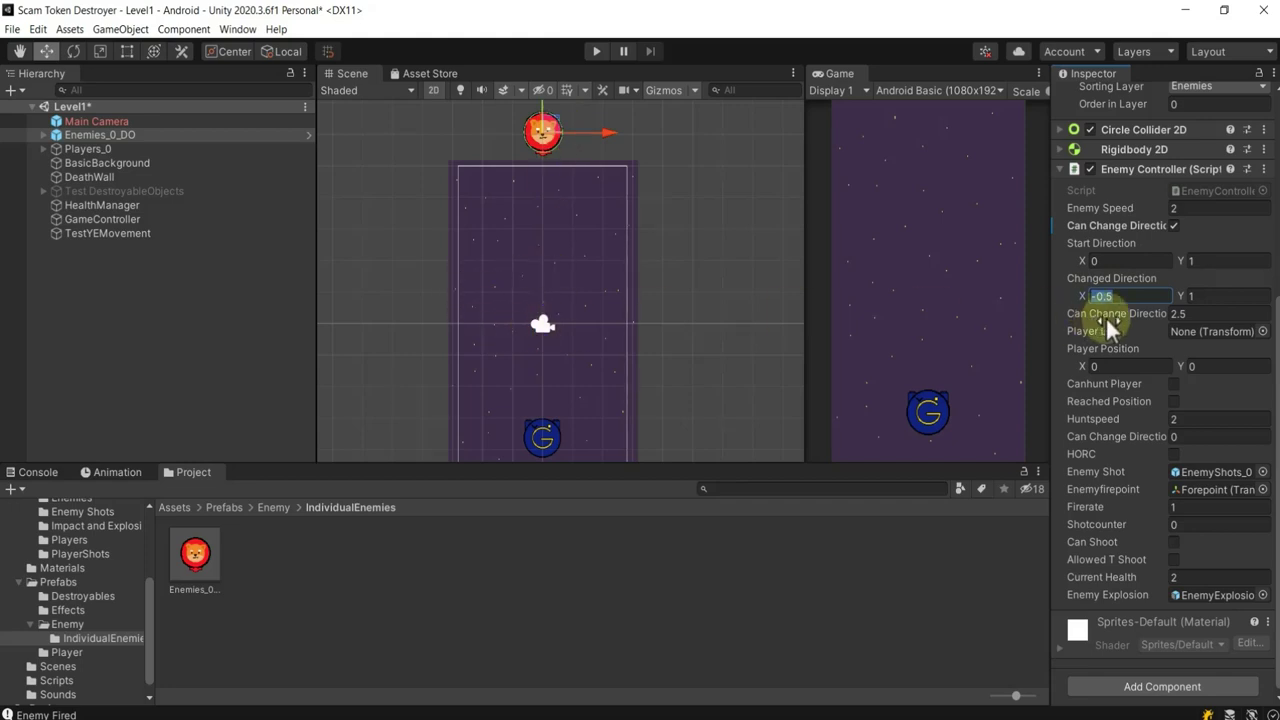
left_click(1208, 314)
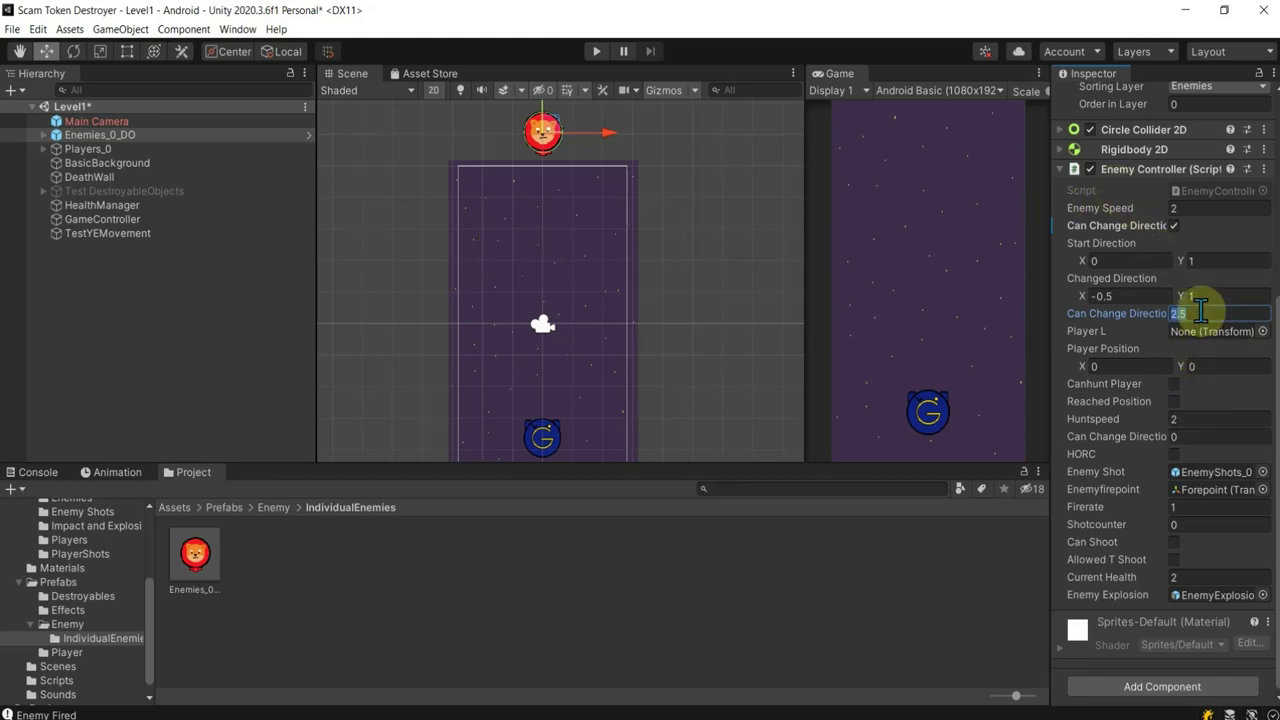
type("1")
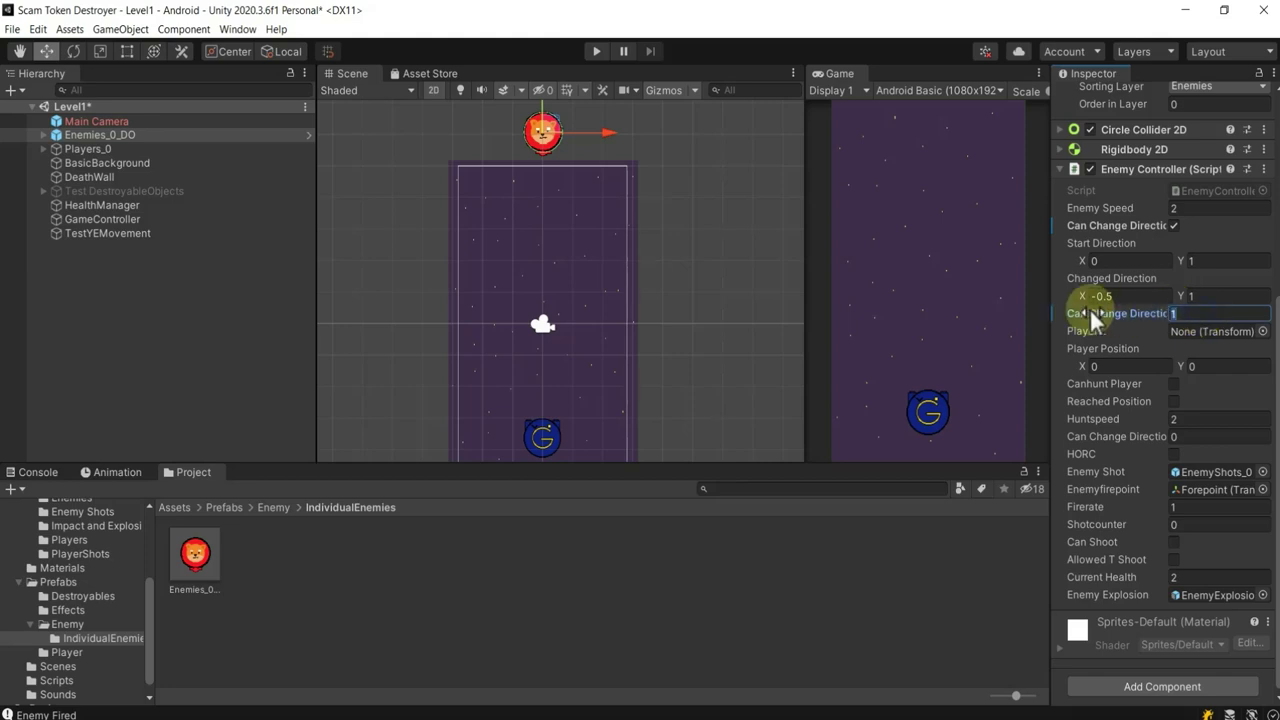
type(".5")
left_click(595, 51)
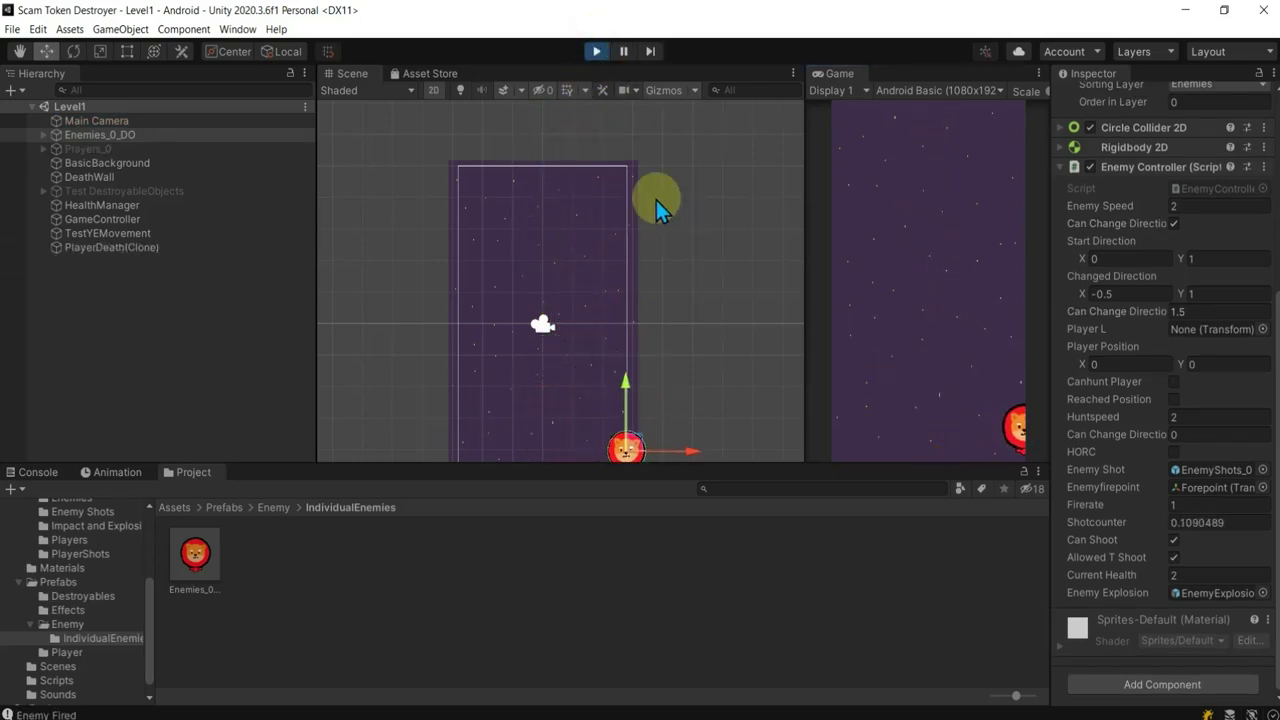
Step: Stop the test and save Enemies_0_DO as a new original prefab in IndividualEnemies
left_click(598, 55)
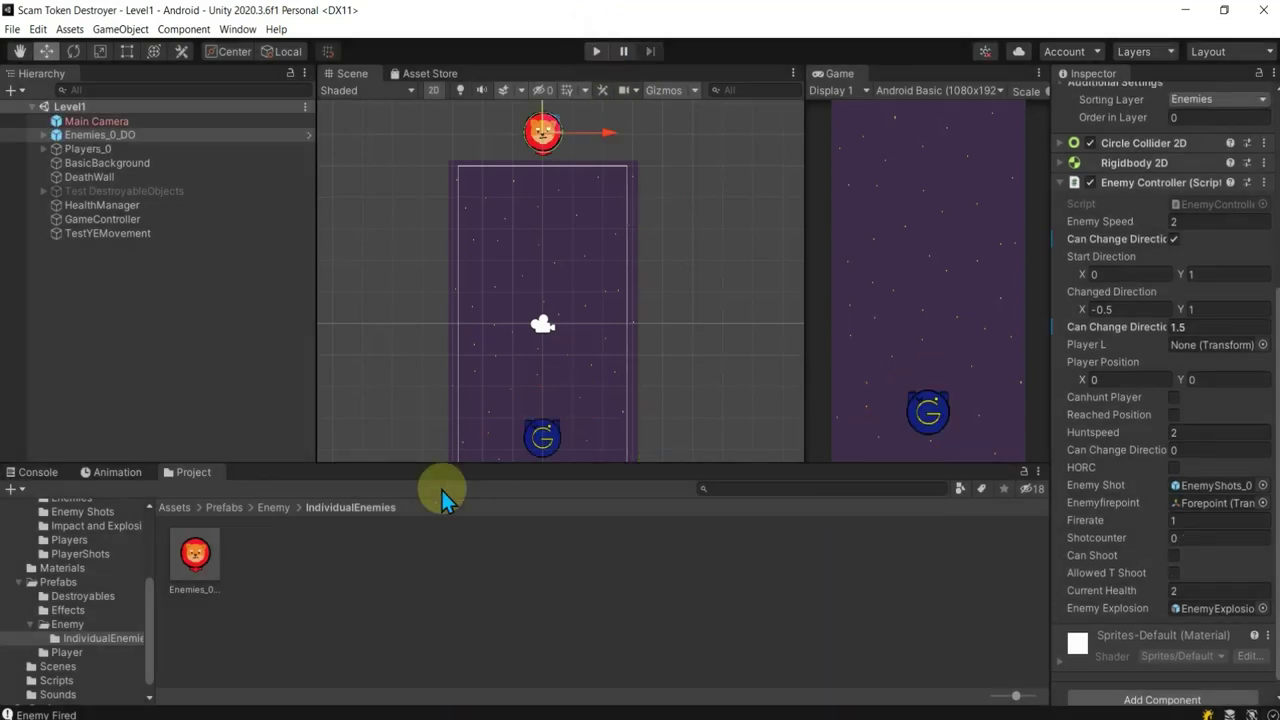
left_click(128, 137)
left_click_drag(128, 137, 375, 575)
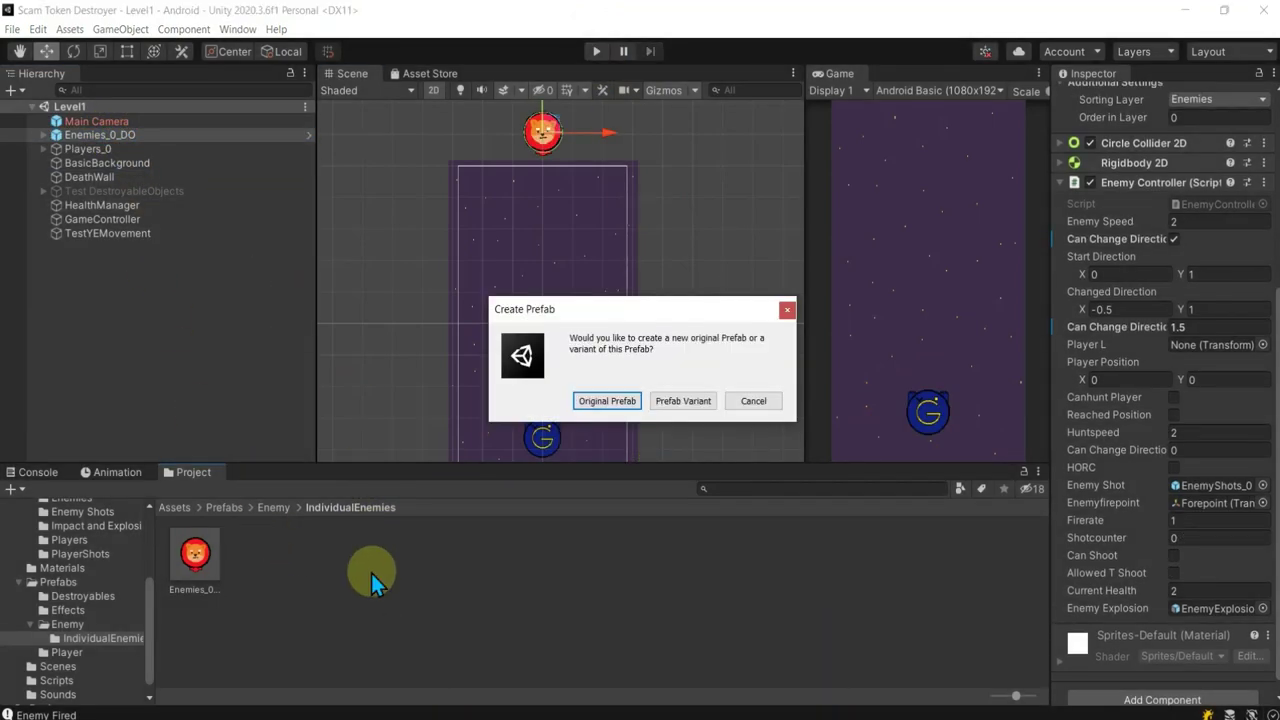
left_click(620, 401)
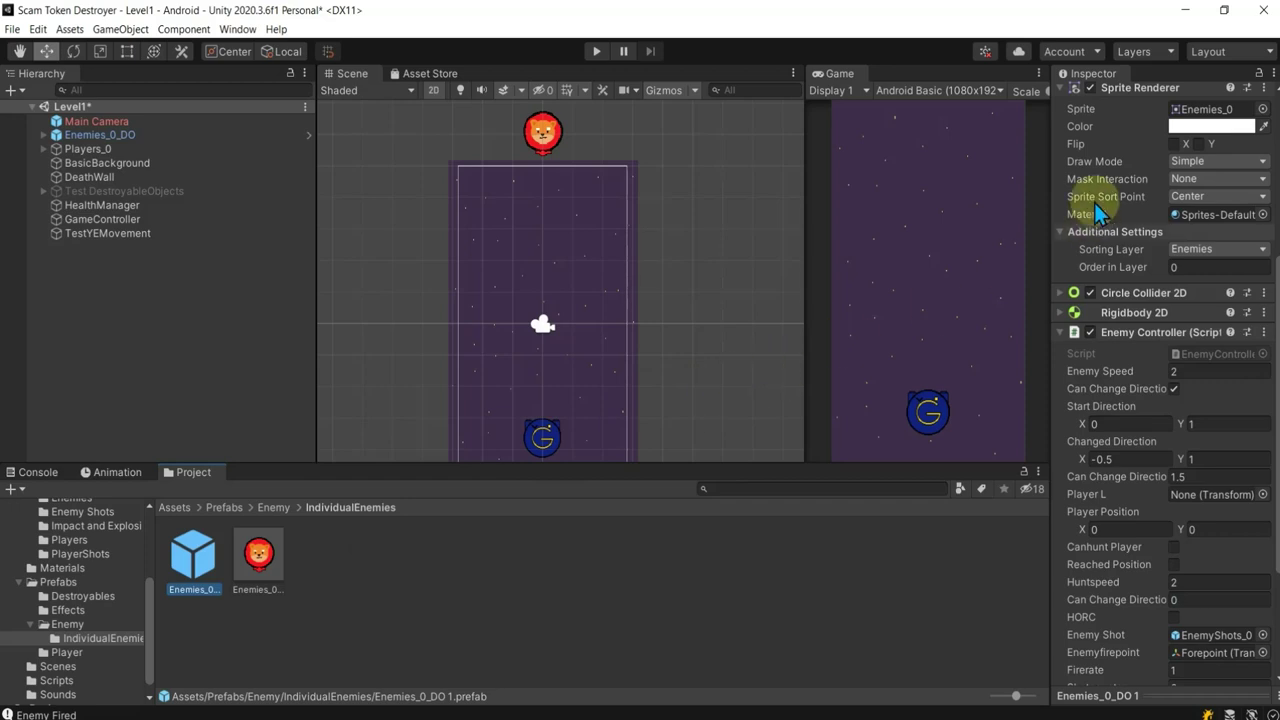
Step: Rename the new prefab and its file to Enemies_0_DR, then delete Enemies_0_DO from Level1
double_click(190, 556)
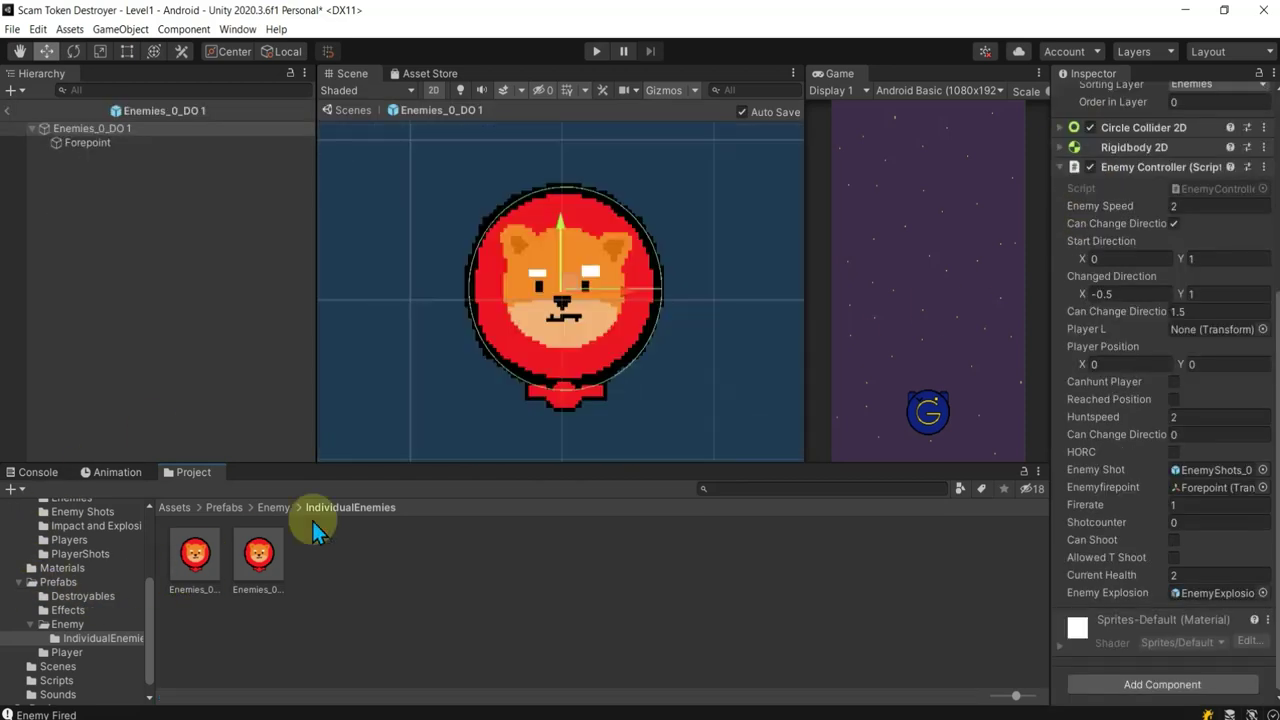
scroll(1184, 170, "up", 5)
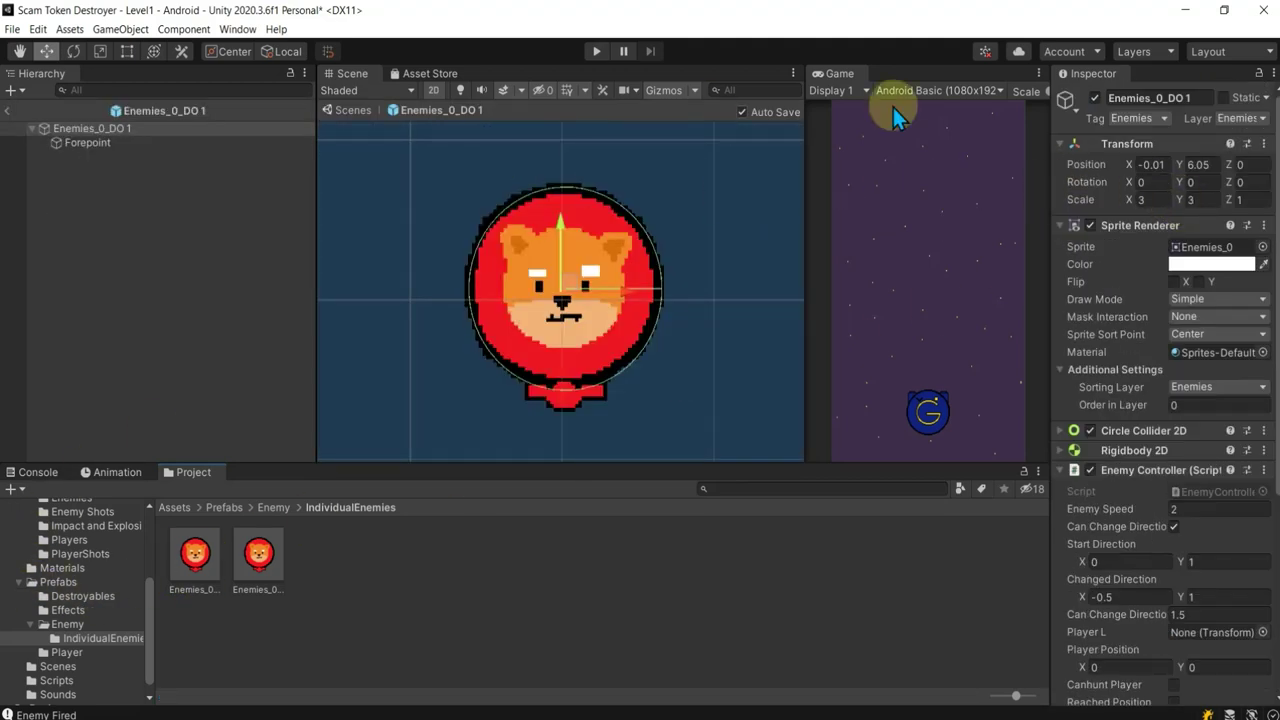
left_click(1184, 96)
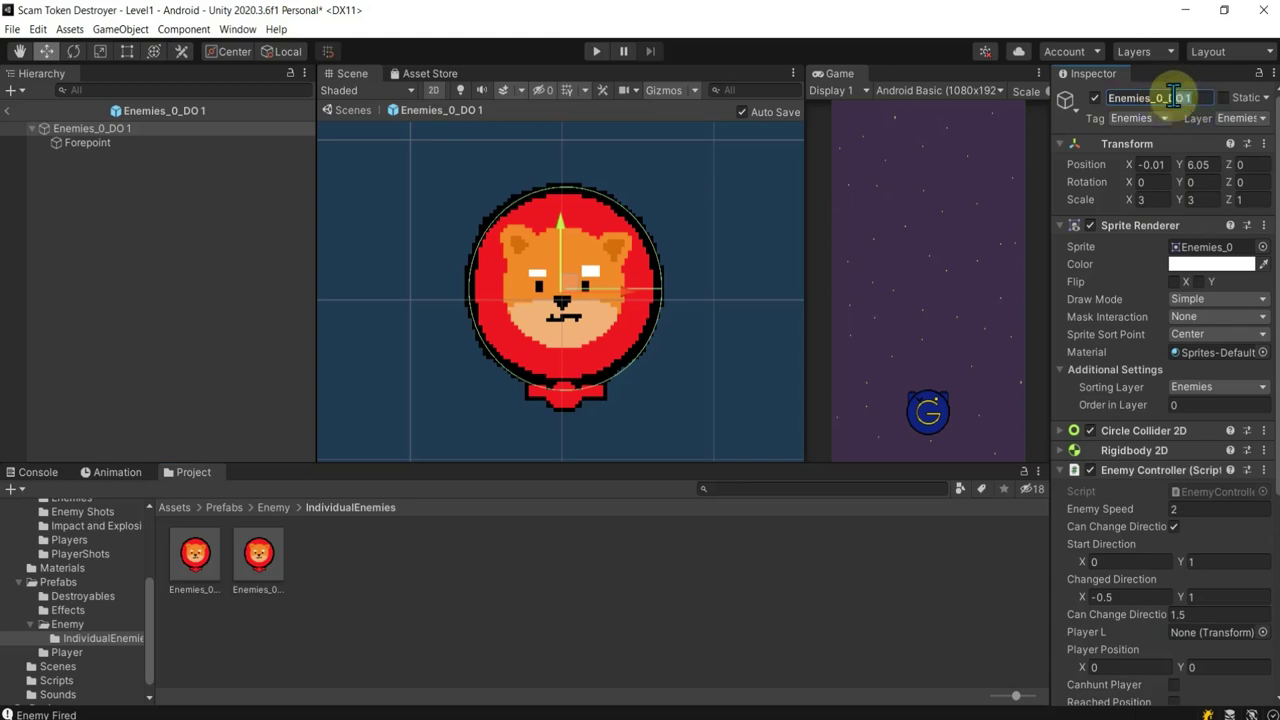
key("BackSpace")
type("DR")
key("Return")
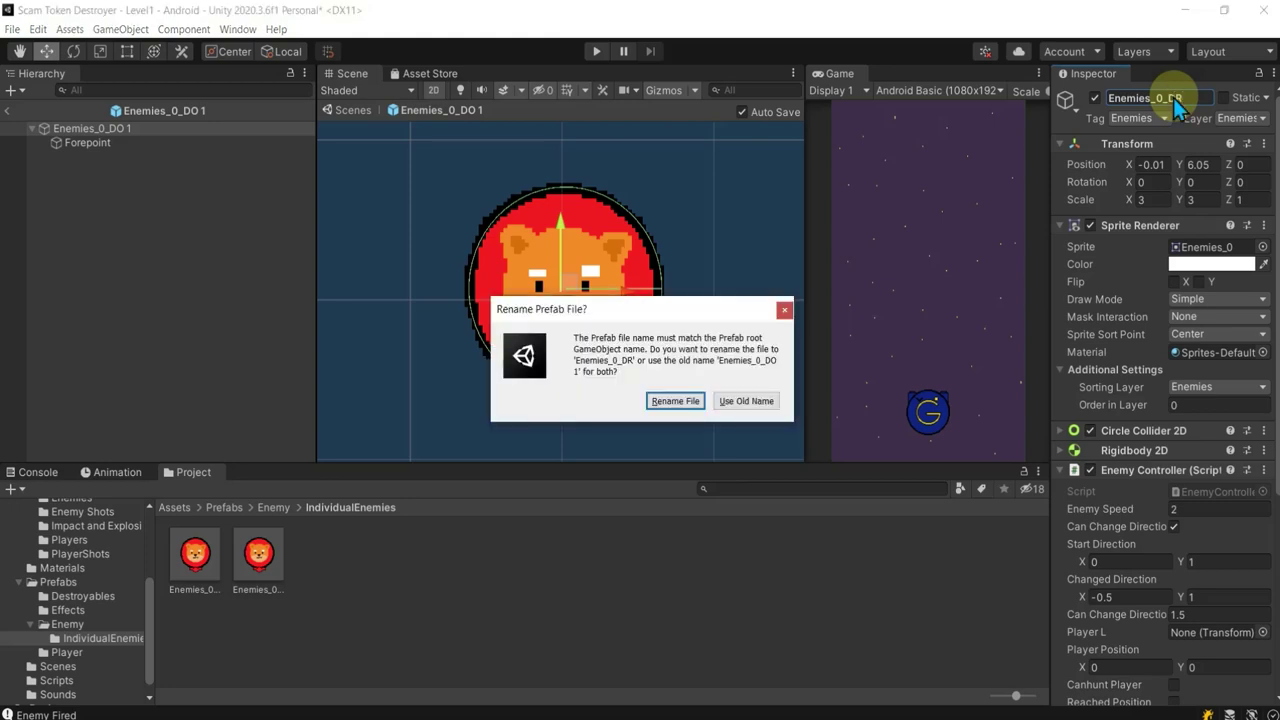
left_click(690, 401)
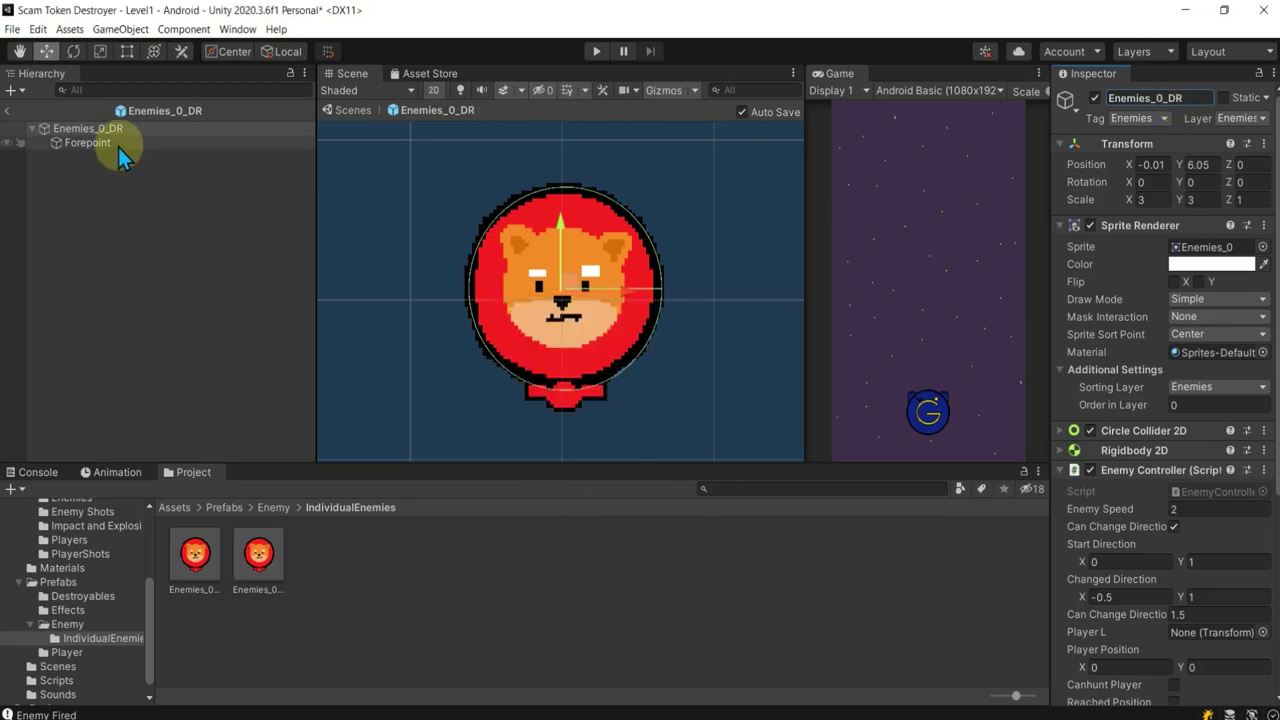
left_click(12, 110)
left_click(144, 136)
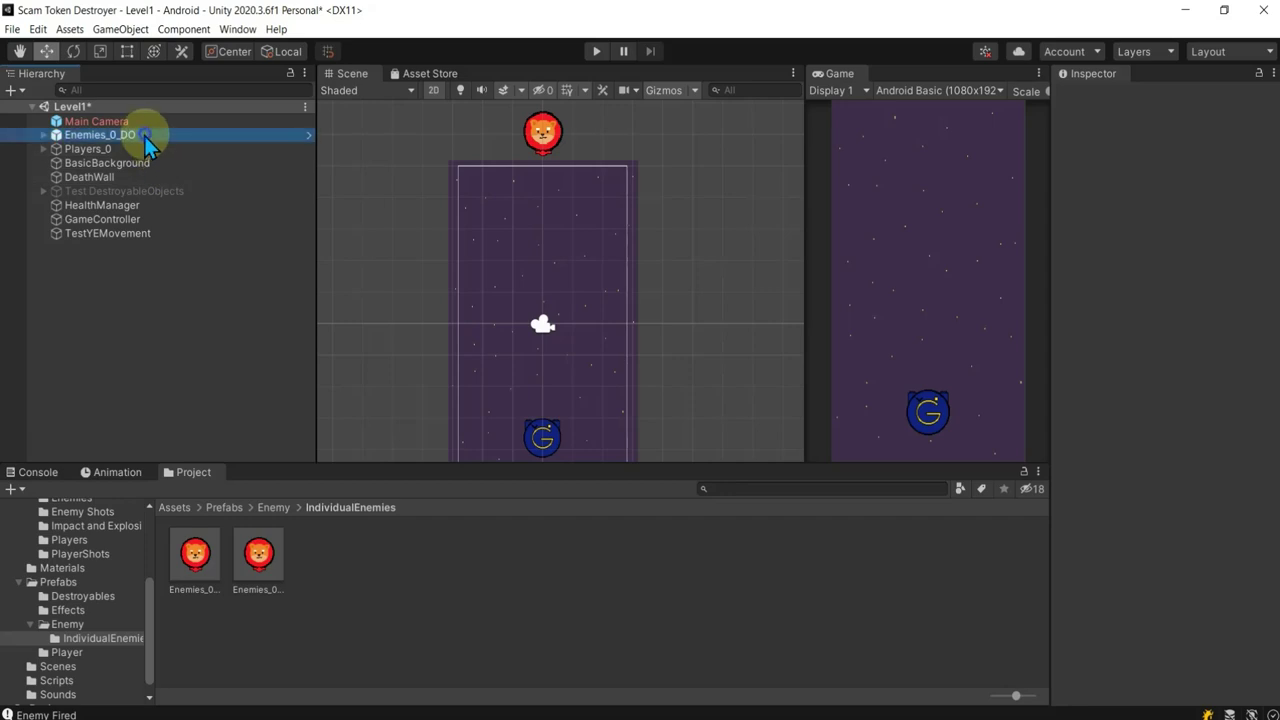
key("Delete")
Step: Place an Enemies_0_DR enemy at the top of Level1
left_click(190, 565)
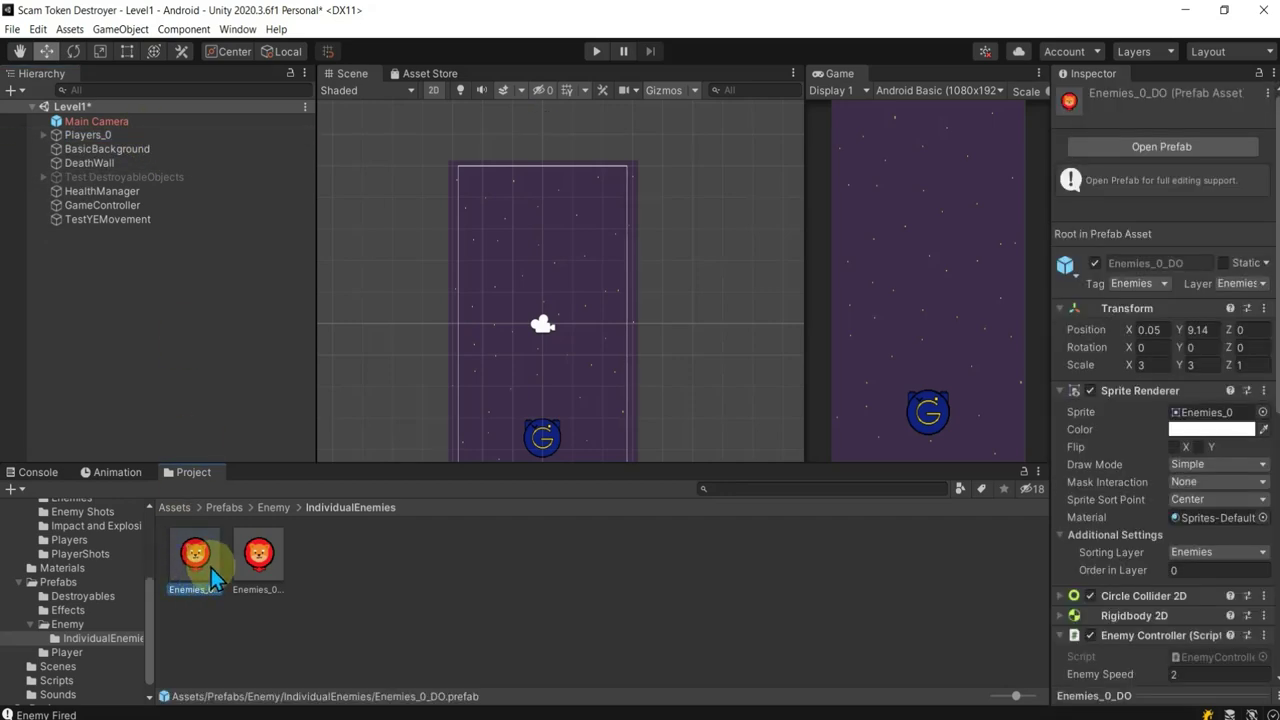
left_click(266, 566)
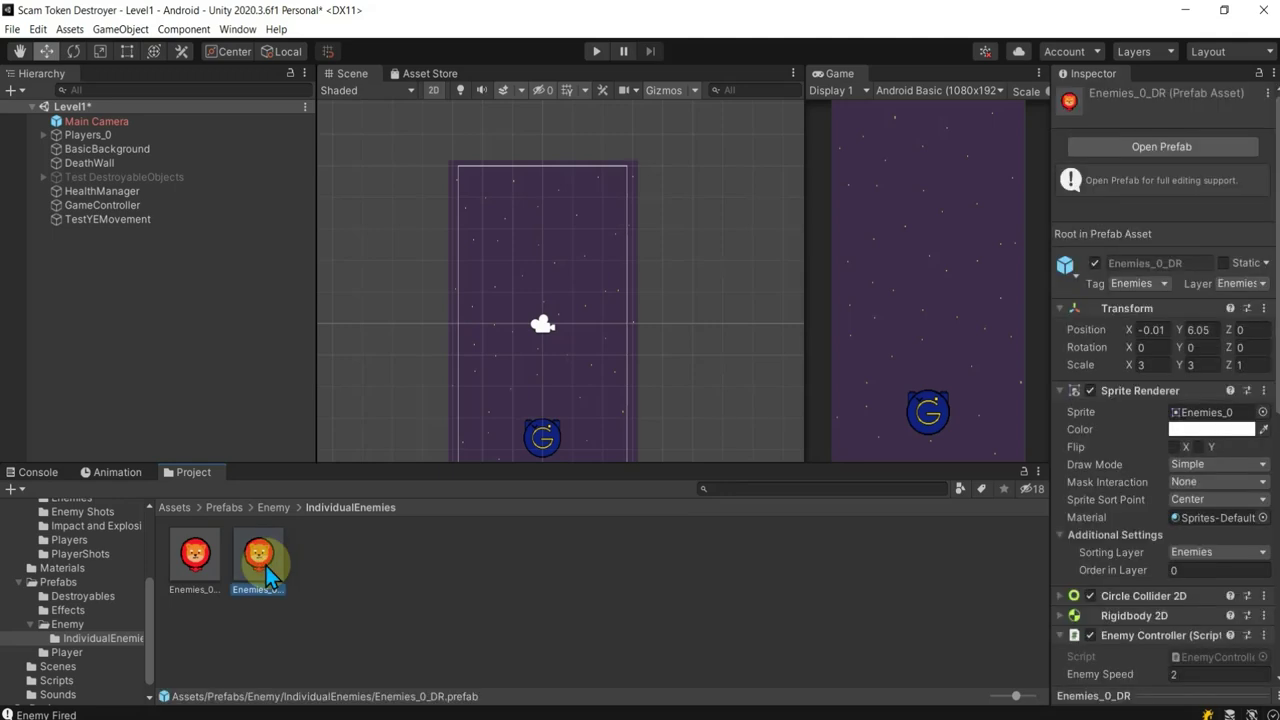
left_click_drag(266, 566, 490, 200)
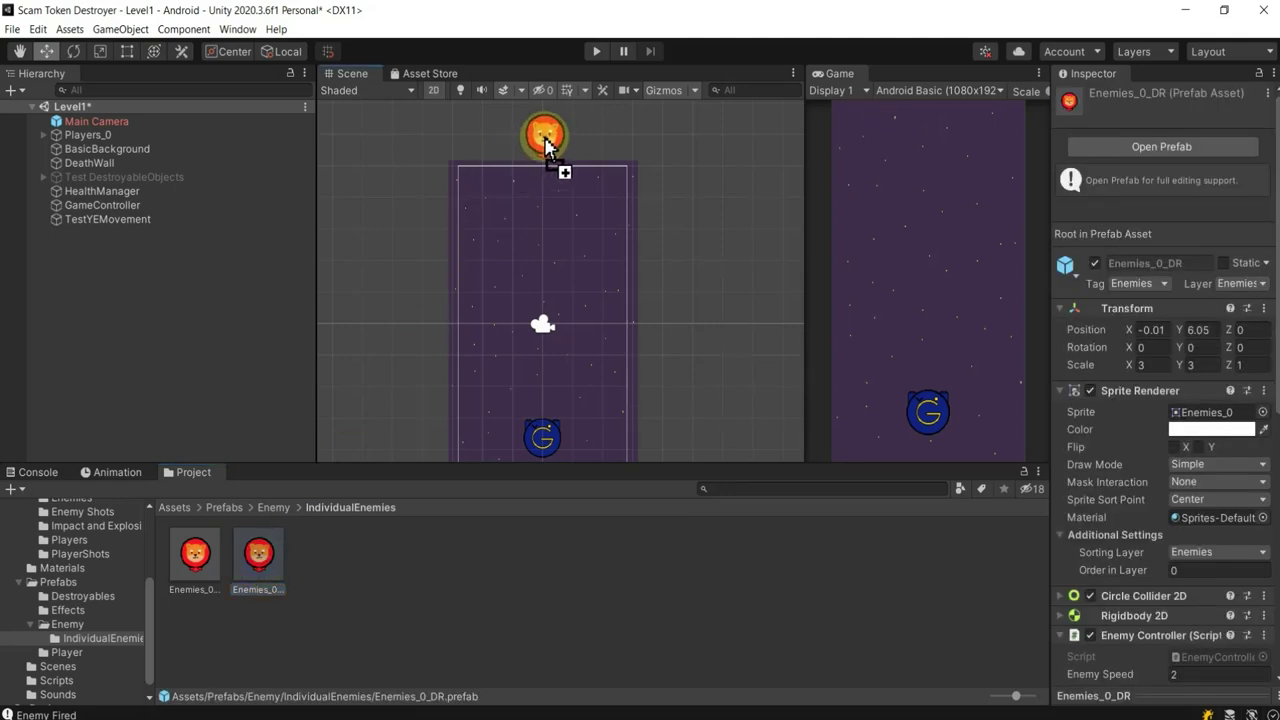
left_click_drag(541, 150, 545, 137)
scroll(1200, 550, "down", 5)
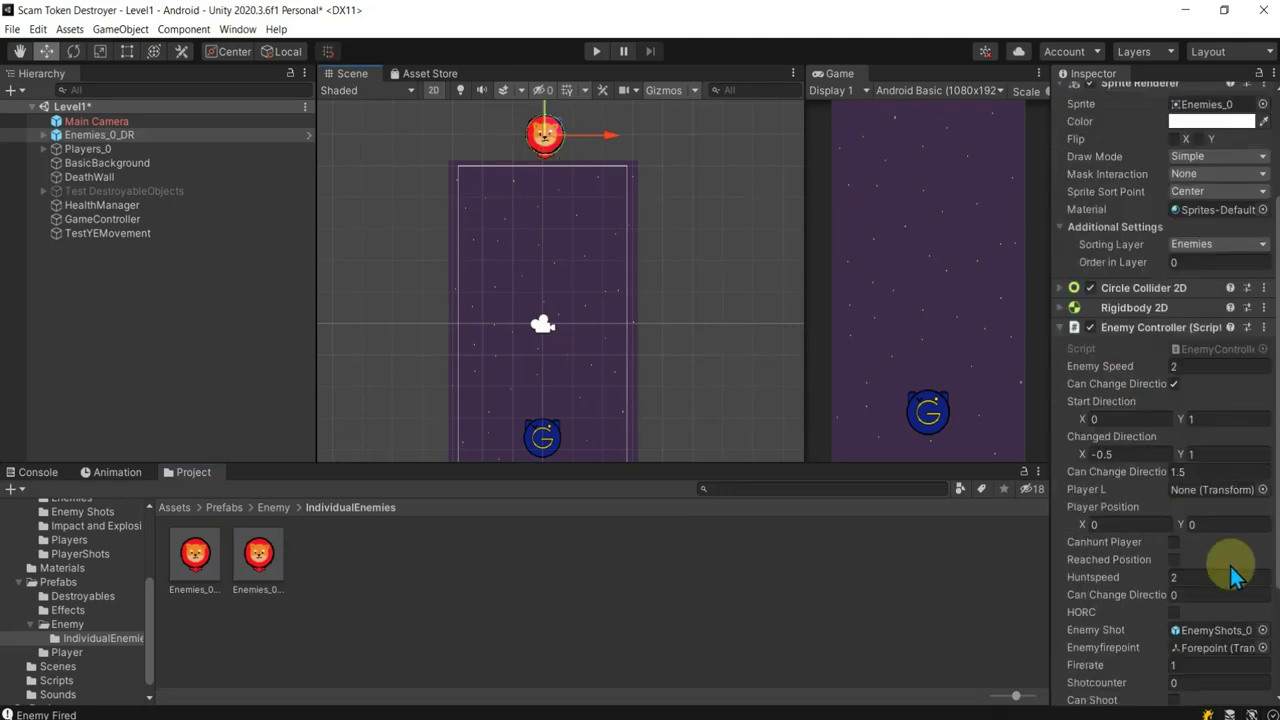
Step: Set Changed Direction X to 0.5, save the scene, and play-test it
left_click(1134, 454)
type("0.5")
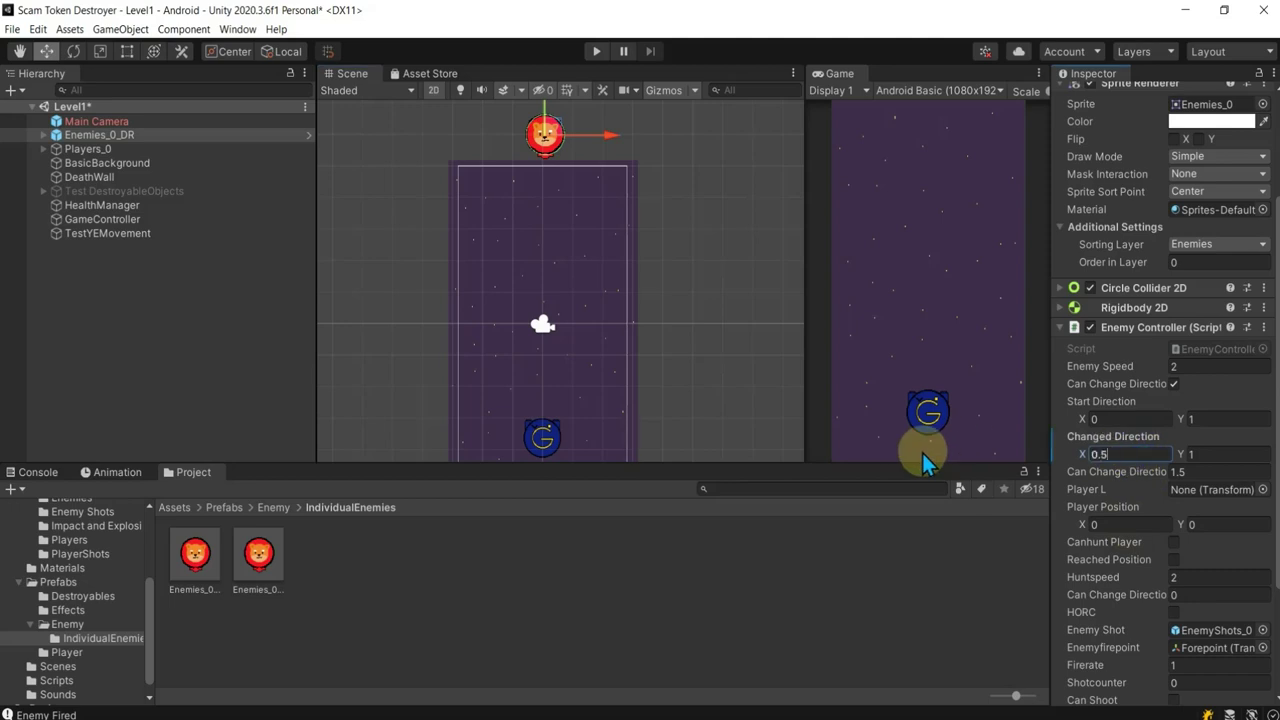
key("ctrl+s")
left_click(598, 51)
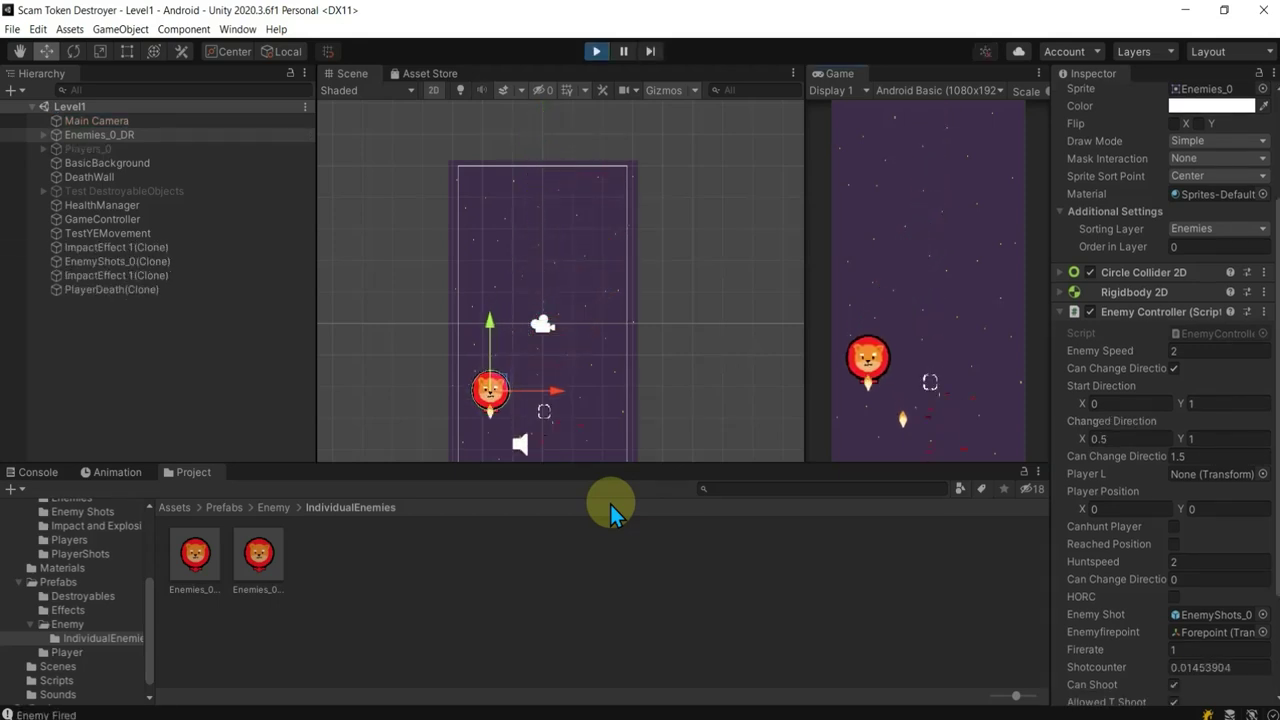
left_click(606, 46)
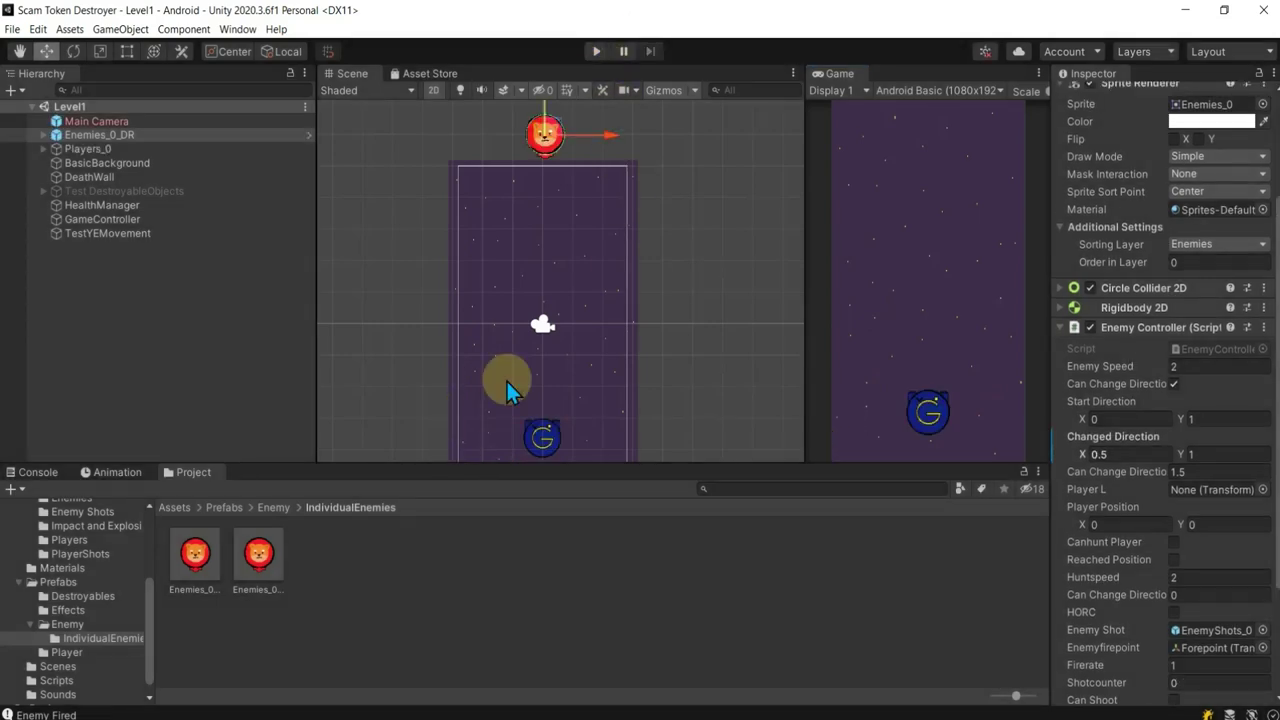
Step: Save Enemies_0_DR as an original prefab, rename it and its file to Enemies_0_DL, and return to Level1
left_click(115, 121)
left_click_drag(118, 131, 369, 602)
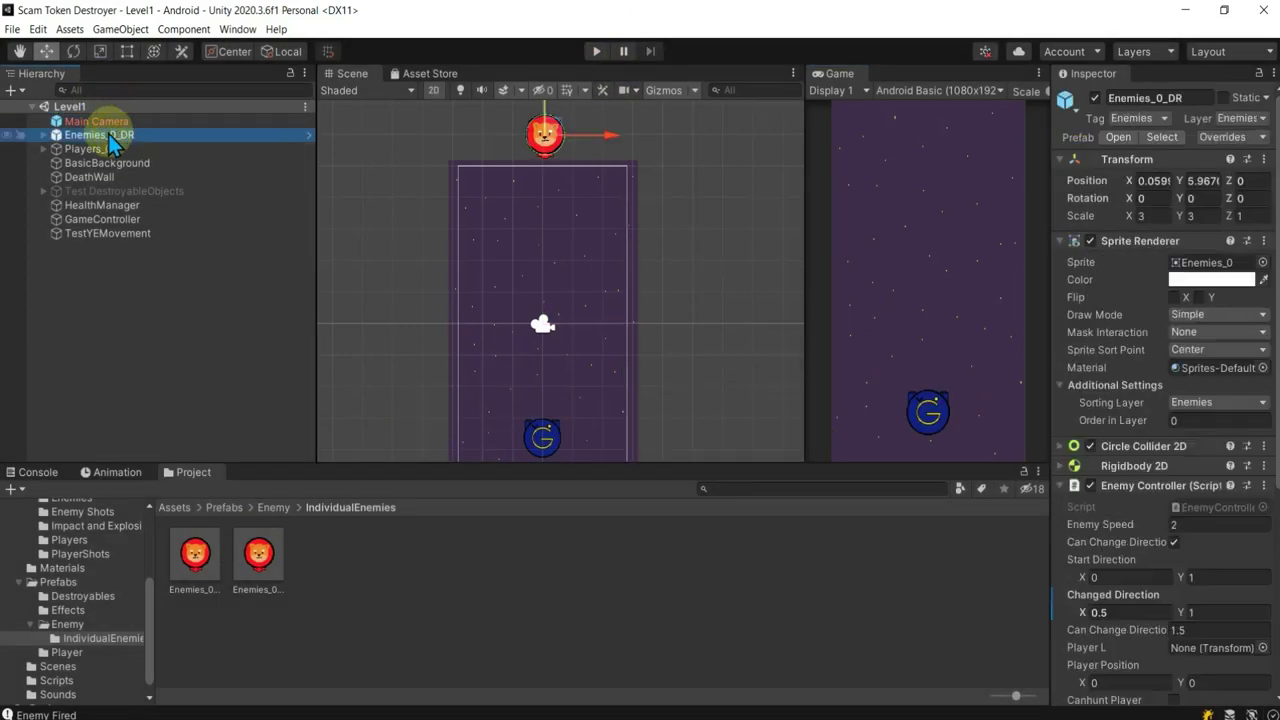
left_click(610, 401)
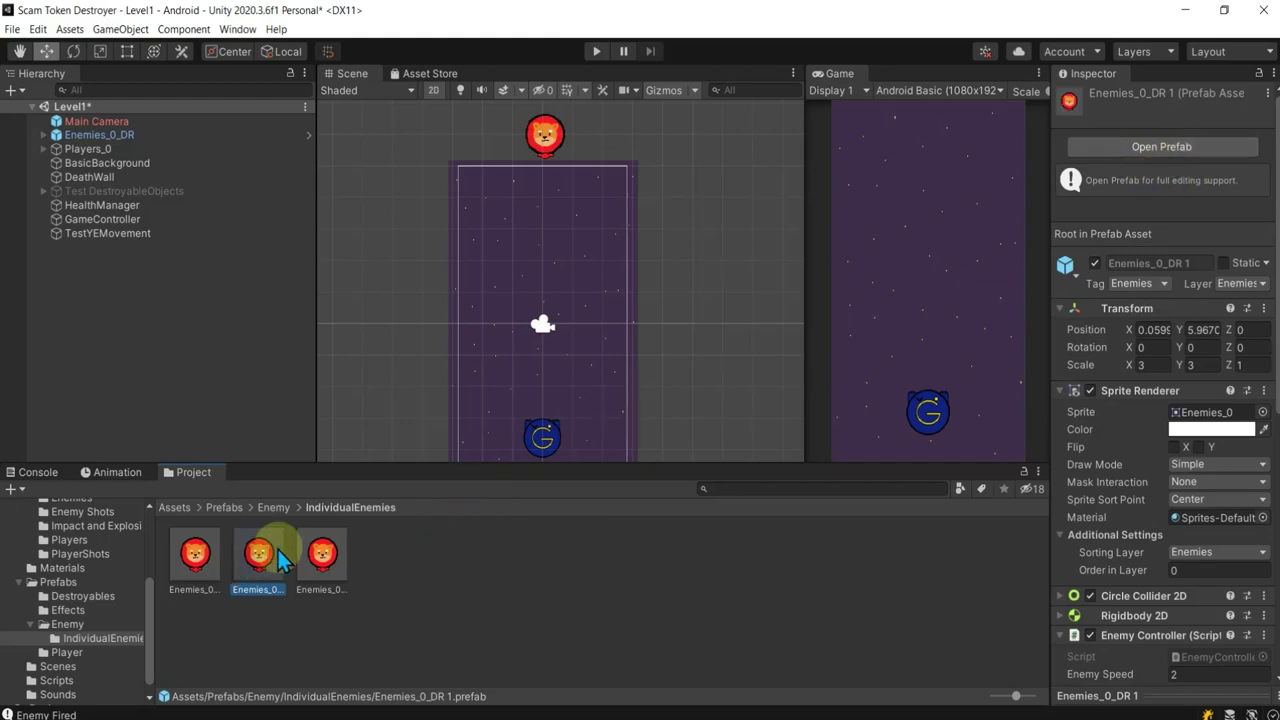
double_click(278, 552)
left_click(1198, 97)
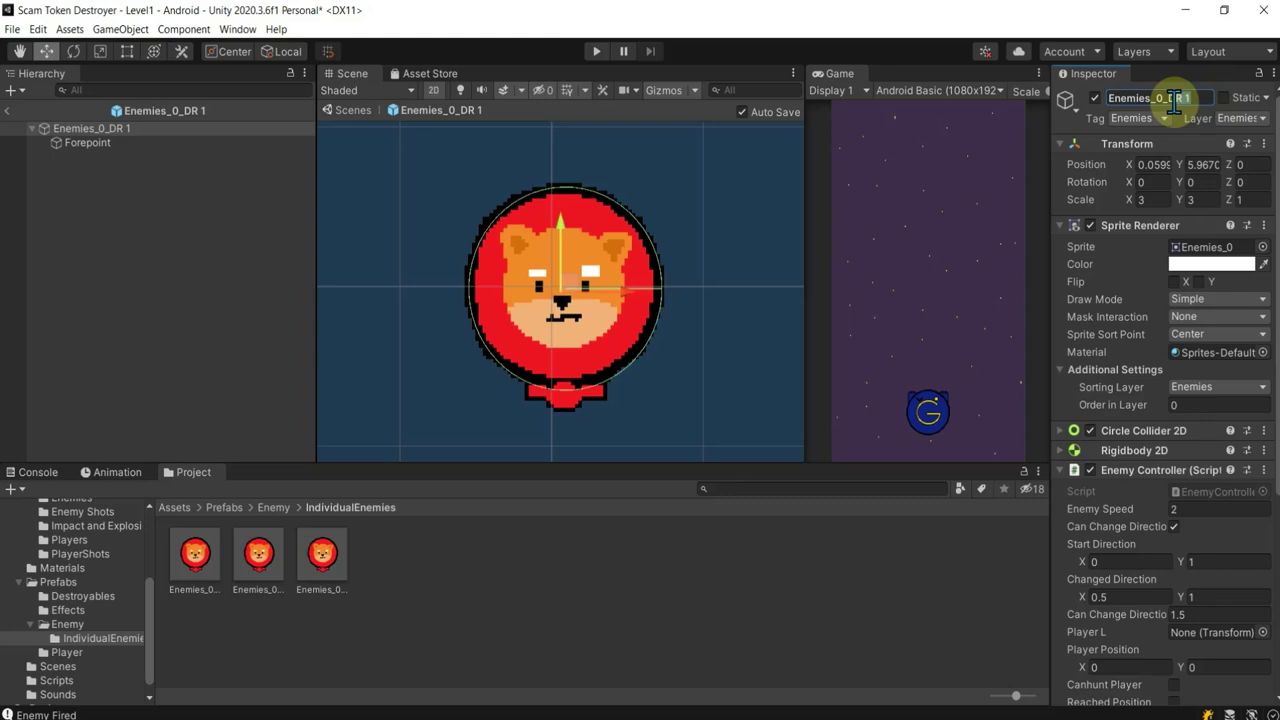
type("L")
key("Return")
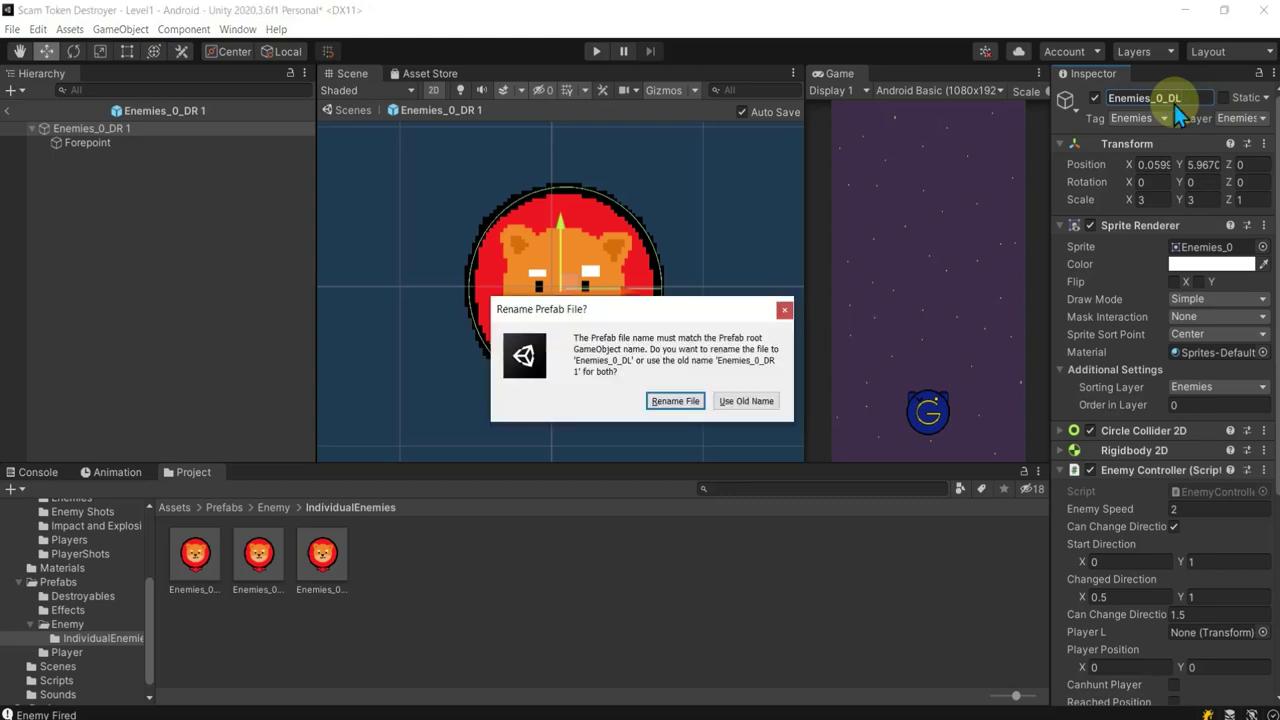
left_click(690, 403)
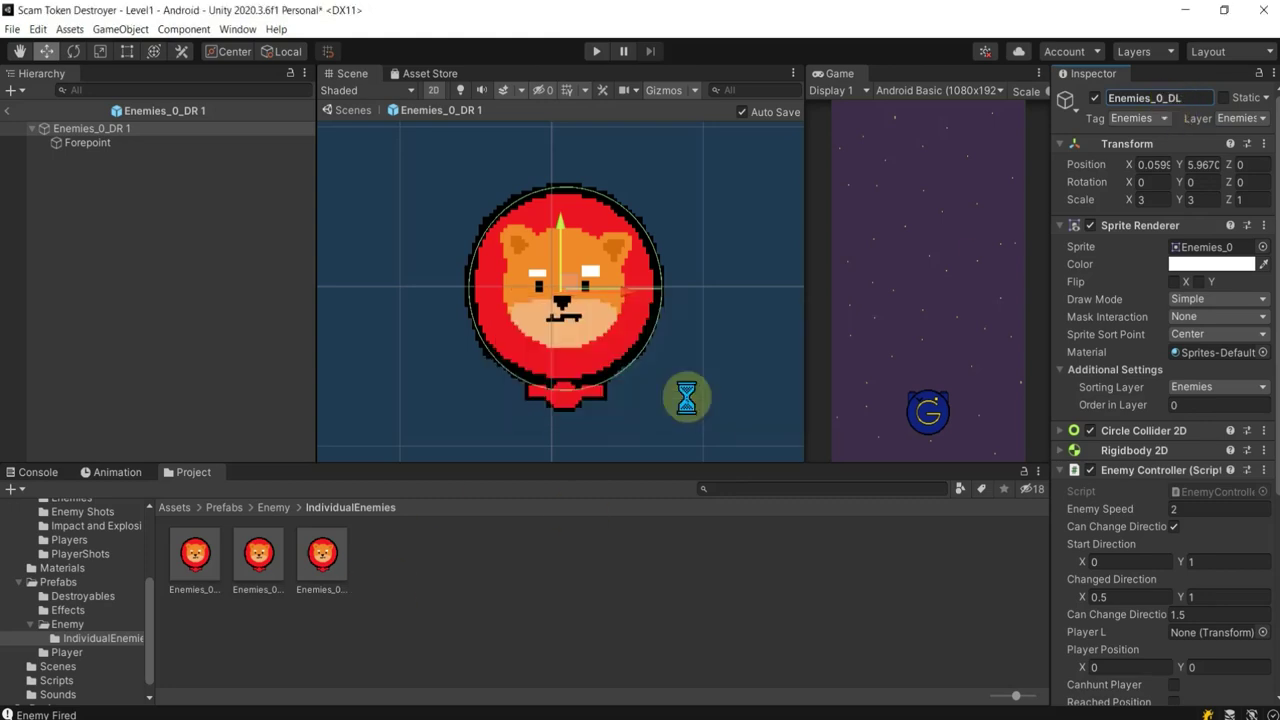
left_click(7, 110)
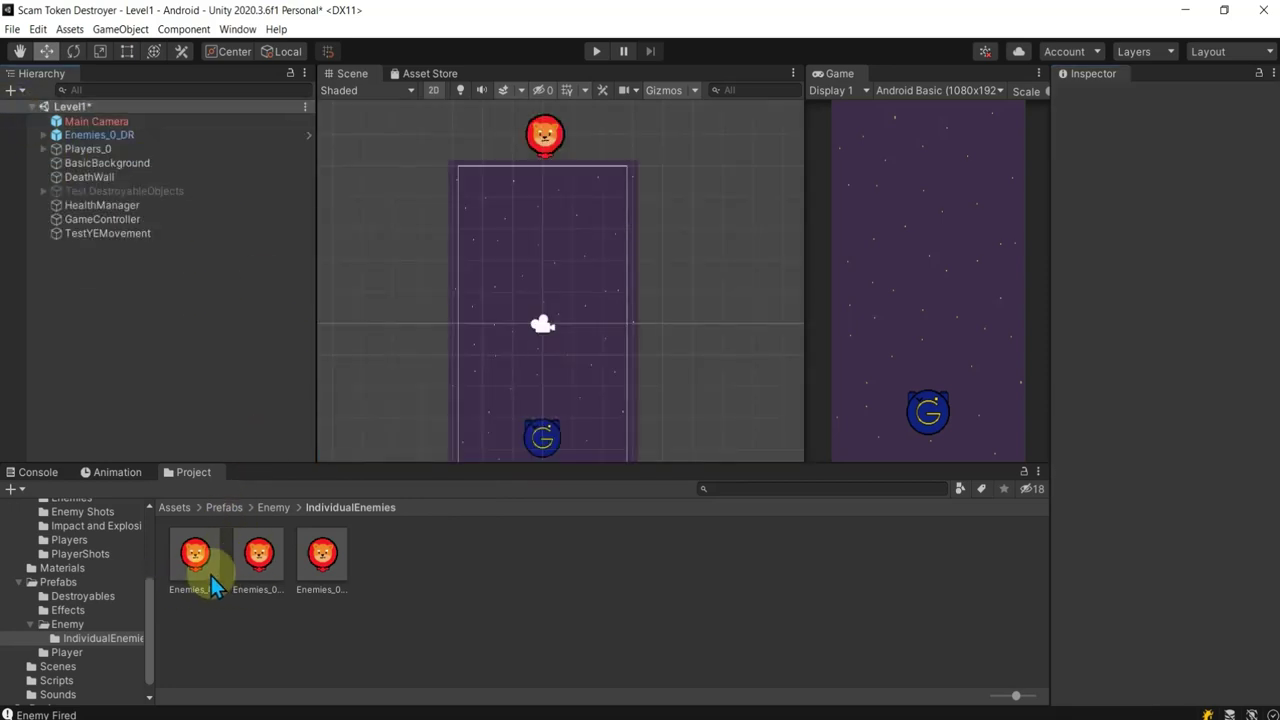
Step: Delete the Enemies_0_DR enemy and drop an Enemies_0_DO instance at the top of Level1
left_click(344, 566)
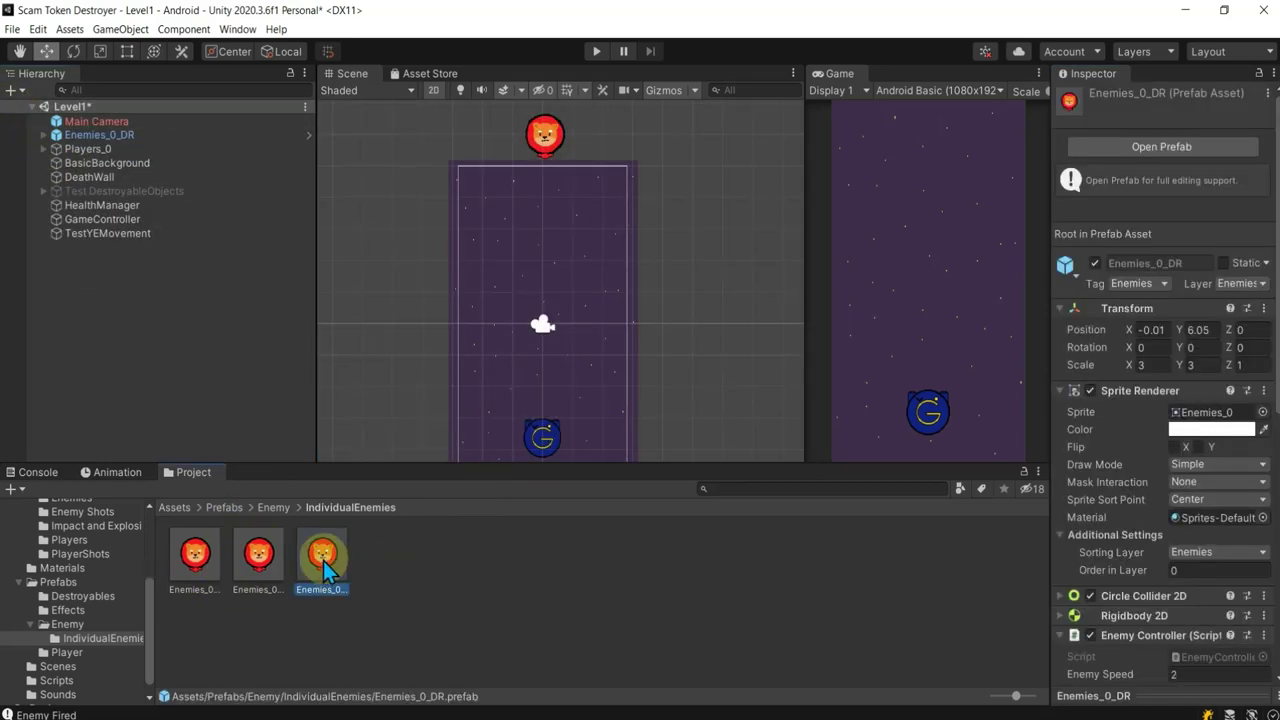
left_click(258, 560)
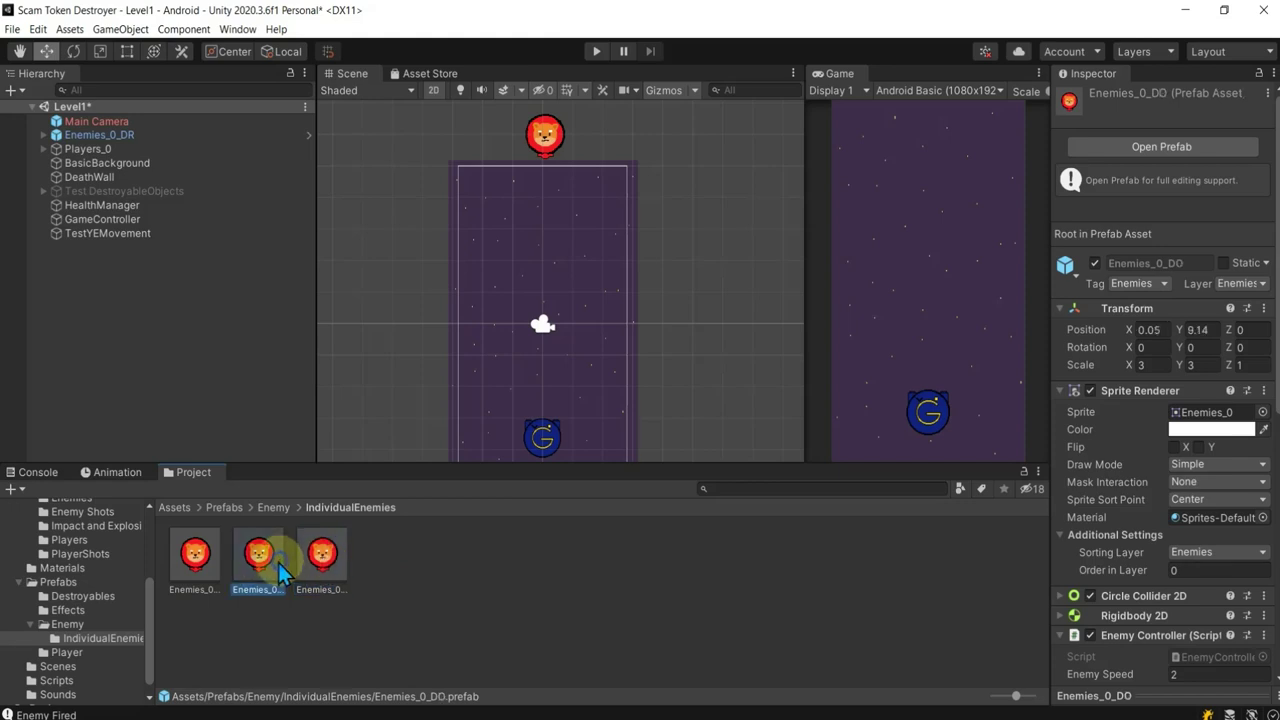
left_click(200, 562)
left_click(255, 562)
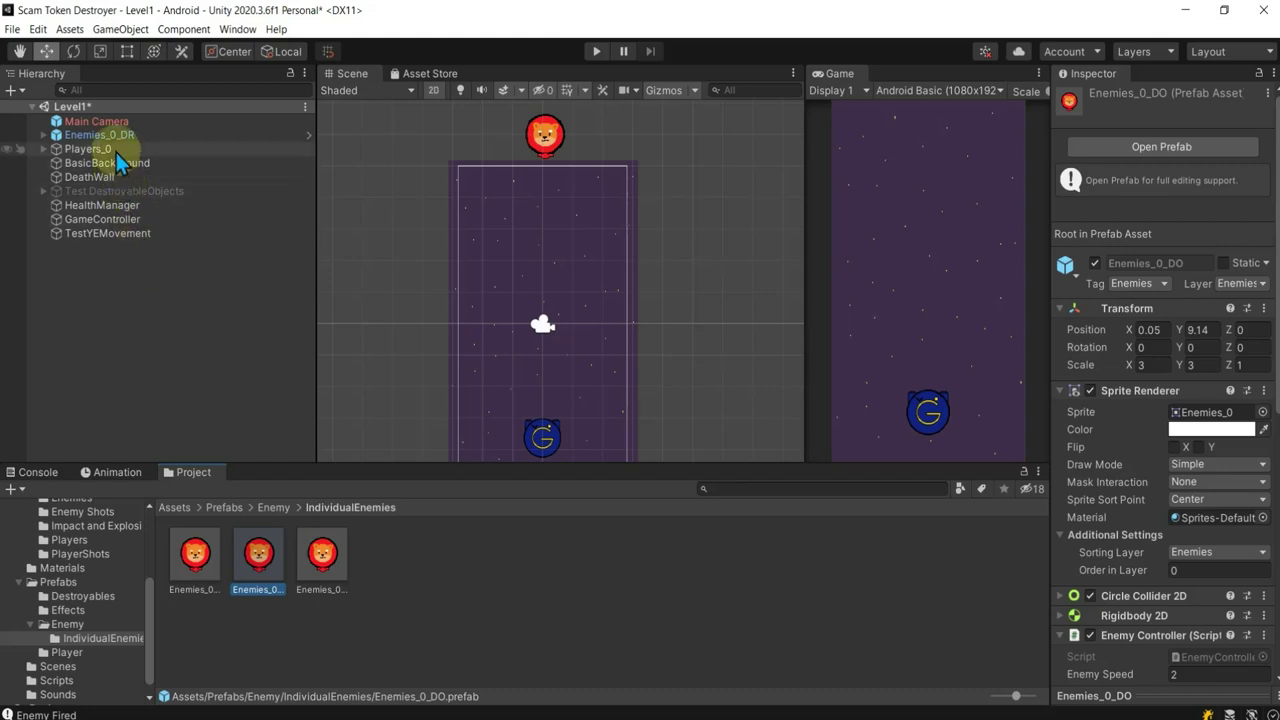
left_click(116, 136)
key("Delete")
left_click(258, 560)
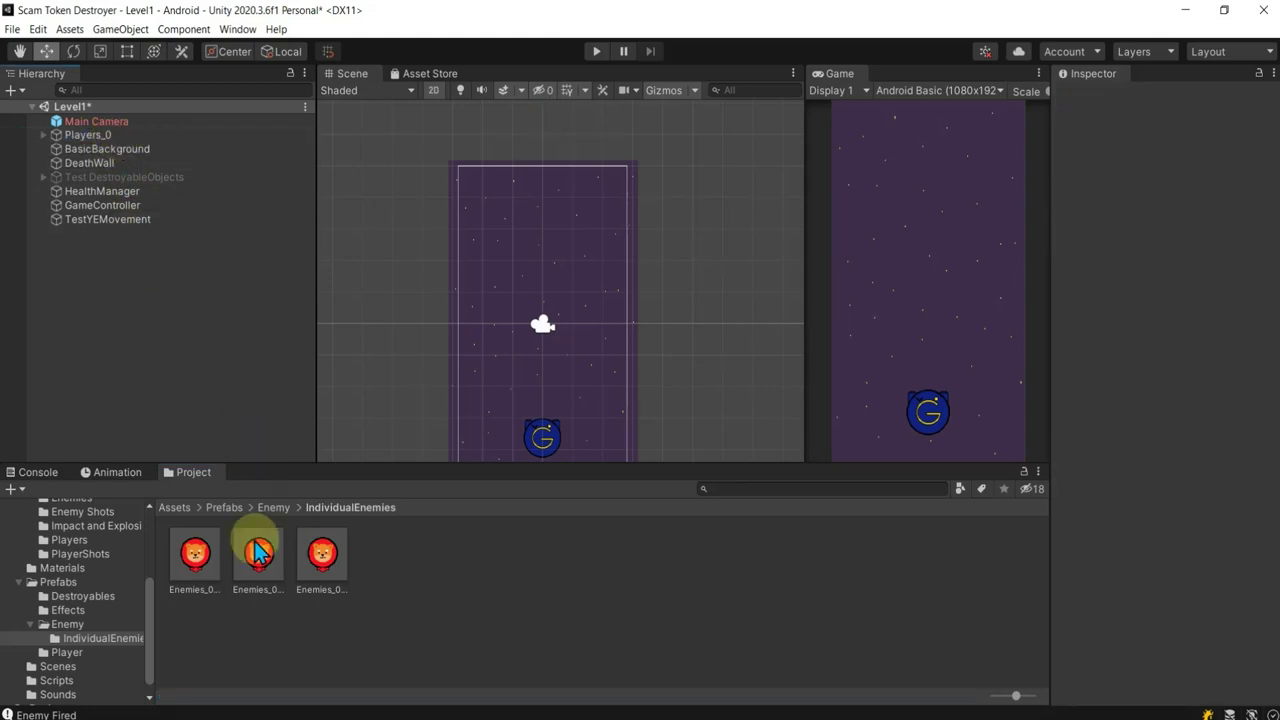
left_click_drag(256, 567, 544, 140)
Step: Enable player hunting and HORC on the enemy, with Huntspeed 3
scroll(1208, 451, "down", 8)
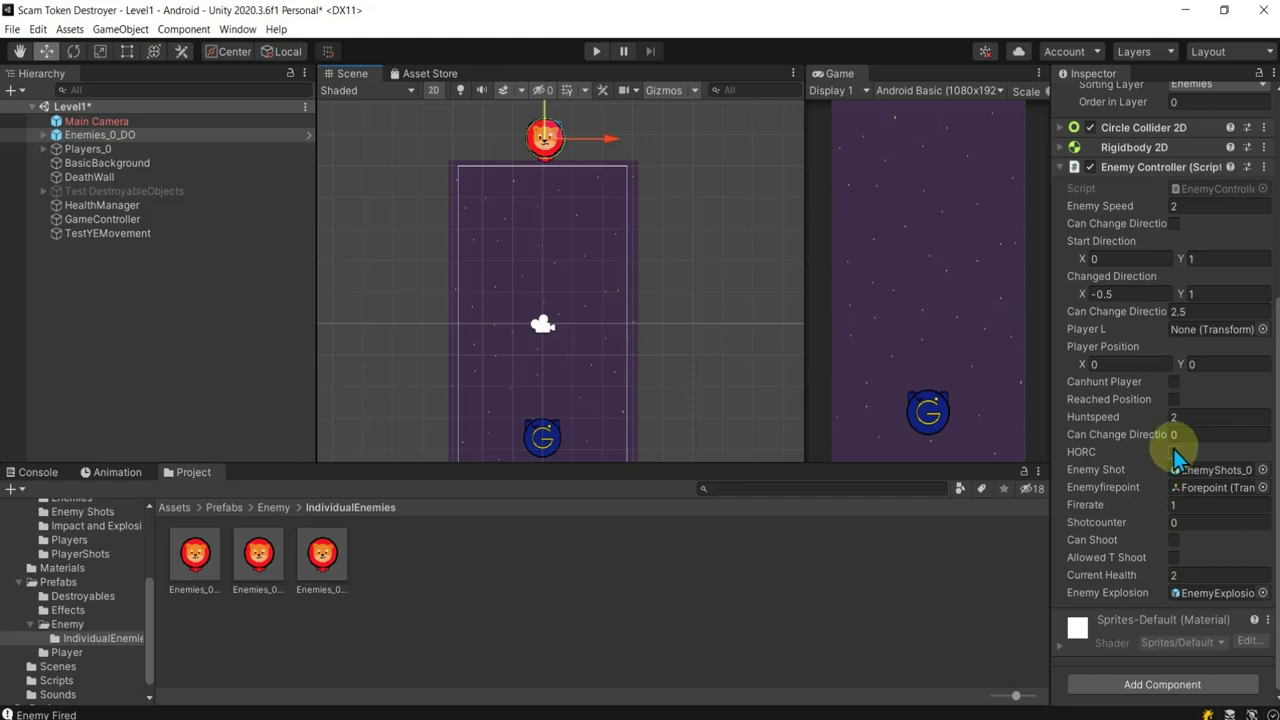
left_click(1174, 382)
left_click(1173, 453)
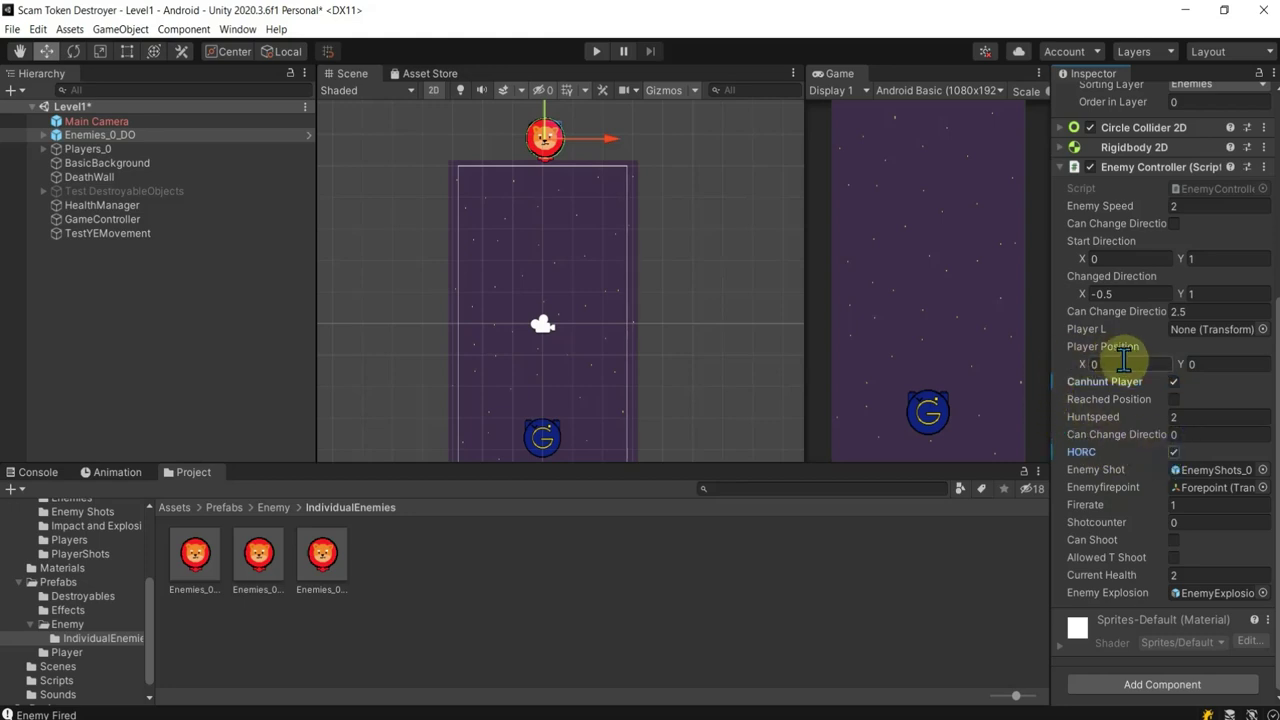
left_click(1203, 420)
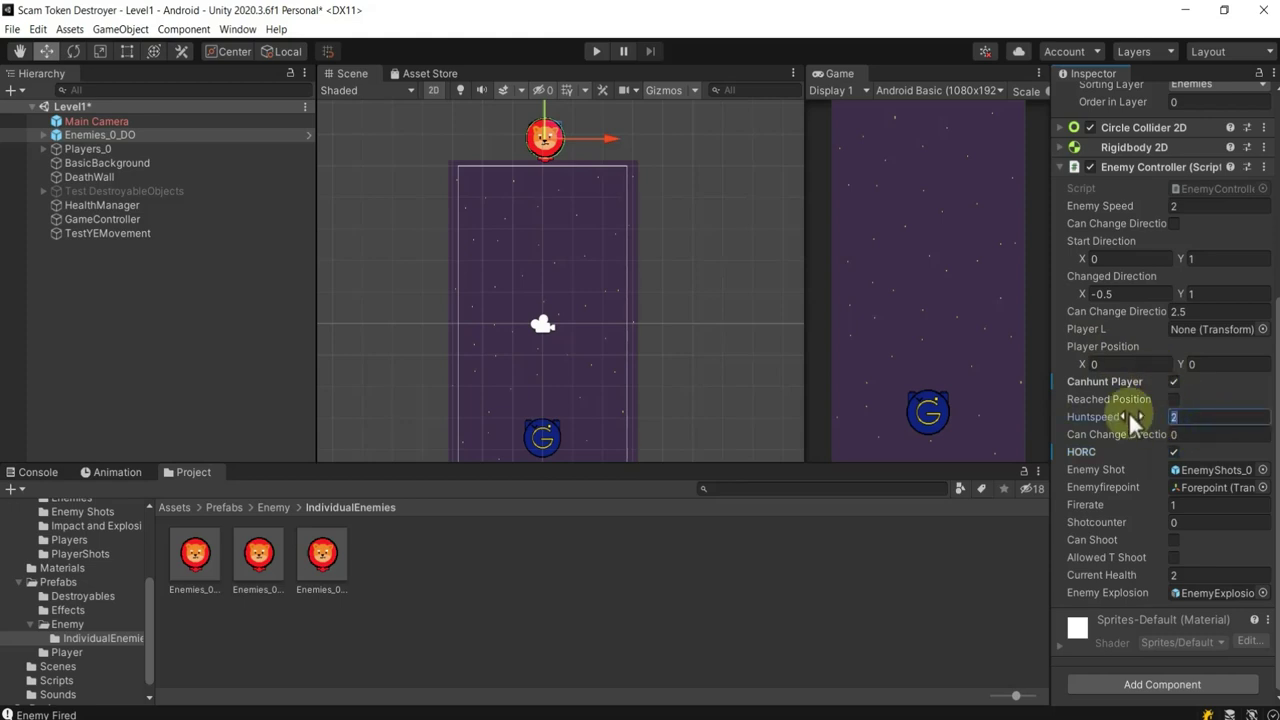
type("3")
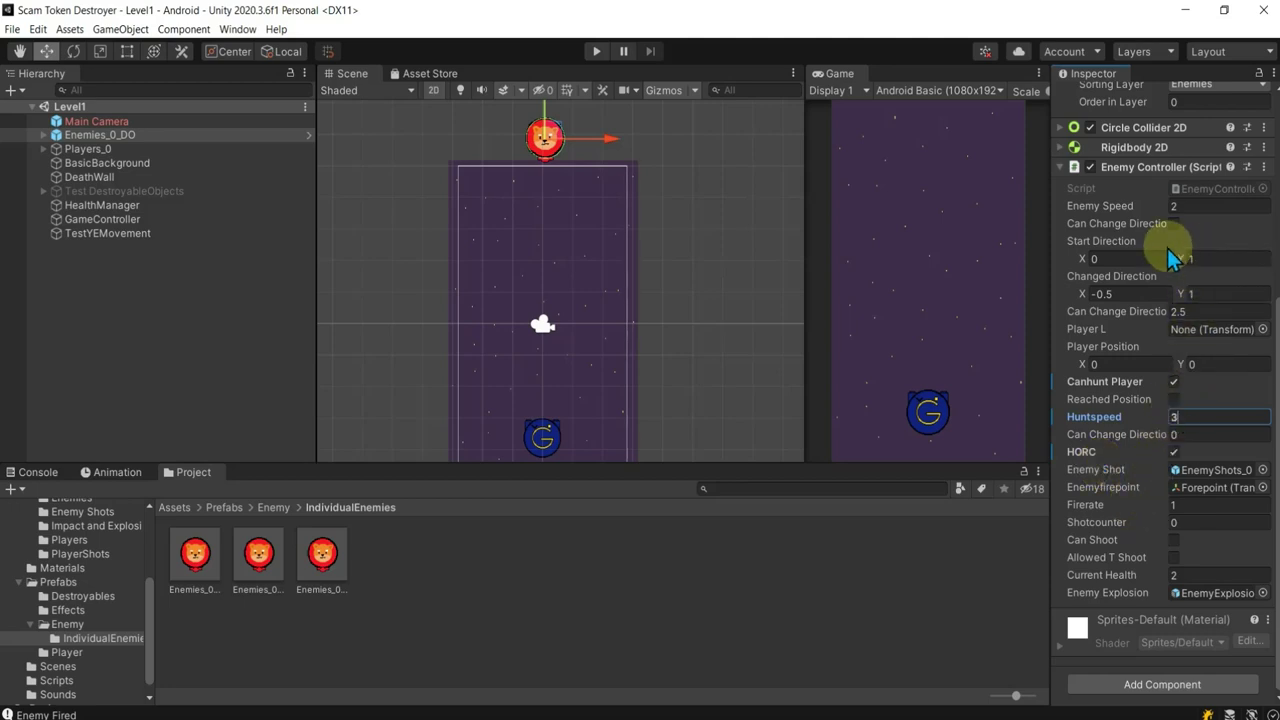
Step: Set Can Change Direction to 3.5, move the enemy to X 0, Y 6.8, and play-test
scroll(1196, 396, "up", 3)
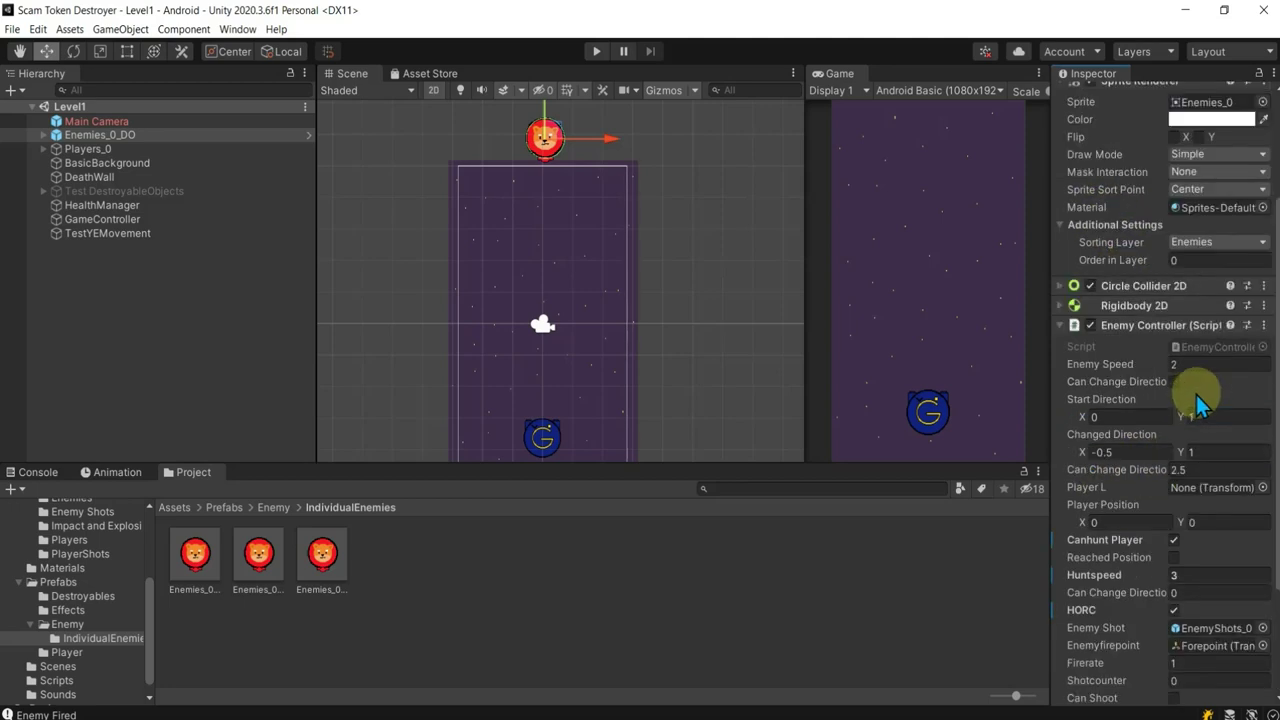
left_click(1201, 468)
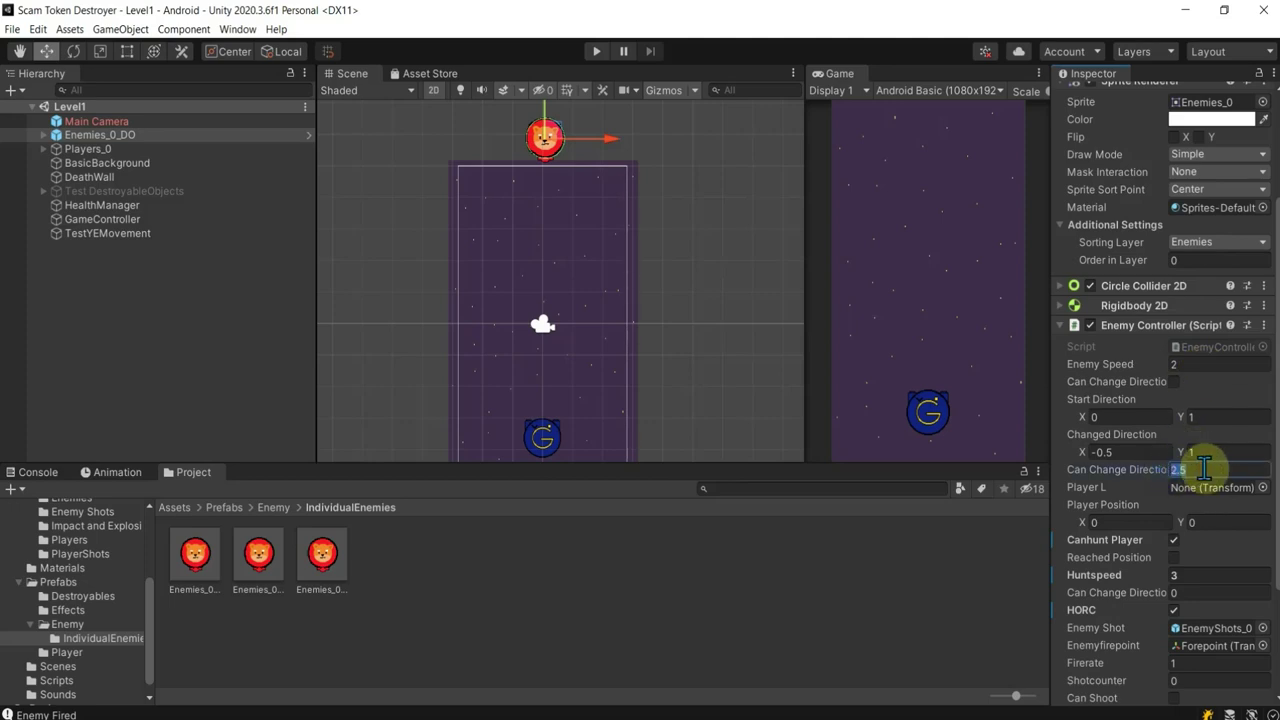
type("3")
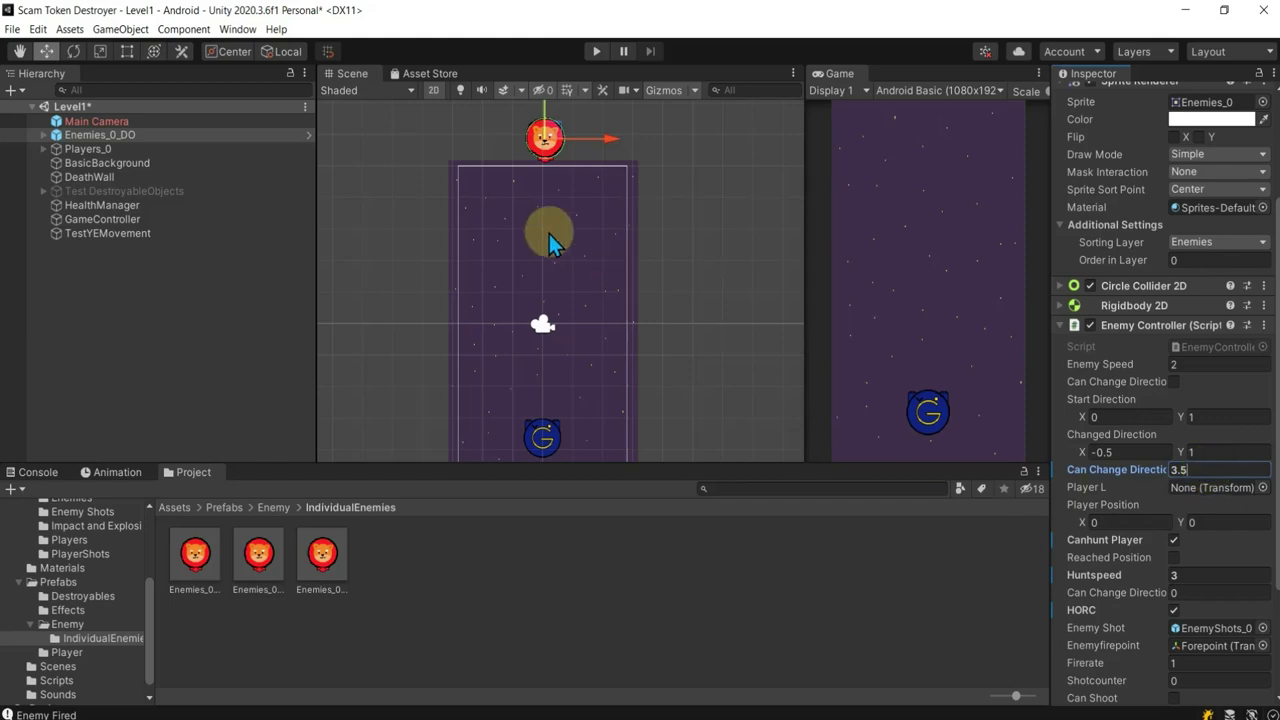
scroll(1110, 220, "up", 3)
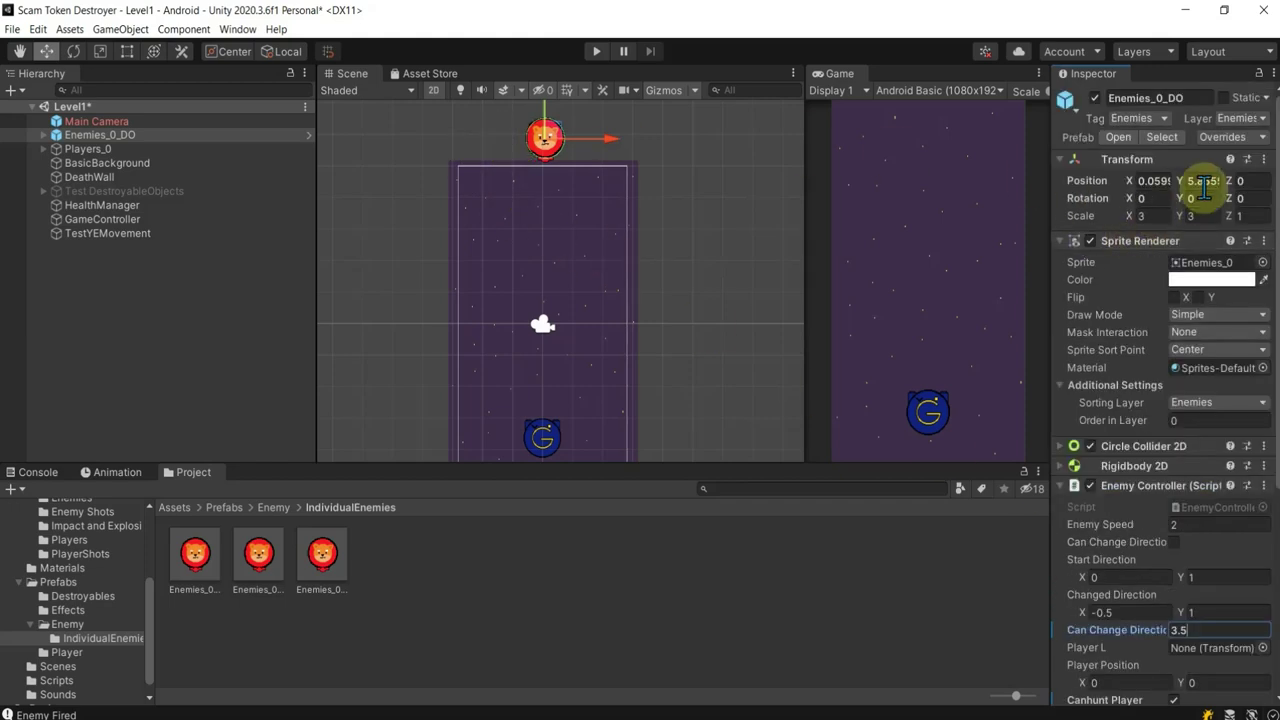
left_click(551, 130)
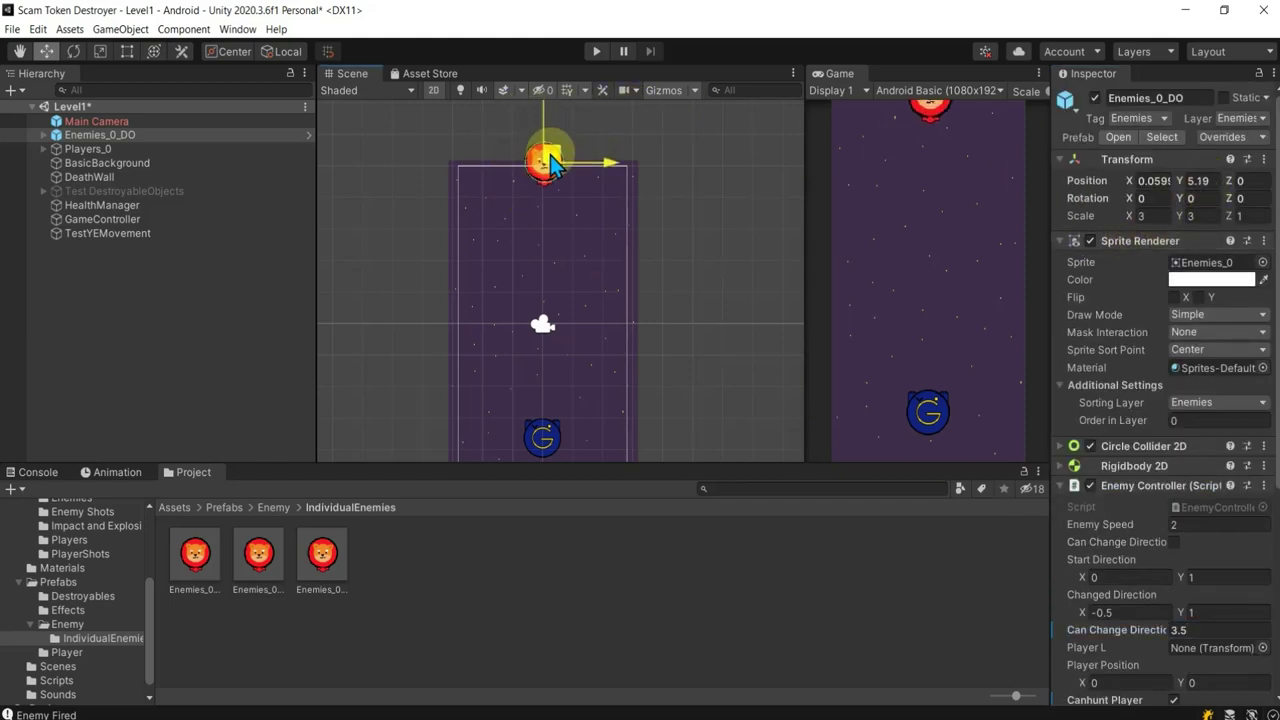
mouse_move(551, 130)
left_mouse_down()
mouse_move(549, 203)
mouse_move(534, 51)
left_mouse_up()
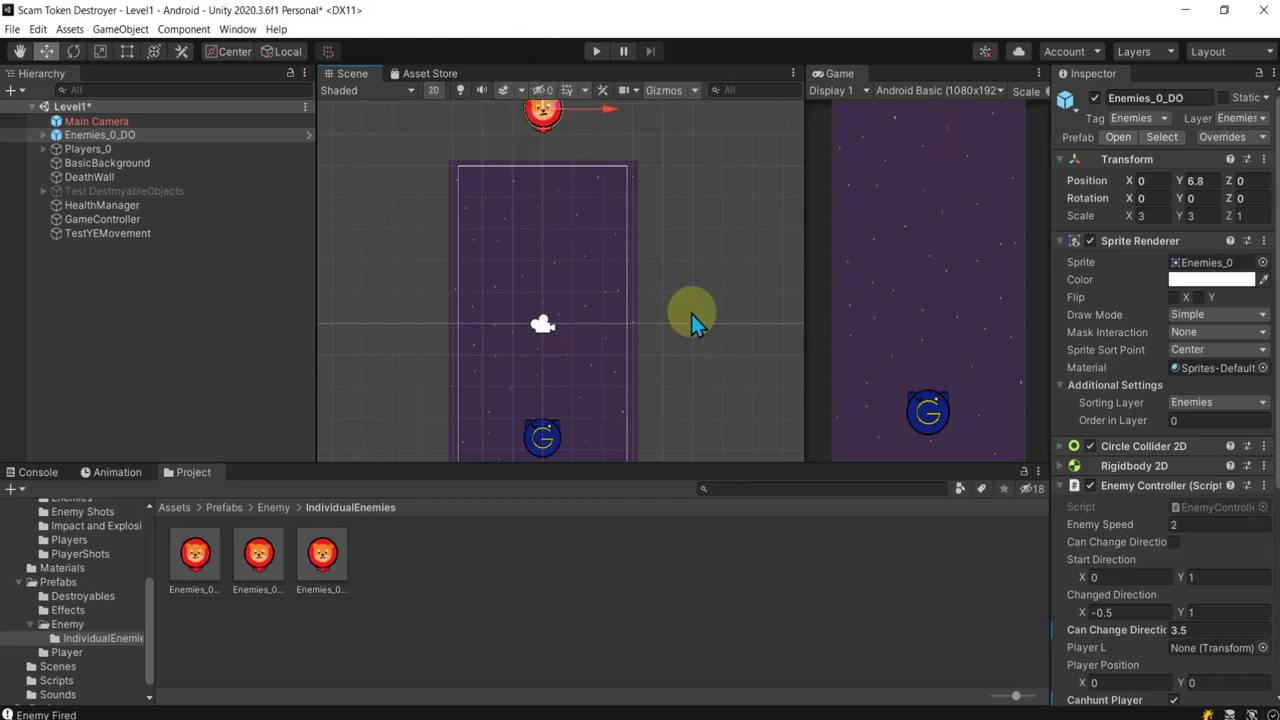
left_click(599, 52)
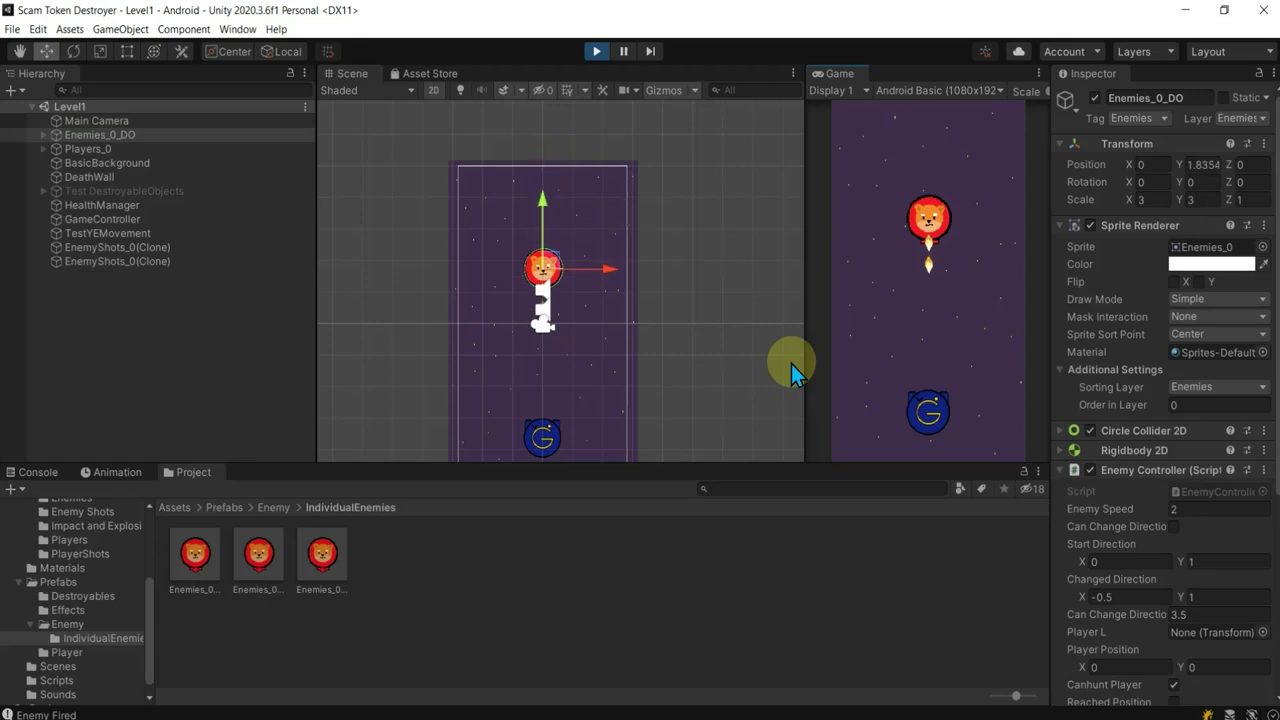
Step: Move the player ship Players_0 left to about X -1.99 and play-test the level again
left_click(596, 50)
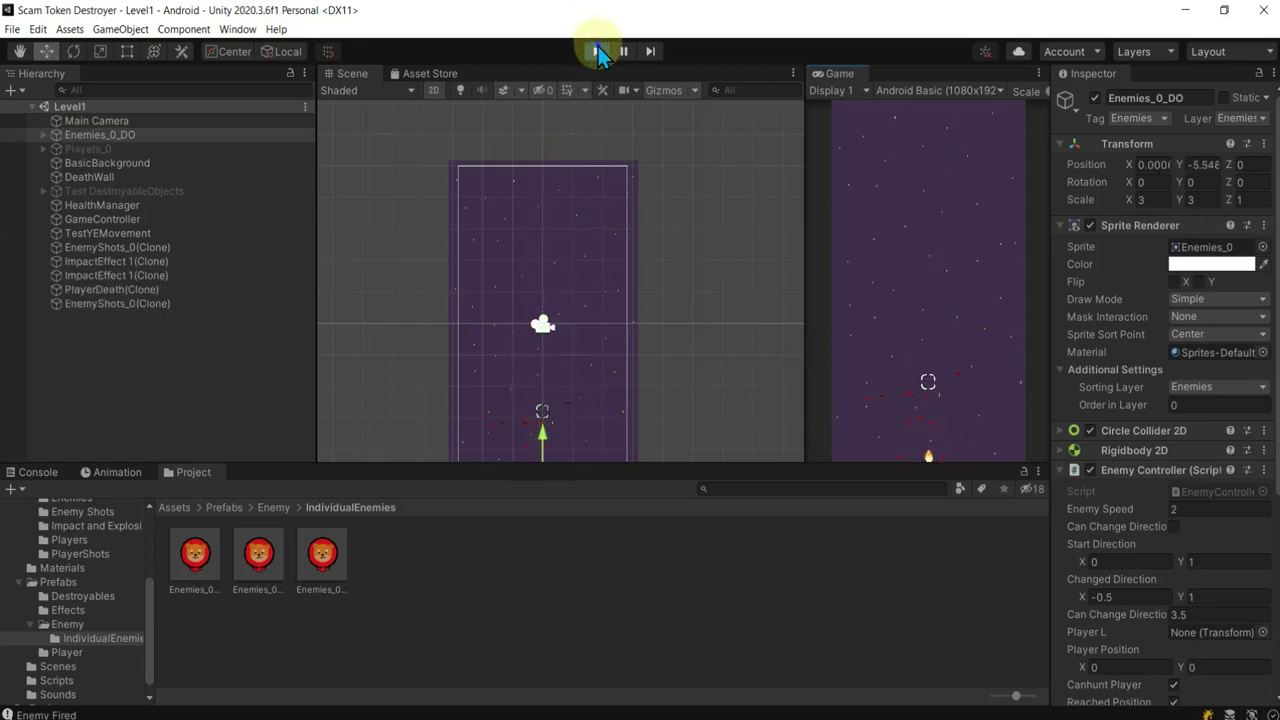
left_click(547, 440)
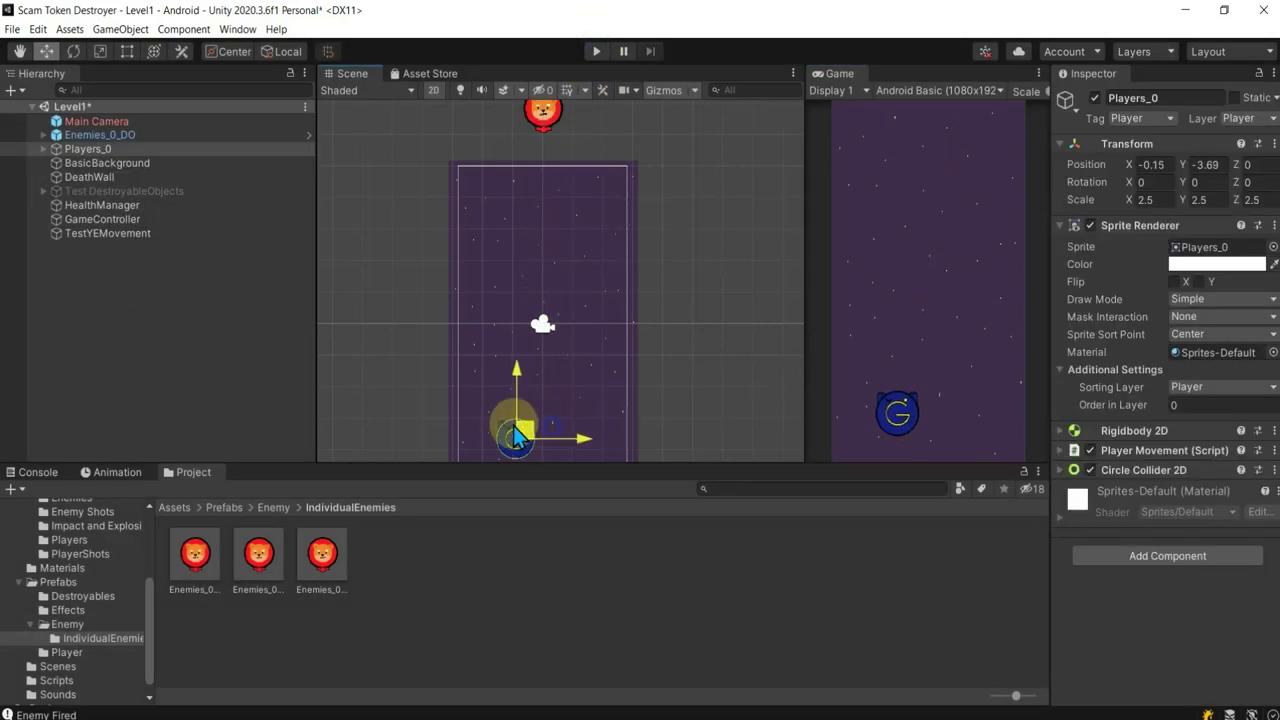
left_click_drag(557, 428, 489, 422)
left_click(597, 50)
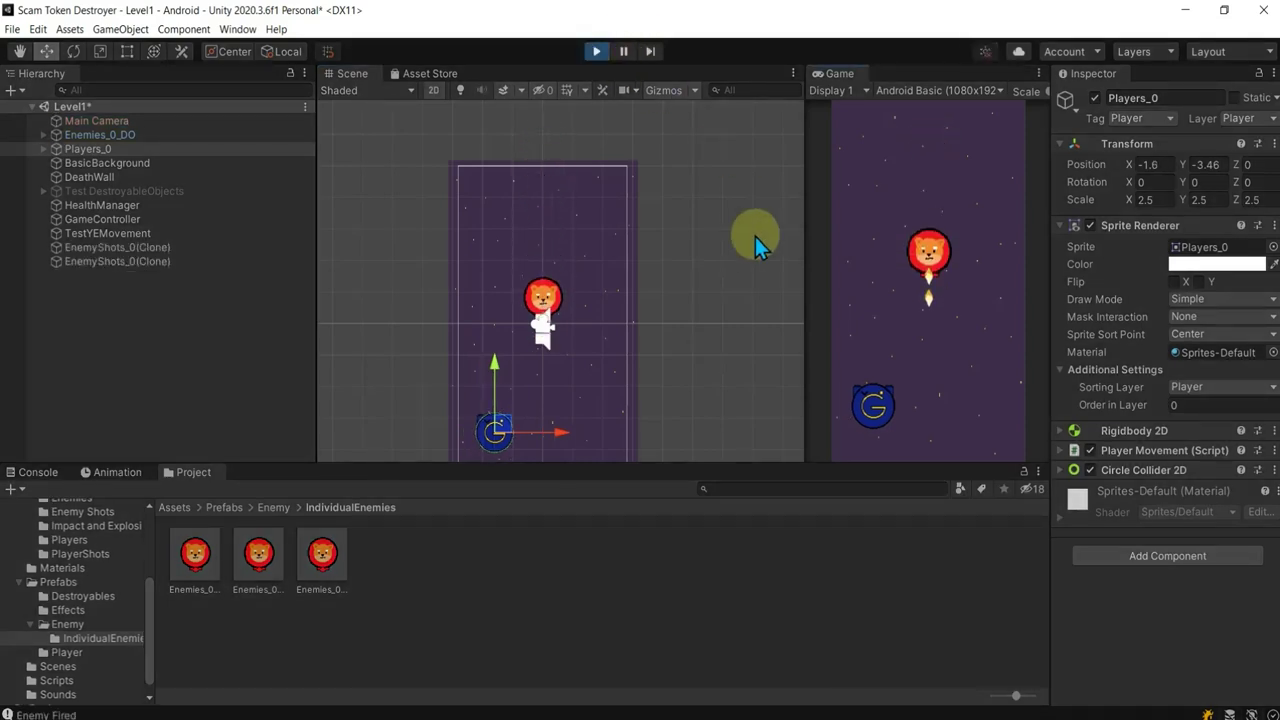
left_click(597, 51)
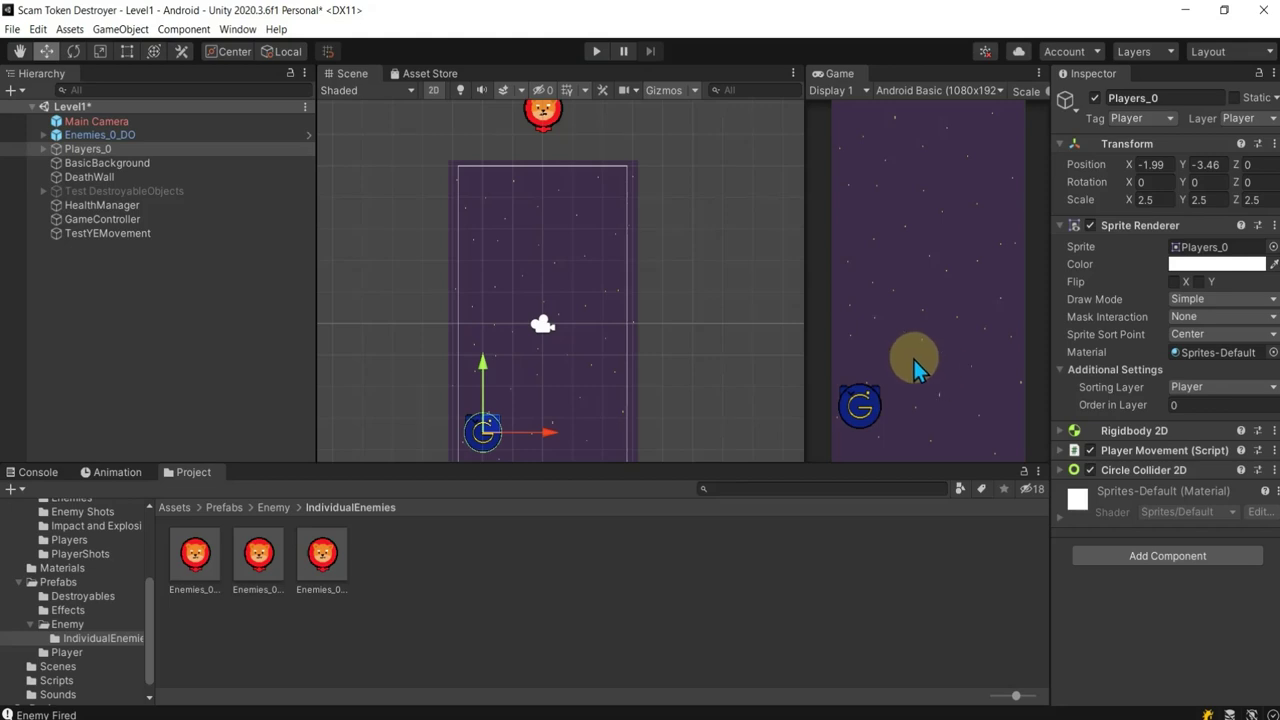
Step: Turn off Canhunt Player on Enemies_0_DO and run a play test
left_click(130, 134)
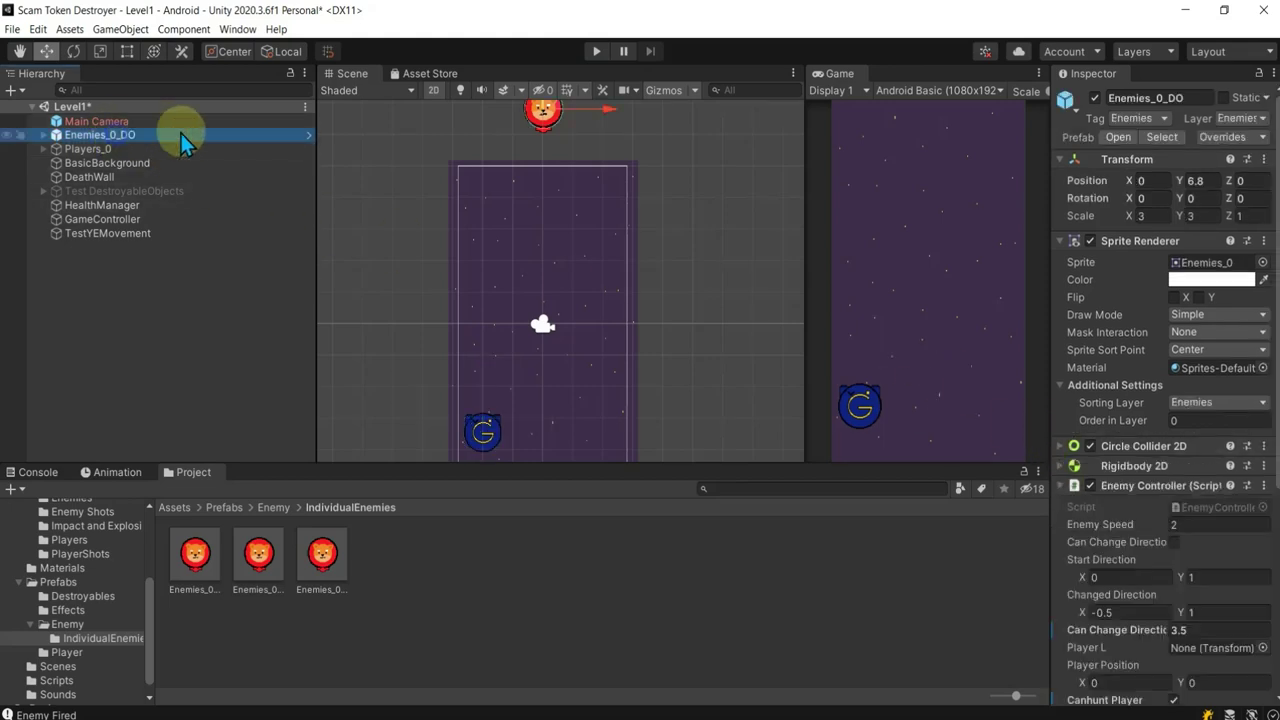
scroll(1130, 490, "down", 5)
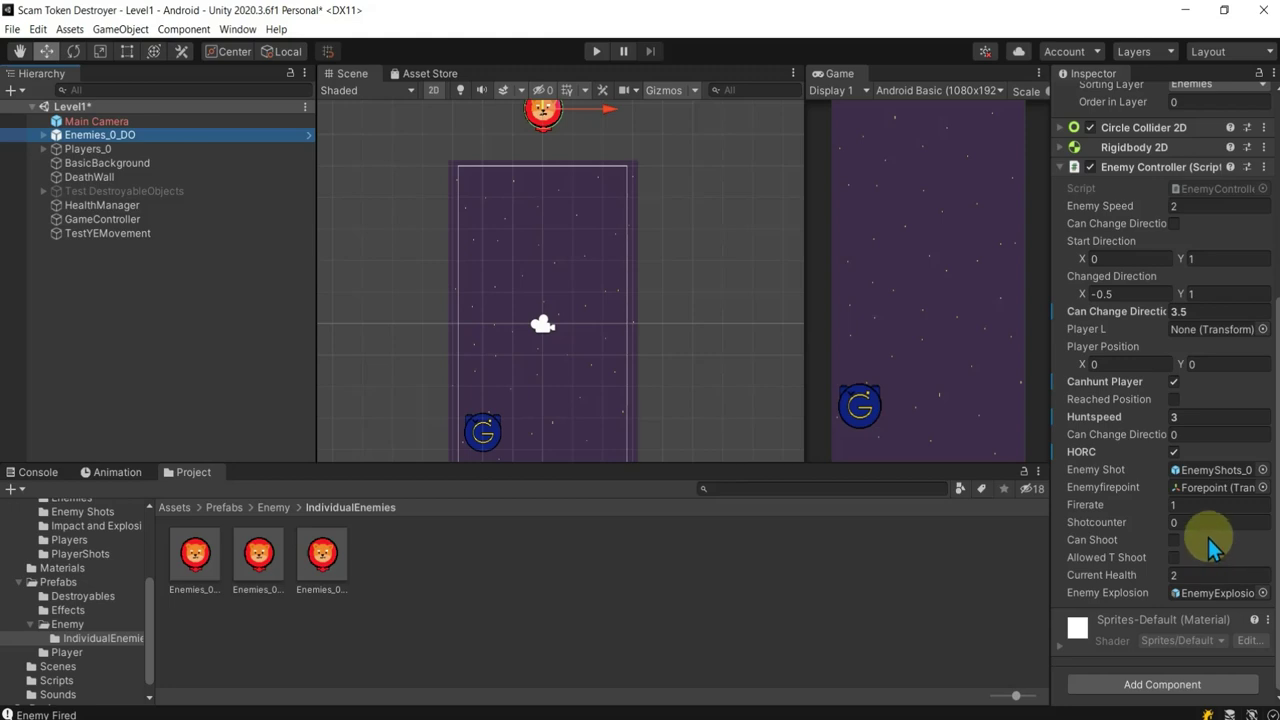
left_click(1174, 382)
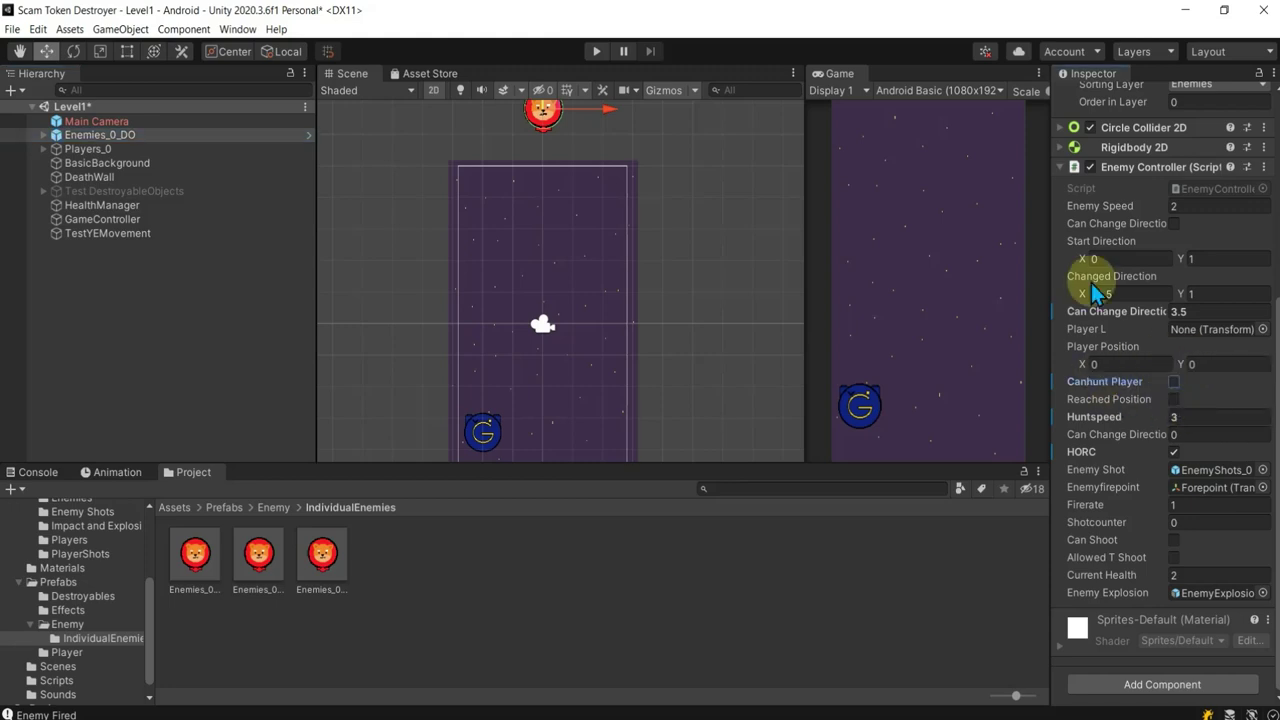
left_click(594, 51)
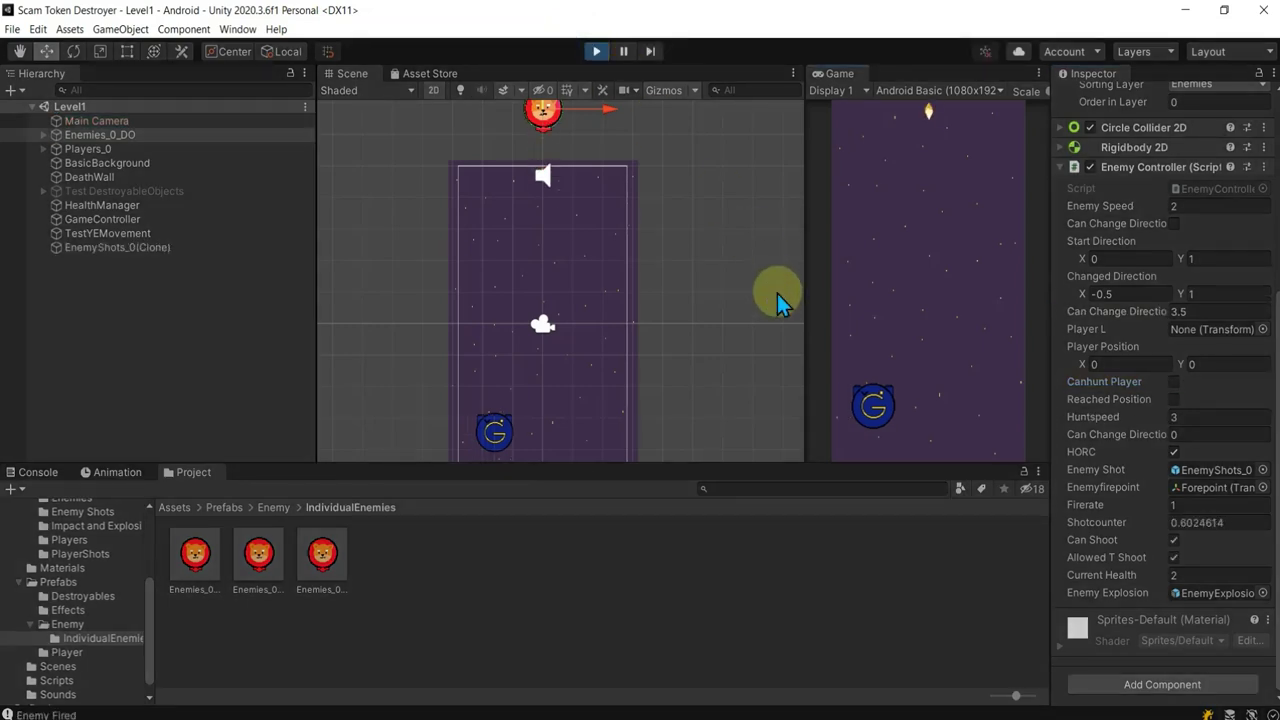
left_click(594, 51)
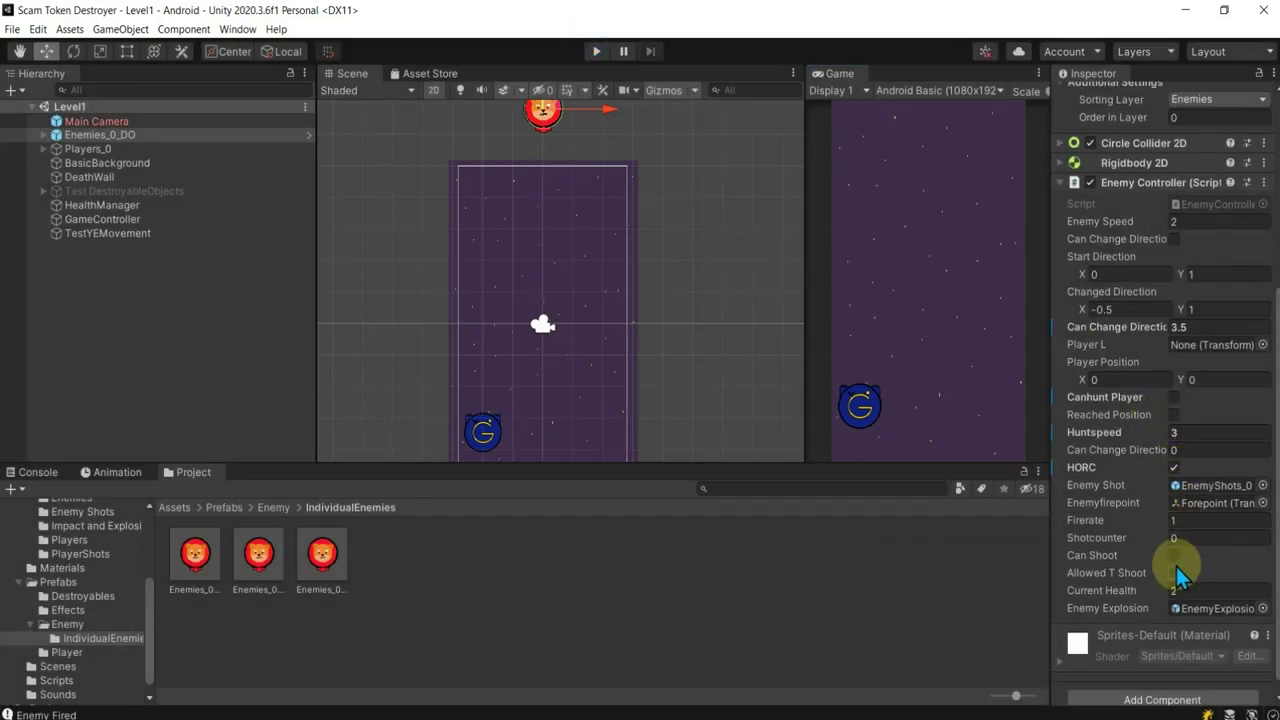
Step: Re-enable Canhunt Player and browse Player L's transform picker, closing it without assigning anything
left_click(1174, 397)
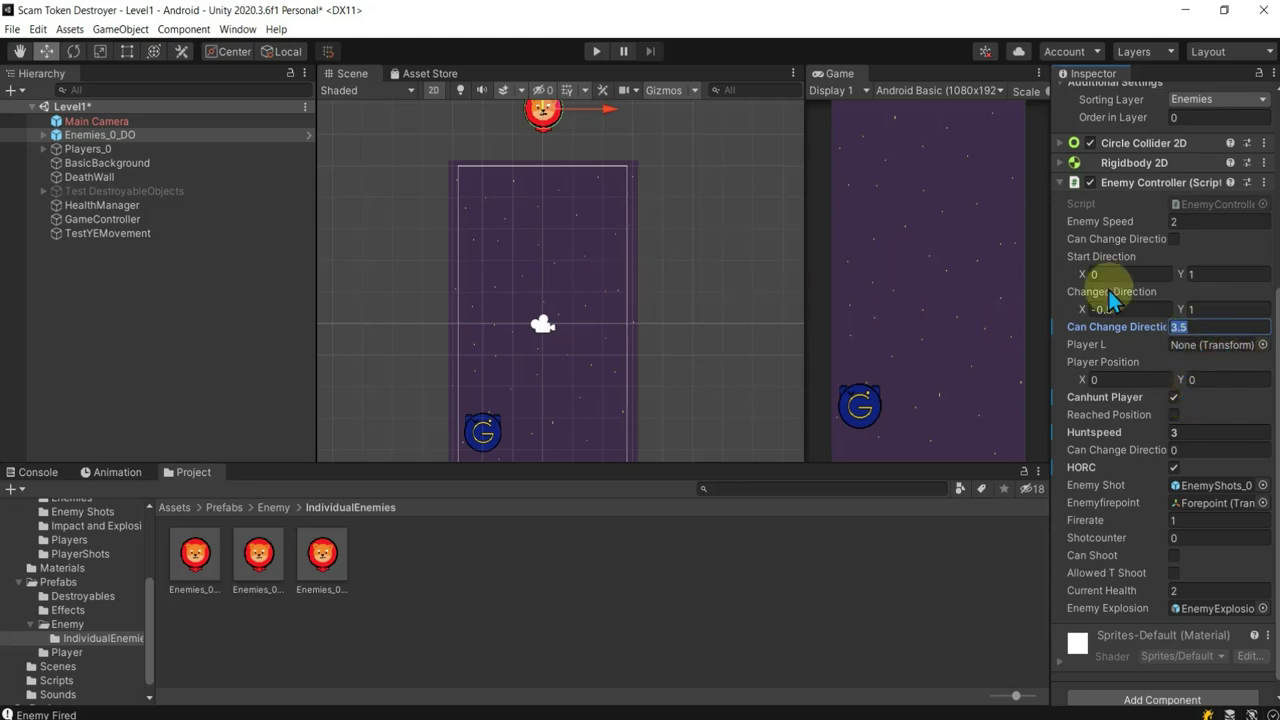
left_click(1216, 346)
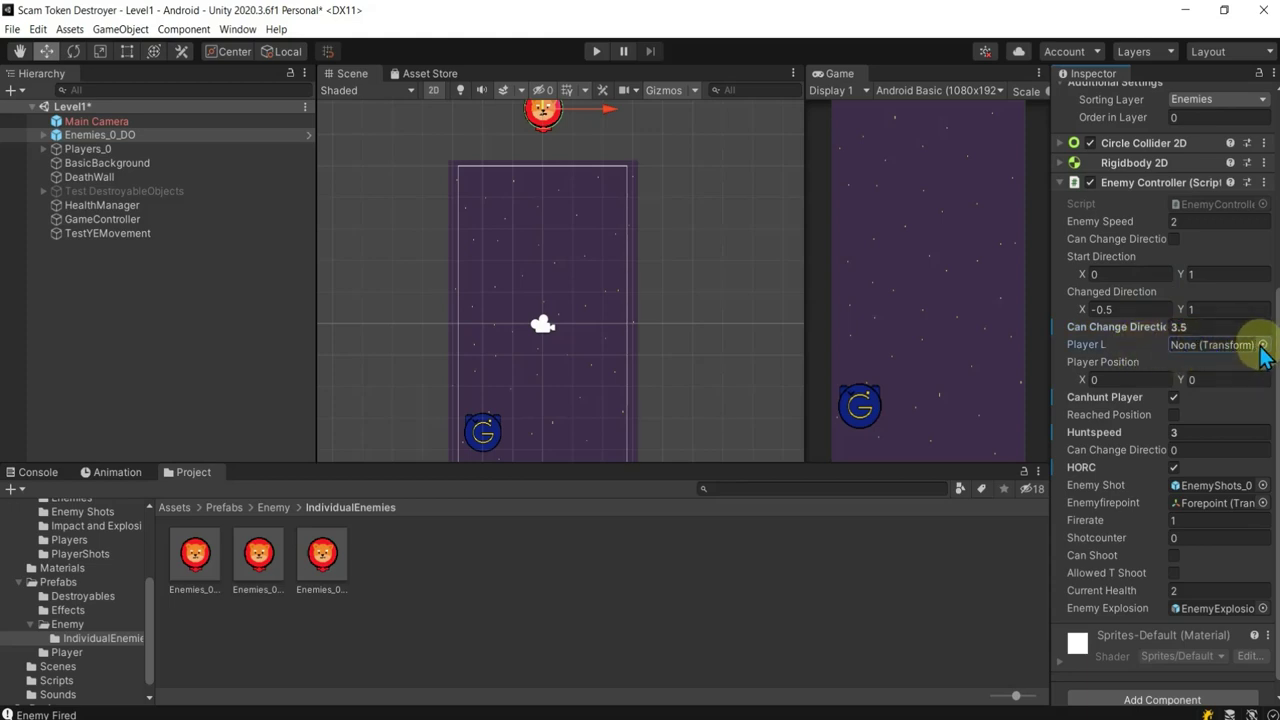
left_click(1262, 345)
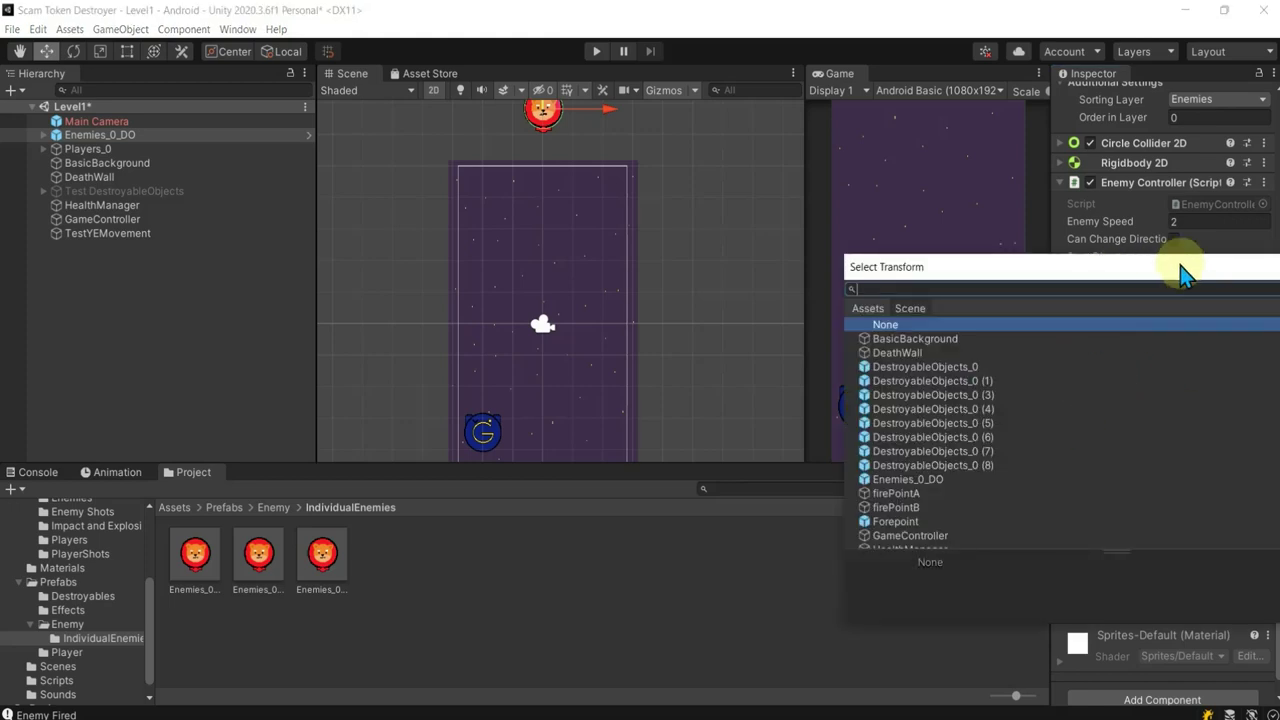
left_click_drag(1180, 266, 913, 246)
left_click(1116, 247)
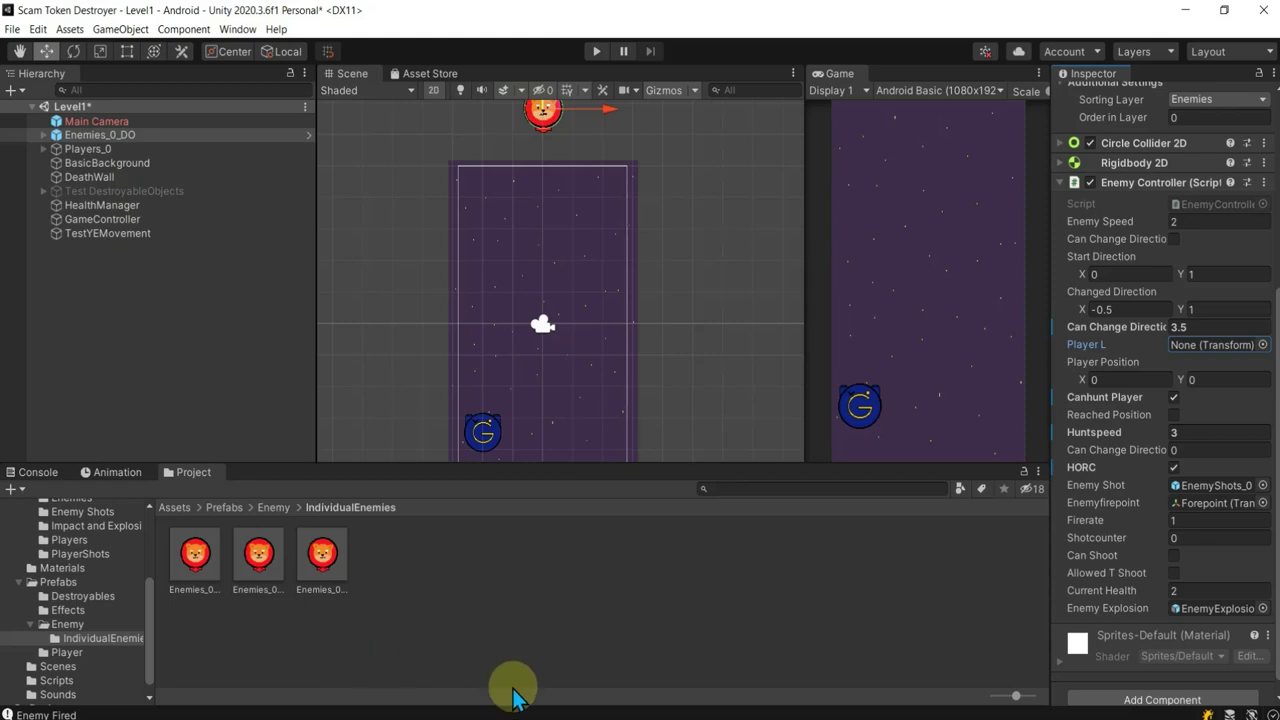
mouse_move(541, 715)
left_click(440, 567)
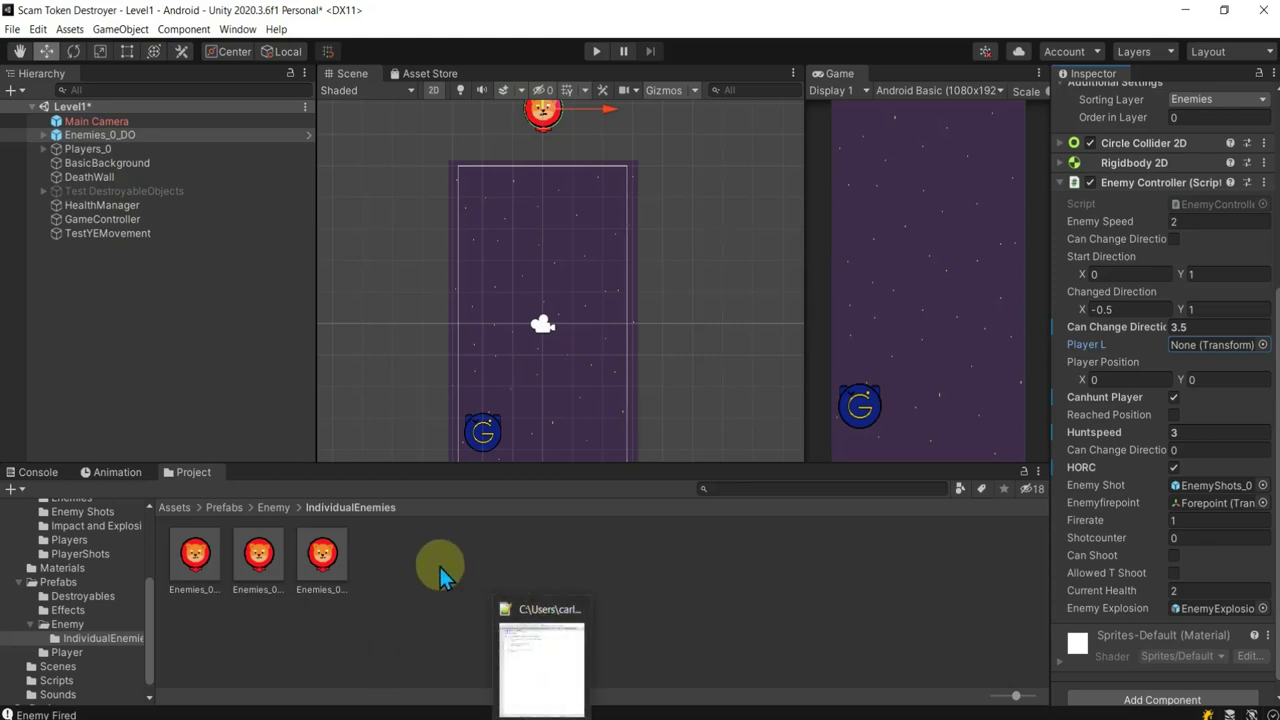
Step: Open EnemyController from the Scripts folder in Visual Studio
left_click(70, 677)
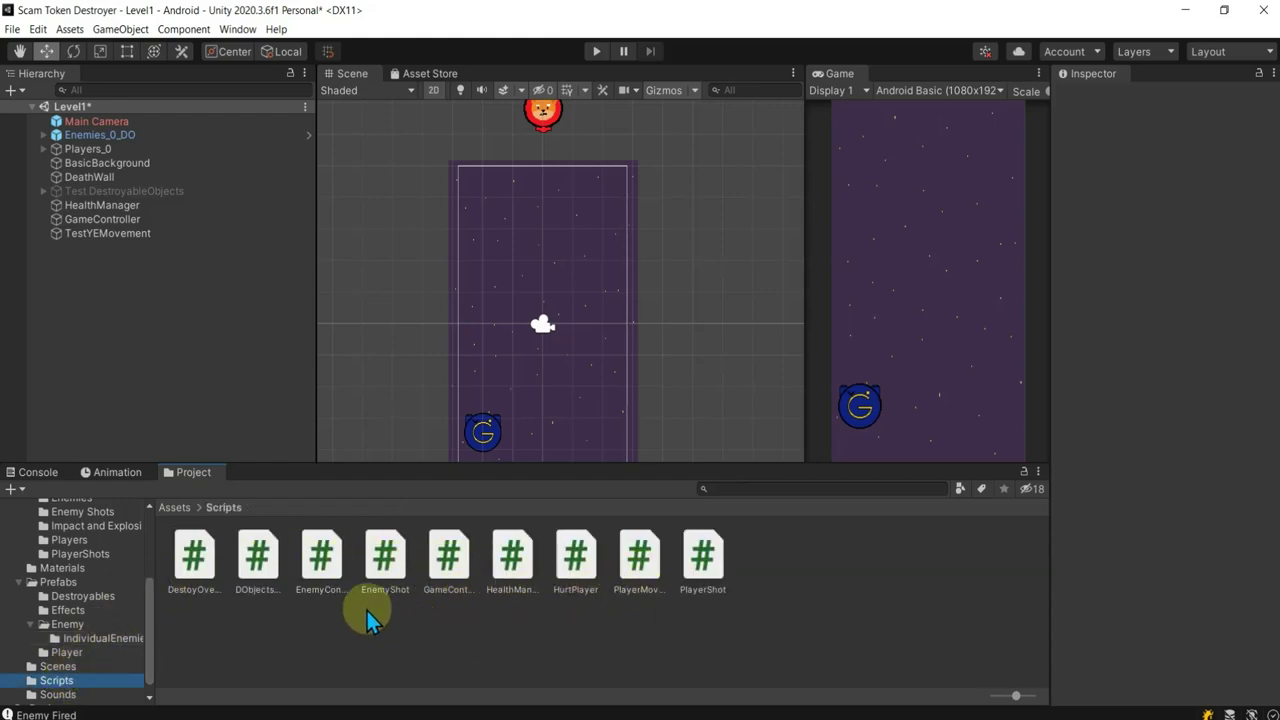
double_click(331, 572)
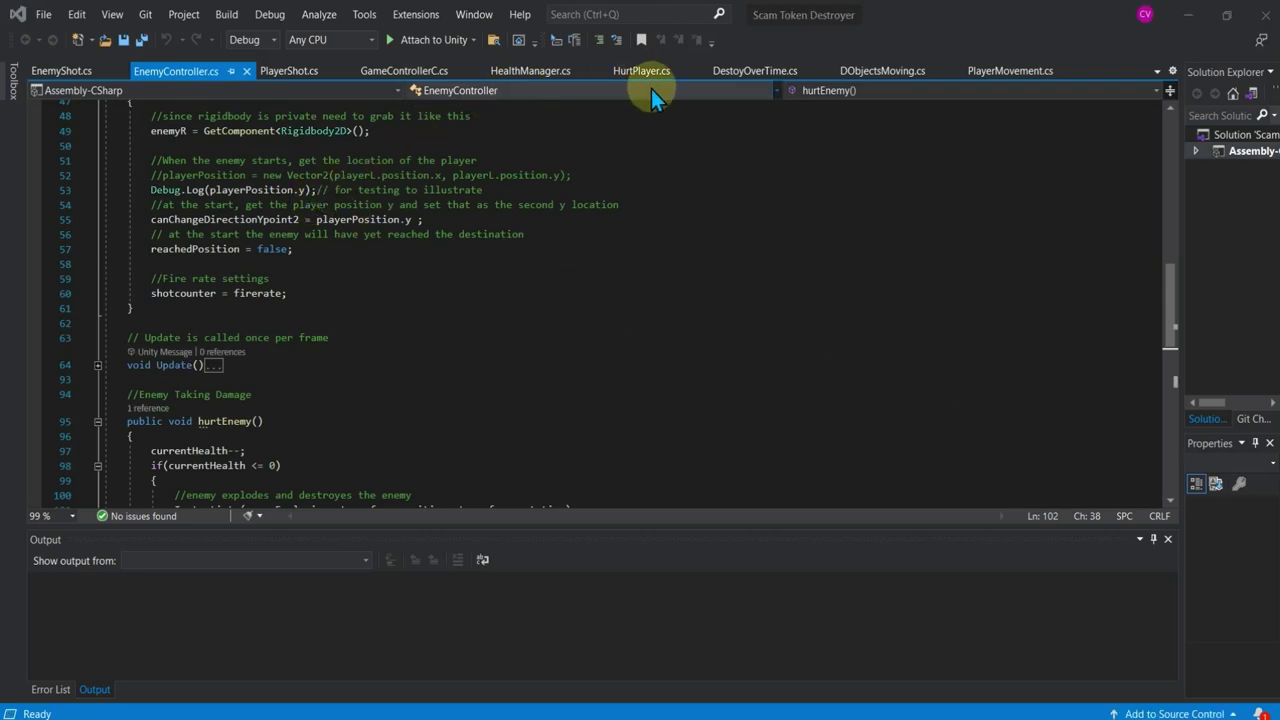
Step: After reviewing Start() in EnemyController.cs, switch back to the Unity editor
left_click(805, 716)
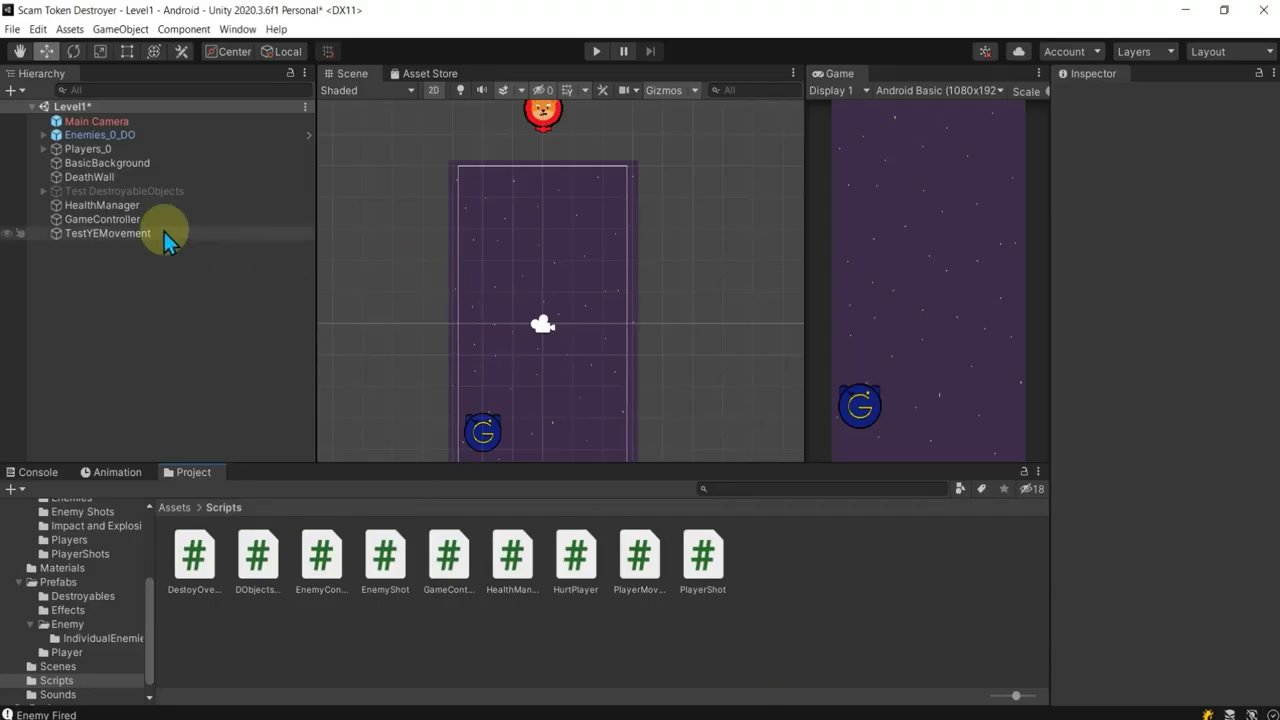
Step: Assign Players_0 to Enemies_0_DO's Player L, save Level1 with Ctrl+S, and run a play test
left_click(111, 135)
scroll(1235, 560, "down", 5)
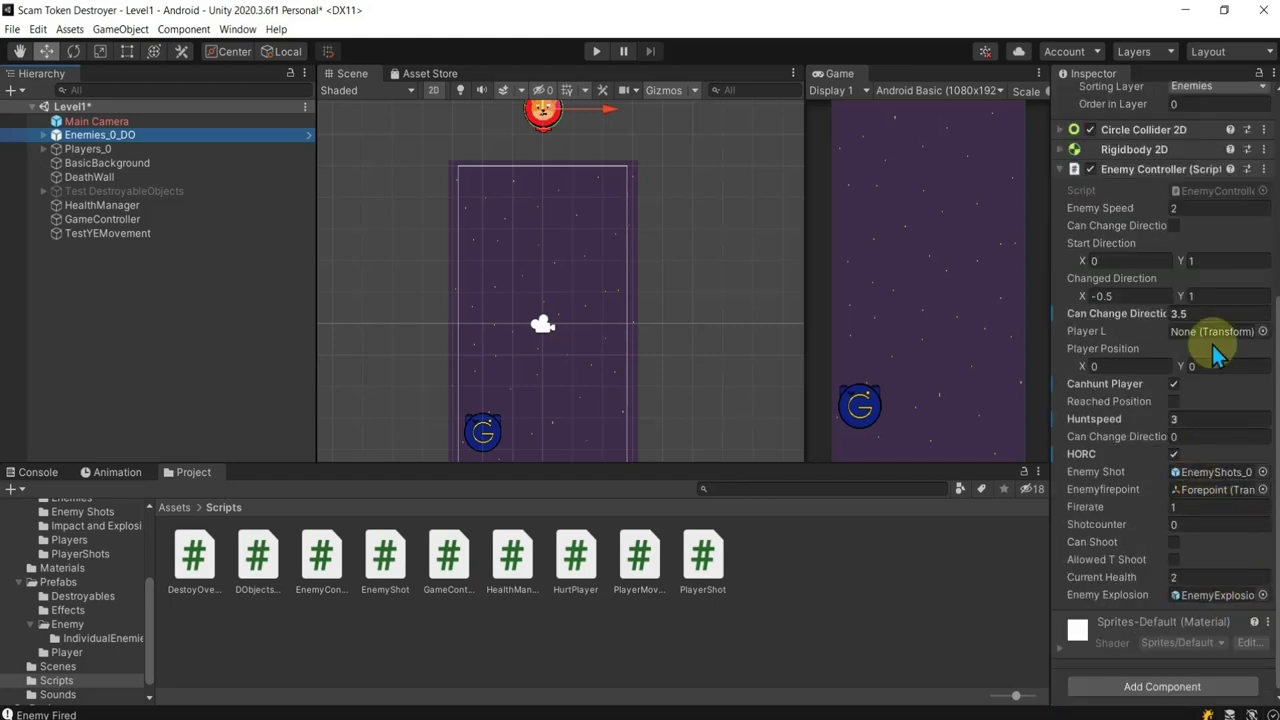
left_click(1215, 331)
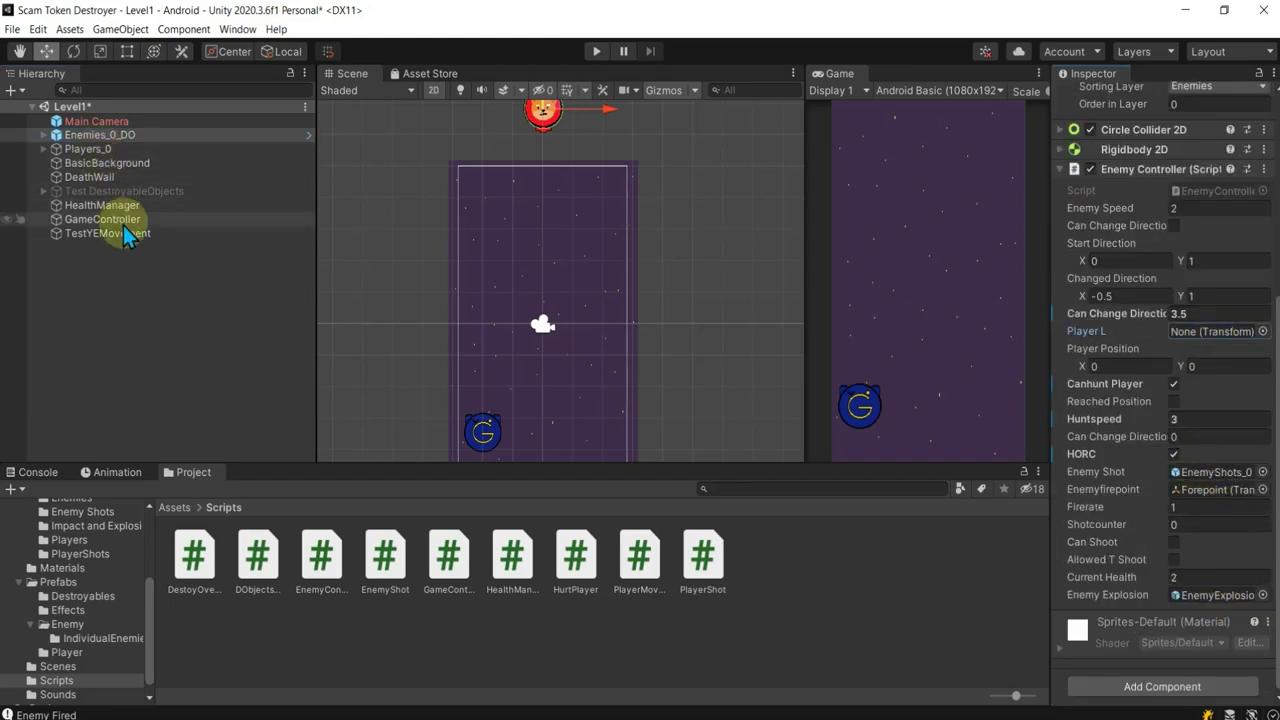
left_click(100, 150)
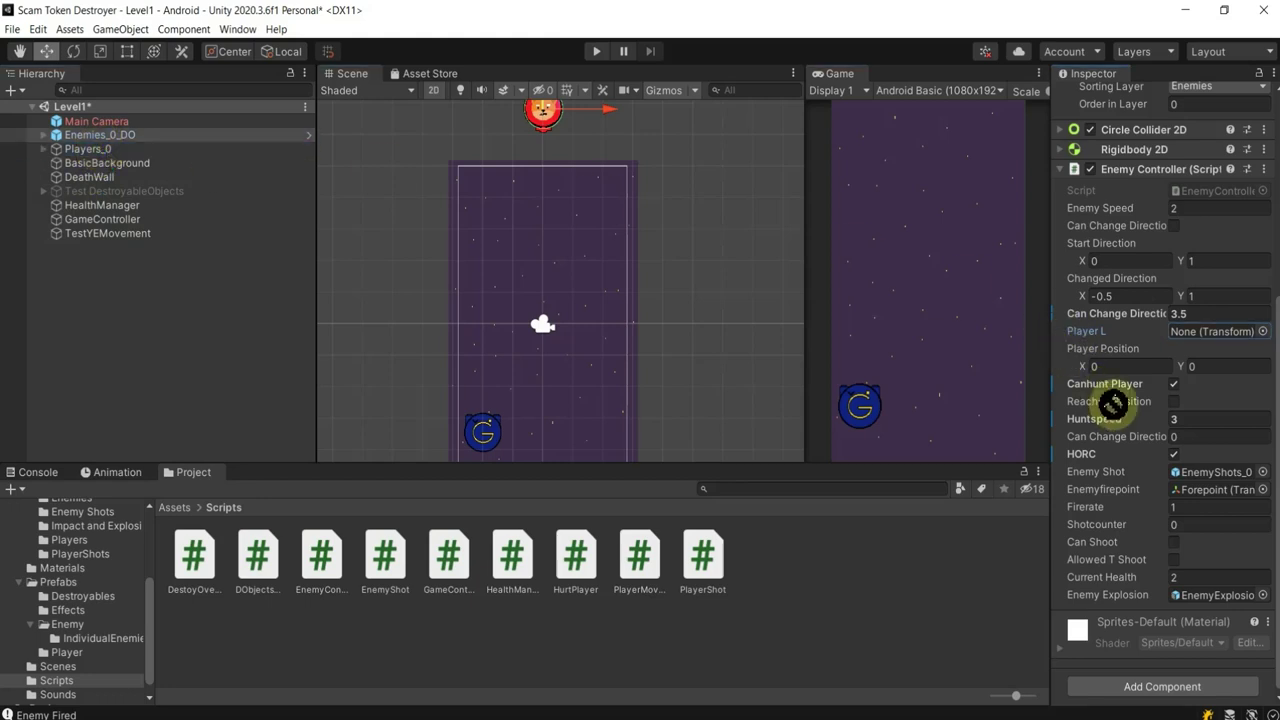
left_click_drag(100, 155, 1214, 332)
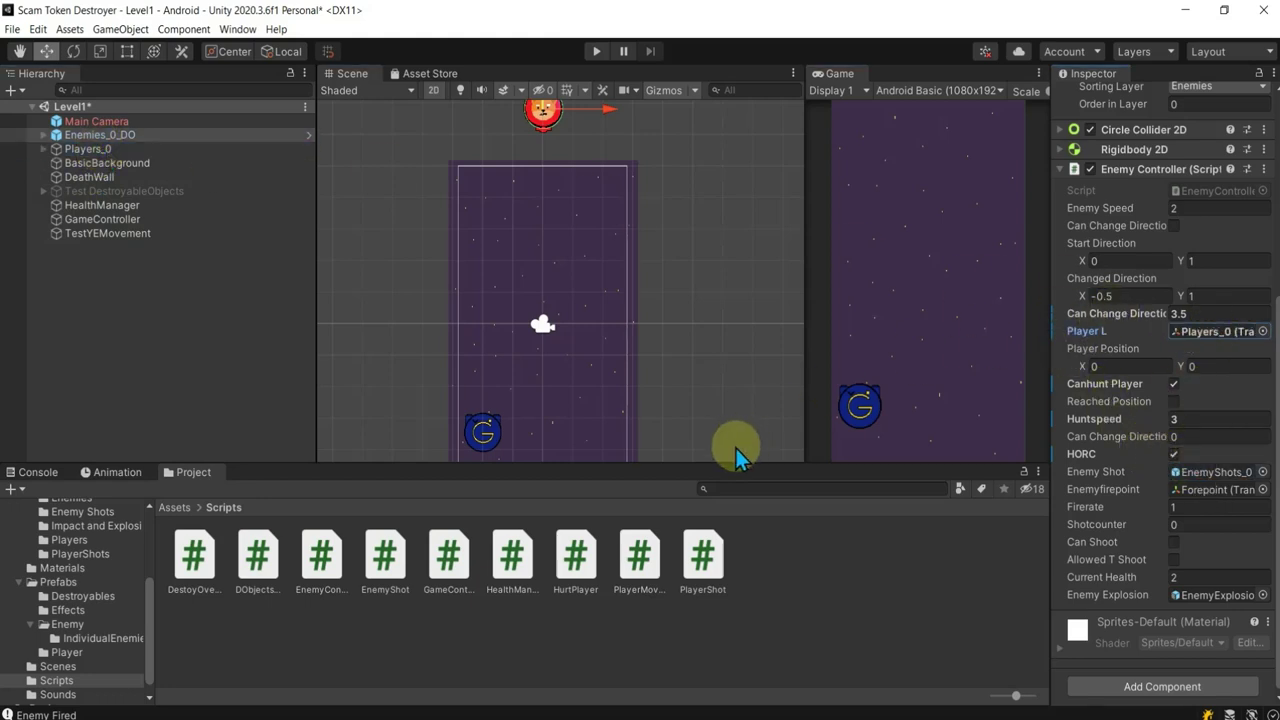
key("ctrl+s")
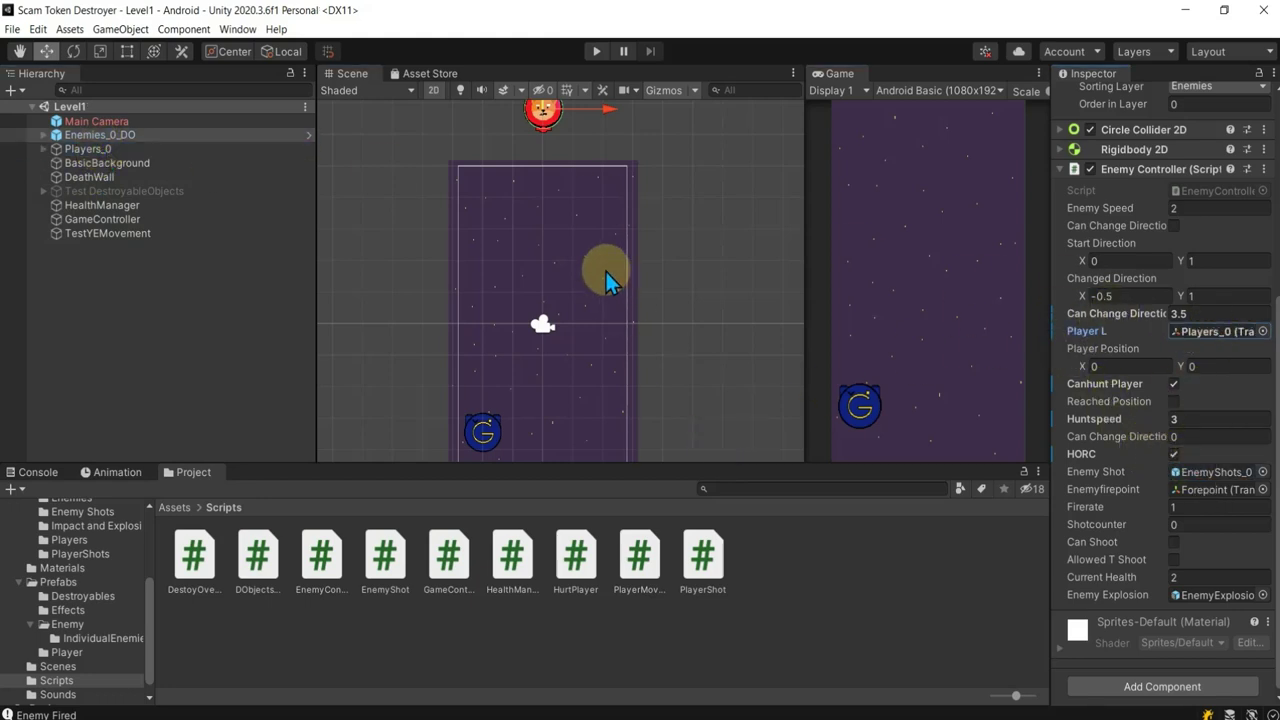
left_click(593, 52)
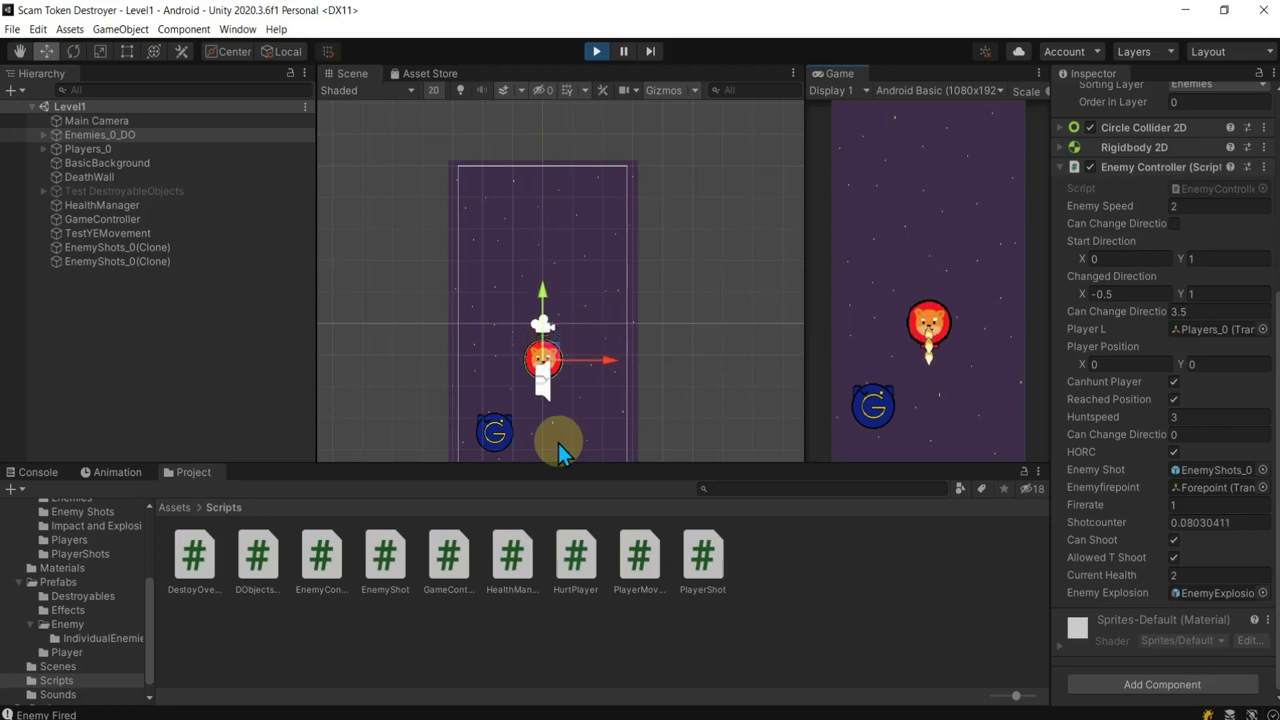
left_click(598, 51)
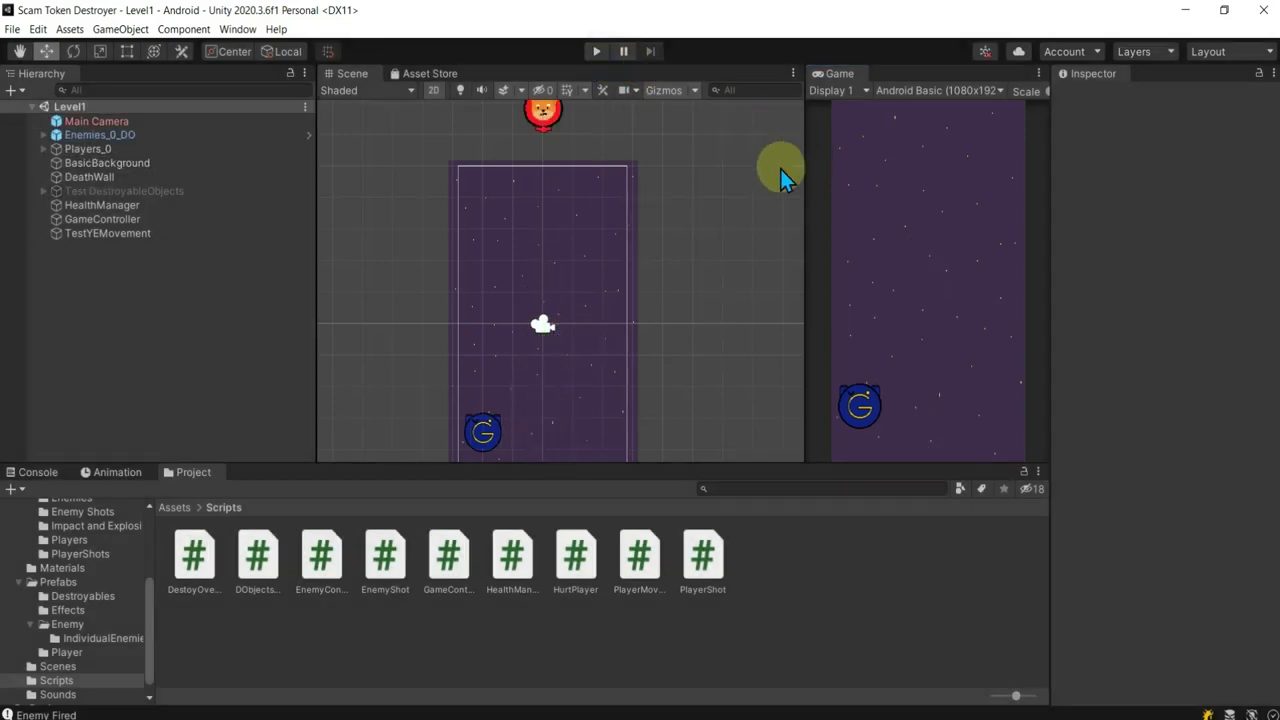
Step: Drag the player ship to the lower right of the play area and save the level
left_click(143, 134)
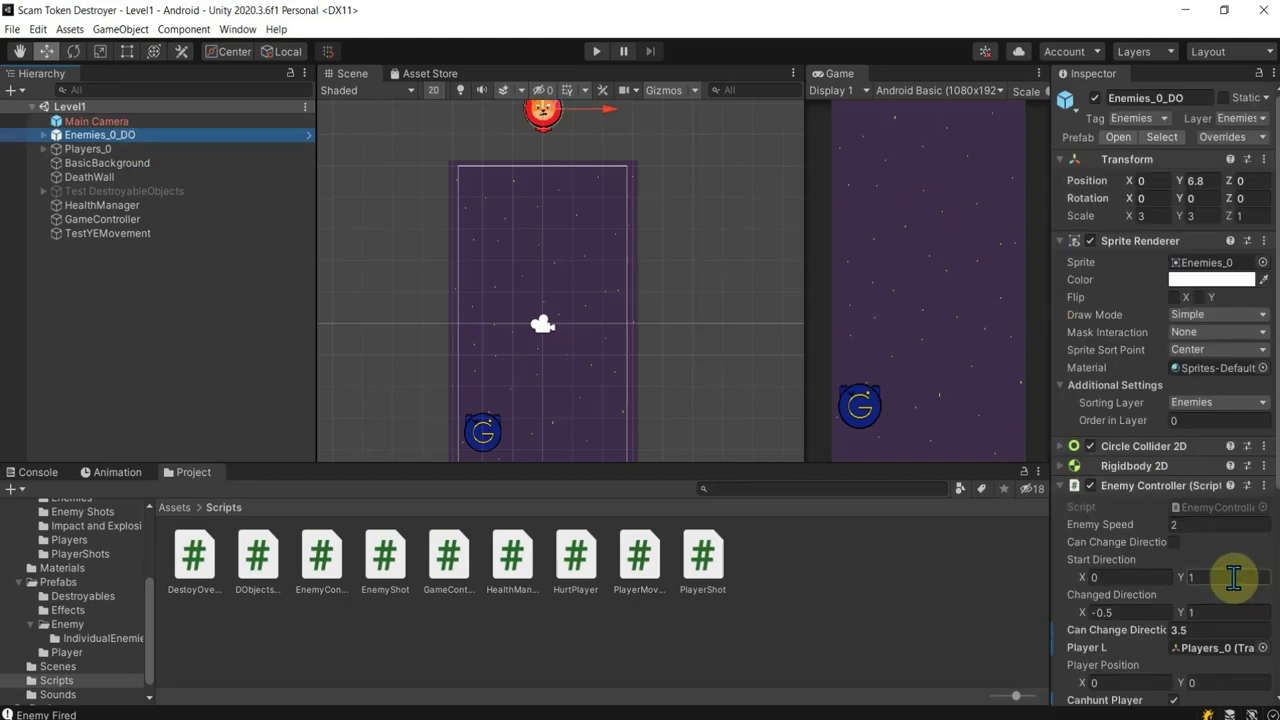
scroll(1233, 577, "down", 3)
scroll(1246, 590, "down", 2)
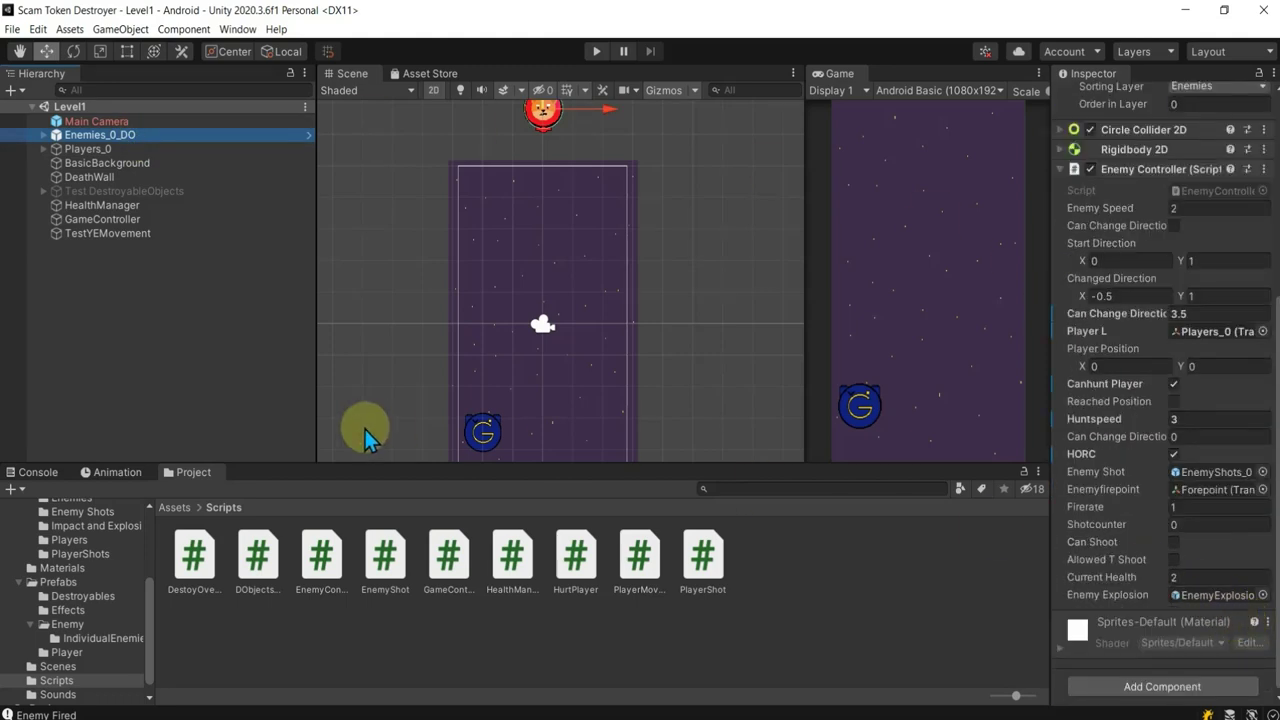
left_click(483, 432)
left_click_drag(488, 435, 628, 418)
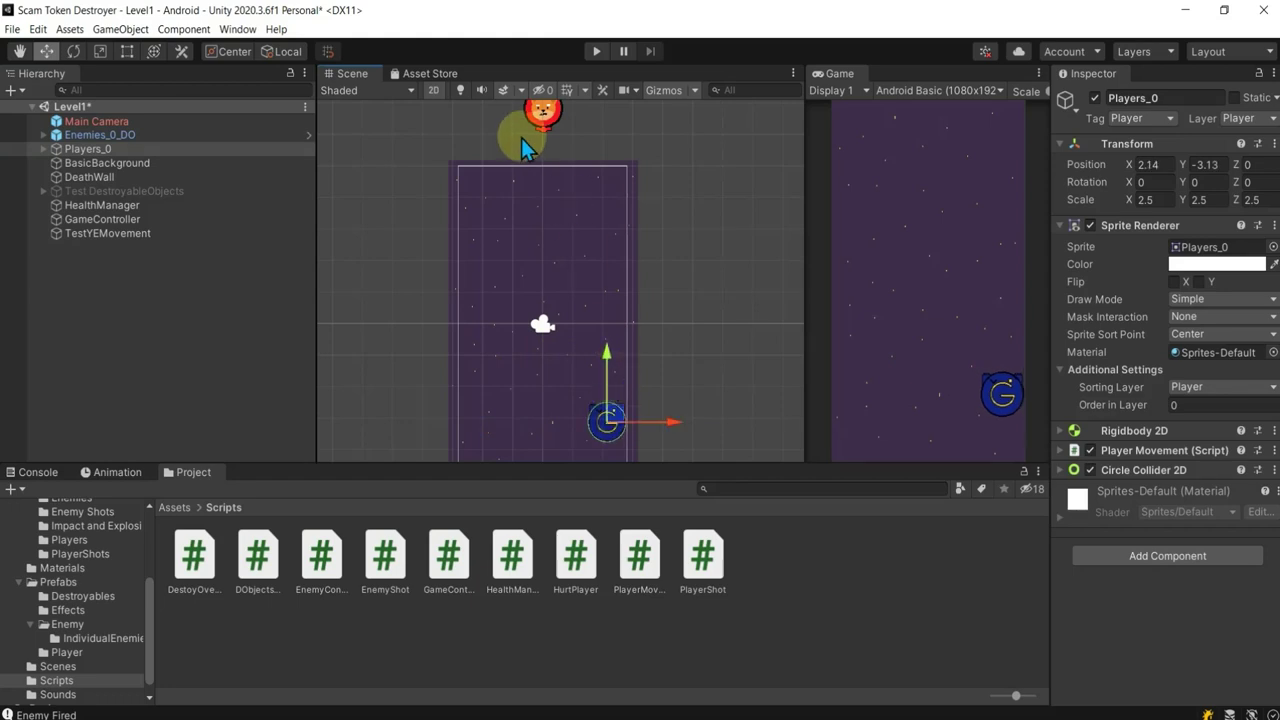
key("ctrl+s")
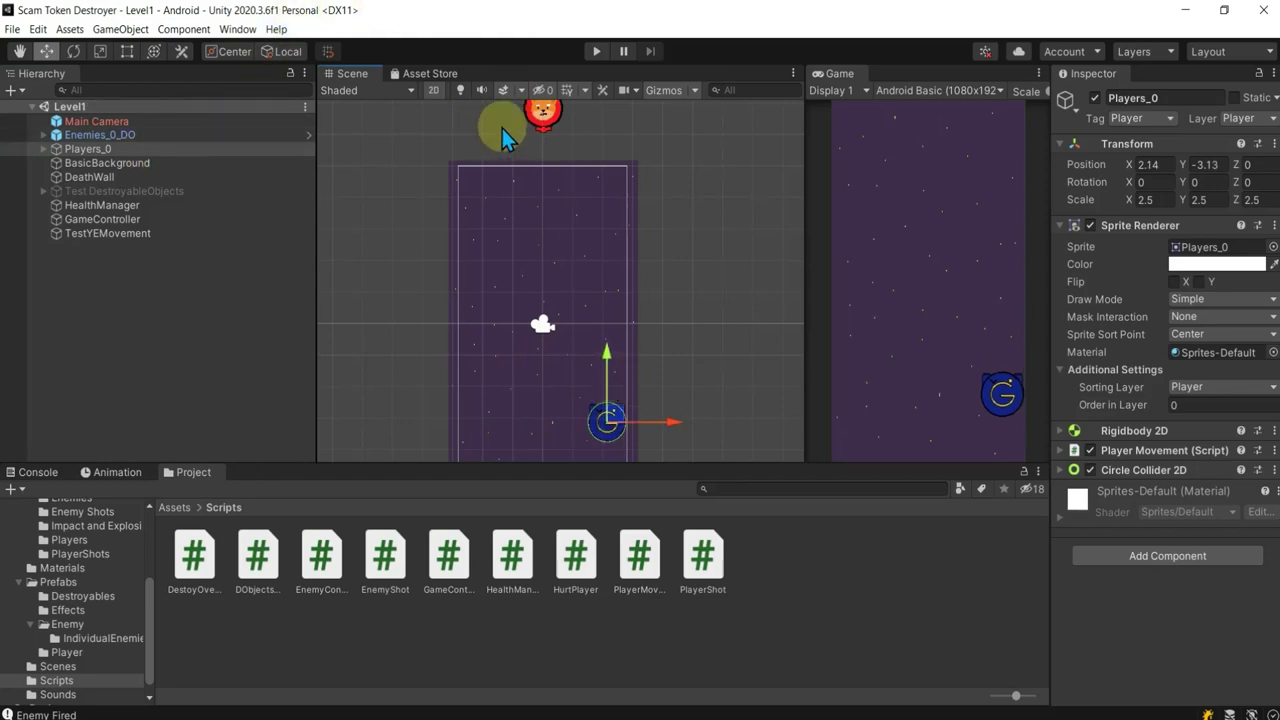
Step: Check Enemies_0_DO's Player L target and Can Change Direction value 3.5, then run the game
left_click(150, 135)
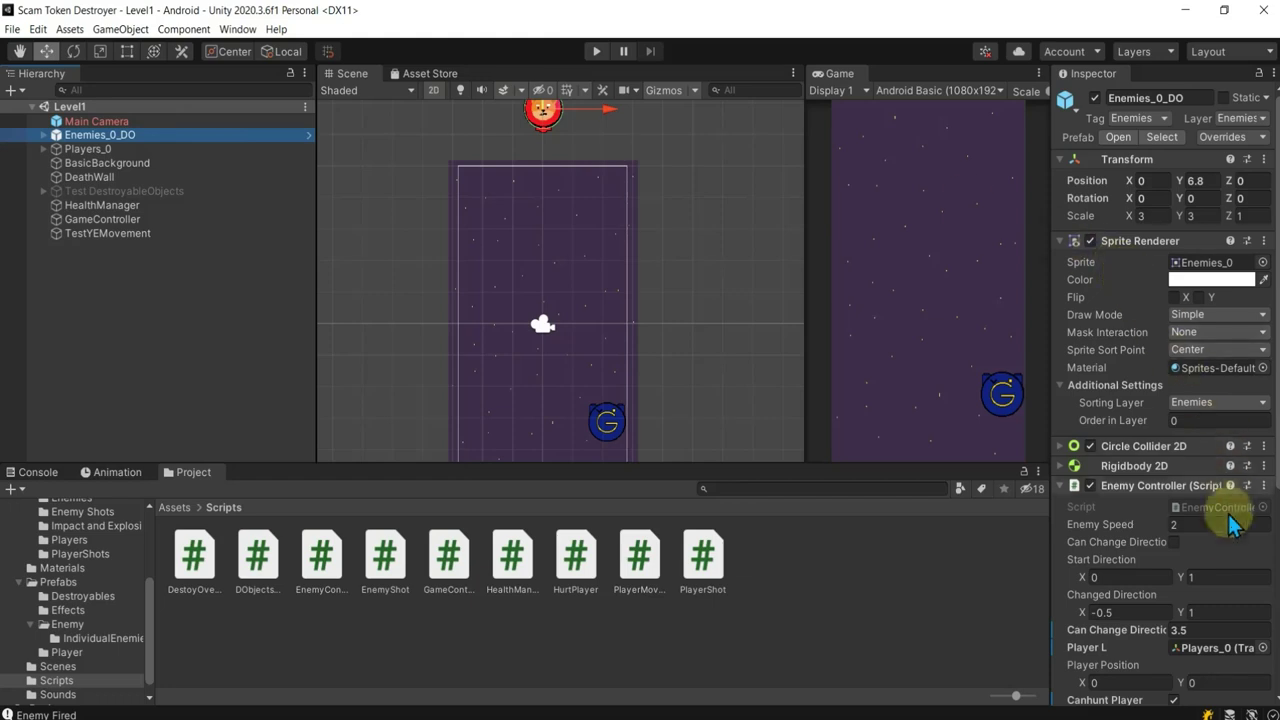
scroll(1224, 530, "down", 4)
scroll(1224, 530, "down", 2)
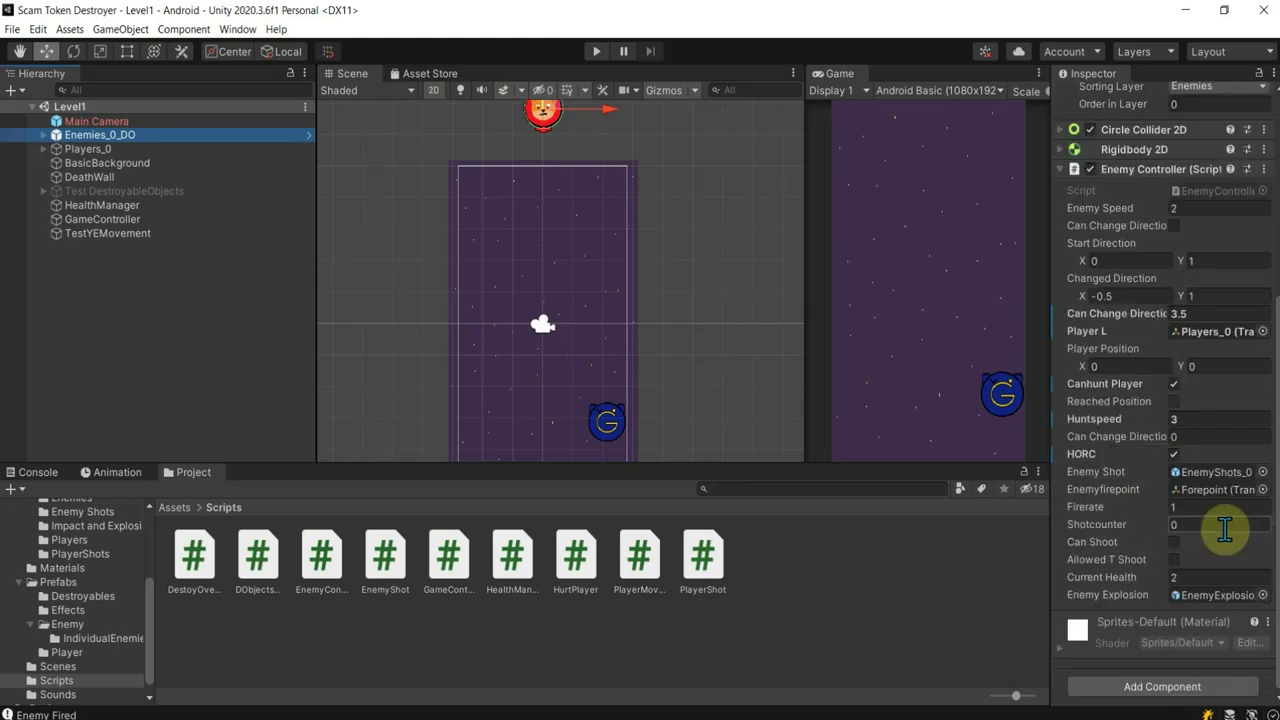
left_click(1207, 341)
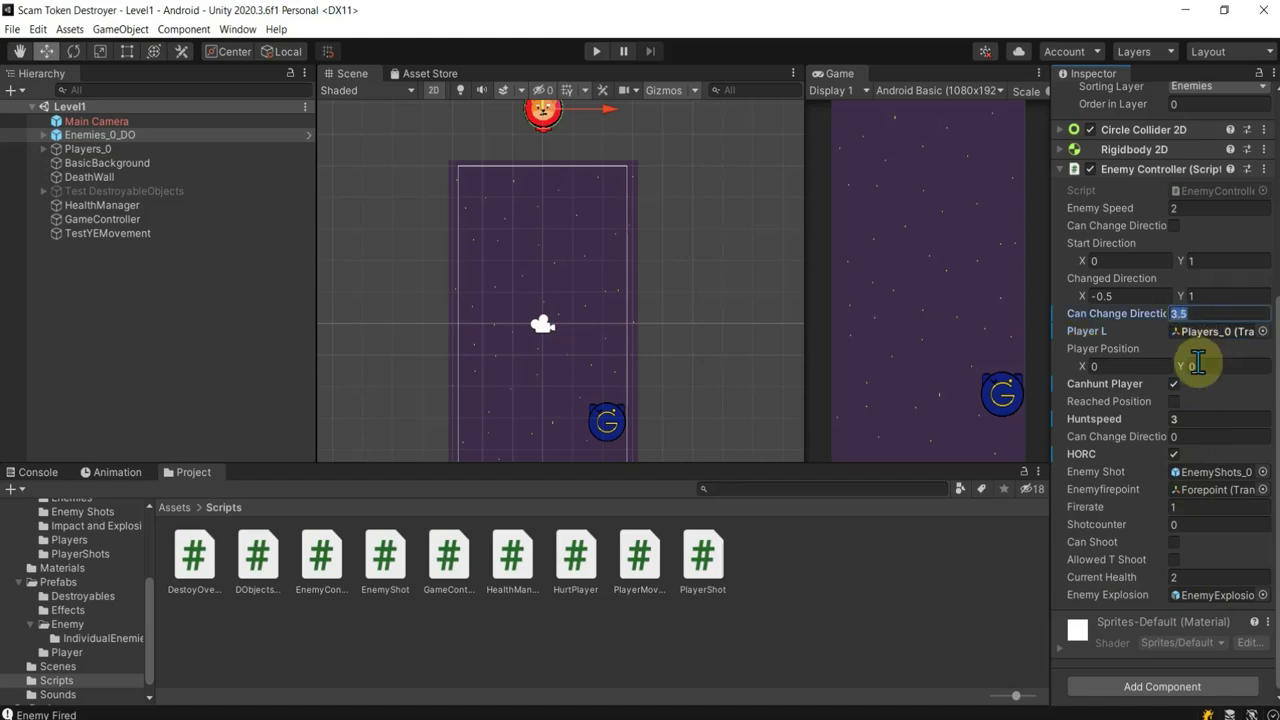
left_click(1185, 313)
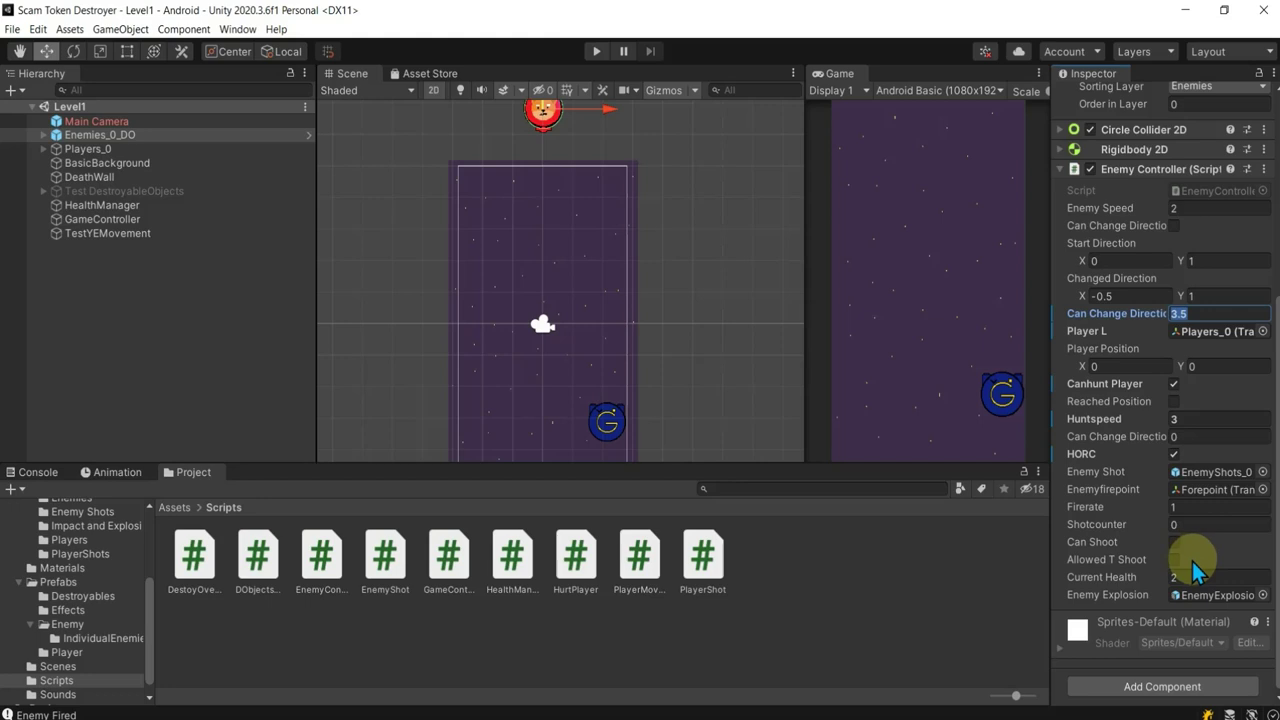
left_click(596, 51)
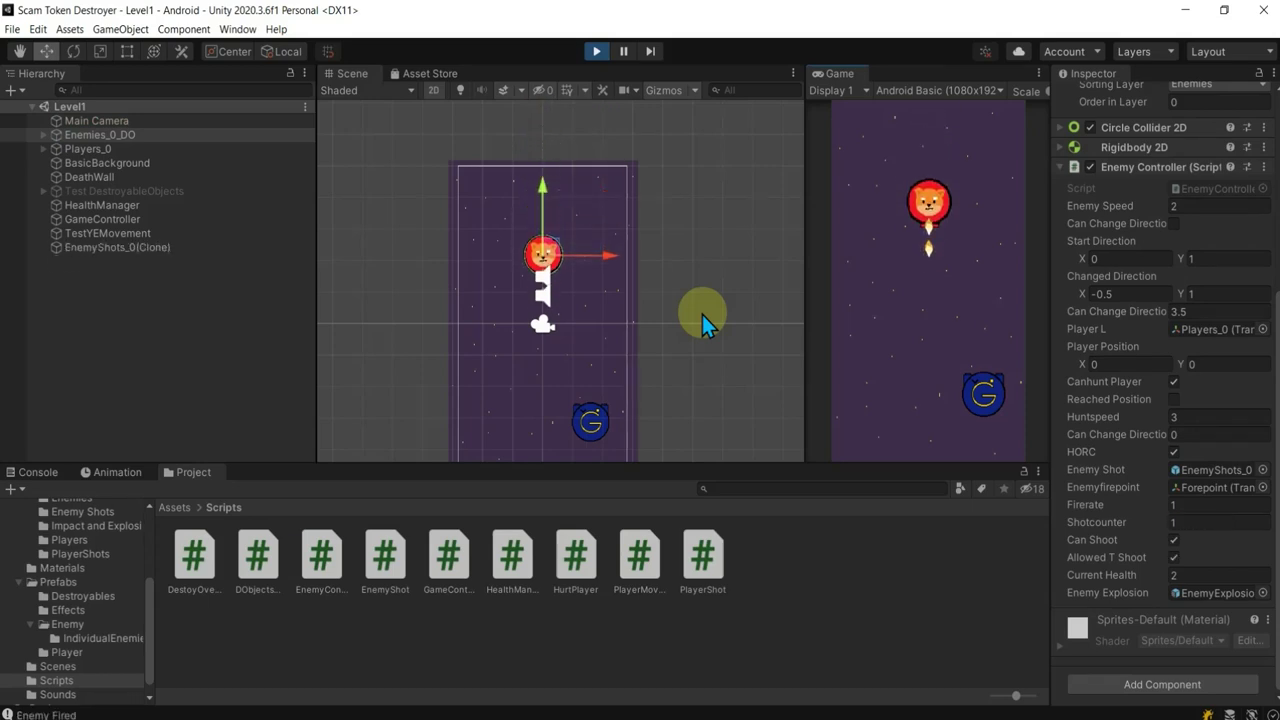
Step: Stop the game and nudge the enemy sprite's starting position slightly in the Scene view
left_click(604, 49)
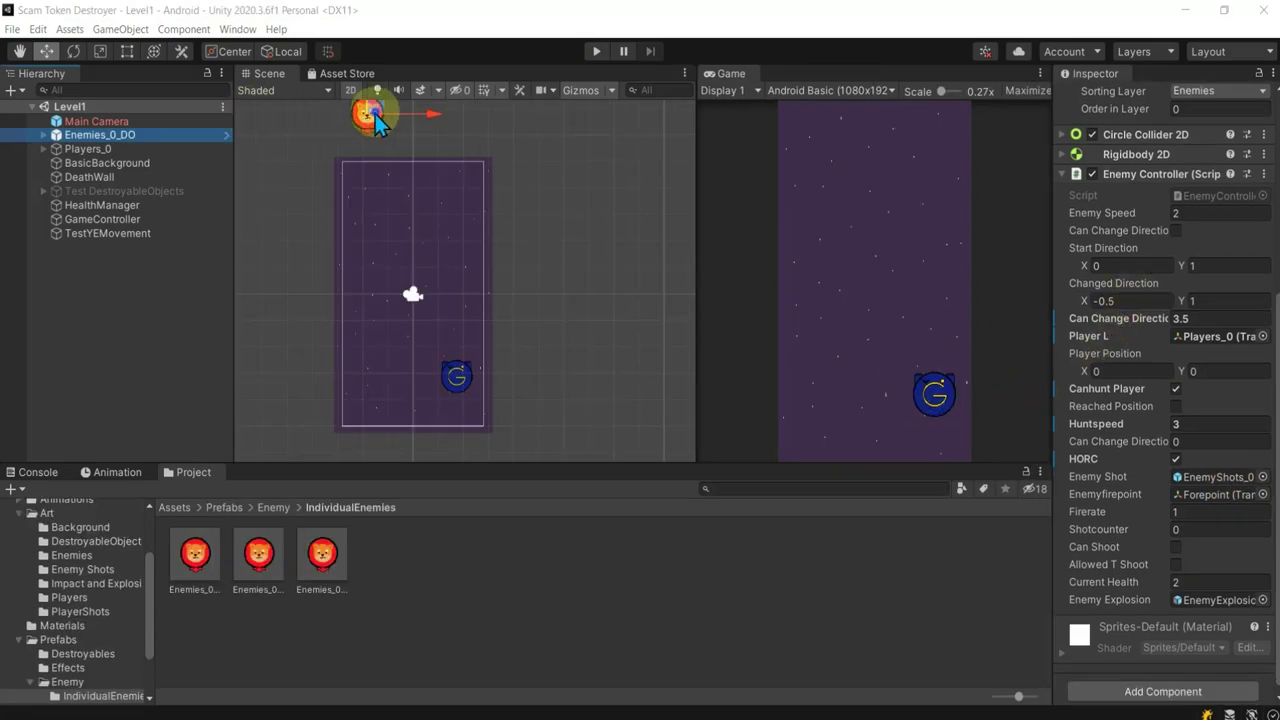
left_click_drag(375, 114, 414, 119)
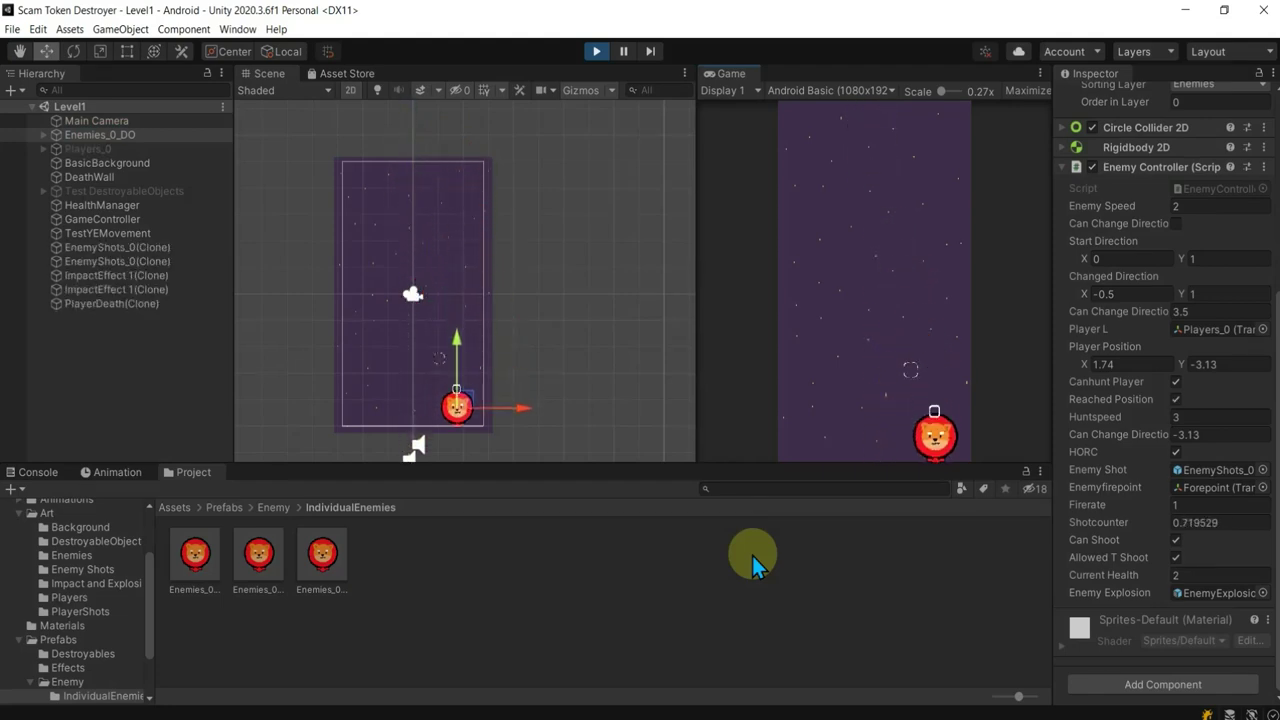
Step: Stop the game and check which object fills Enemies_0_DO's Player L reference
left_click(596, 51)
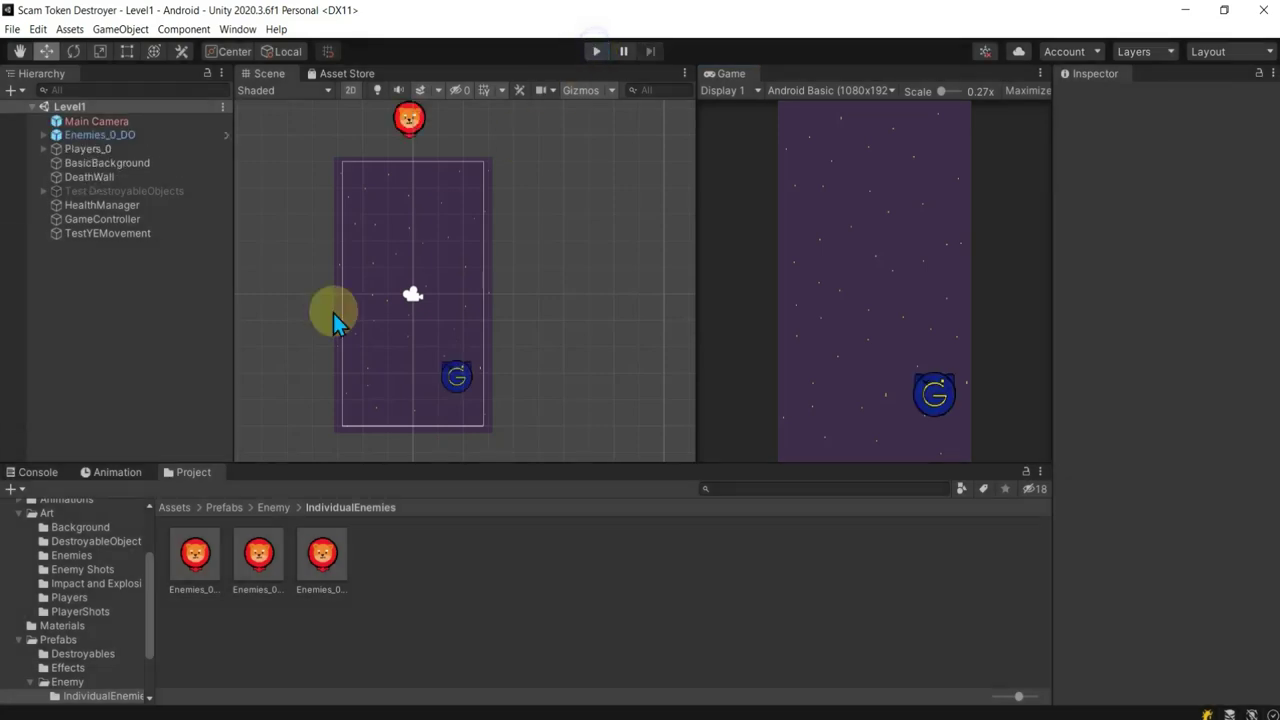
left_click(148, 135)
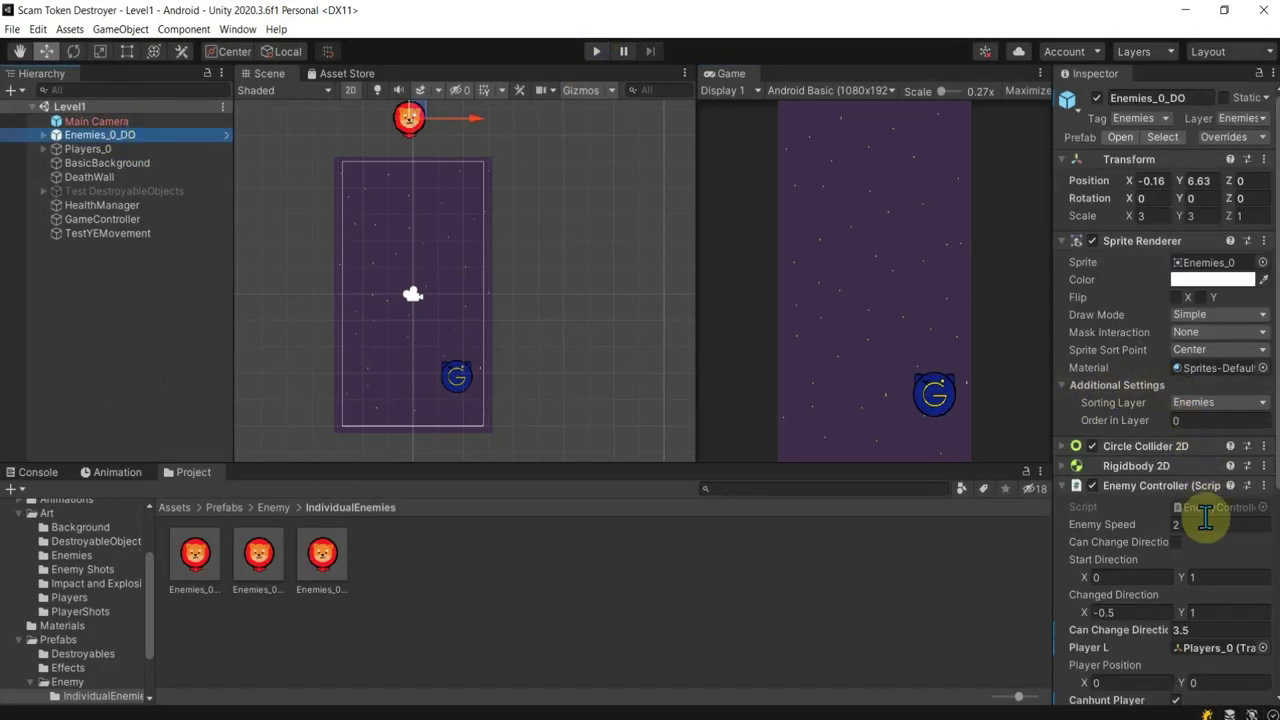
scroll(1191, 551, "down", 5)
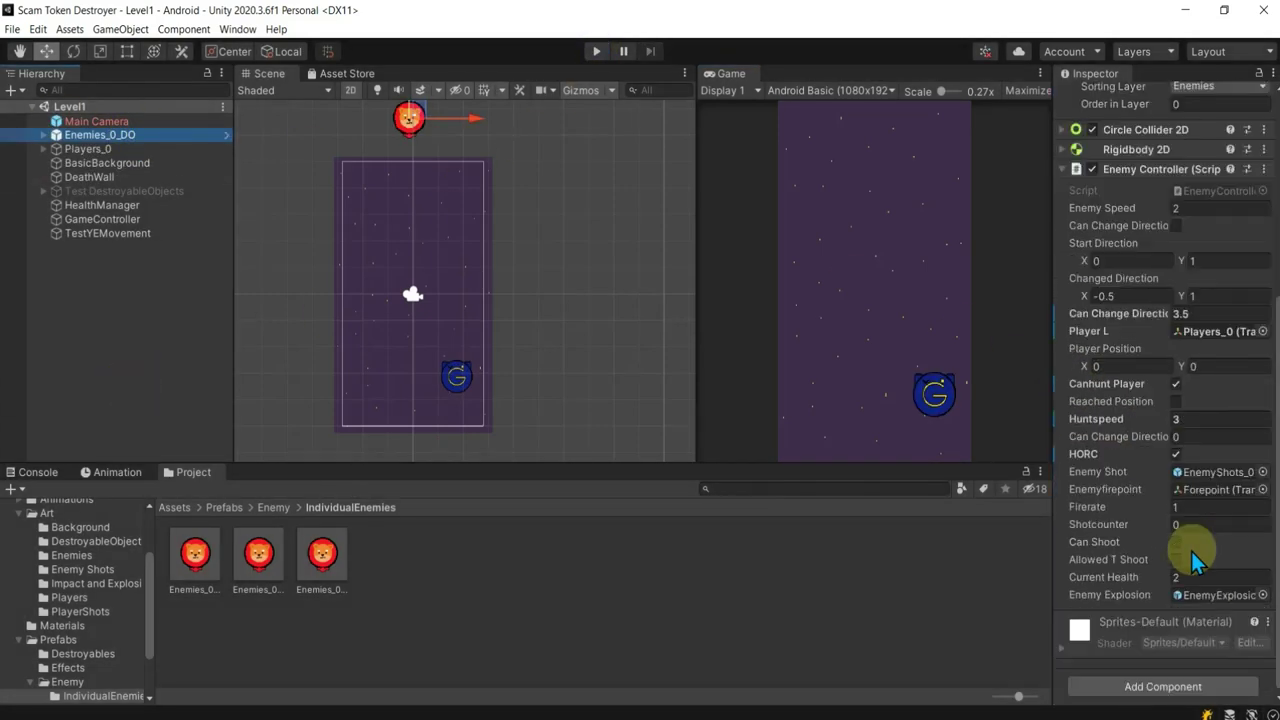
left_click(1210, 334)
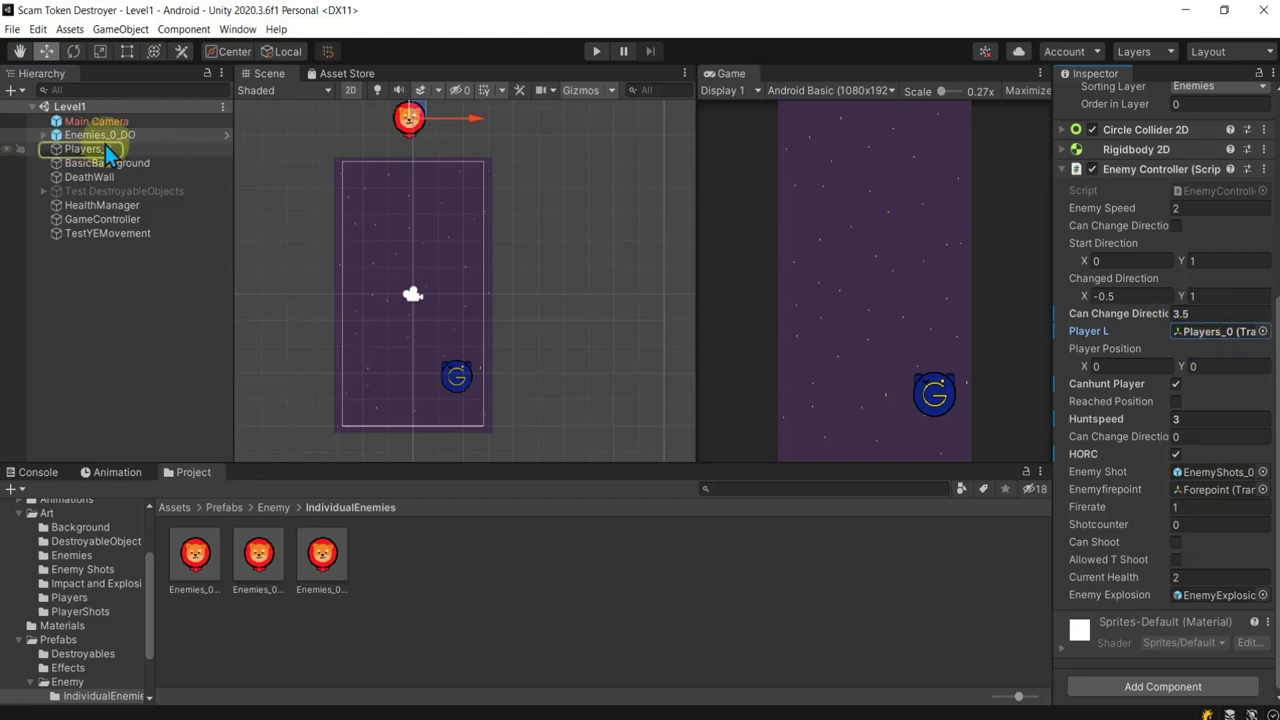
mouse_move(103, 136)
left_mouse_down()
mouse_move(470, 565)
mouse_move(167, 134)
left_mouse_up()
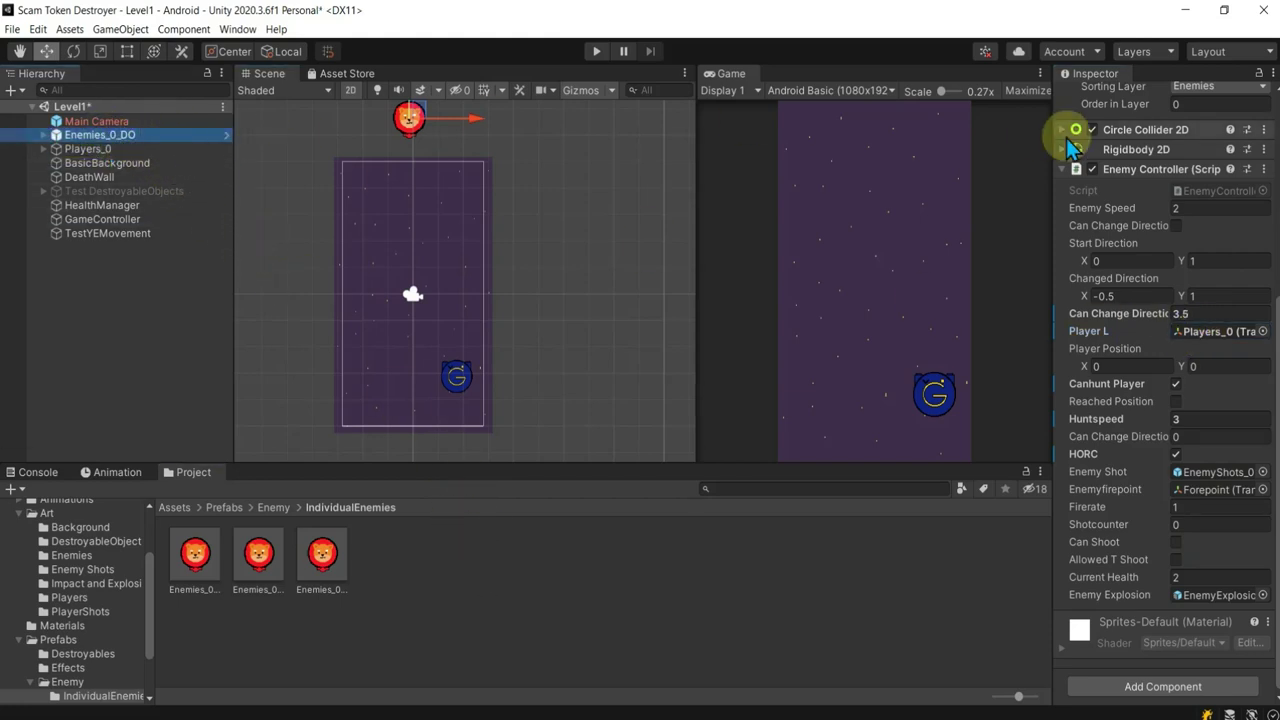
Step: Rename the enemy Enemies_0_Hunt and save it as an Original Prefab in IndividualEnemies
scroll(1150, 180, "up", 5)
left_click(1207, 97)
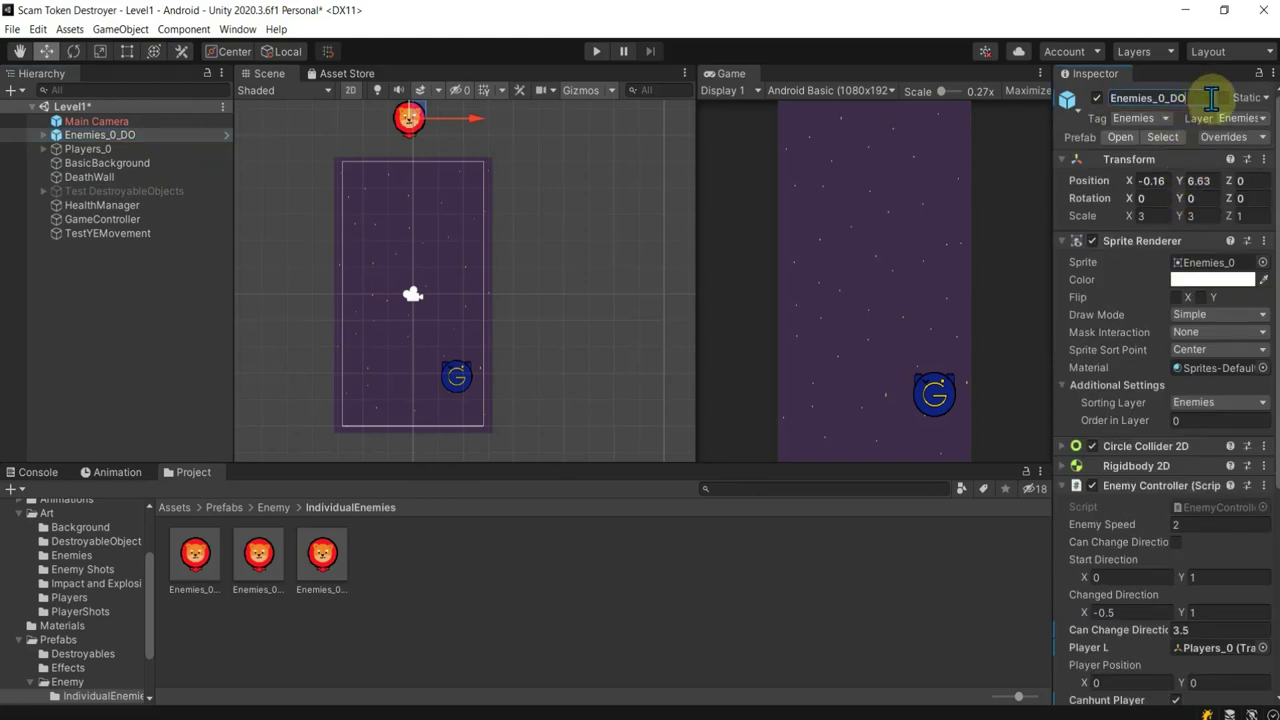
double_click(1183, 100)
type("Hunt")
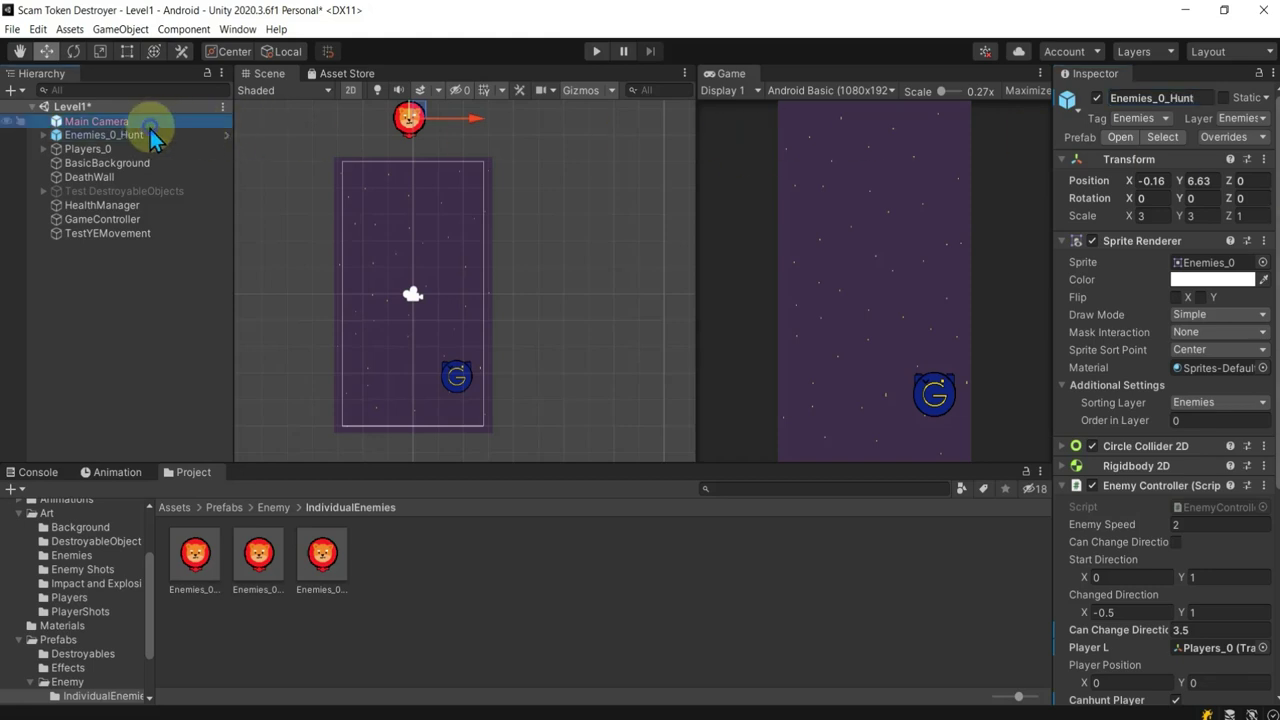
left_click(112, 135)
left_click_drag(112, 133, 459, 560)
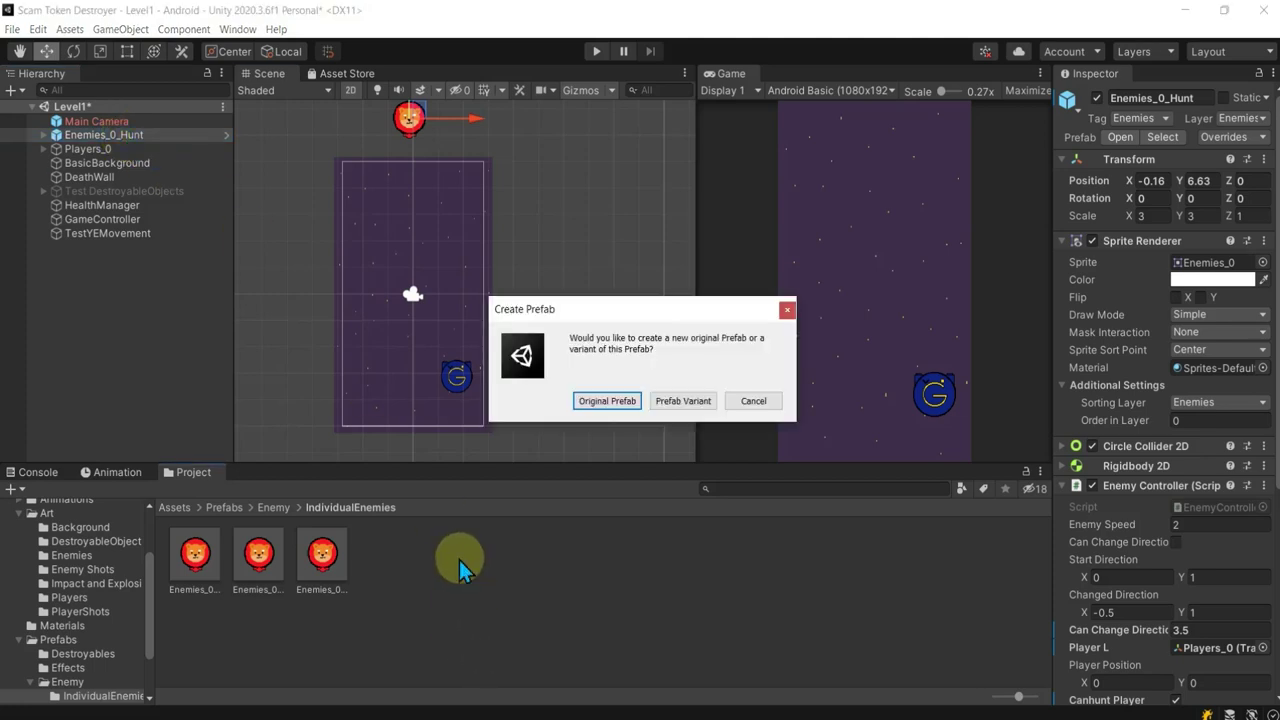
left_click(607, 401)
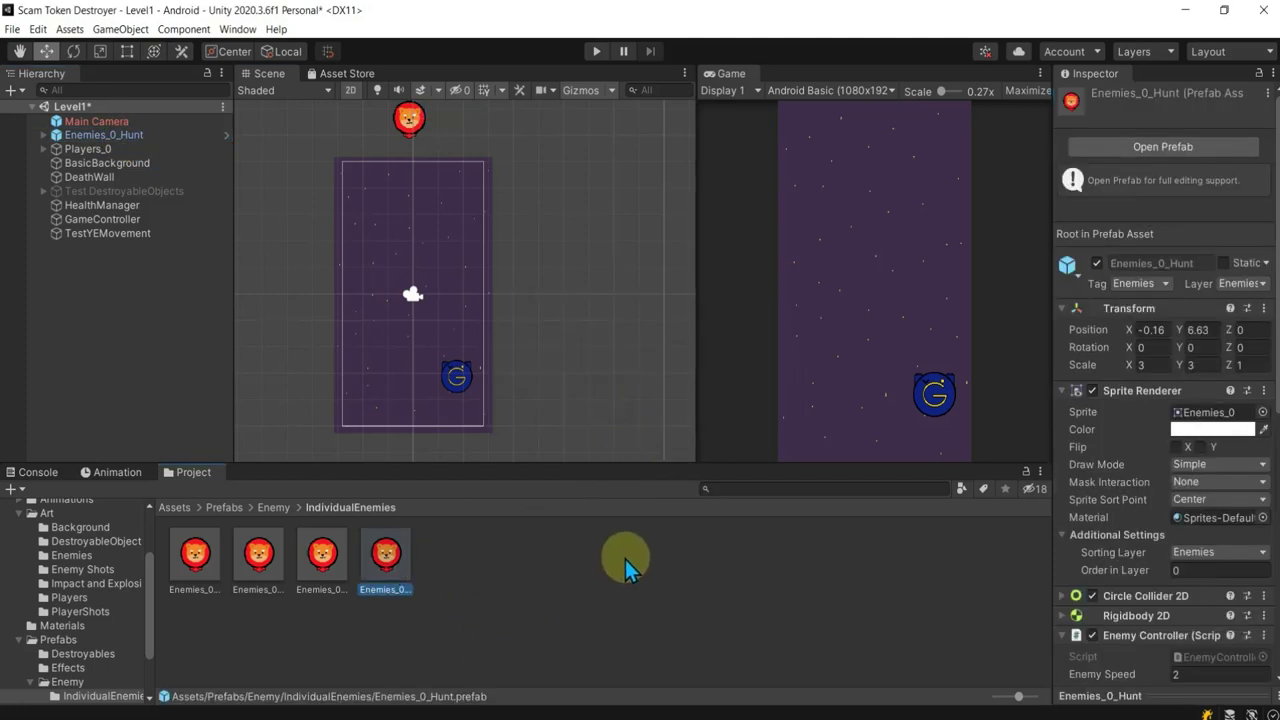
Step: Run the game, drop an Enemies_0_Hunt copy into the scene, and inspect the unassigned playerL error
left_click(596, 51)
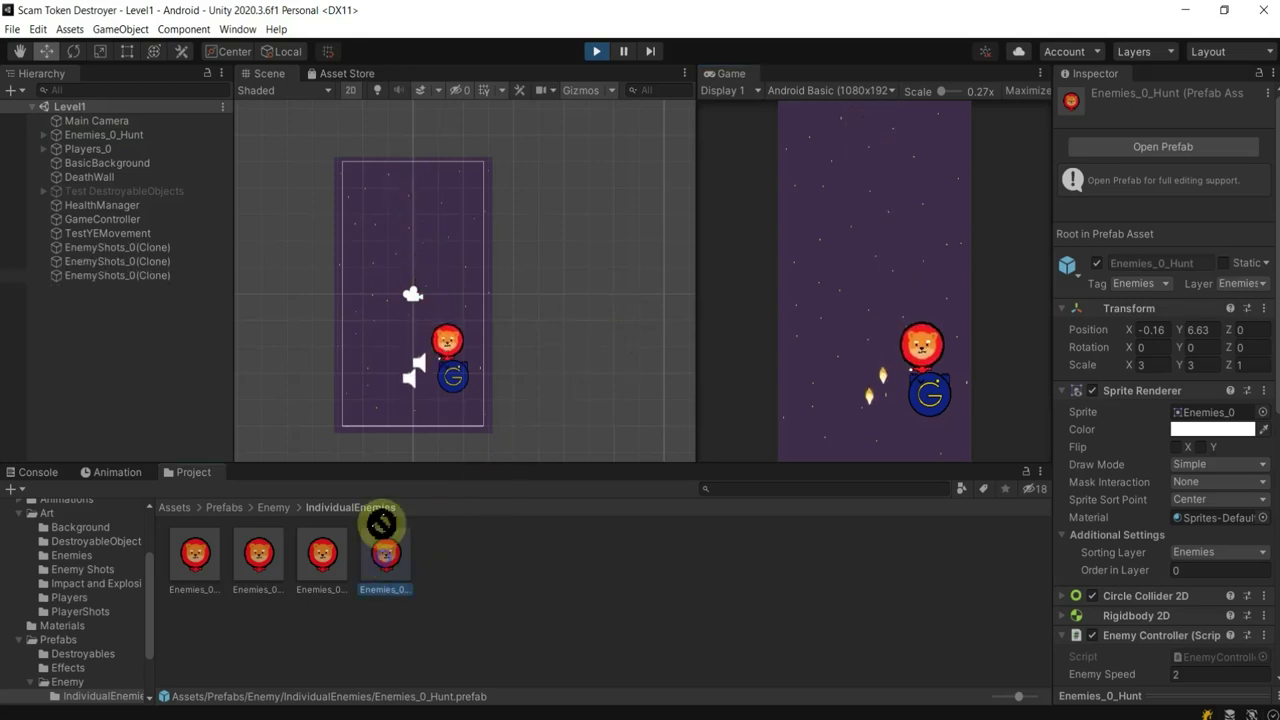
mouse_move(386, 553)
left_mouse_down()
mouse_move(392, 128)
mouse_move(410, 135)
left_mouse_up()
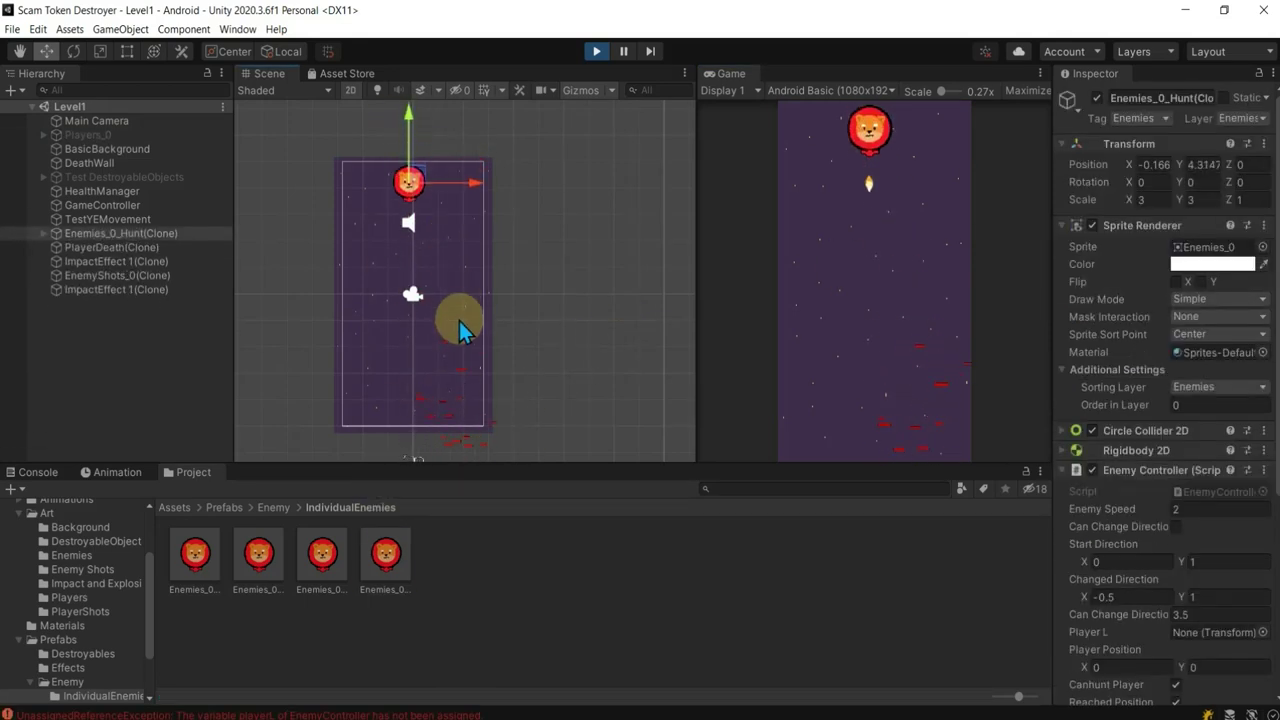
left_click(623, 51)
left_click(205, 713)
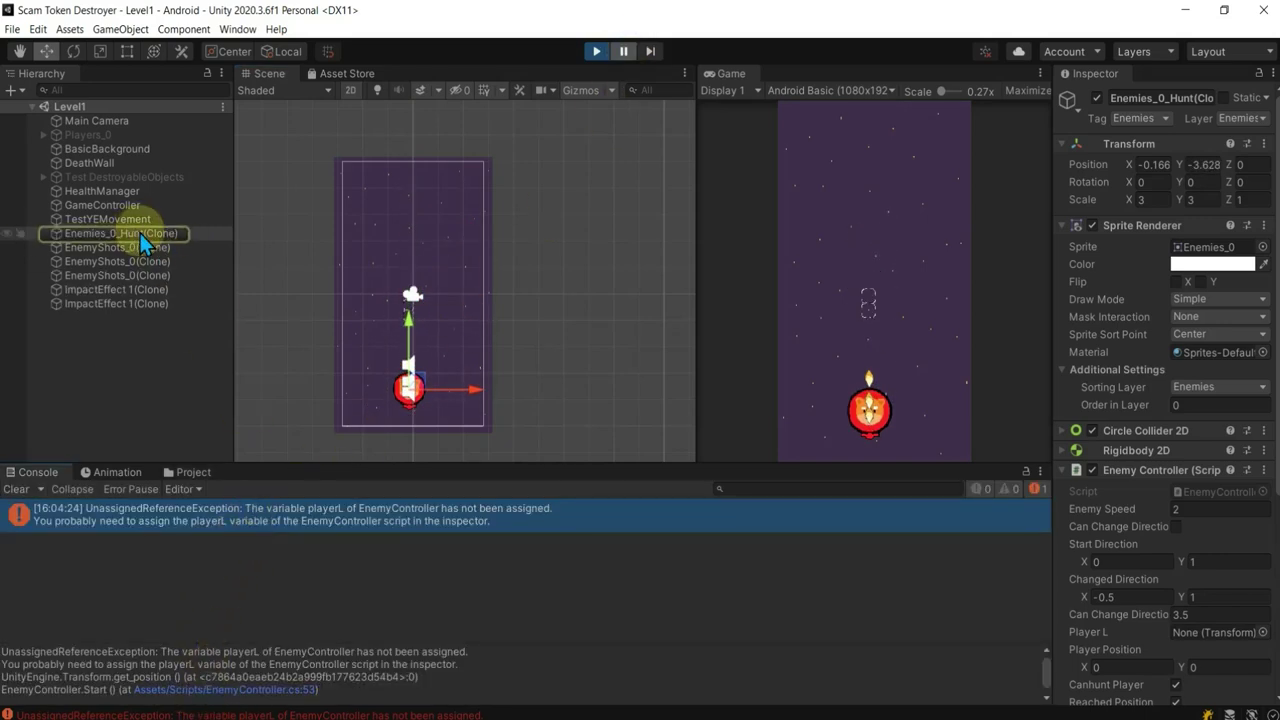
scroll(1135, 505, "down", 5)
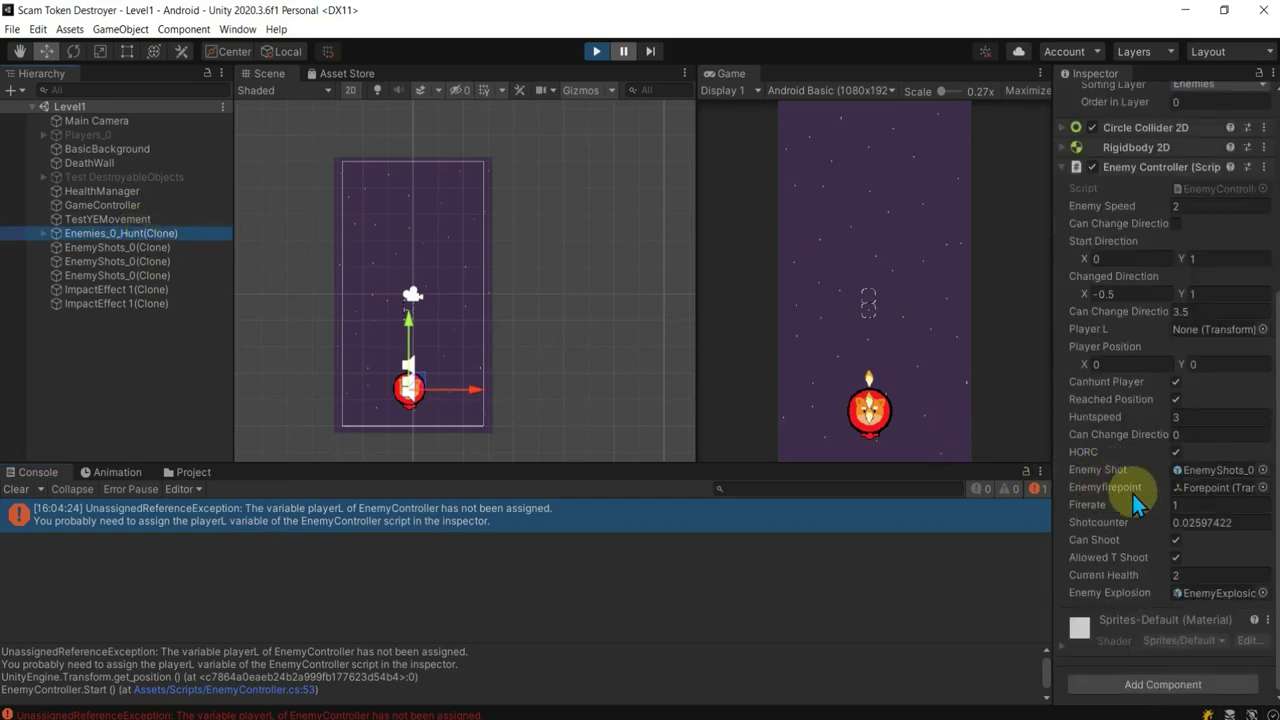
left_click(1238, 335)
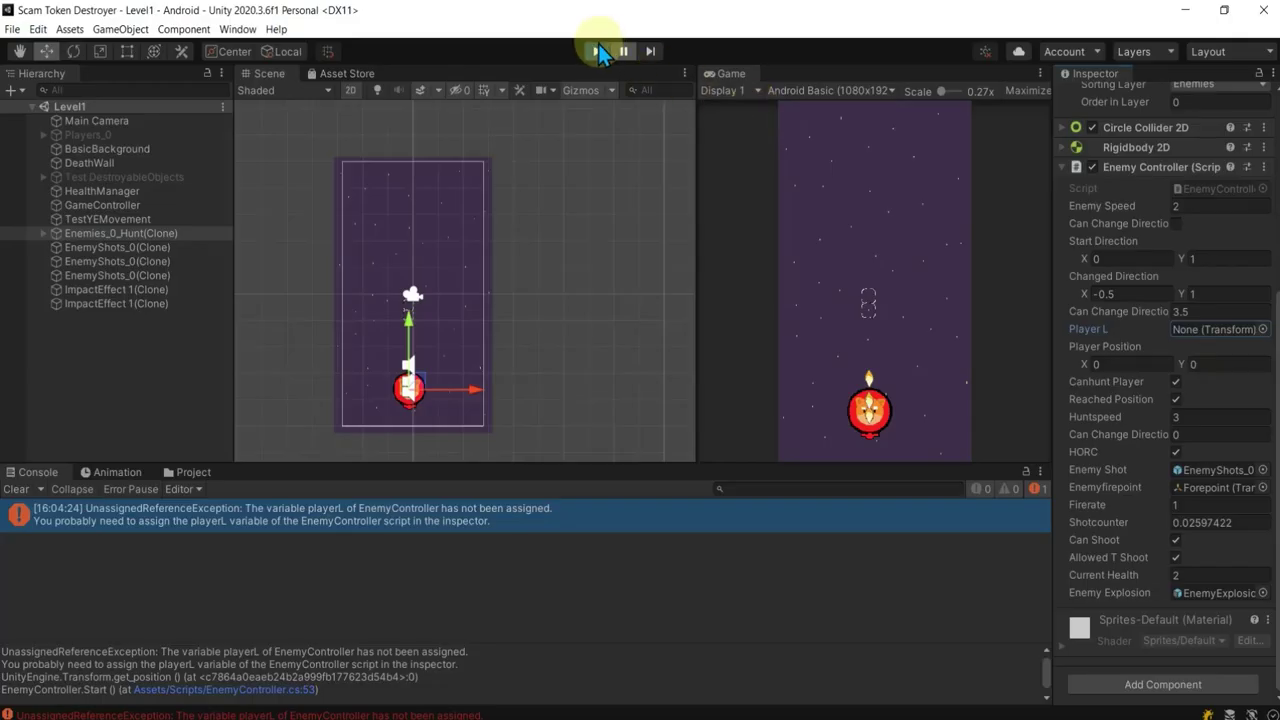
left_click(596, 50)
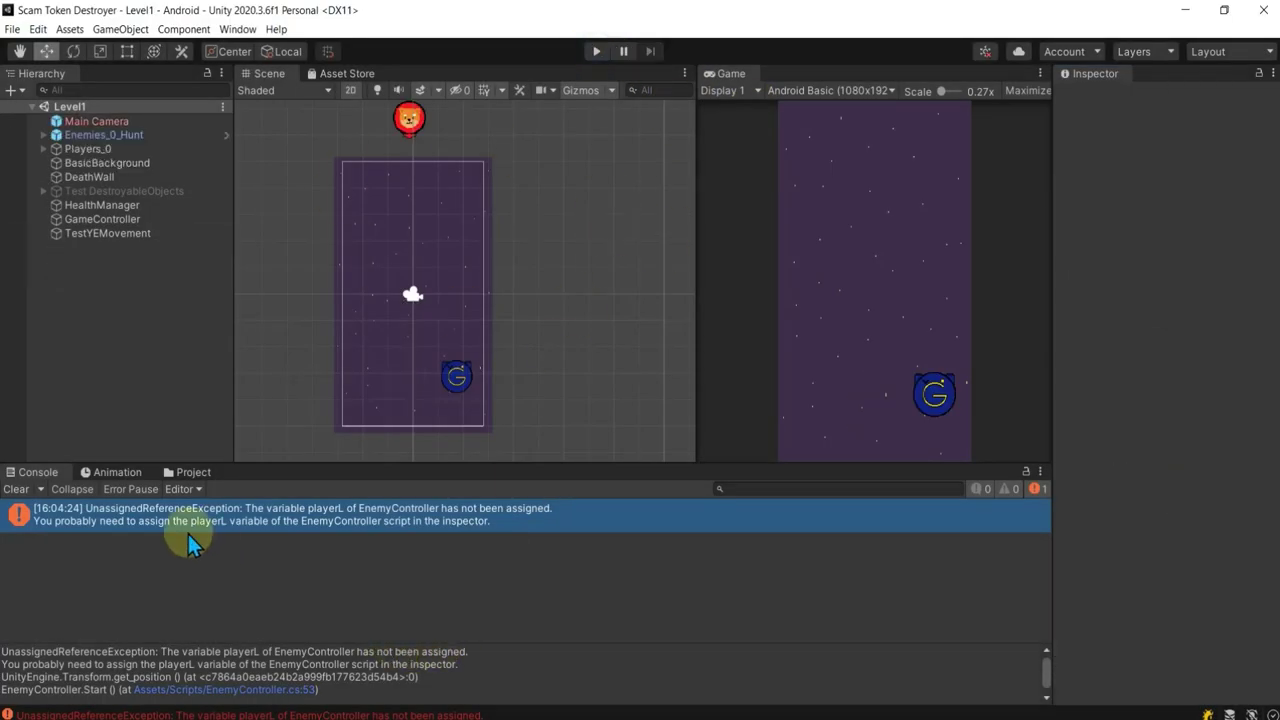
Step: Clear the console, resize the panels, and rerun then pause the game with the Enemies_0_Hunt prefab selected
left_click(16, 489)
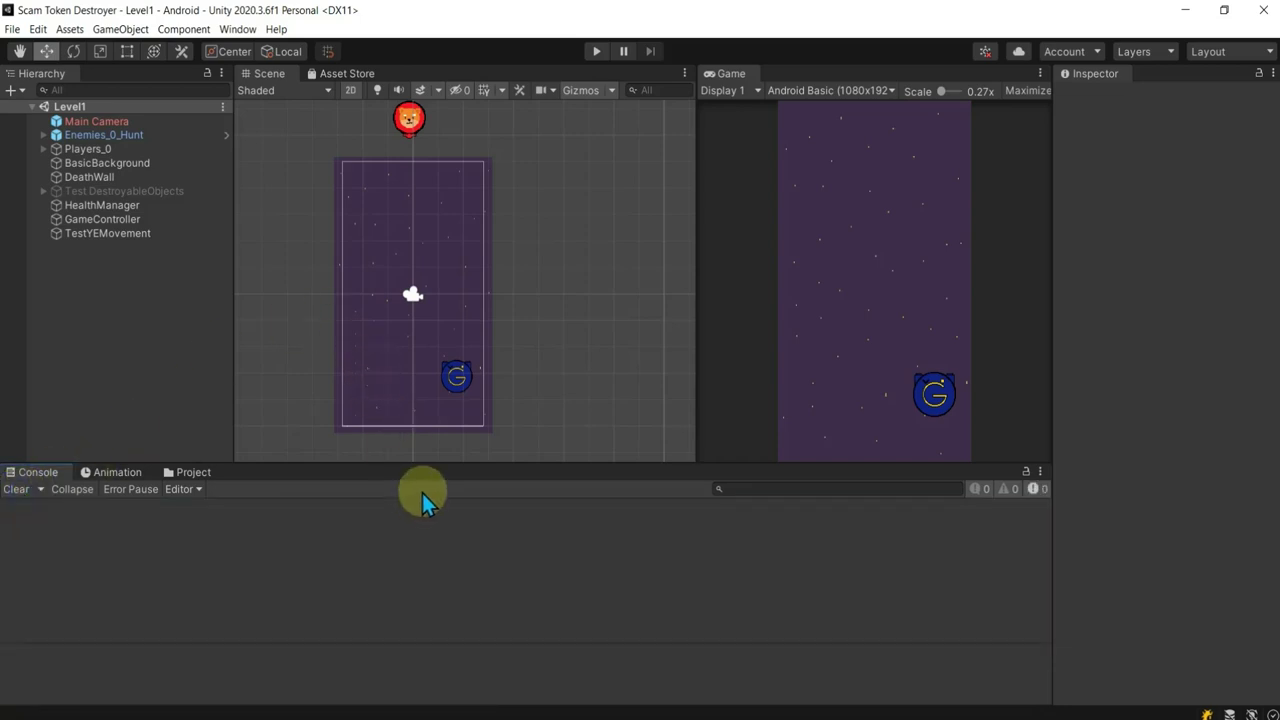
left_click_drag(427, 462, 427, 562)
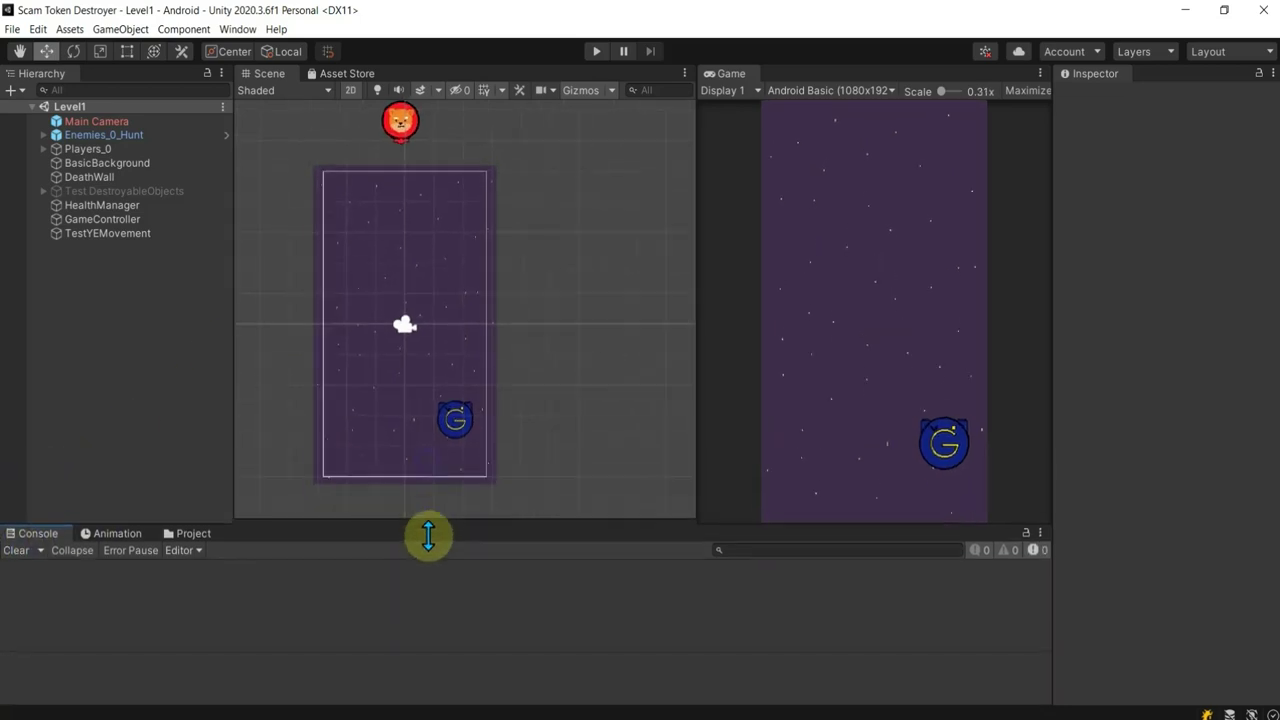
left_click(126, 138)
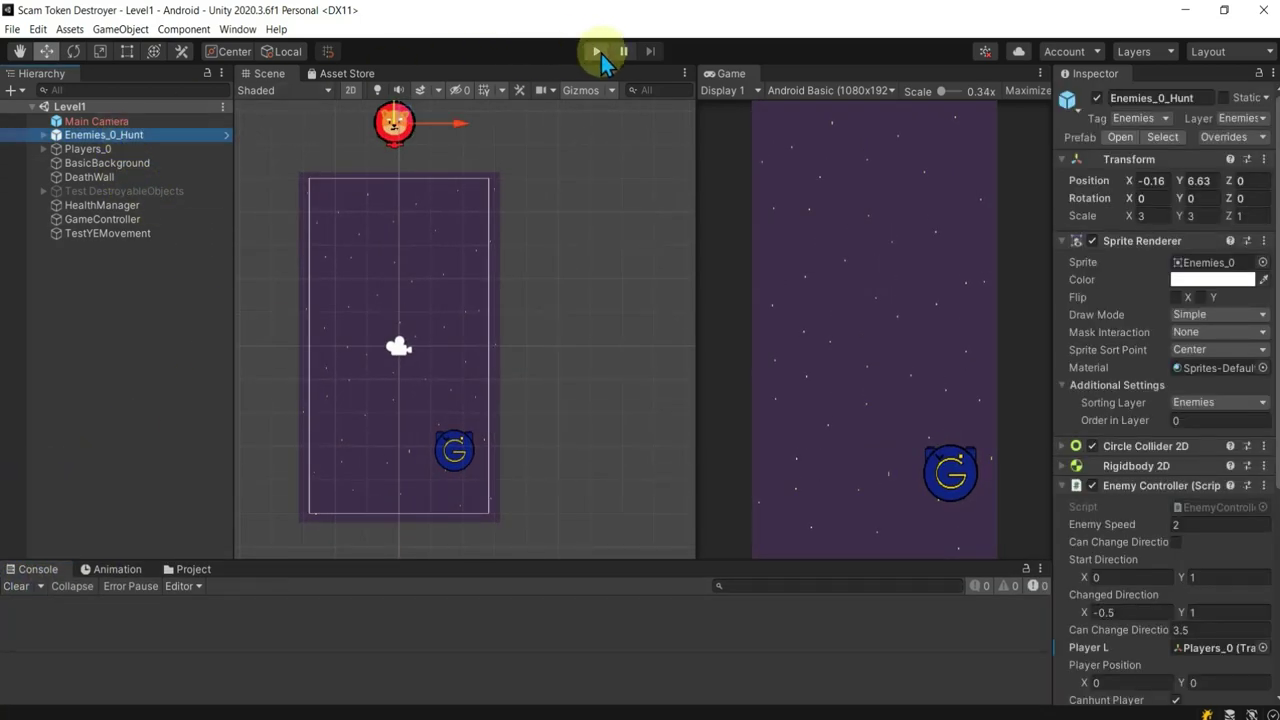
left_click(598, 52)
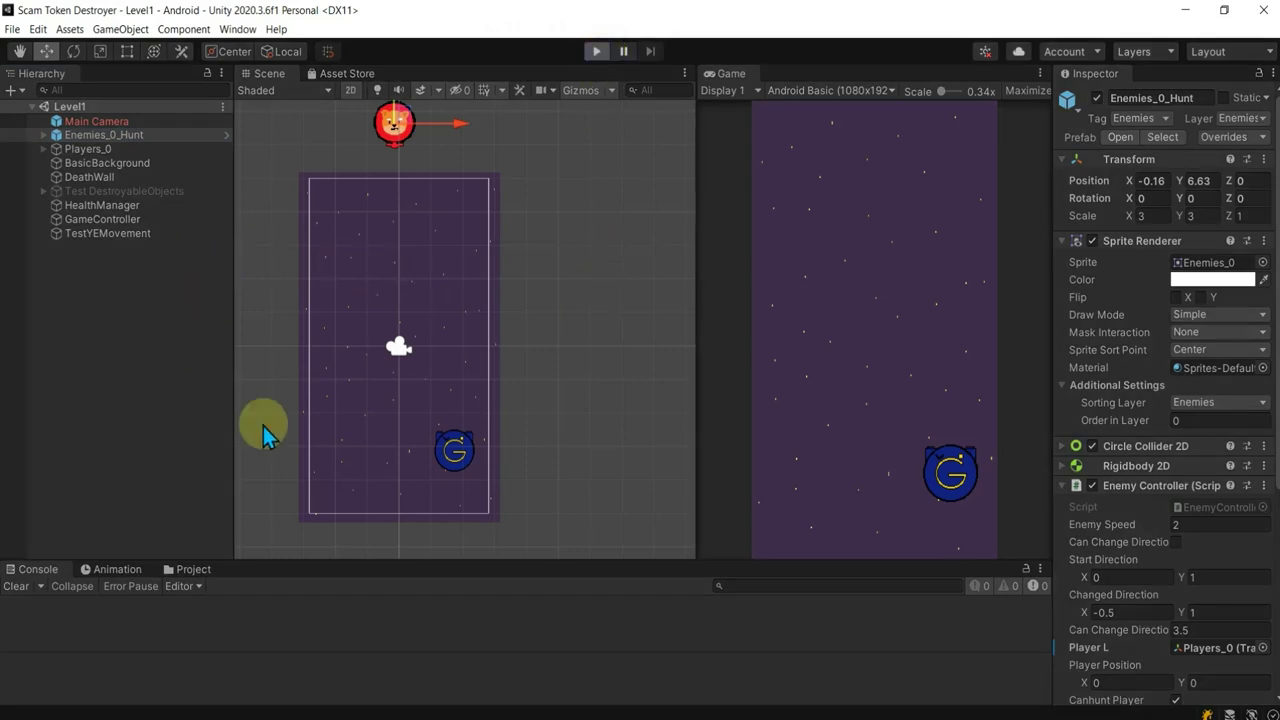
left_click(193, 569)
mouse_move(366, 562)
left_mouse_down()
mouse_move(379, 515)
mouse_move(386, 145)
left_mouse_up()
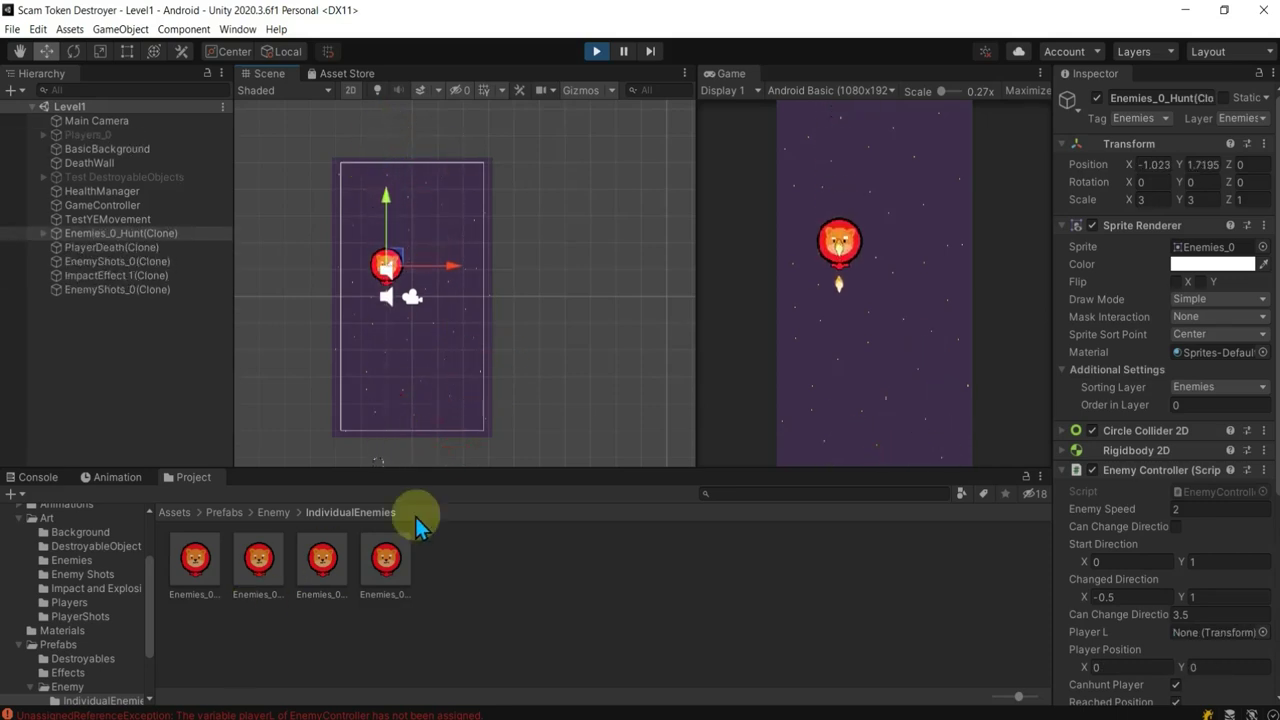
left_click(390, 568)
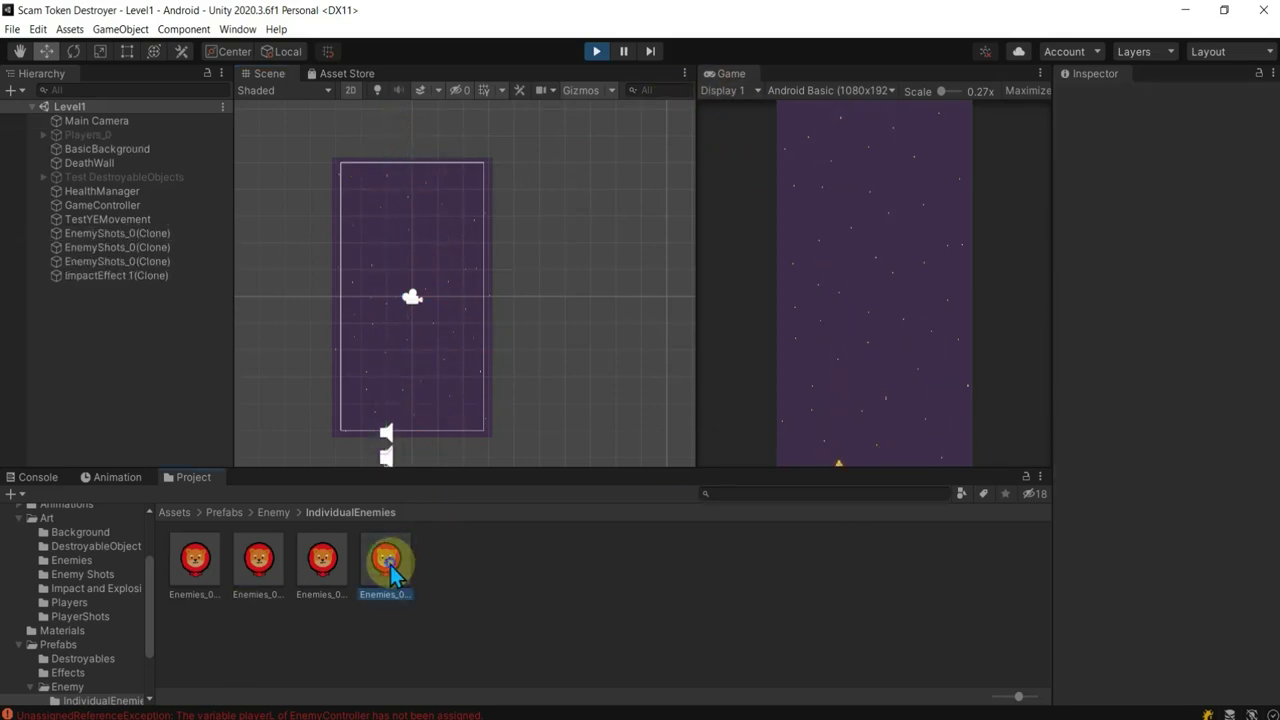
left_click(623, 51)
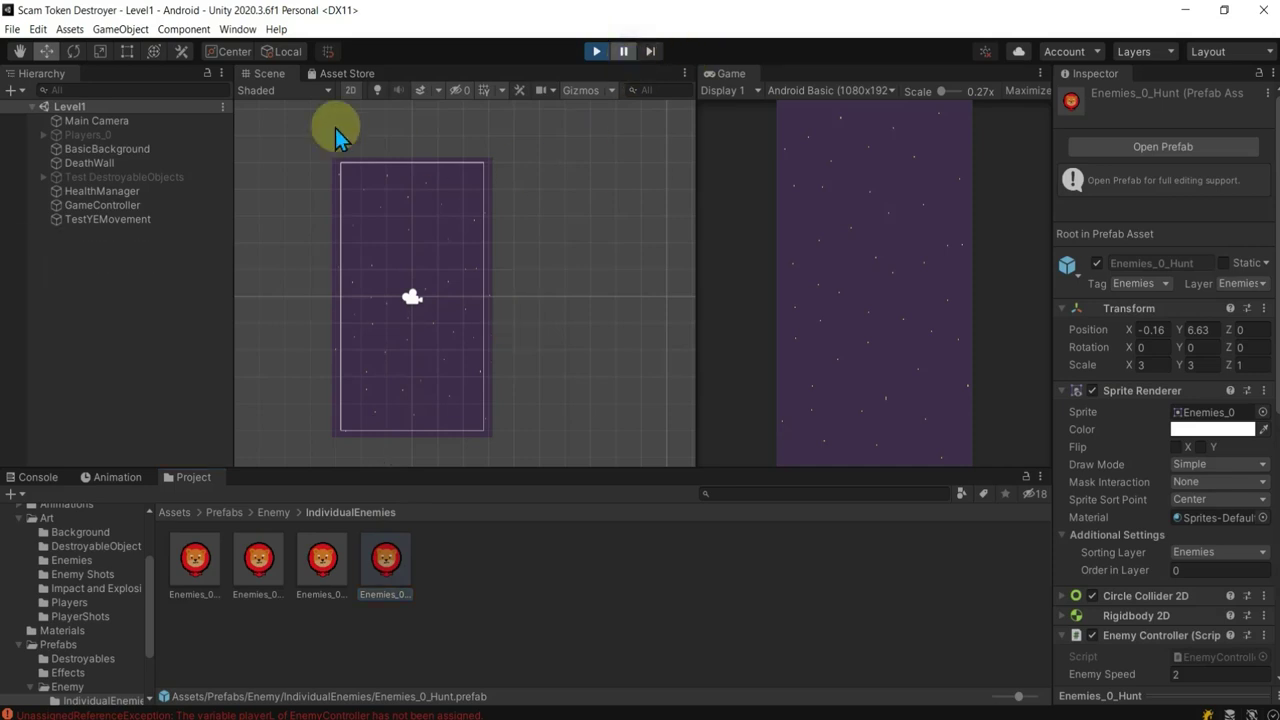
Step: Try dragging Players_0 onto the Enemies_0_Hunt prefab's Player L field
left_click(112, 134)
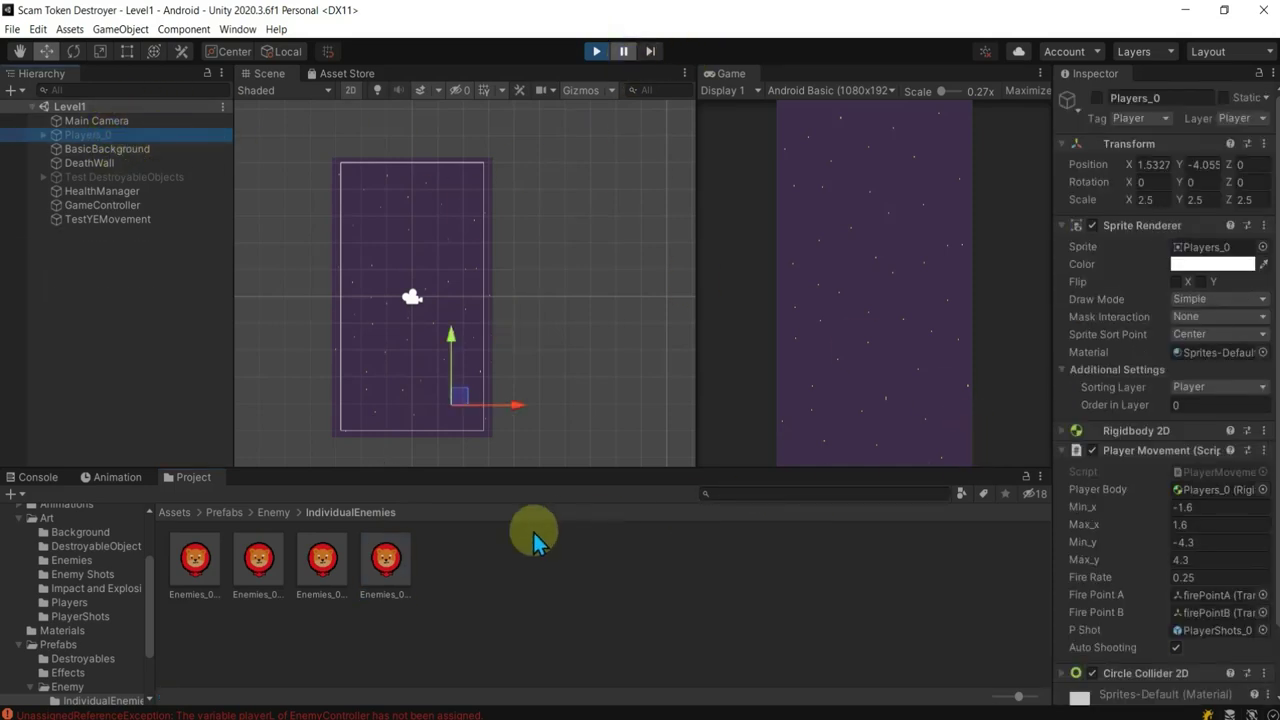
left_click(390, 568)
scroll(1100, 580, "down", 5)
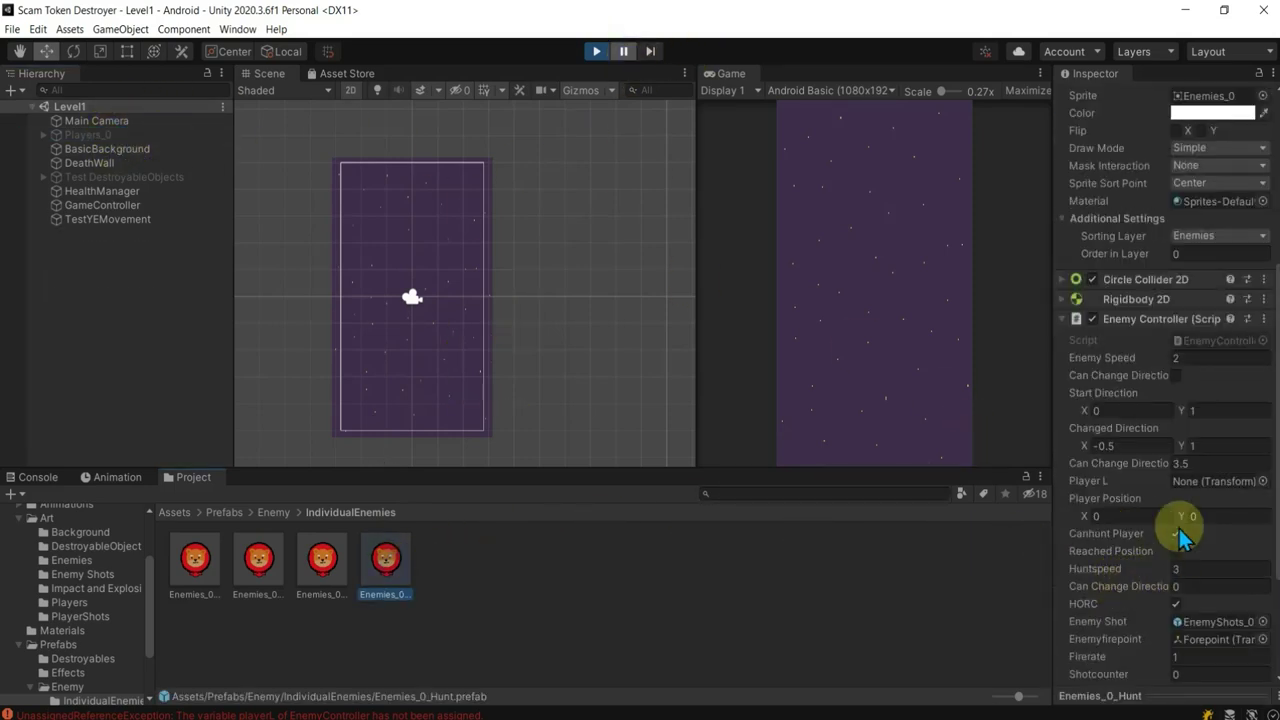
left_click(108, 137)
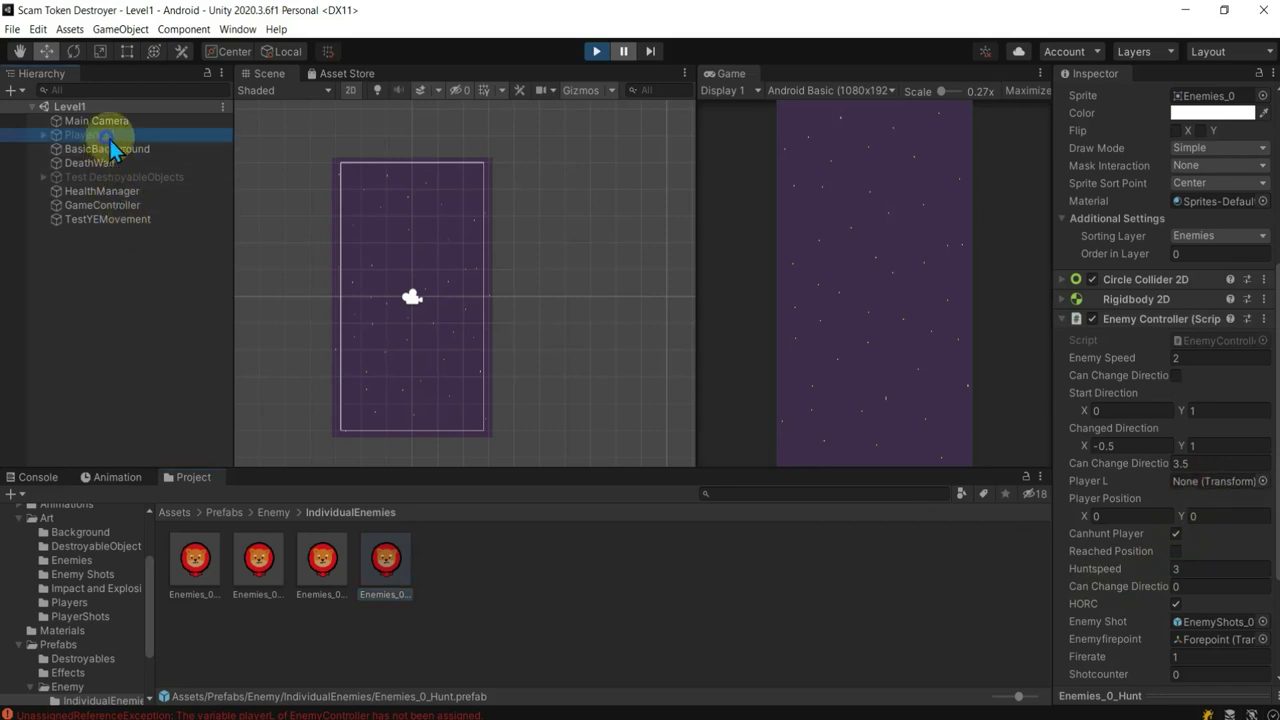
left_click_drag(112, 146, 1214, 483)
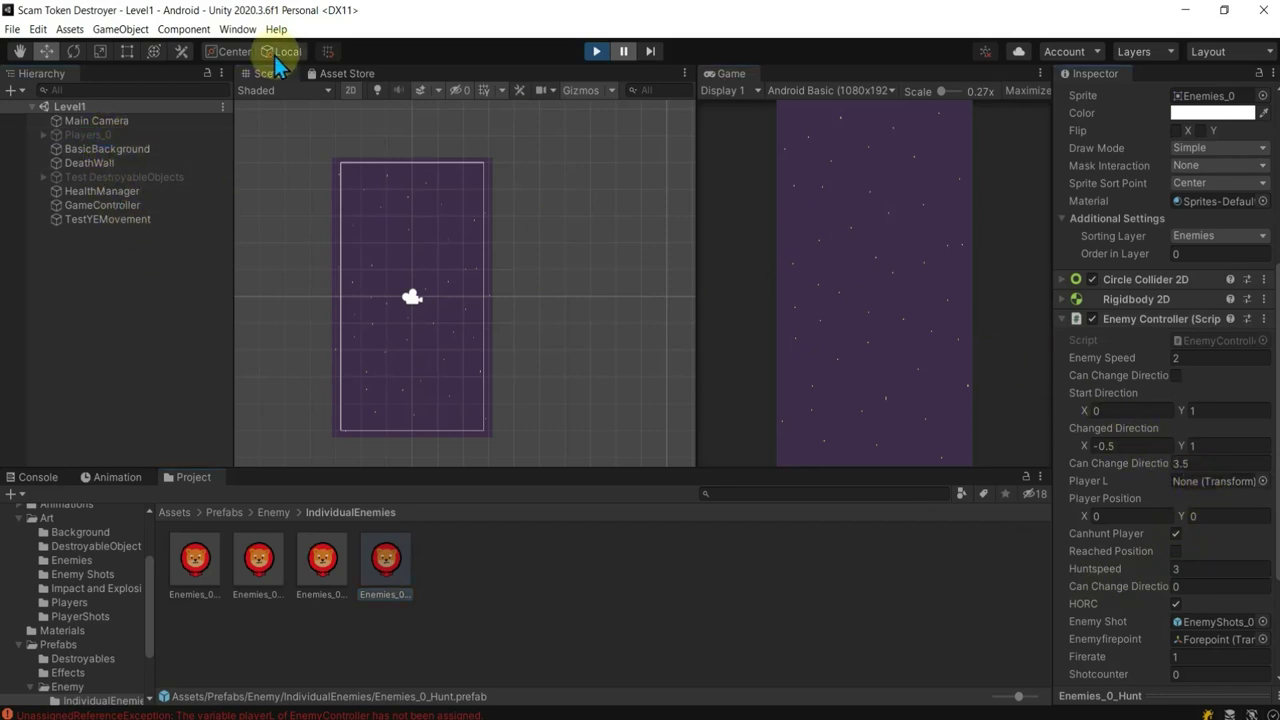
left_click(126, 136)
scroll(1070, 100, "up", 2)
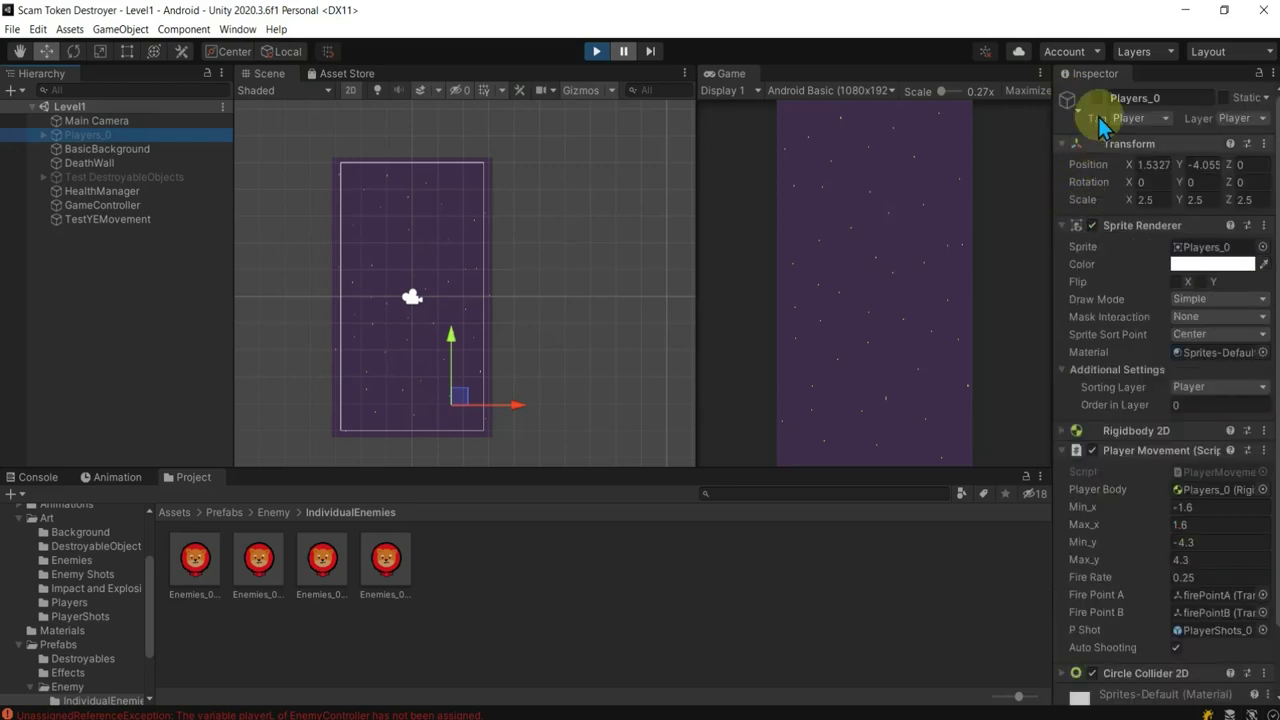
left_click(398, 562)
scroll(1243, 571, "down", 10)
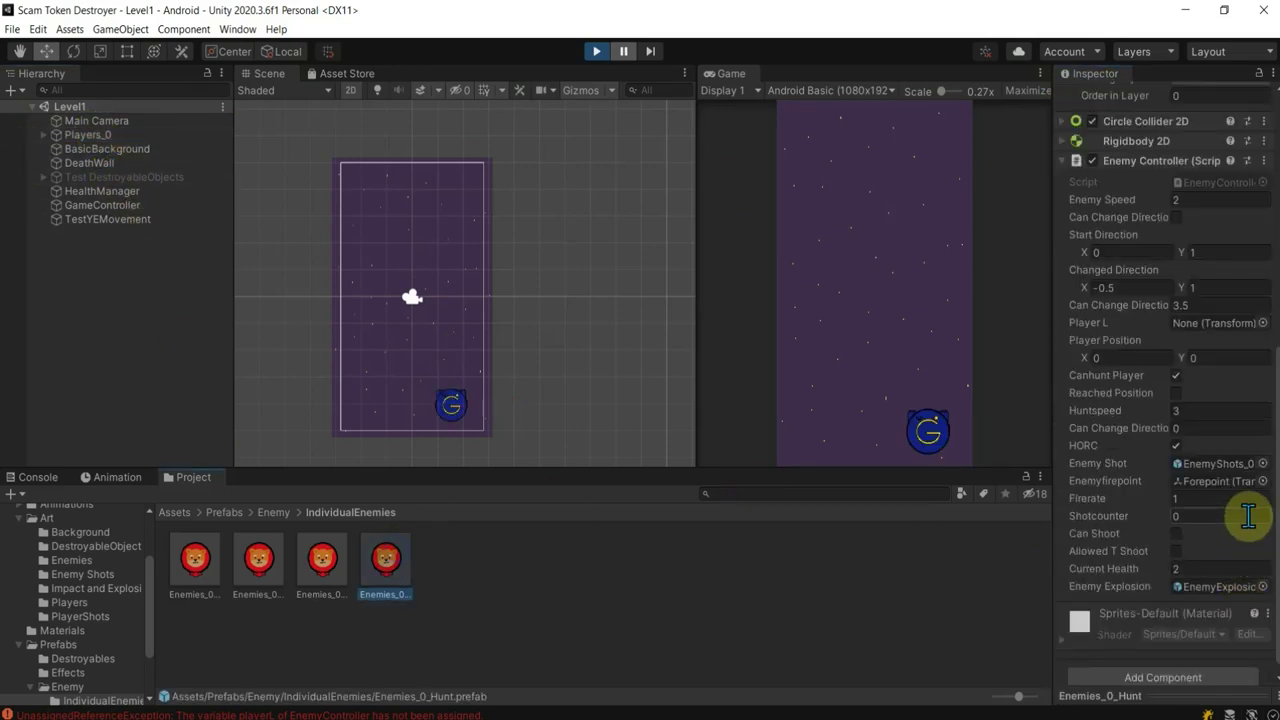
left_click_drag(97, 140, 1225, 323)
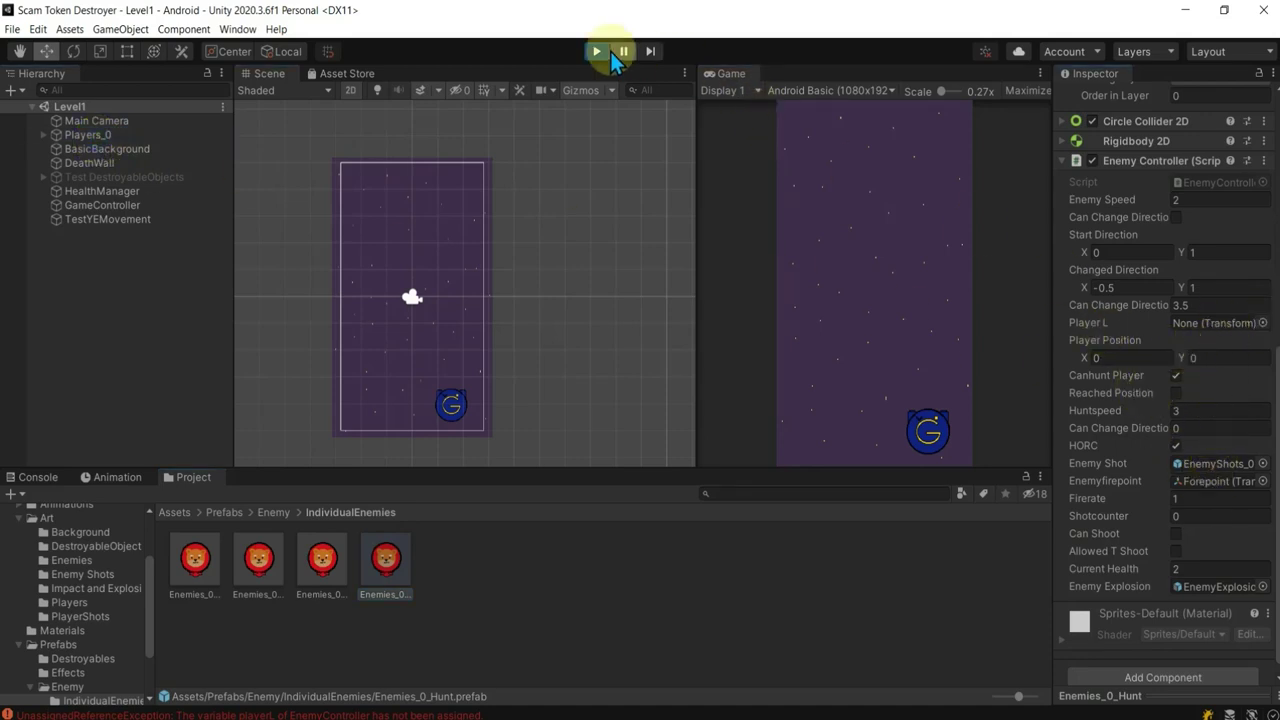
Step: Stop the game, clear the playerL console errors, and return to EnemyController.cs in Visual Studio
left_click(600, 52)
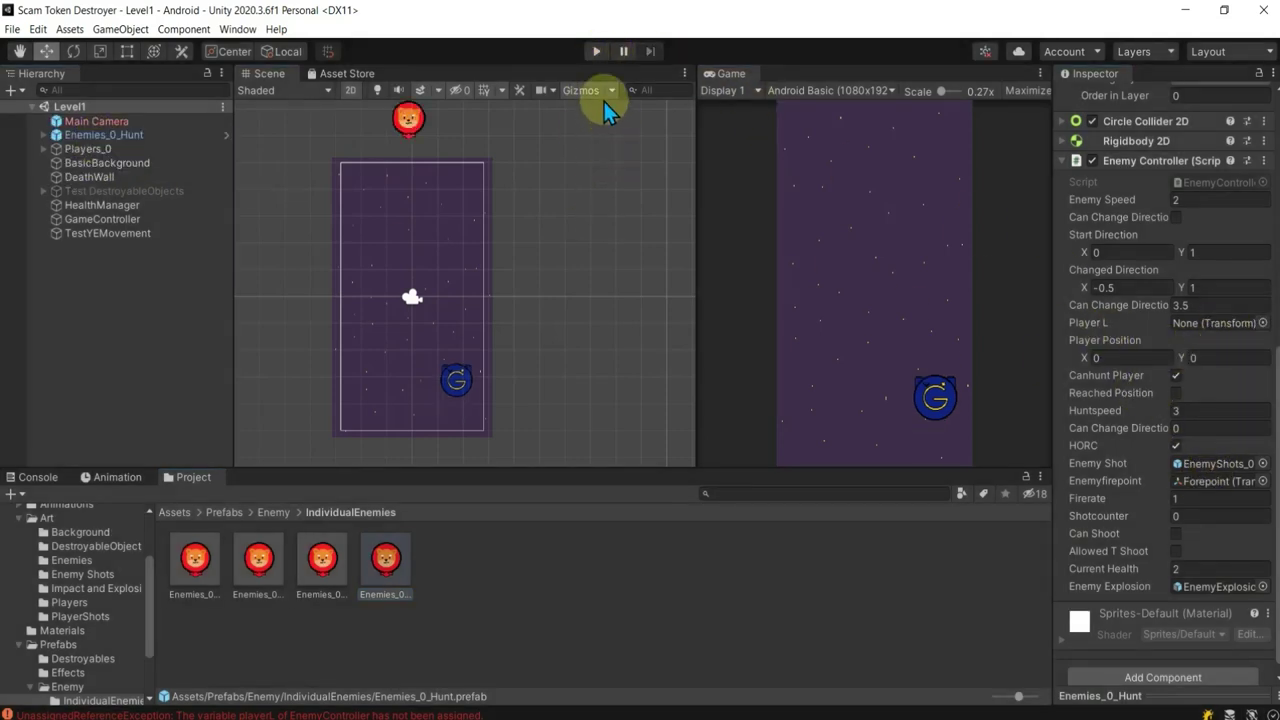
left_click(40, 478)
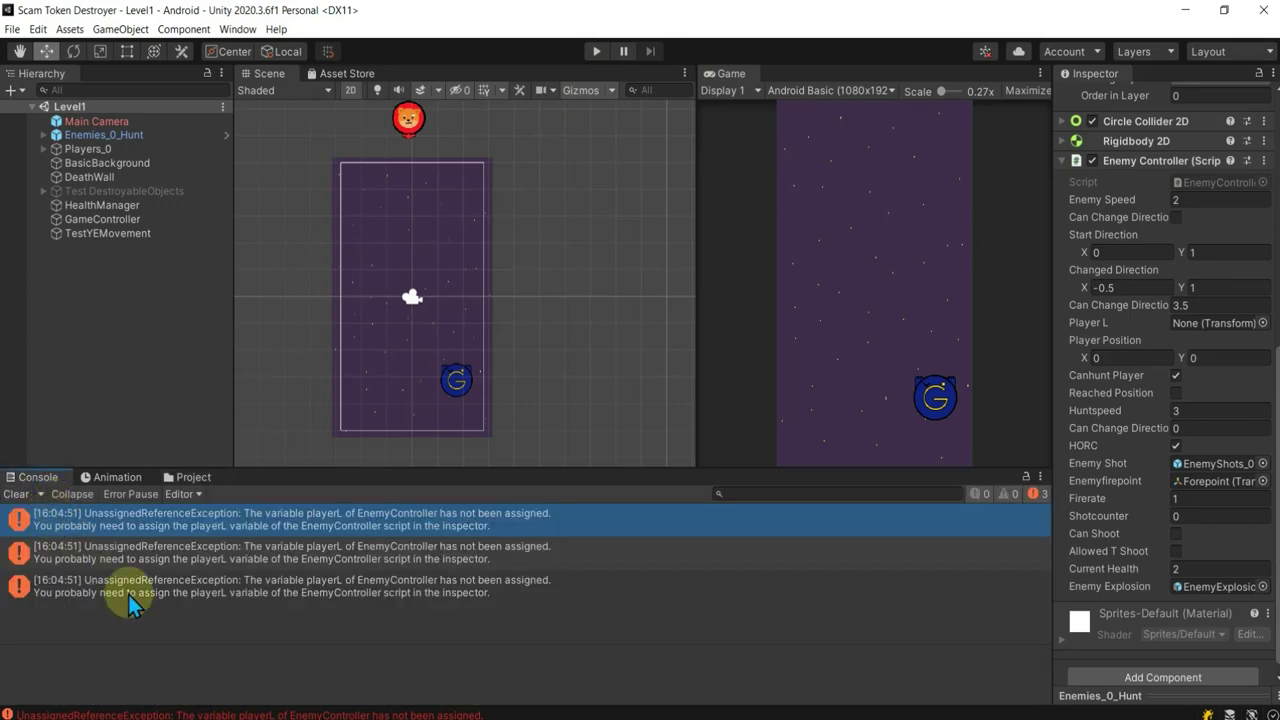
left_click(16, 494)
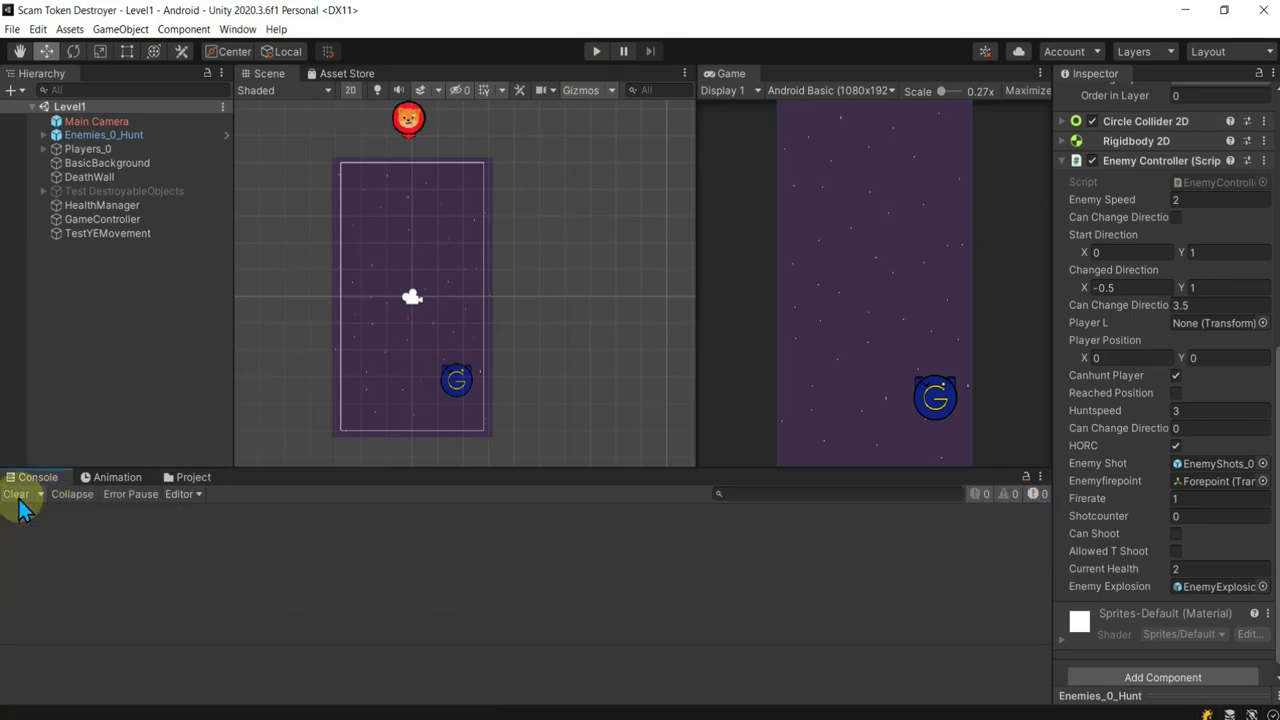
left_click(614, 710)
scroll(486, 448, "up", 2)
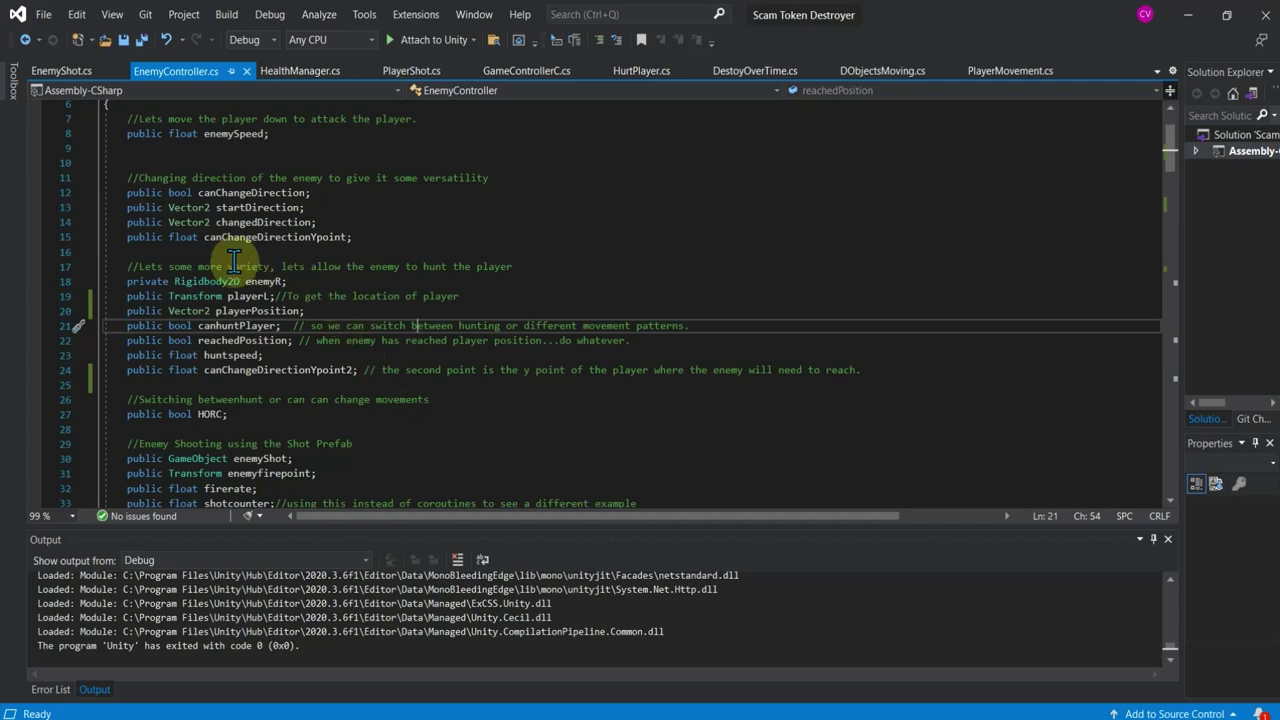
Step: Below the playerL field, comment that finding it at start fails, so an alternative solution follows
left_click(472, 296)
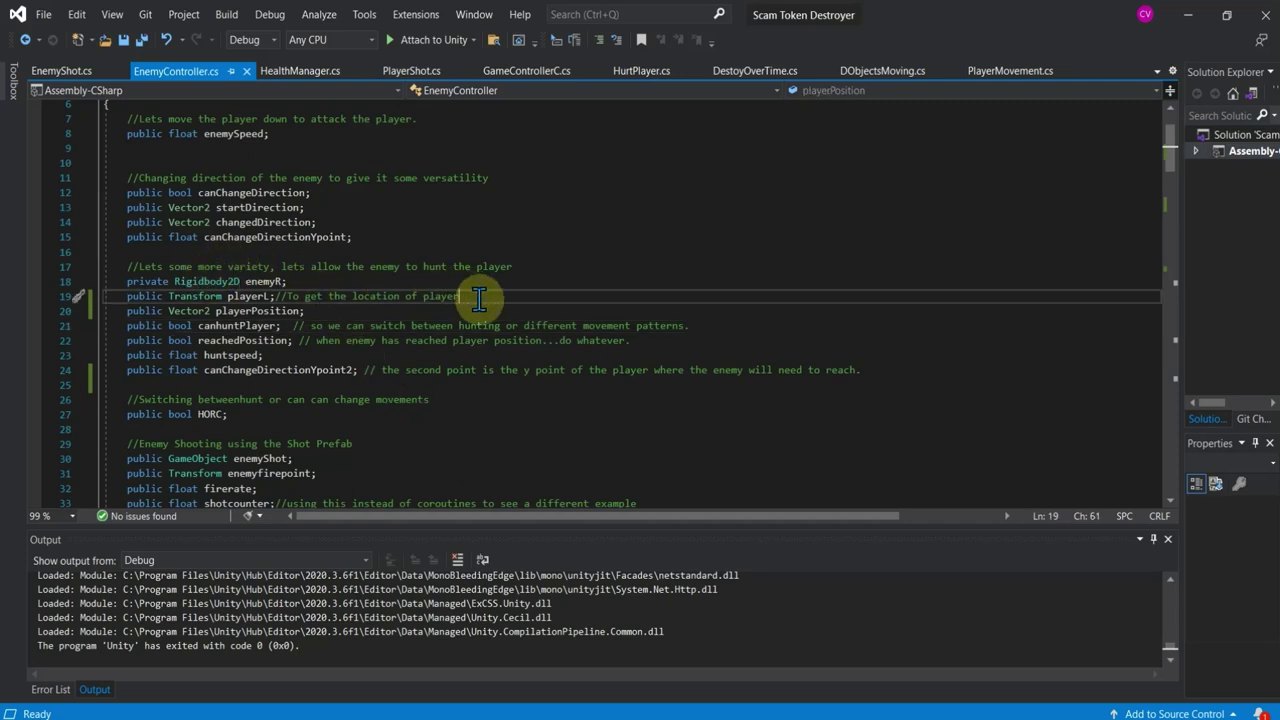
key("Return")
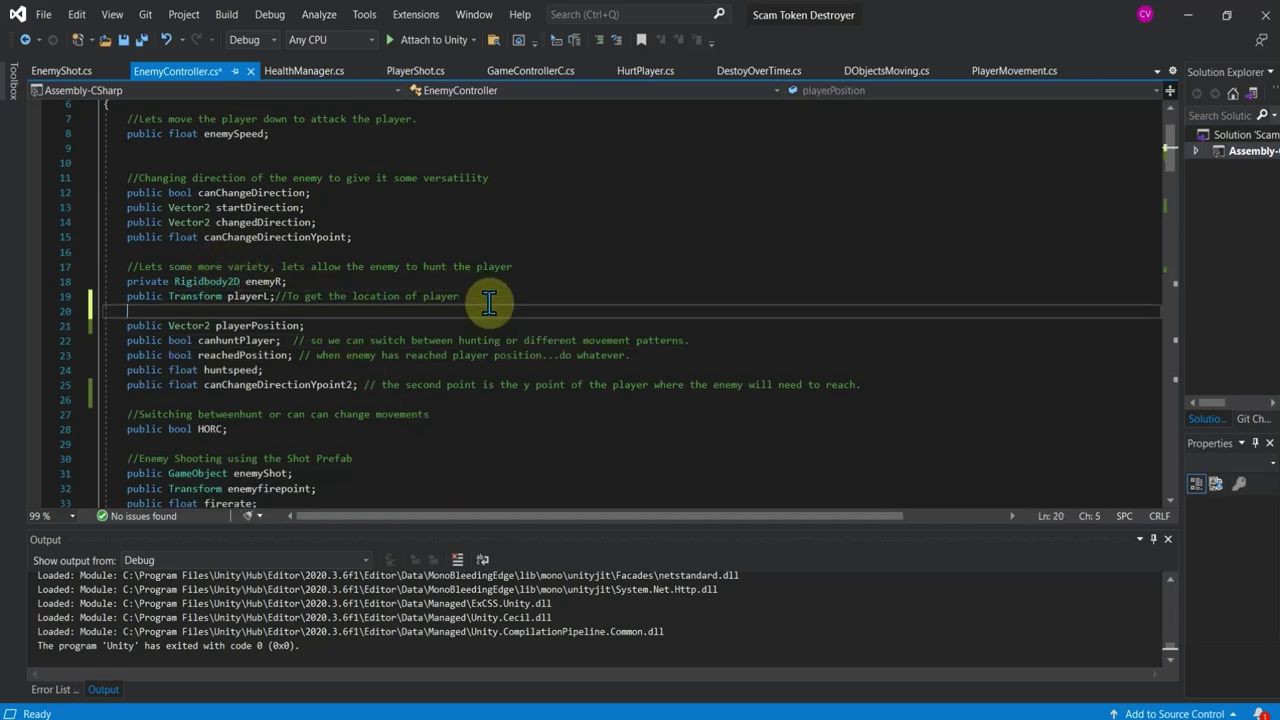
key("Return")
key("Up")
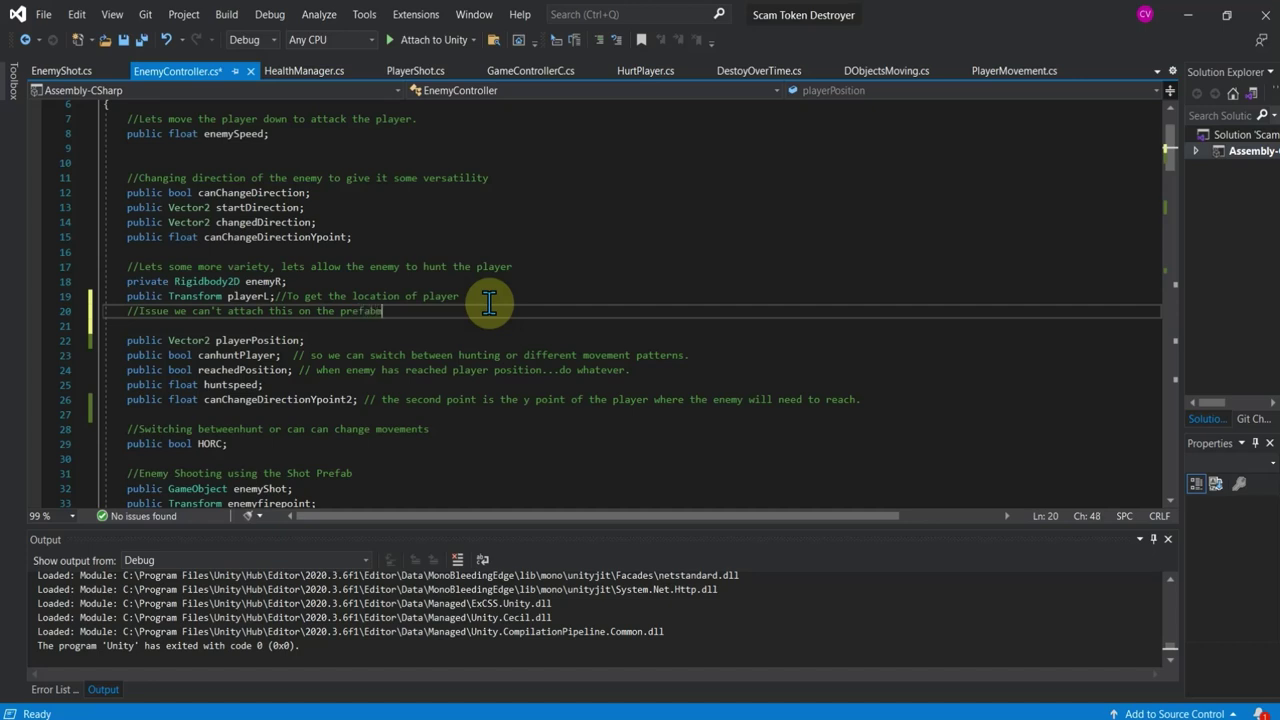
type(", we cou")
type("ld try findin")
type("g the game o")
type("bject at the")
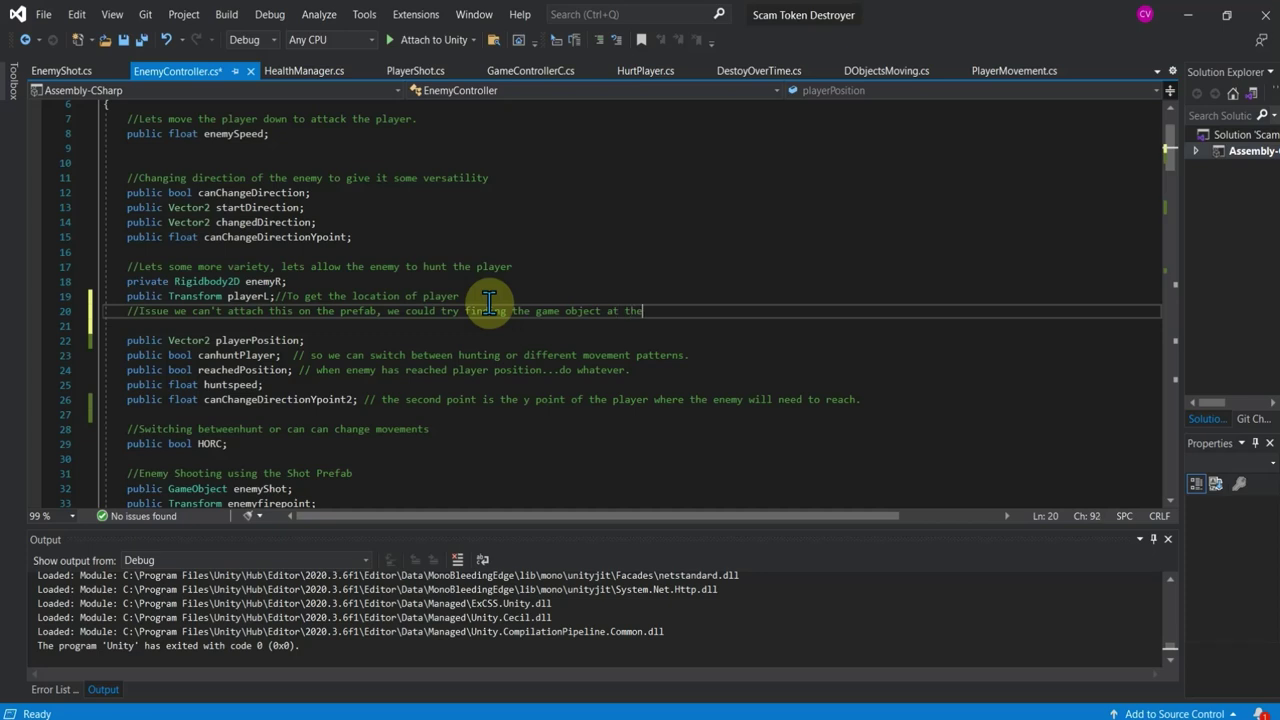
type(" start bu")
type("t it")
type(" stil")
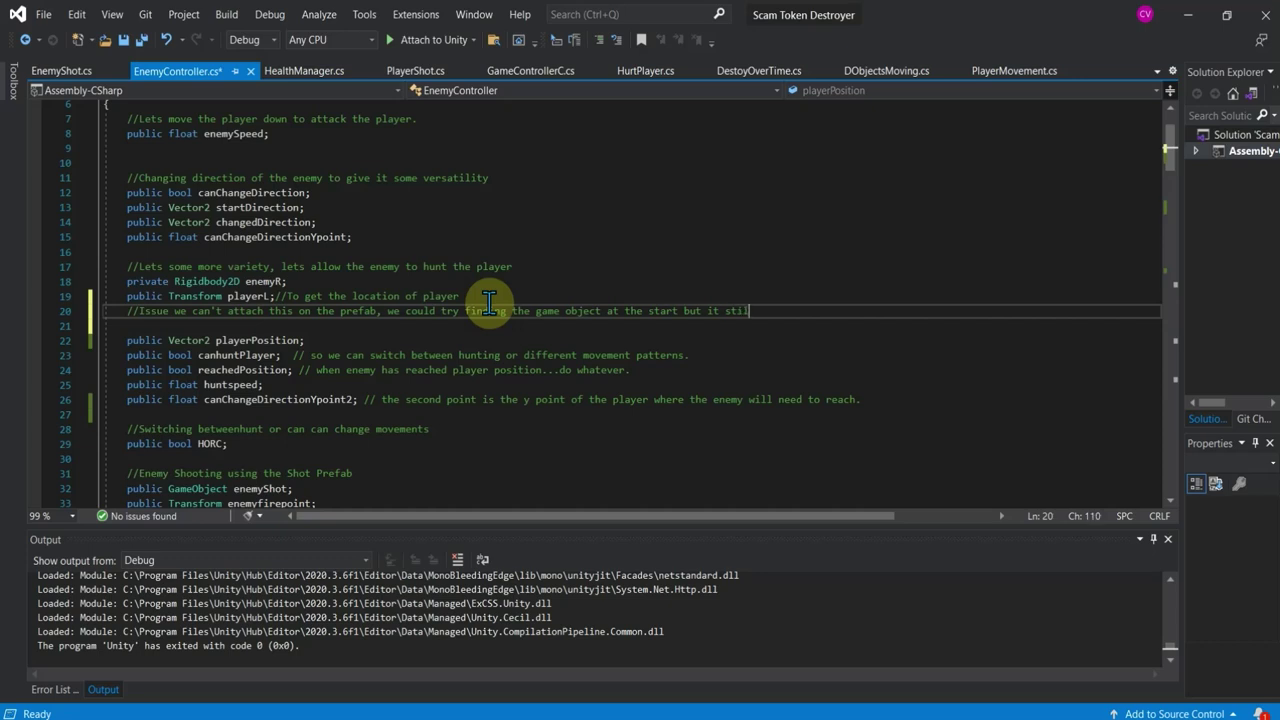
type("l won't work")
type("...")
type("i tried f")
type("or 2 hrs")
key("Return")
type("//s")
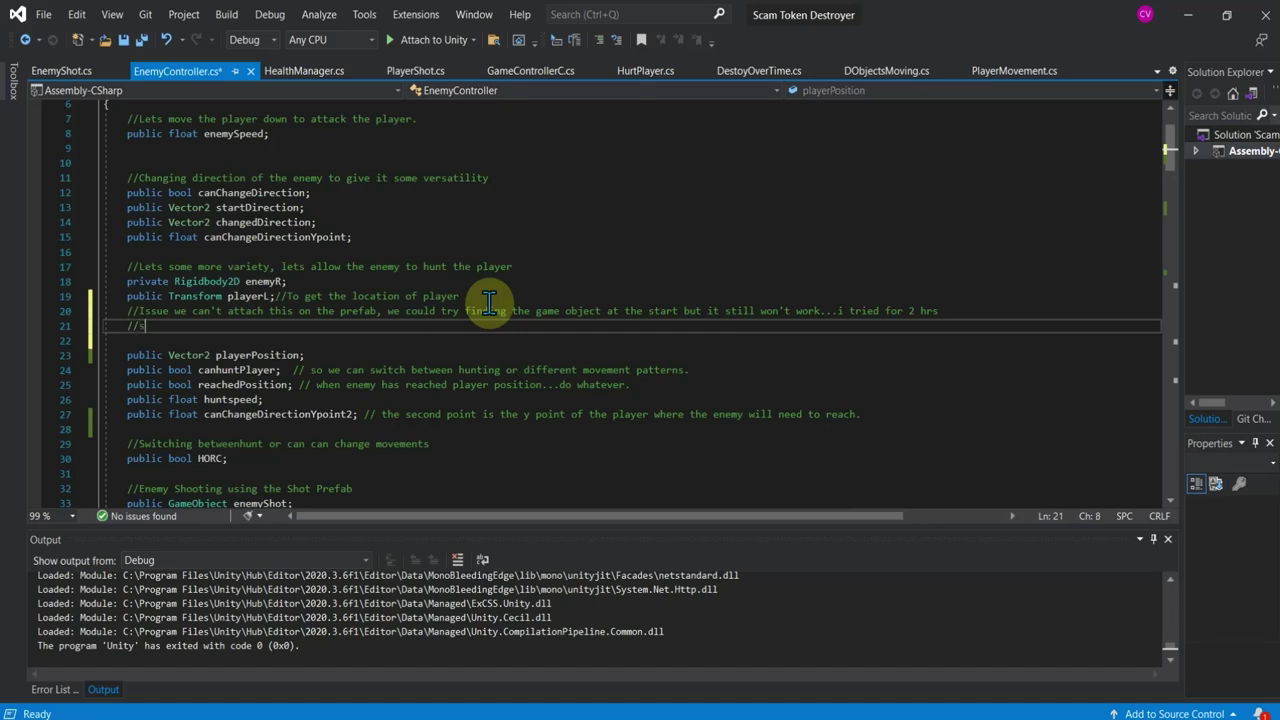
type("o found ")
type("a alte")
type("rnative solut")
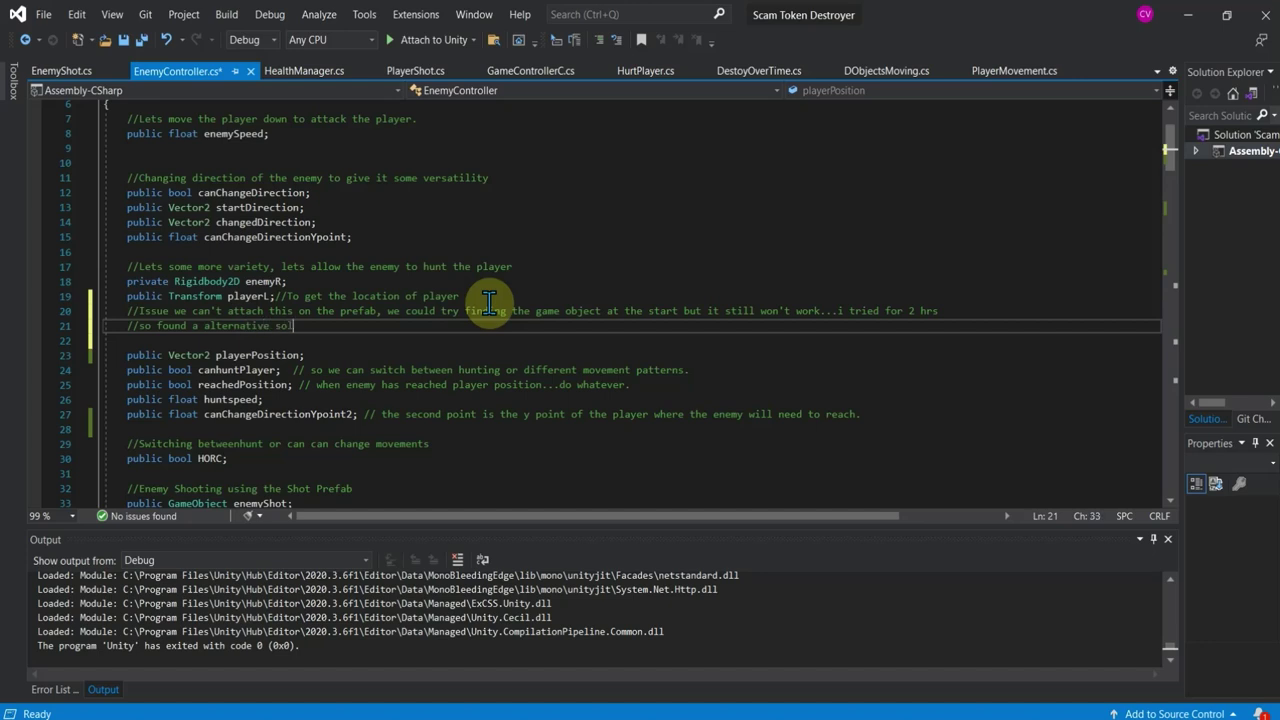
type("ion...h")
type("ere goye")
key("BackSpace")
key("BackSpace")
type("es.")
left_click_drag(400, 326, 150, 326)
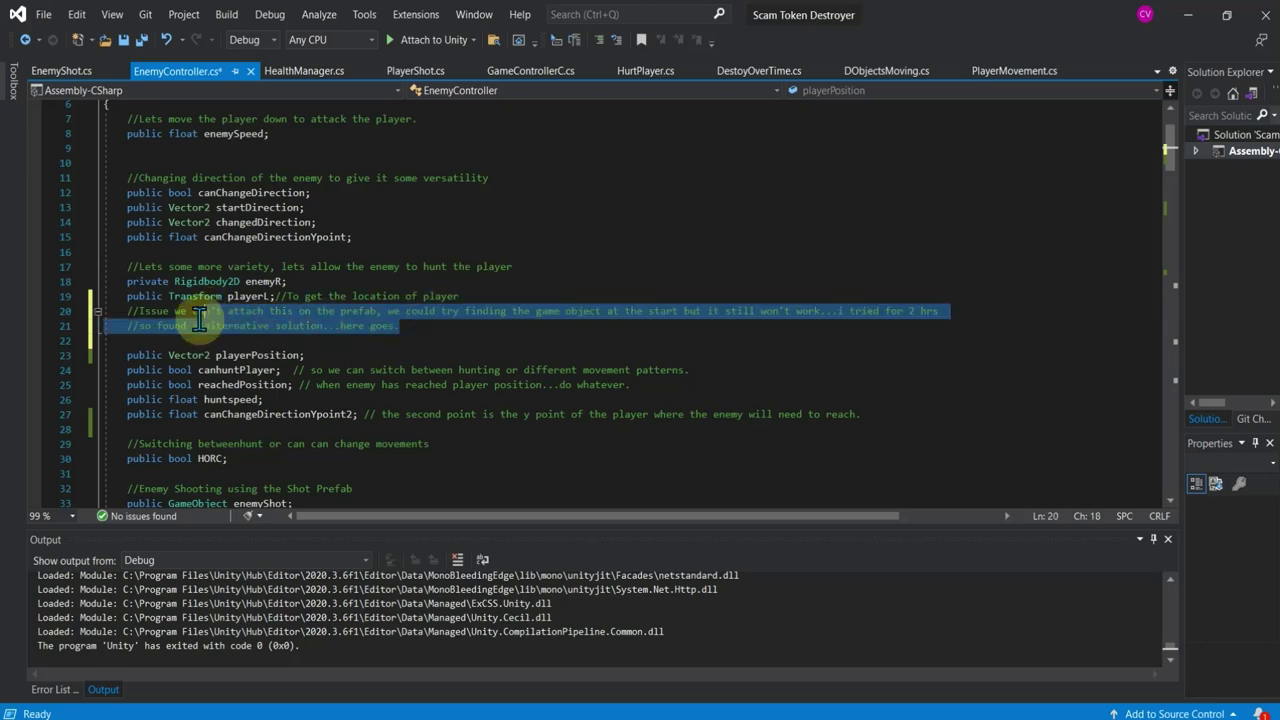
left_click_drag(405, 327, 92, 296)
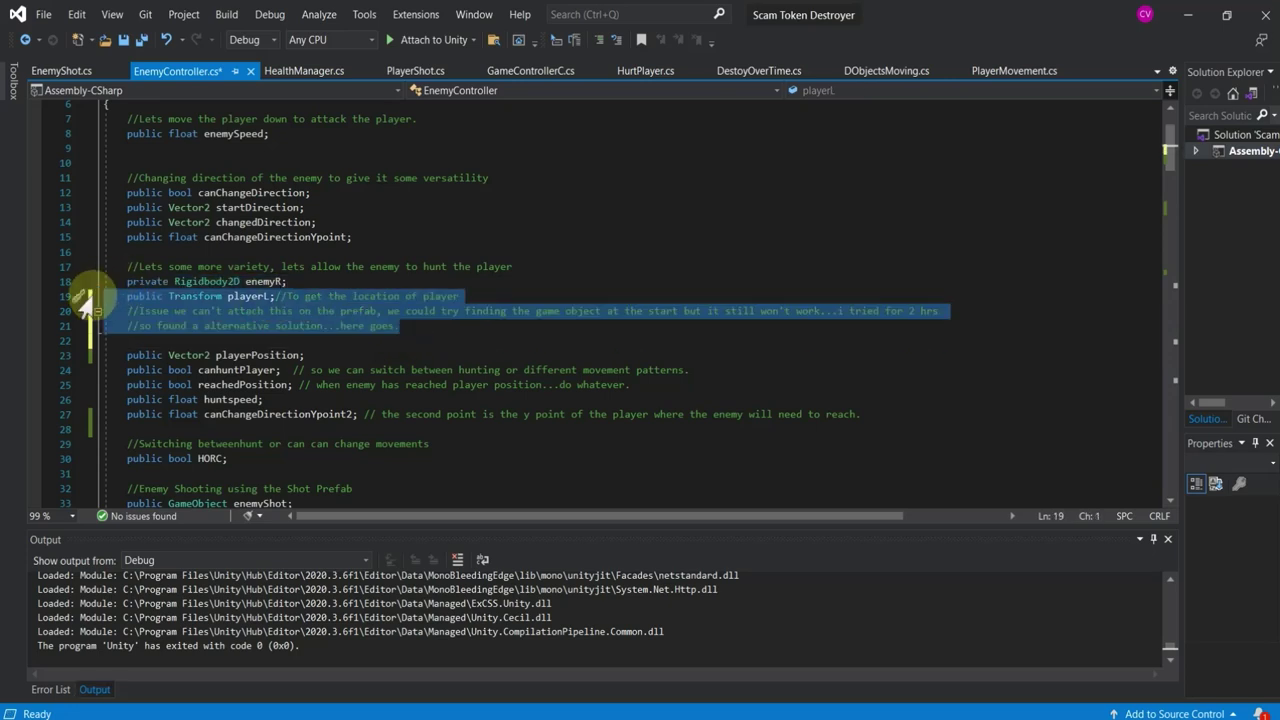
Step: Delete the playerL field with its comments and fix the playerPosition line's indentation
key("Delete")
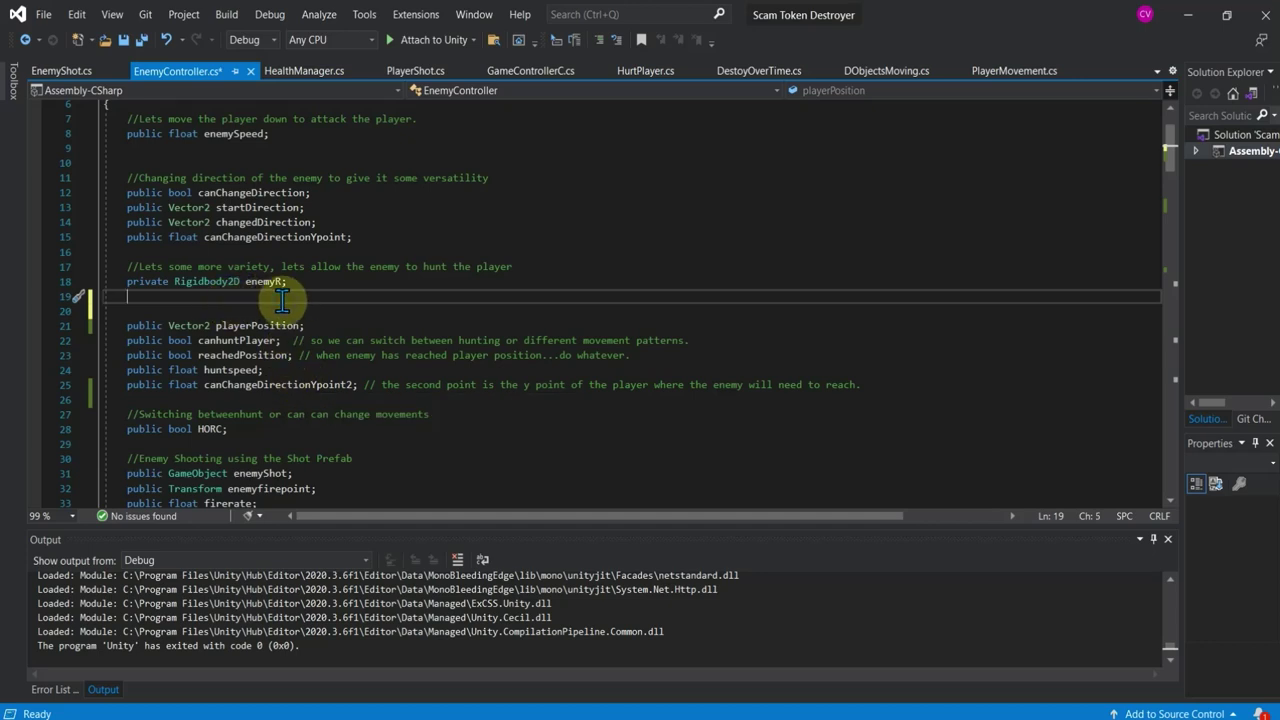
key("Delete")
key("Delete")
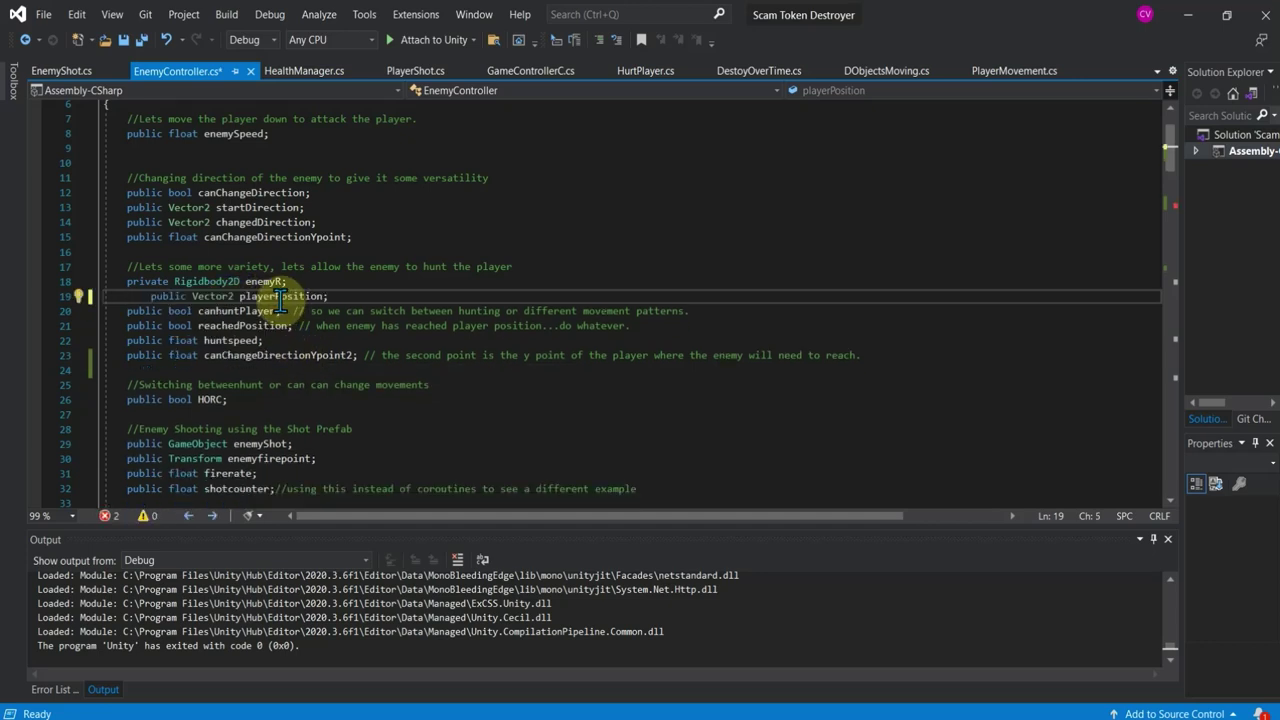
key("BackSpace")
key("BackSpace")
key("BackSpace")
key("BackSpace")
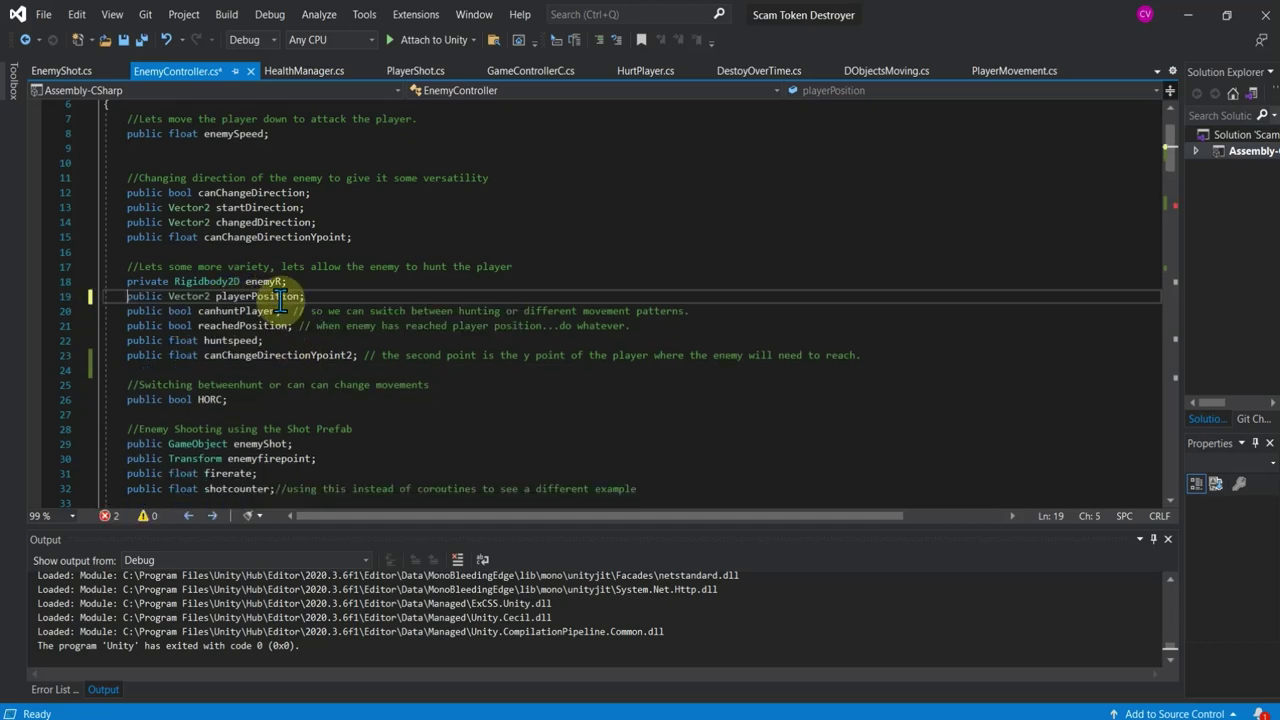
Step: In Start(), comment that the player's transform must come from the health manager or gamecontroller
scroll(281, 305, "down", 2)
scroll(280, 300, "down", 2)
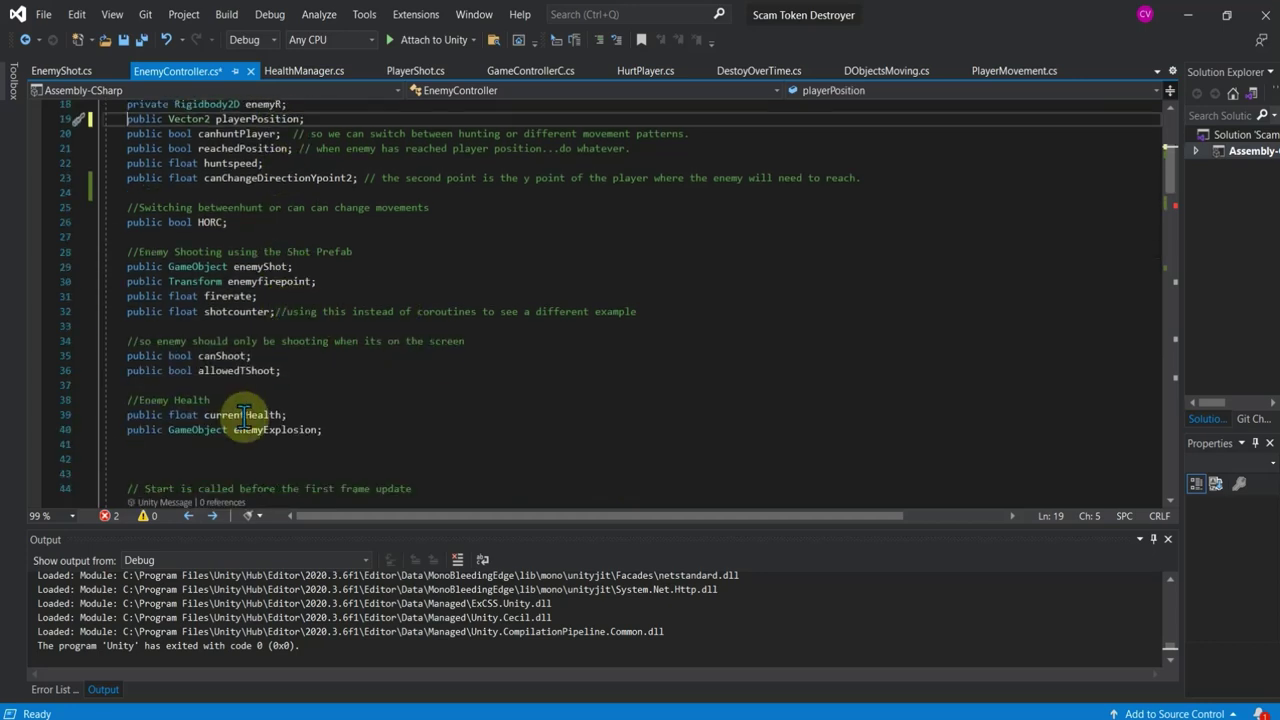
scroll(260, 400, "down", 1)
scroll(300, 365, "down", 3)
scroll(319, 362, "down", 1)
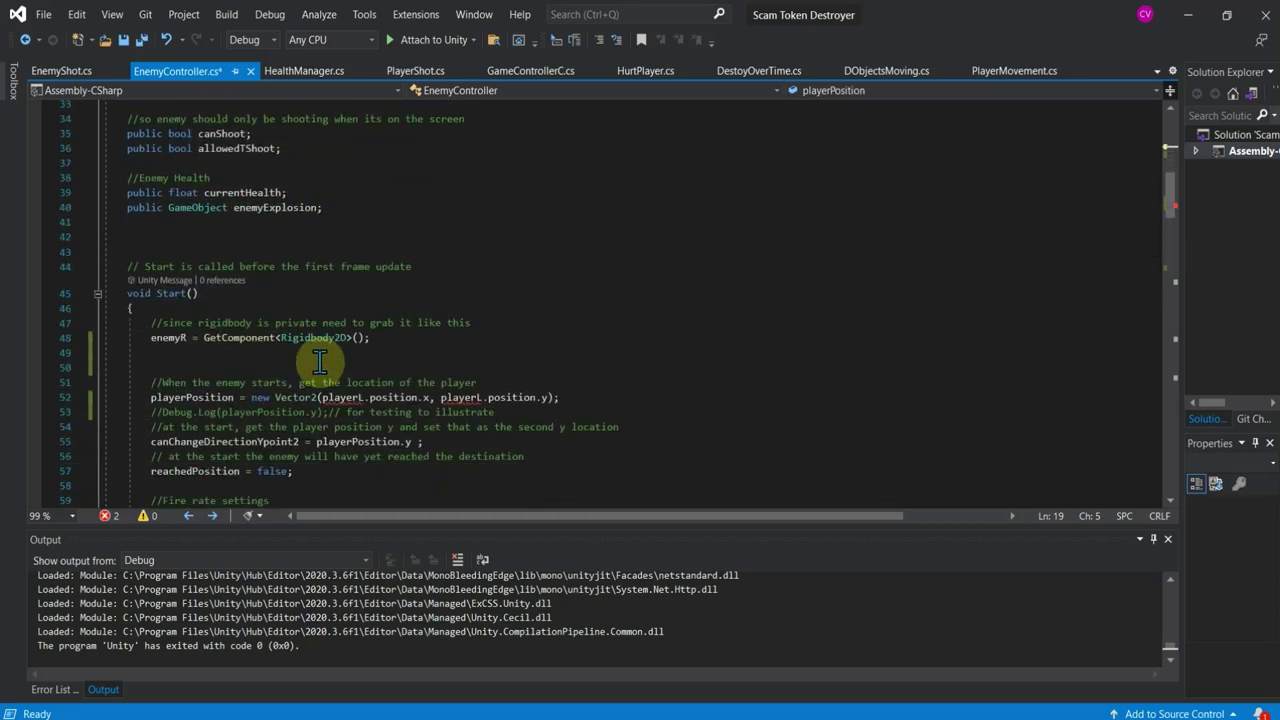
scroll(319, 362, "down", 2)
left_click(423, 250)
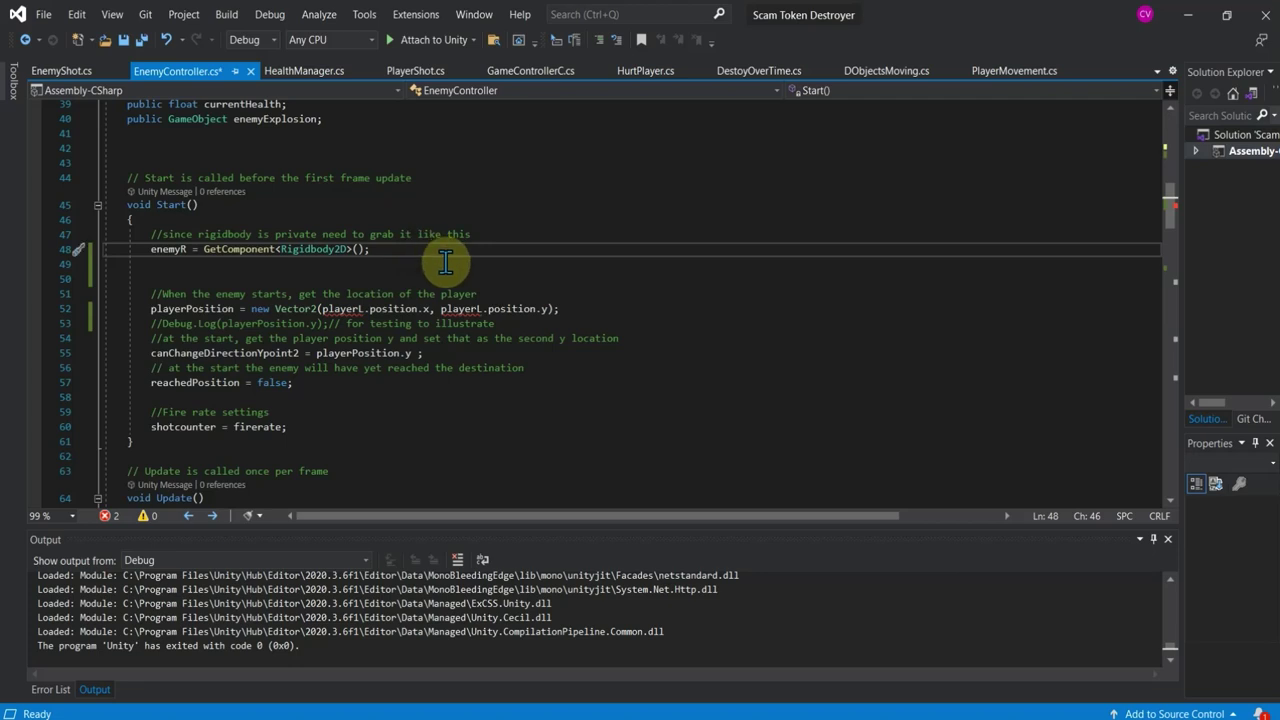
key("Return")
key("Return")
type("/")
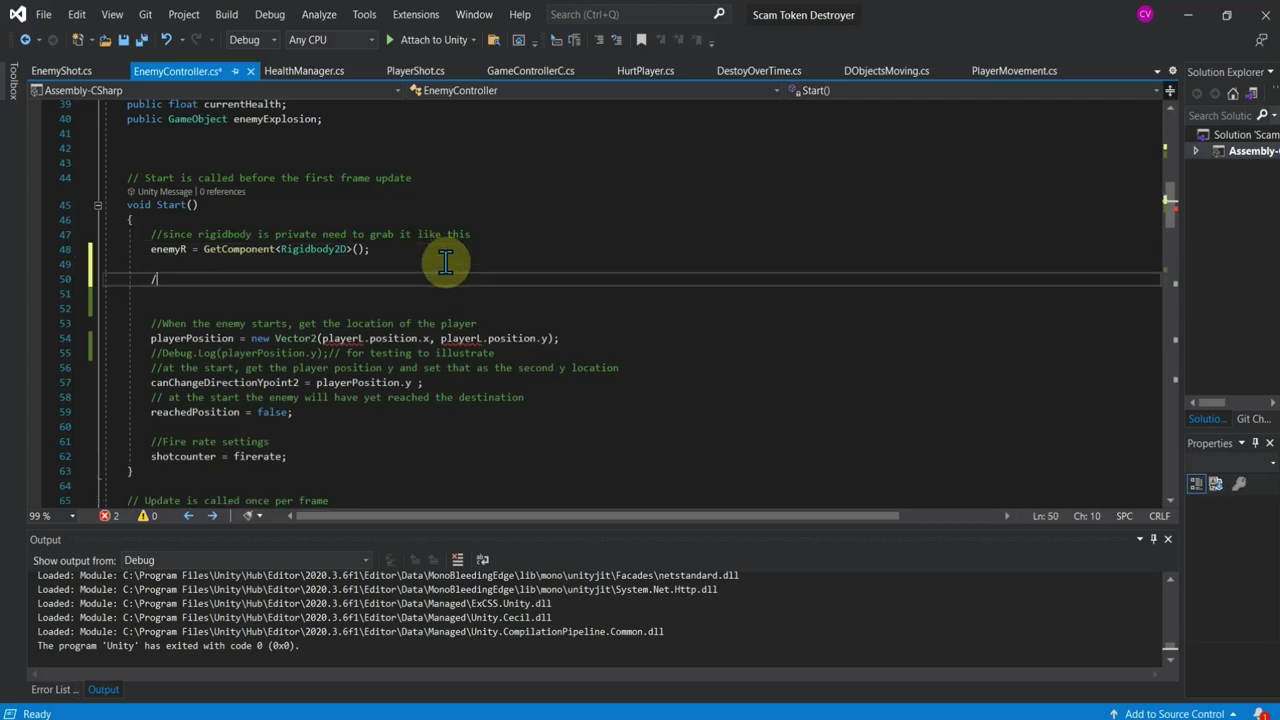
type("we")
type(" need to ")
type("get the ")
type("transform of")
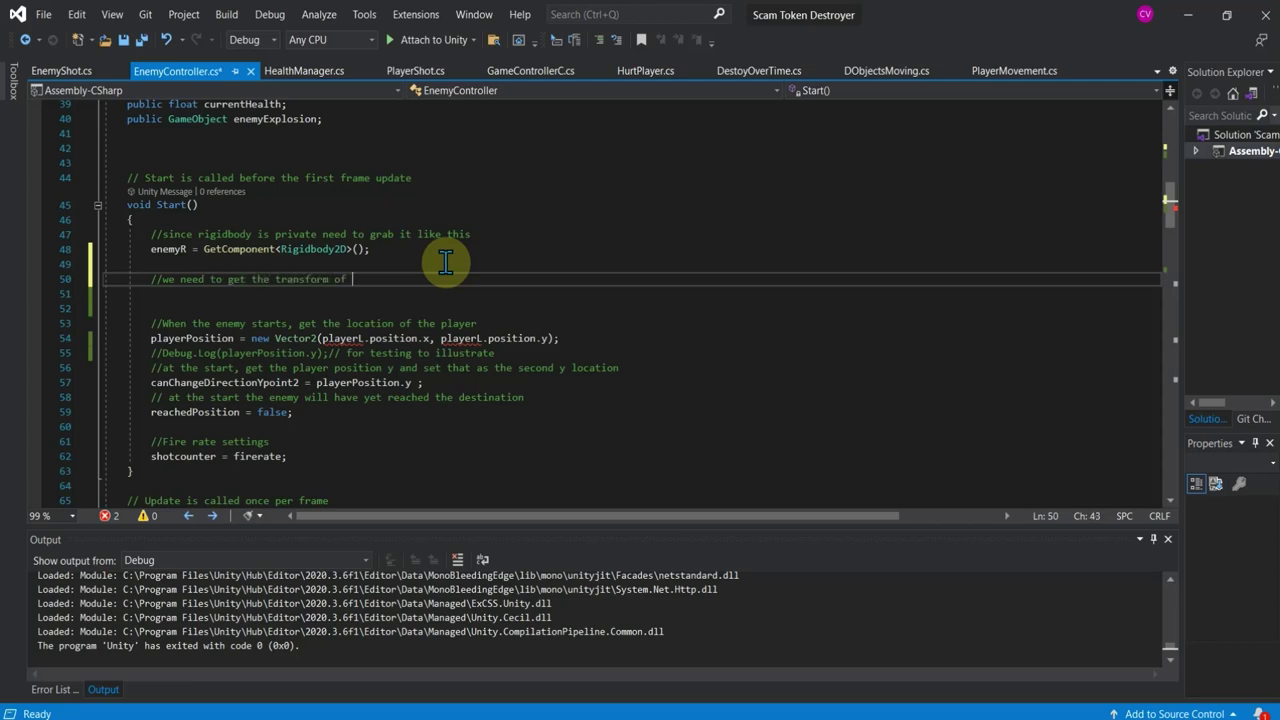
type("the player ")
type("but i")
type("t has to be ")
type("whilein a")
type("ctive")
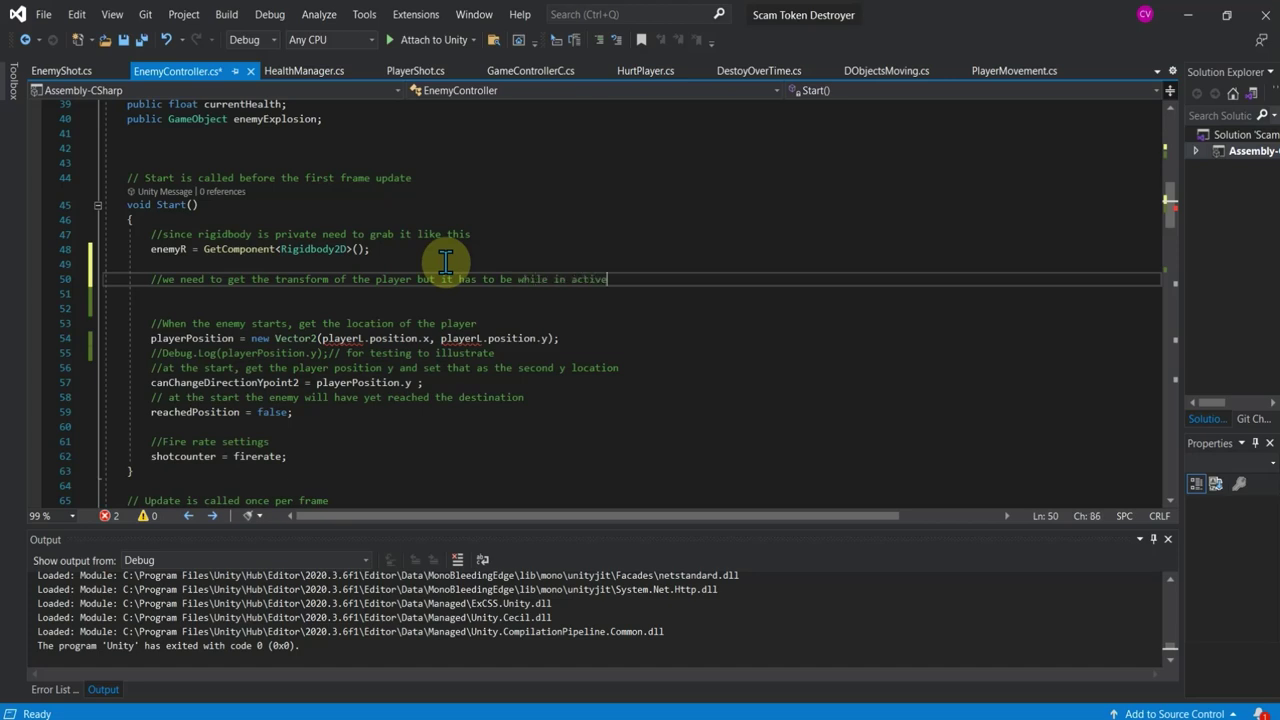
type(" scene")
type("...so lets get ")
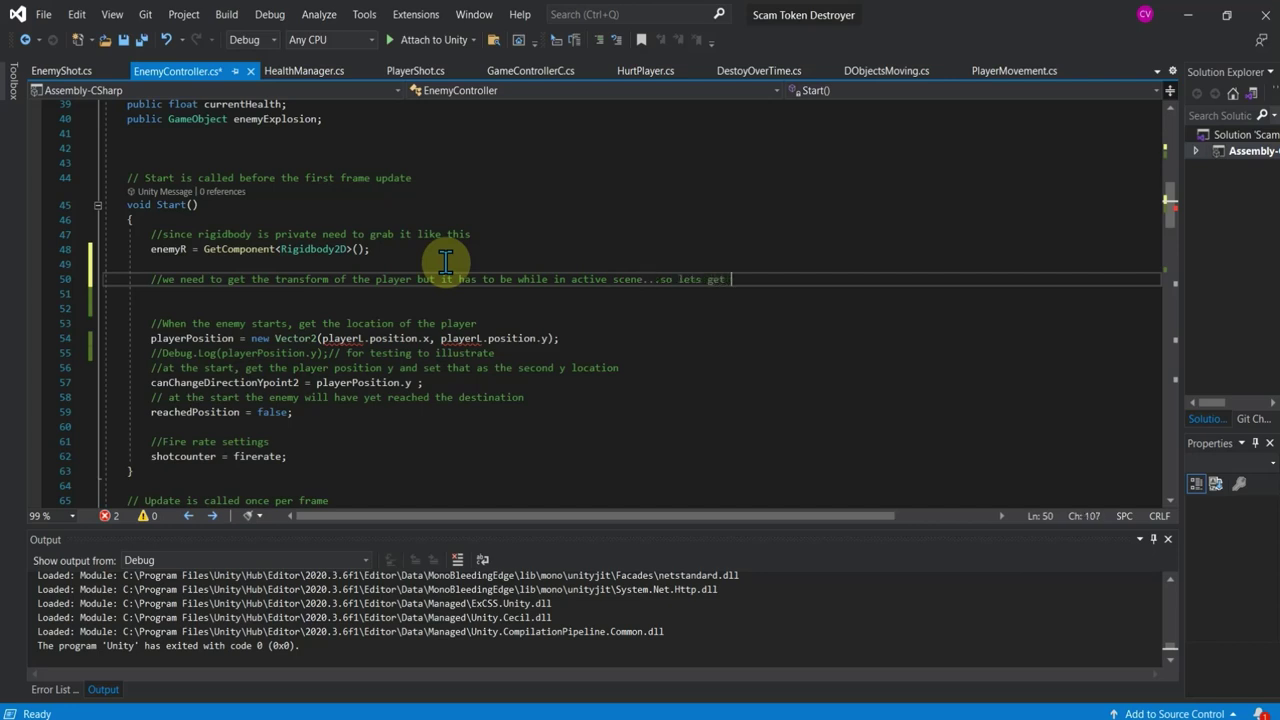
type("the ")
type("playe")
type("rs tranforms f")
type("ro")
type("m either the")
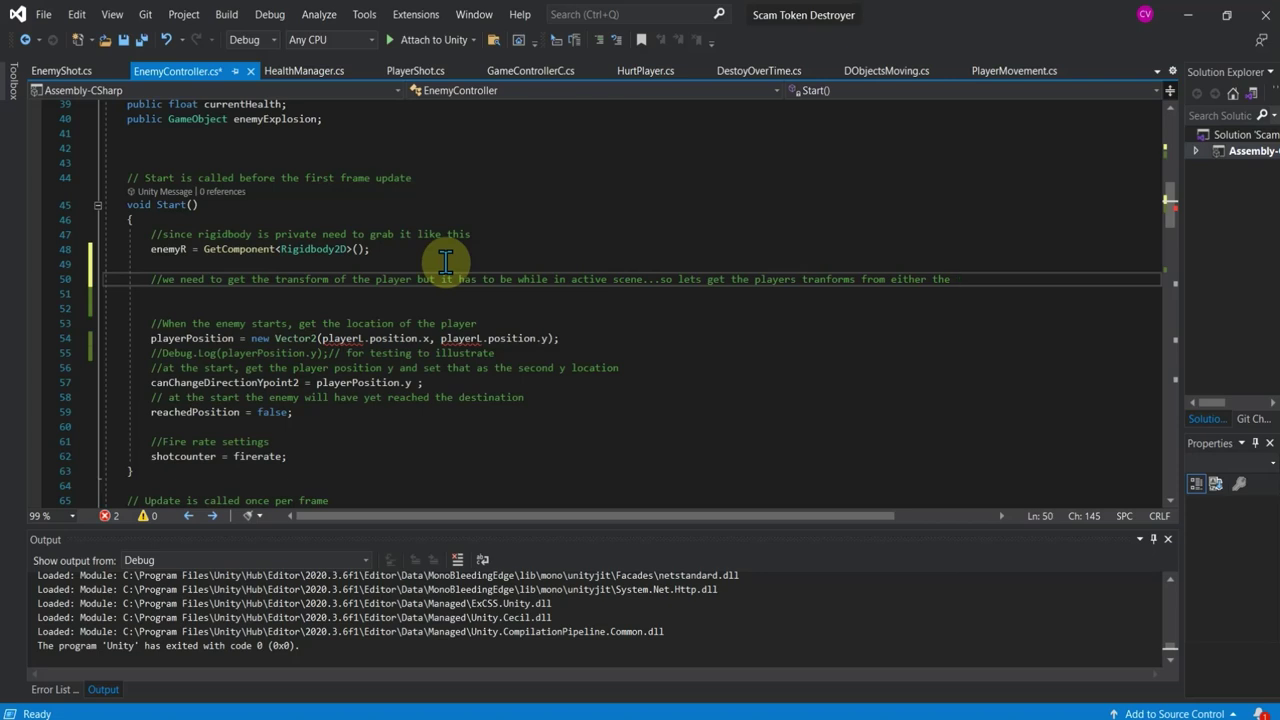
type("heal")
type("th")
type(" mamage")
key("BackSpace")
key("BackSpace")
key("BackSpace")
type("nager or g")
type("amecontr")
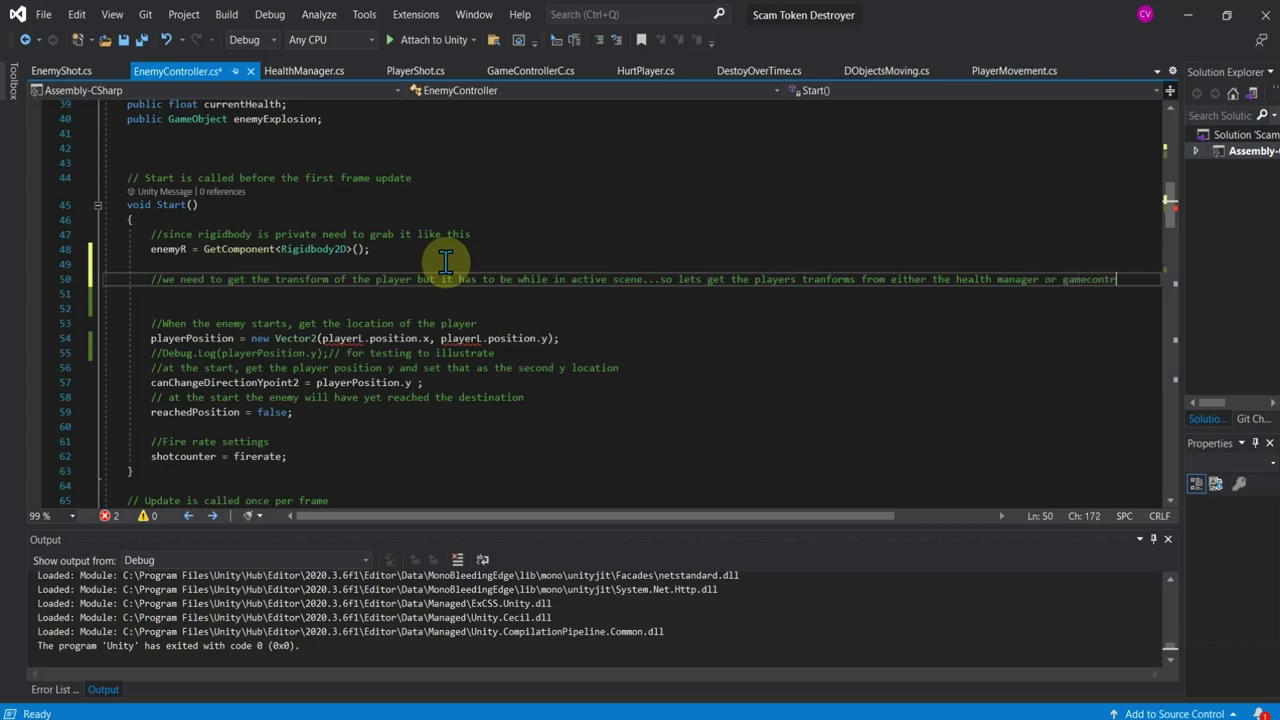
type("oller")
key("Return")
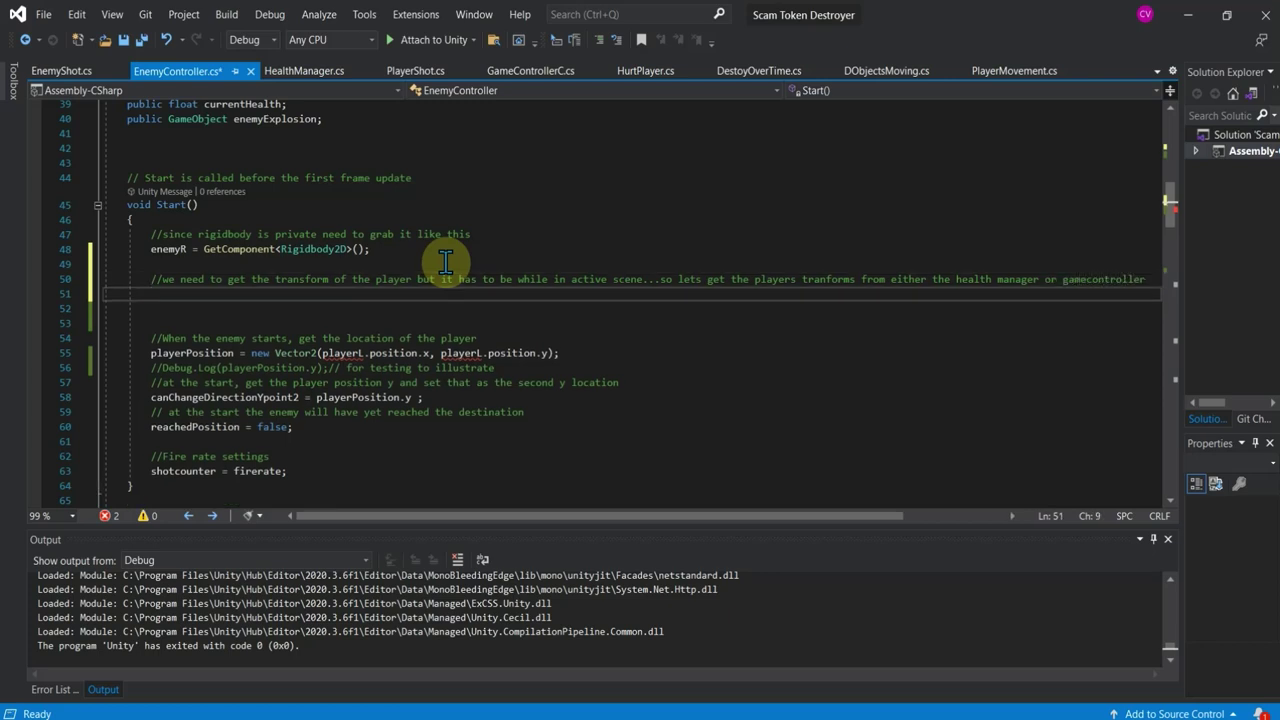
Step: Comment in Start() that the health manager is chosen to account for the inactive player's transform
type("//we are ")
type("go")
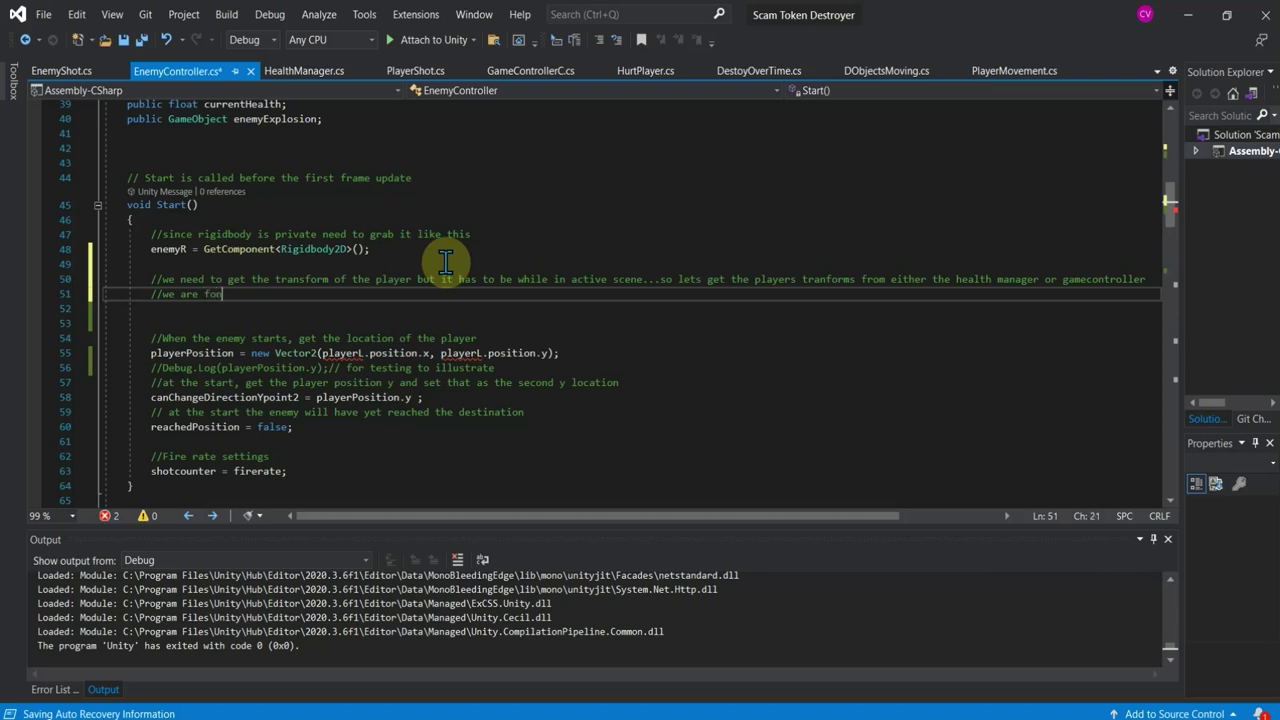
type("nna ")
type("choose ")
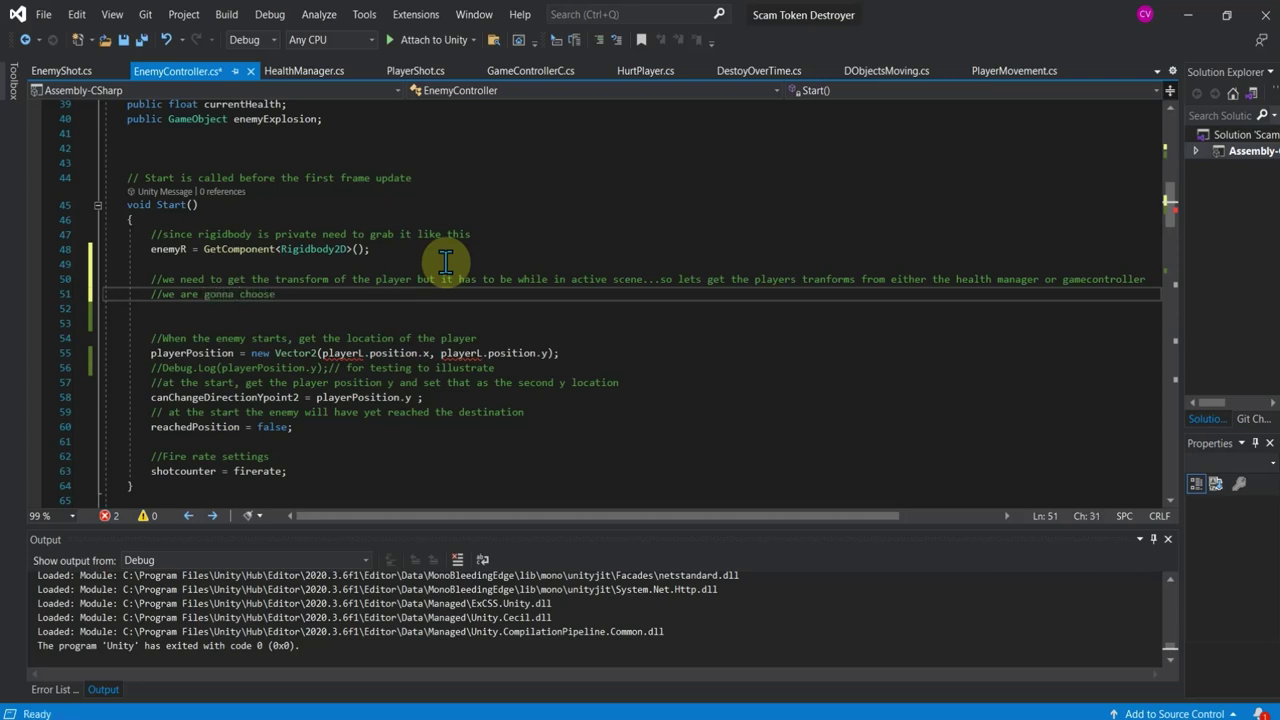
type("the he")
type("alth man")
type("age")
type("r becaue")
key("BackSpace")
key("BackSpace")
type("se we need ")
type("to take into a")
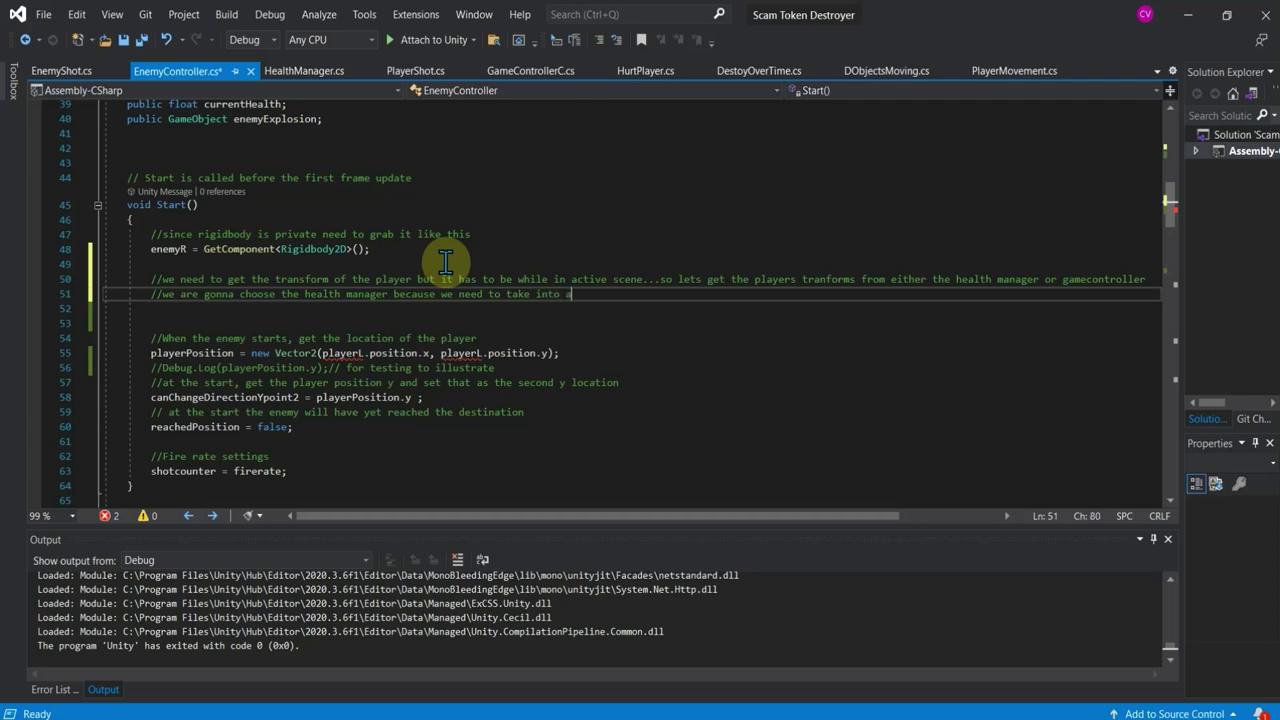
type("ccount the tr")
type("ansform of")
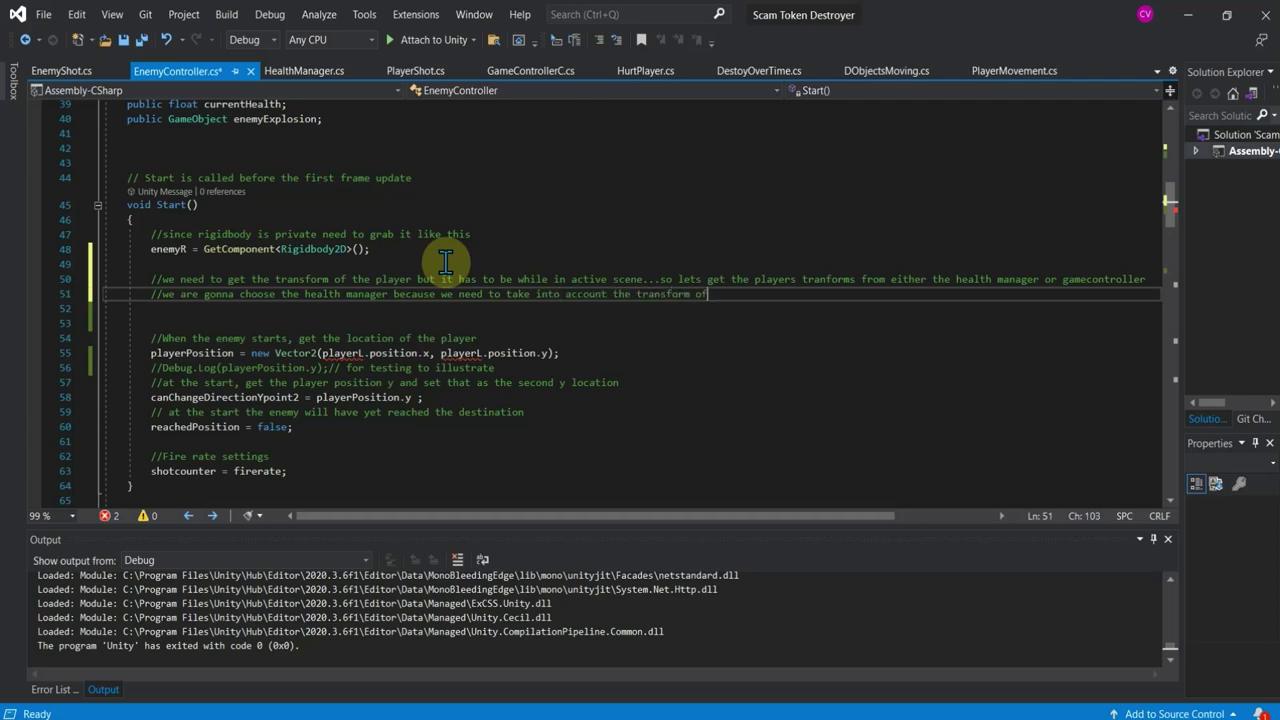
type(" the player wh")
type("en inactive")
type("...")
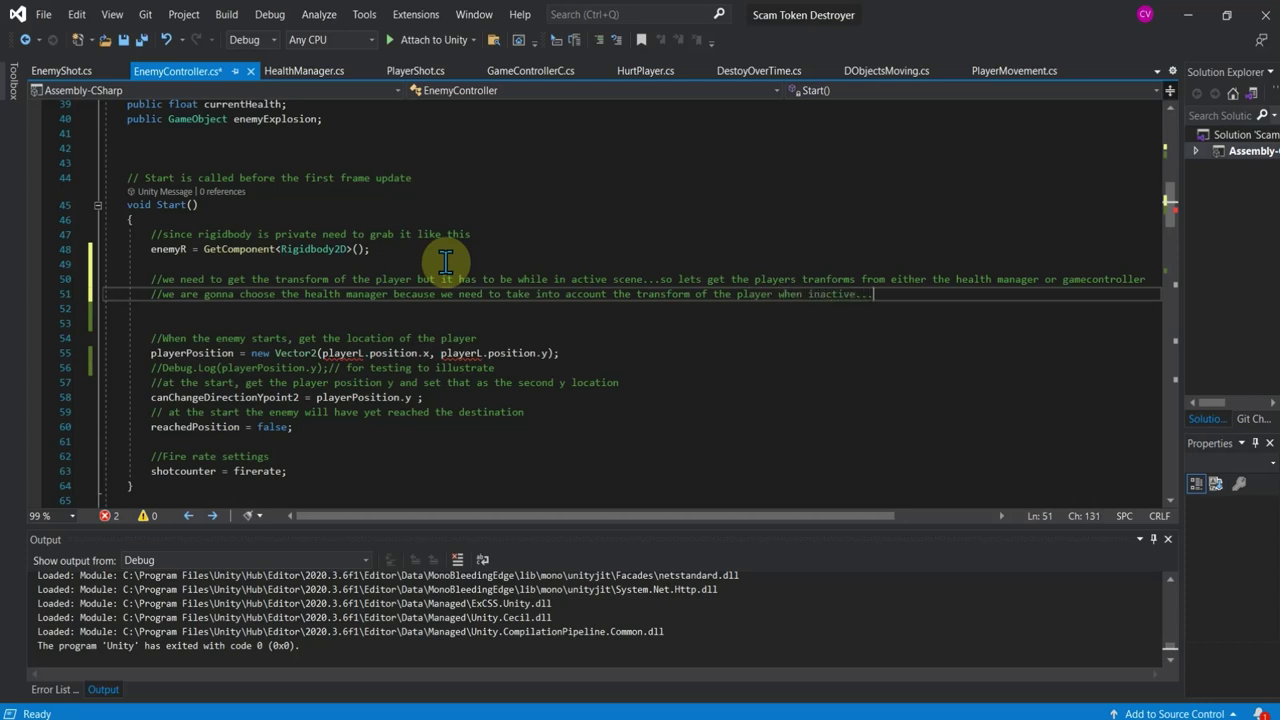
key("Return")
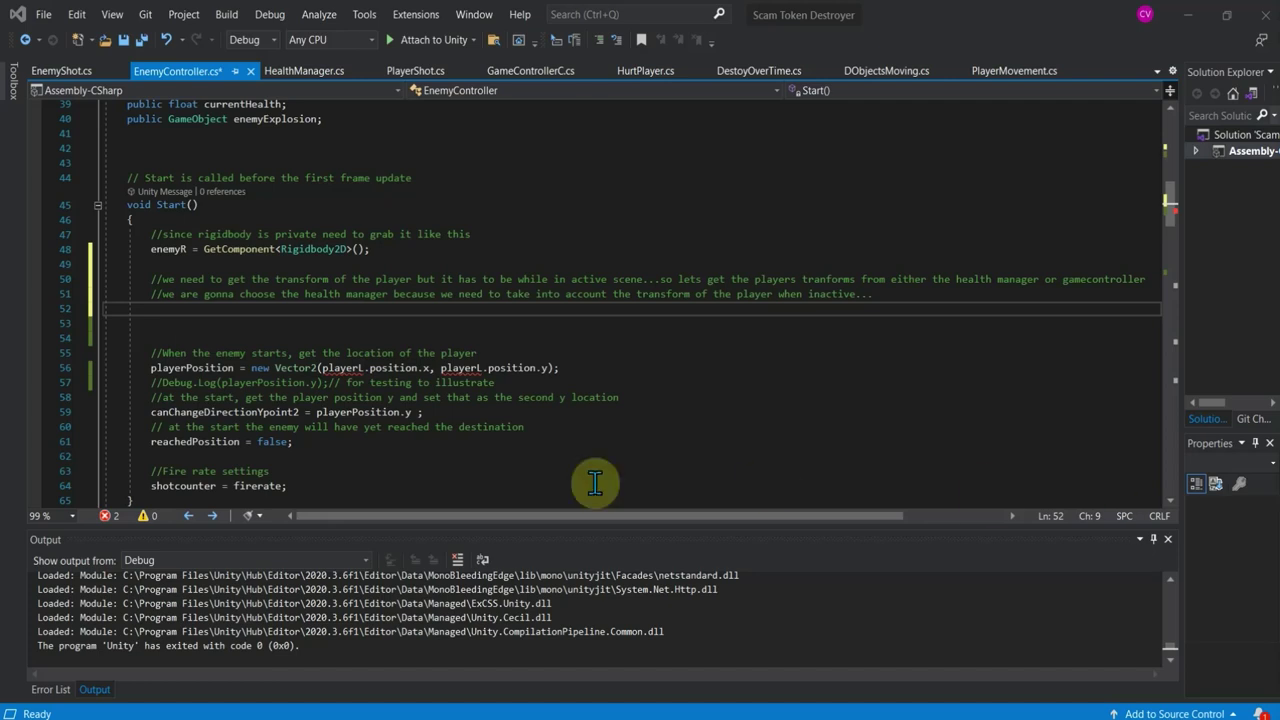
left_click(270, 313)
Step: Delete the three old player position lines from Start()
key("Return")
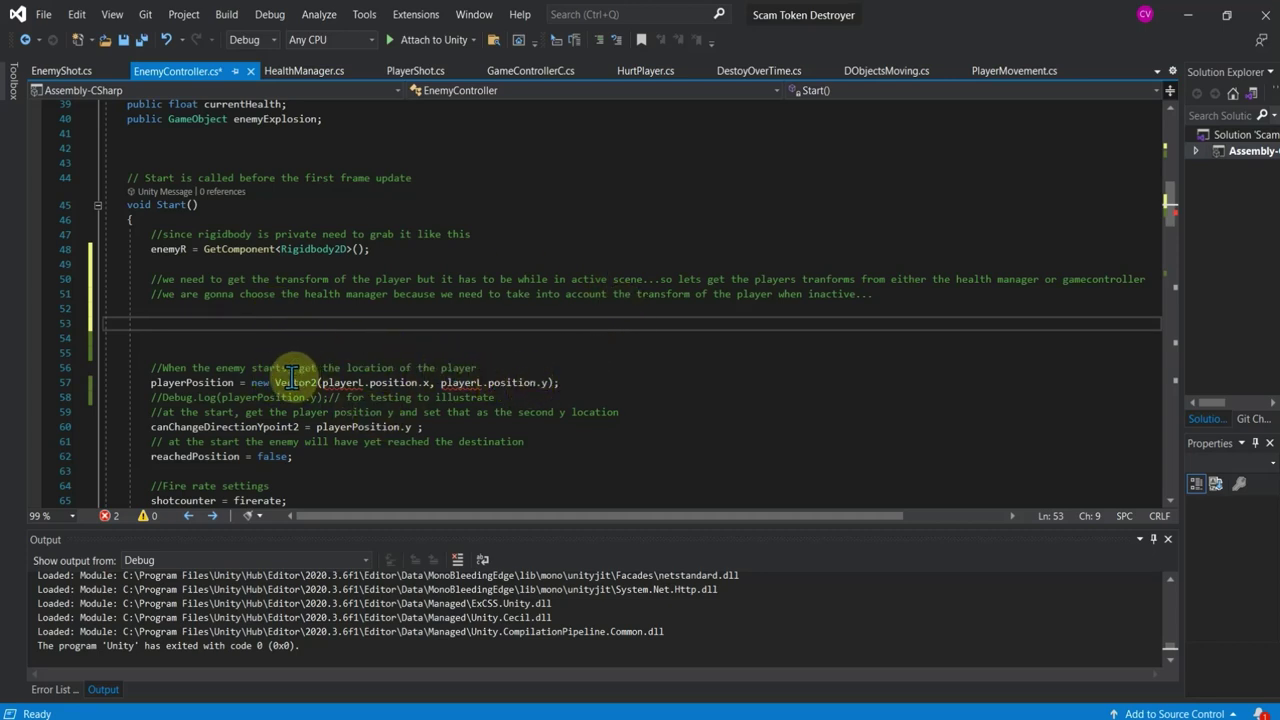
left_click(505, 394)
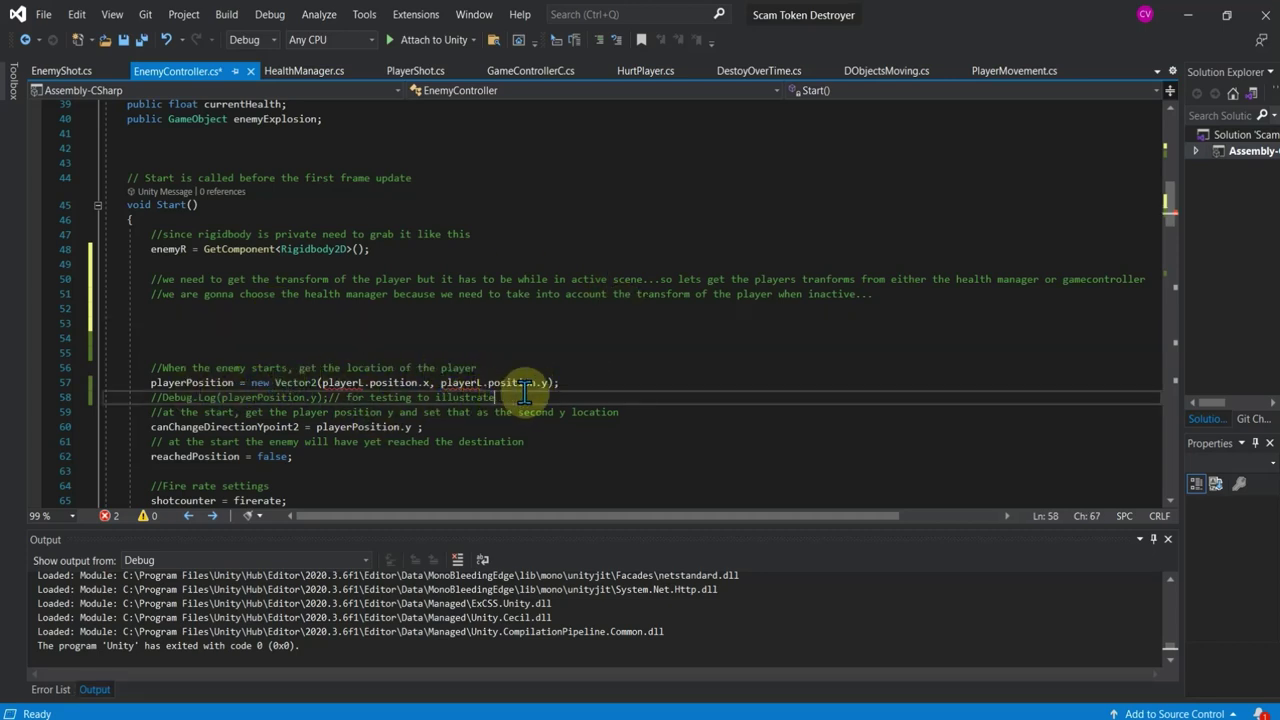
left_click_drag(522, 393, 105, 362)
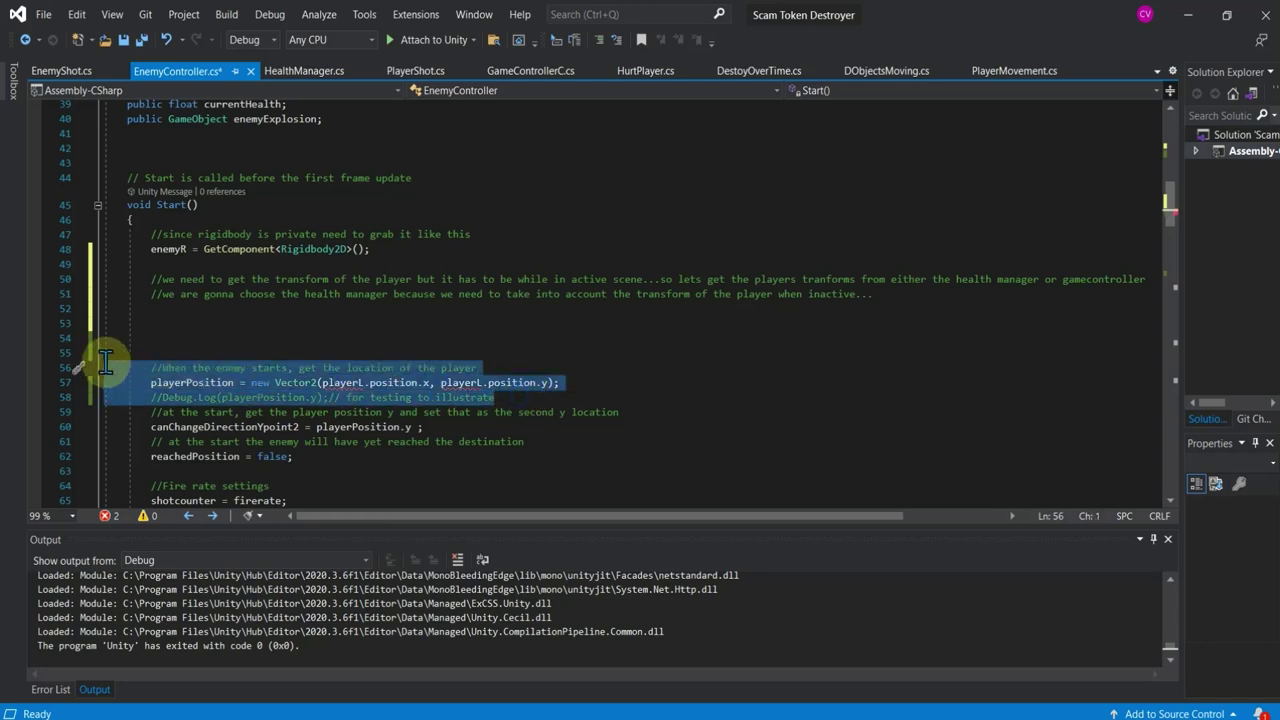
key("Delete")
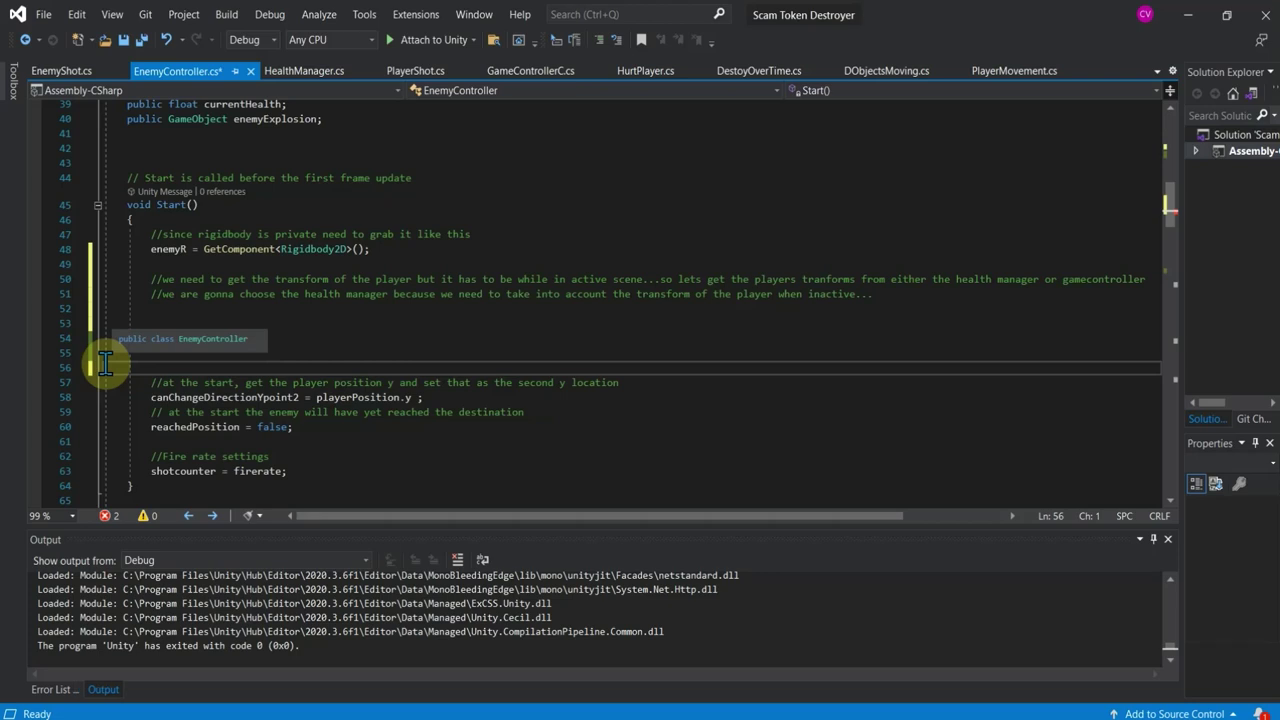
Step: Begin an if condition with HealthManager.instance.ThePlayer.transform using autocomplete
left_click(203, 325)
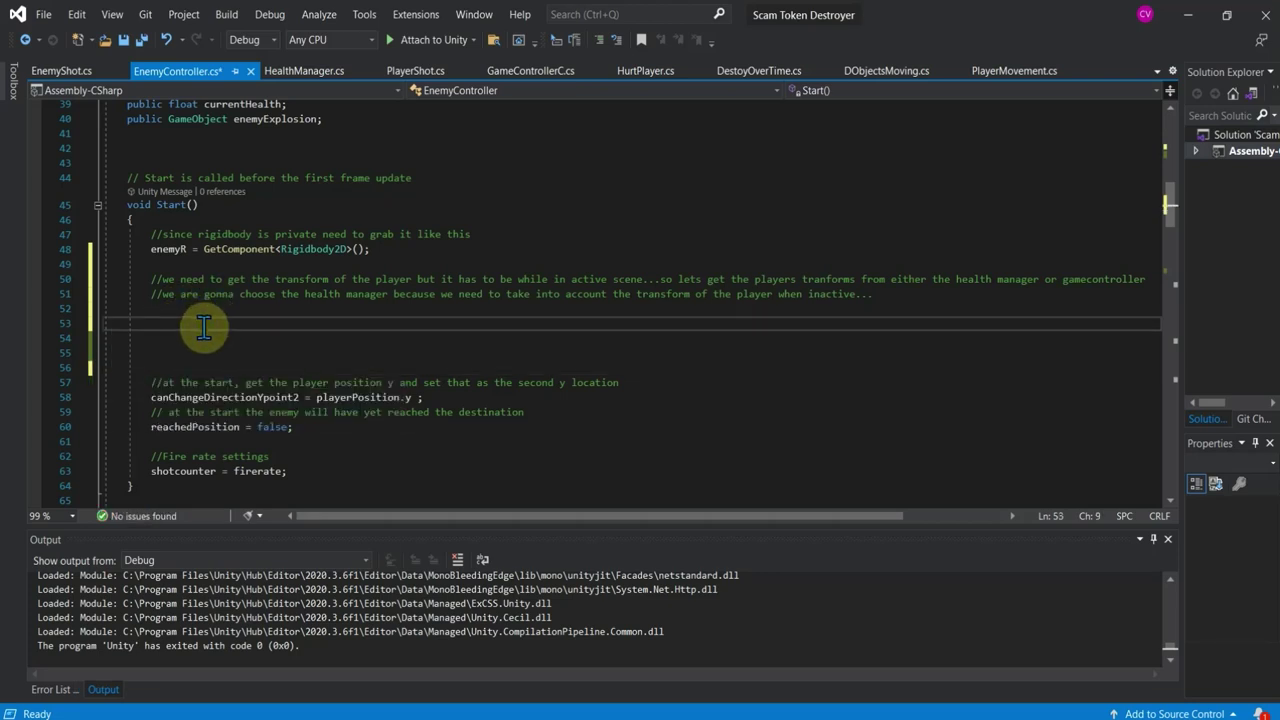
type("if(")
type("Hea")
key("Tab")
type(".i")
key("Tab")
type(".")
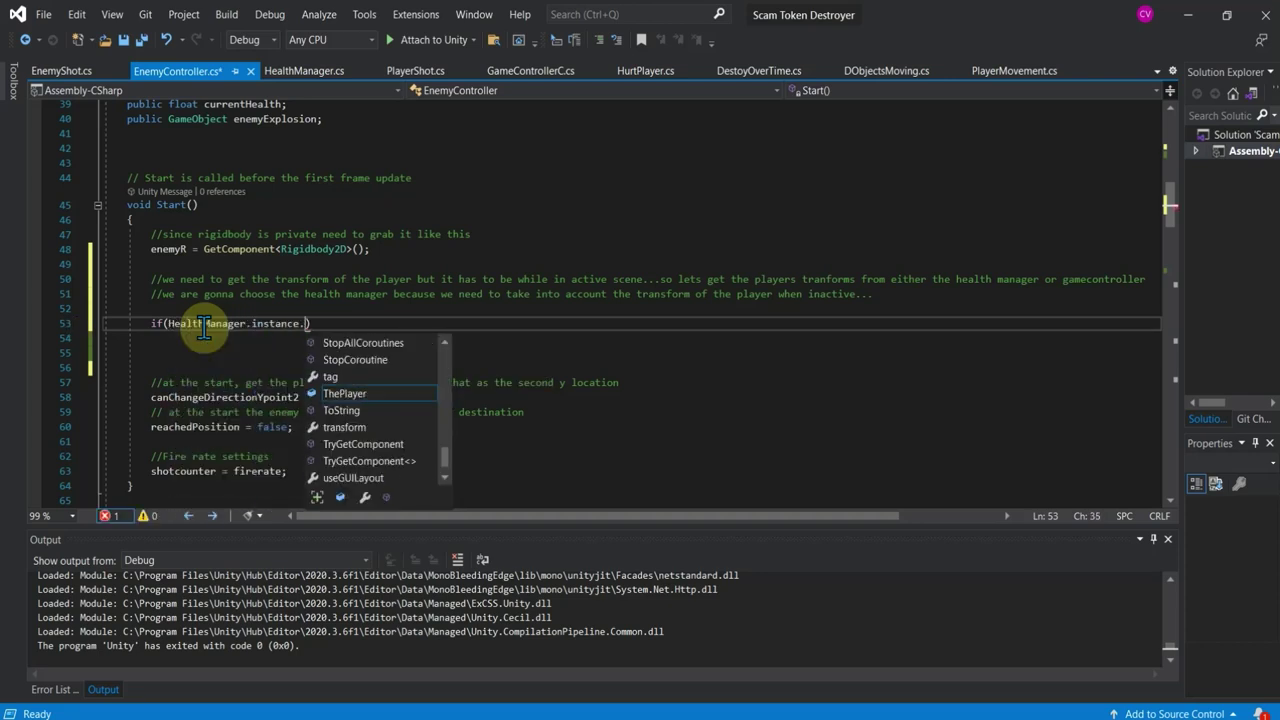
type("the")
key("Tab")
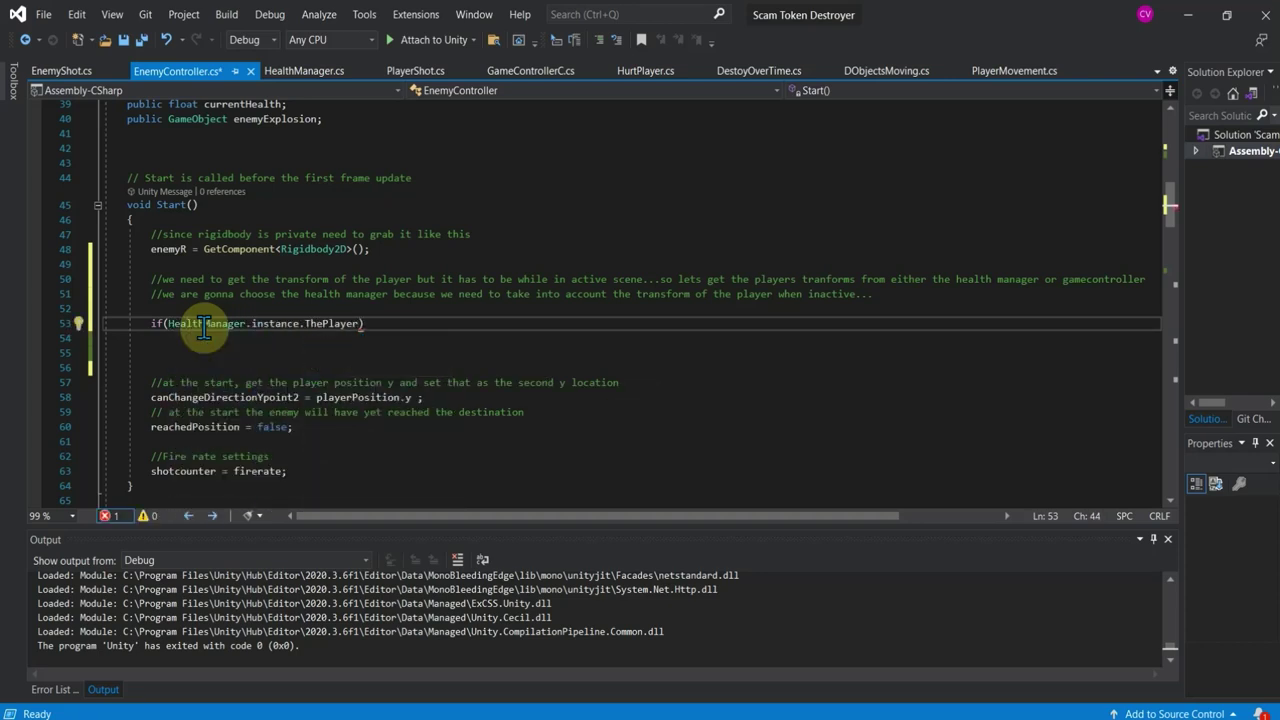
type(".t")
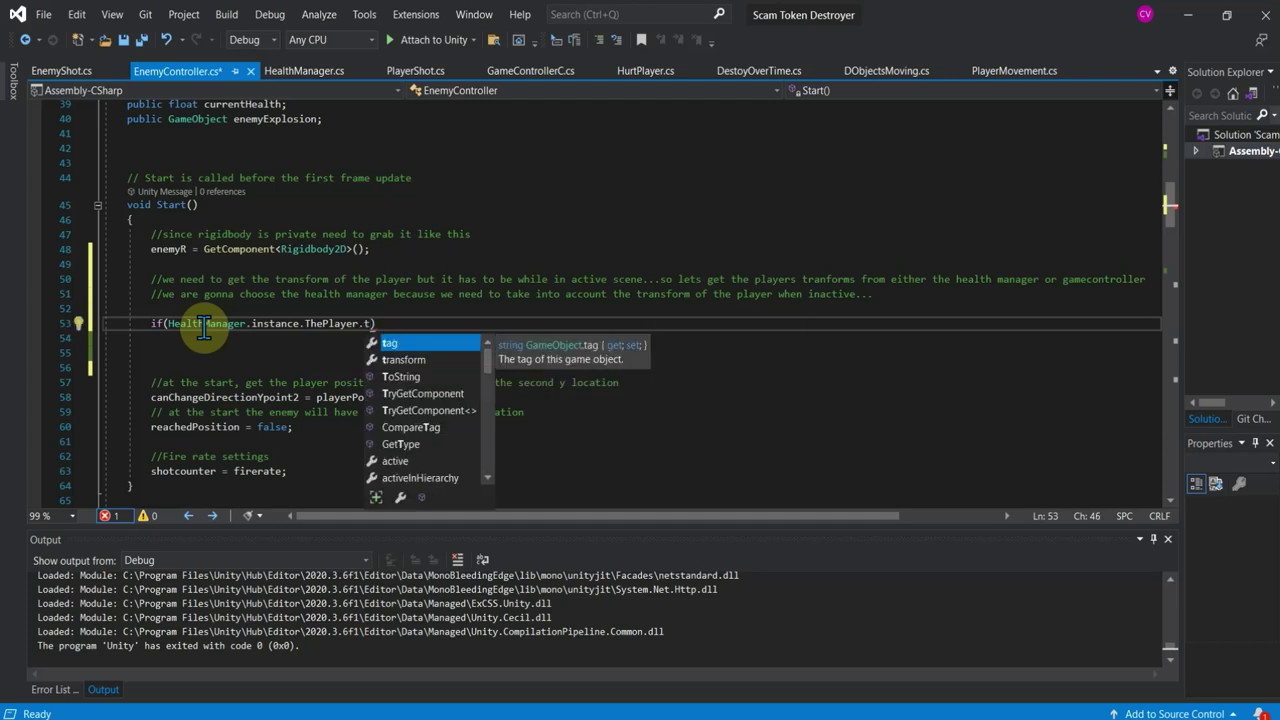
type("r")
key("Tab")
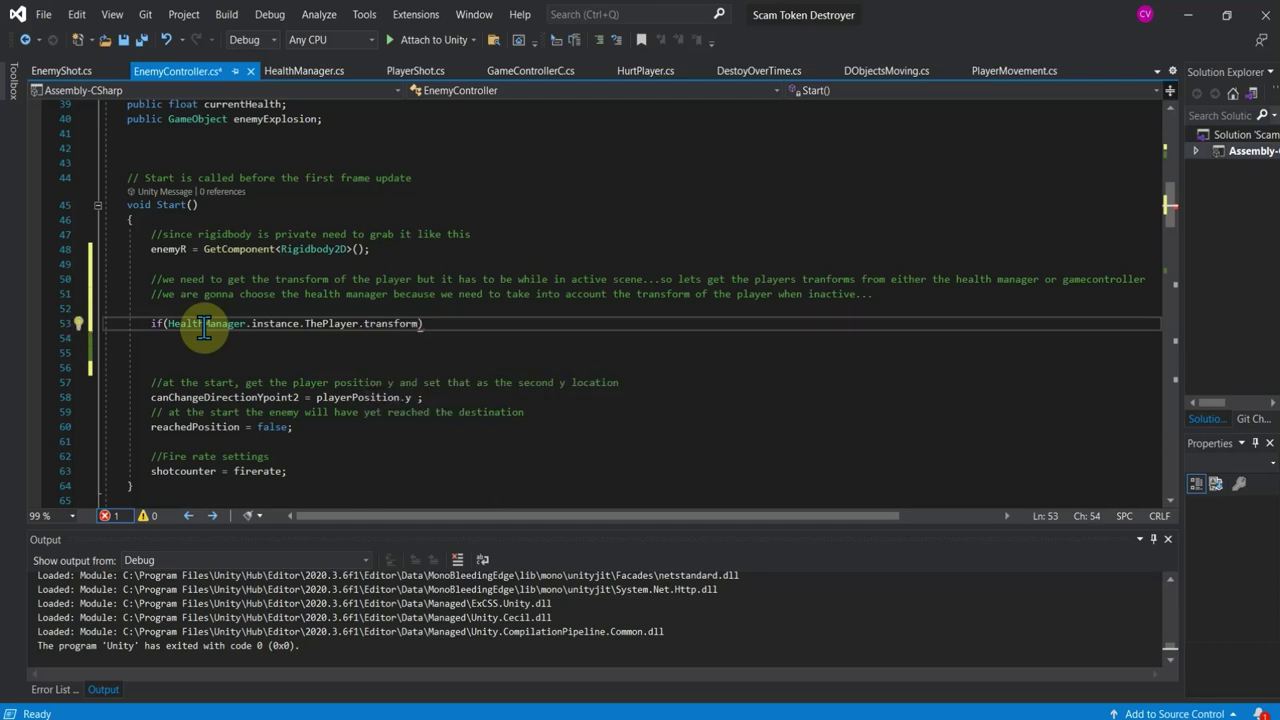
type(".po")
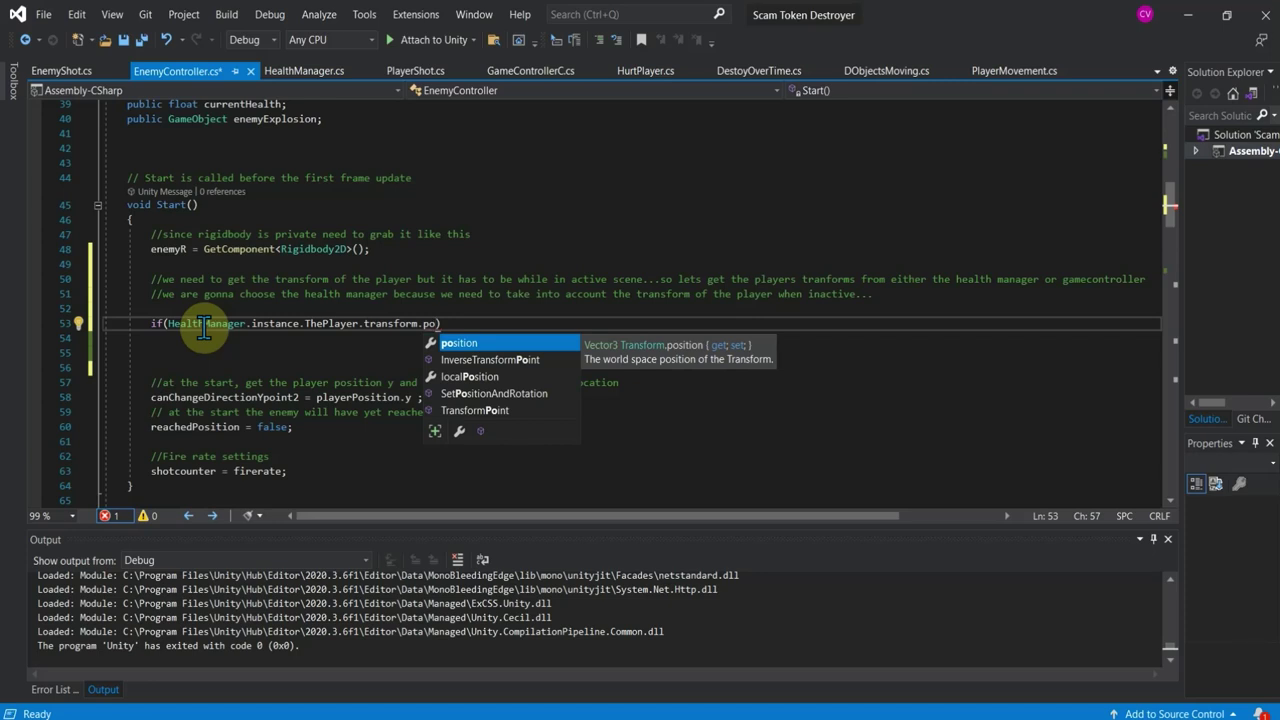
Step: Replace the transform.position part of the condition with activeInHierarchy
key("BackSpace")
key("BackSpace")
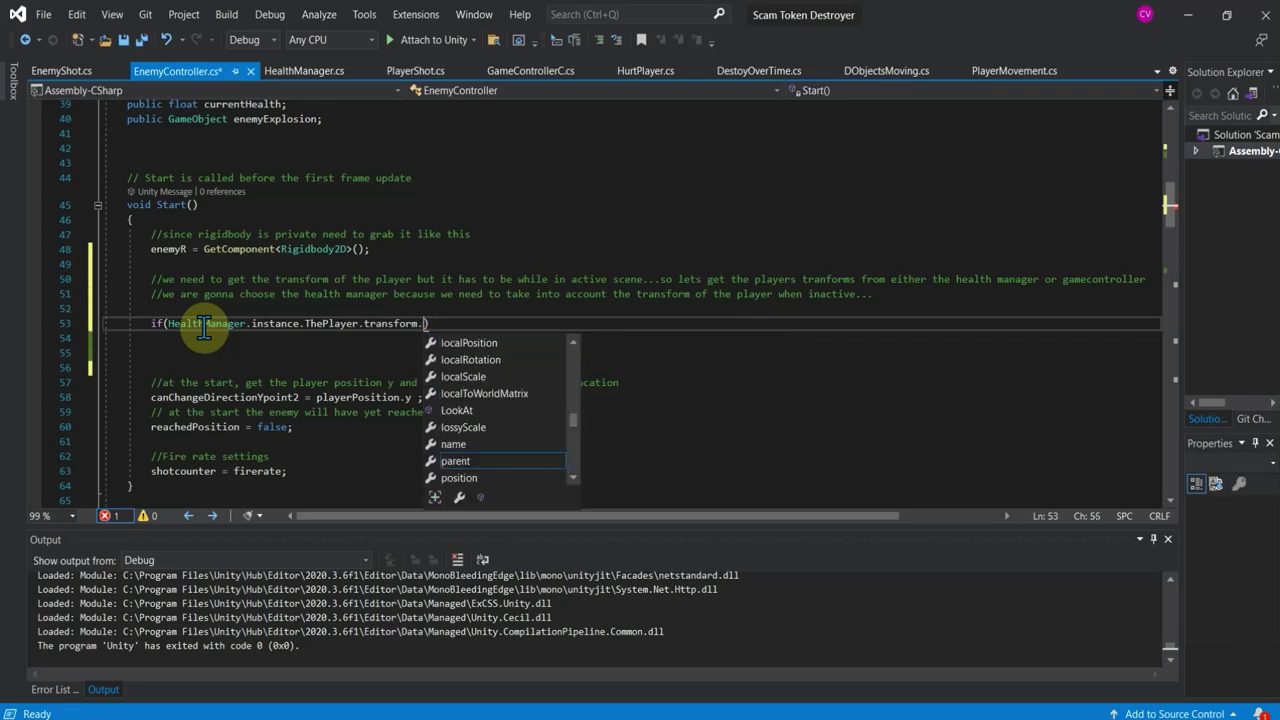
key("BackSpace")
key("BackSpace")
key("BackSpace")
key("BackSpace")
key("BackSpace")
key("BackSpace")
key("BackSpace")
key("BackSpace")
key("BackSpace")
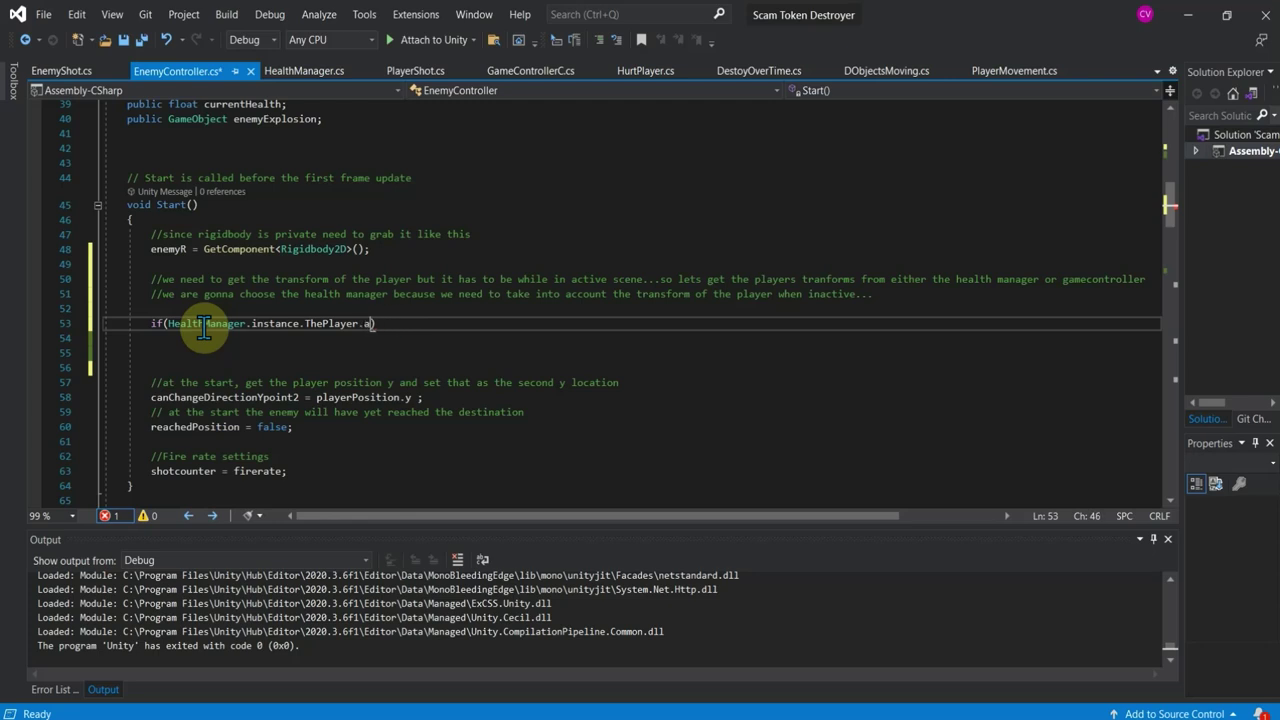
type("ac")
key("Tab")
key("BackSpace")
key("BackSpace")
key("BackSpace")
key("ctrl+space")
key("Down")
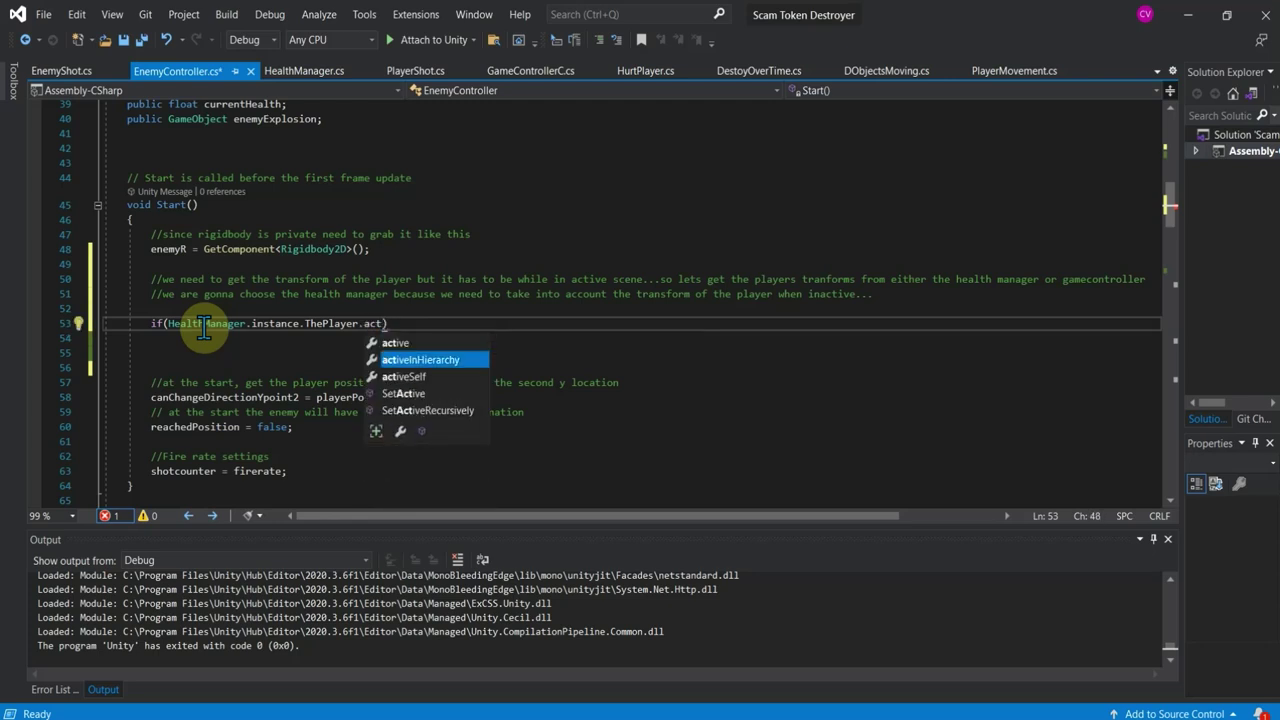
key("Down")
key("Up")
key("Tab")
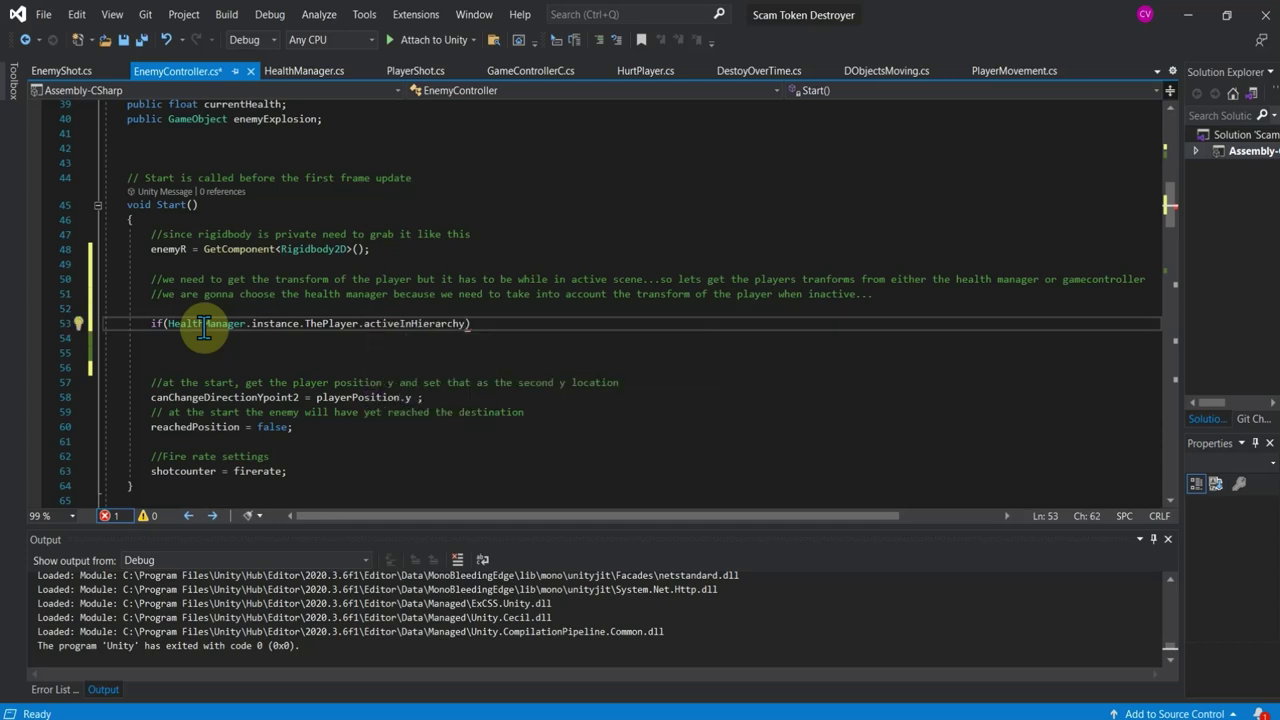
Step: Finish the condition with == true, comment 'if the player is active in the scene', and open braces
type("==")
type(" true")
key("Right")
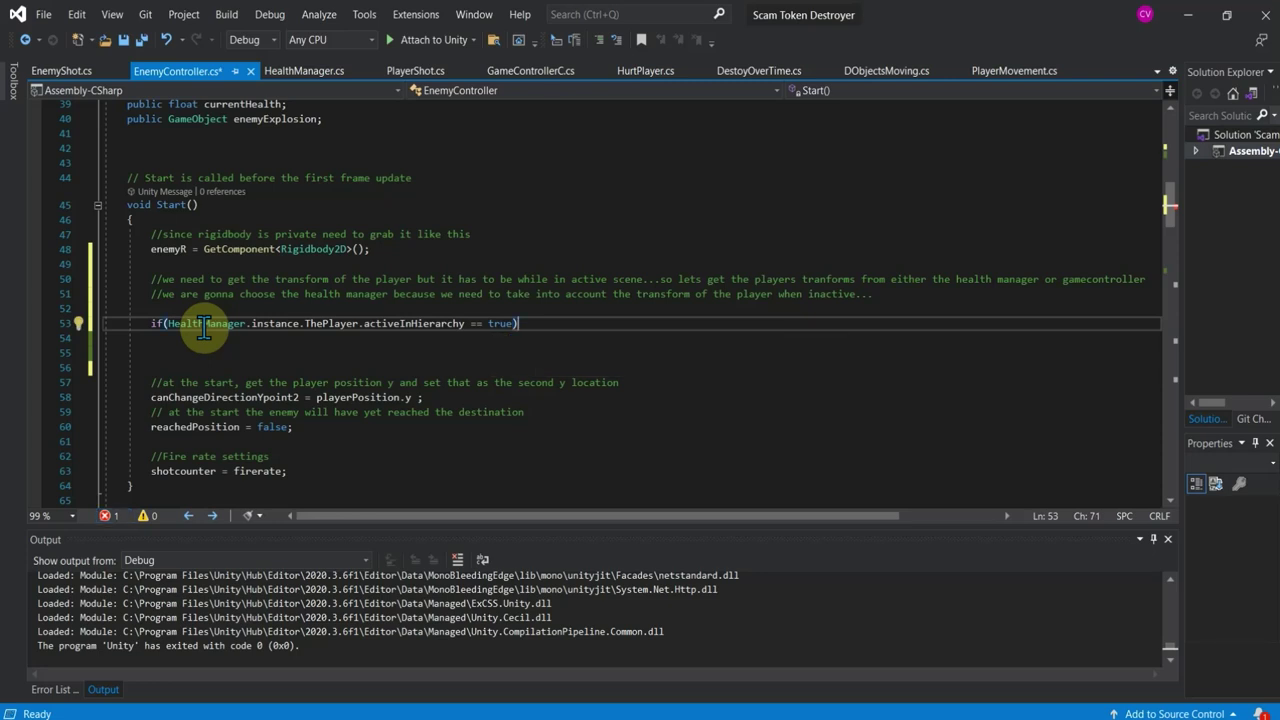
type("//this jus")
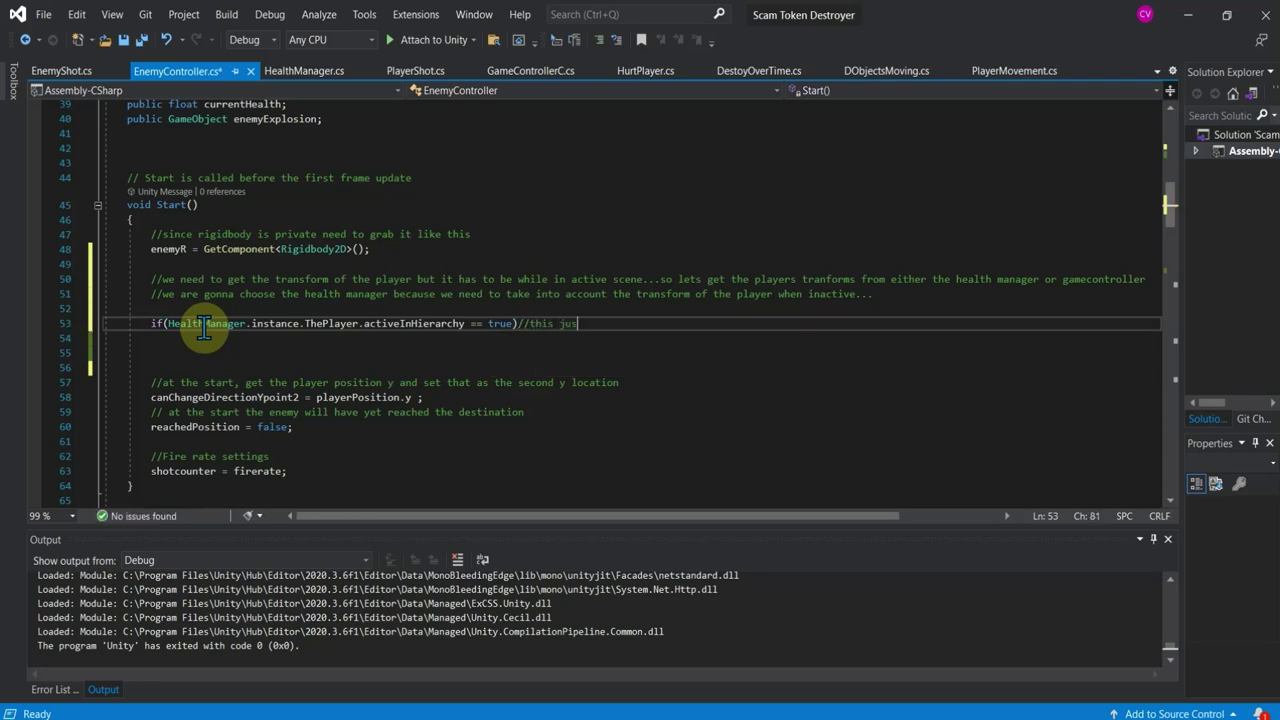
type("t means ")
type("if the player")
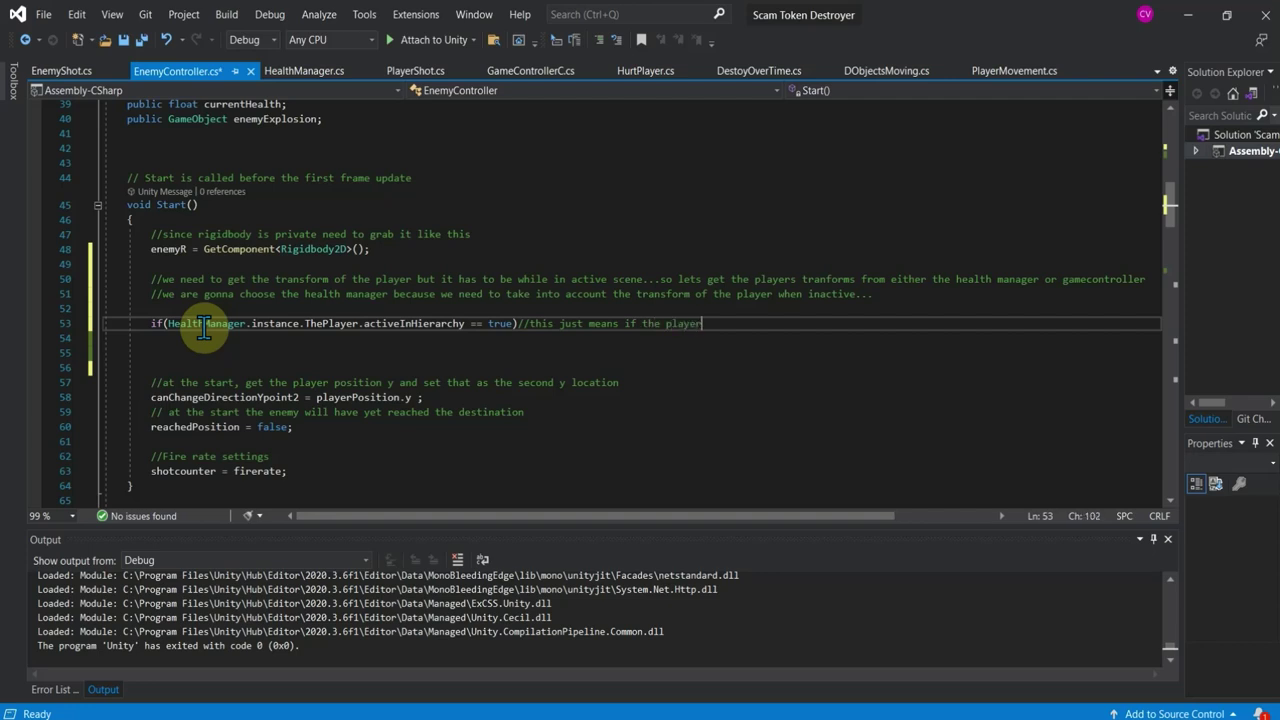
type(" is active in t")
type("he scene")
key("Return")
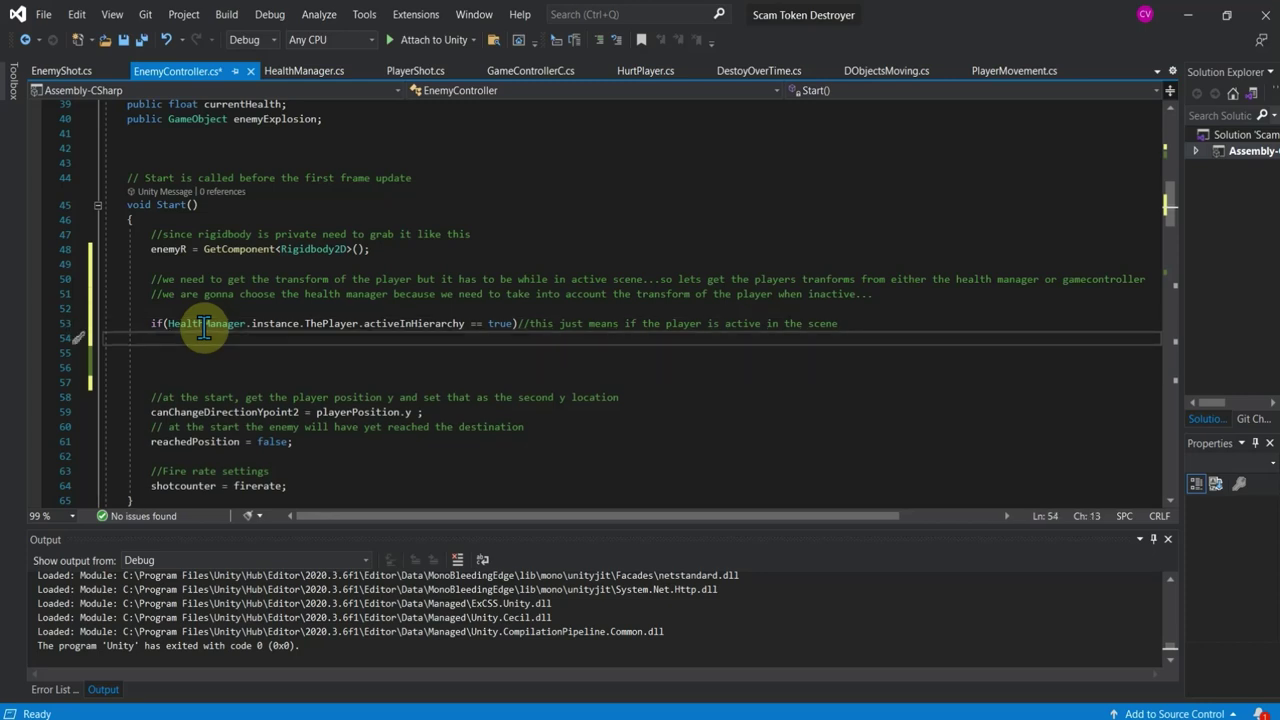
type("{")
key("Return")
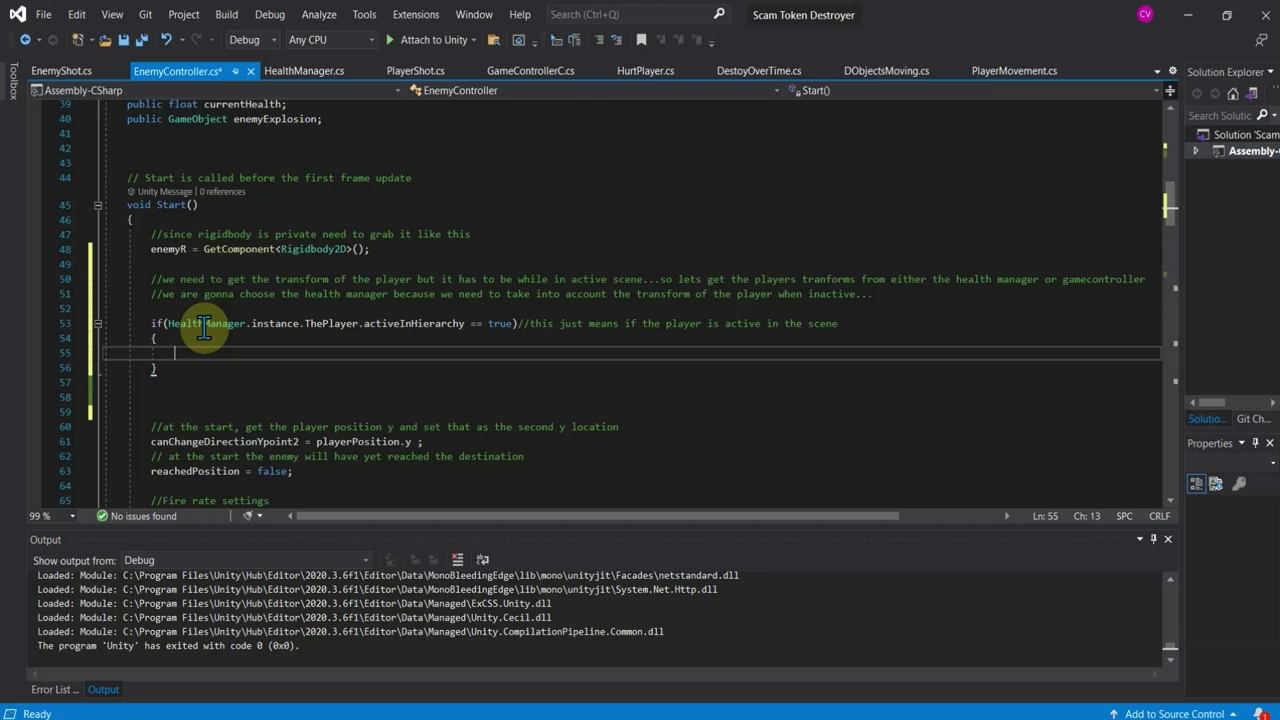
Step: In the if body, start playerPosition = new Vector2(HealthManager.instance.ThePlayer.transform.position.x,
type("pla")
key("Tab")
type("=")
key("Escape")
type("ew Vec")
key("Tab")
type("(Hea")
key("Tab")
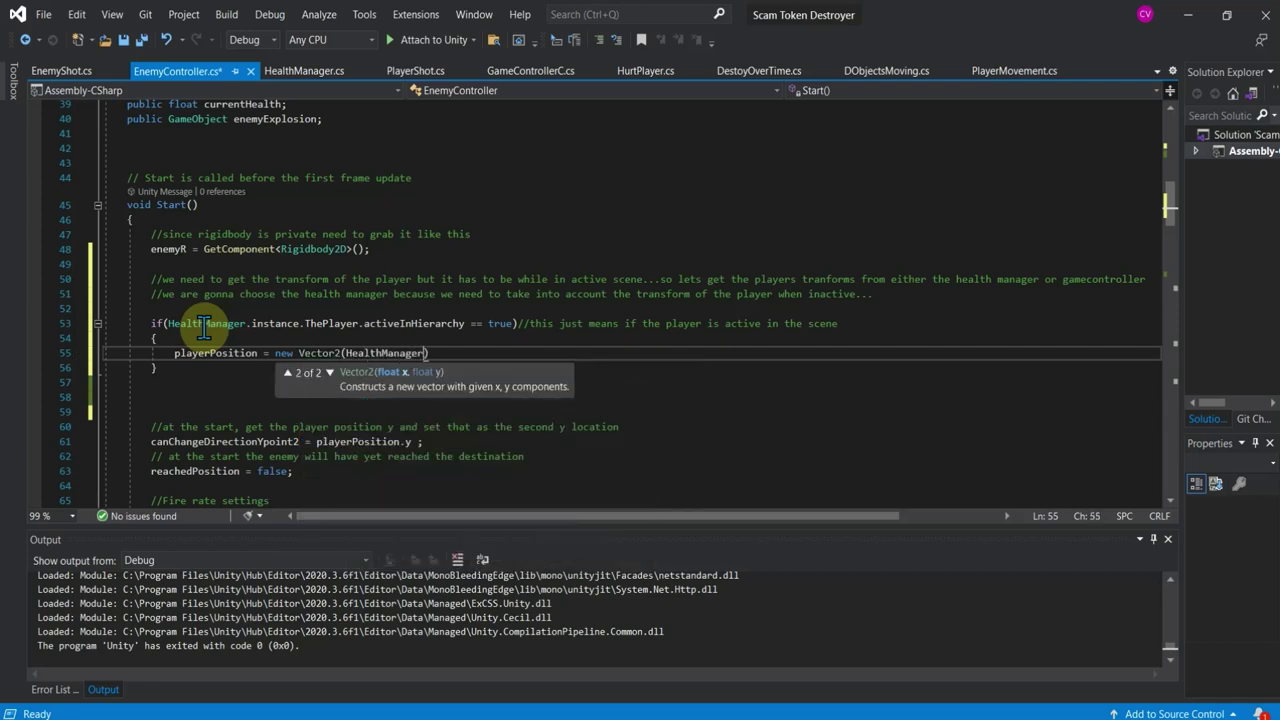
type(".ins")
key("Tab")
type(".")
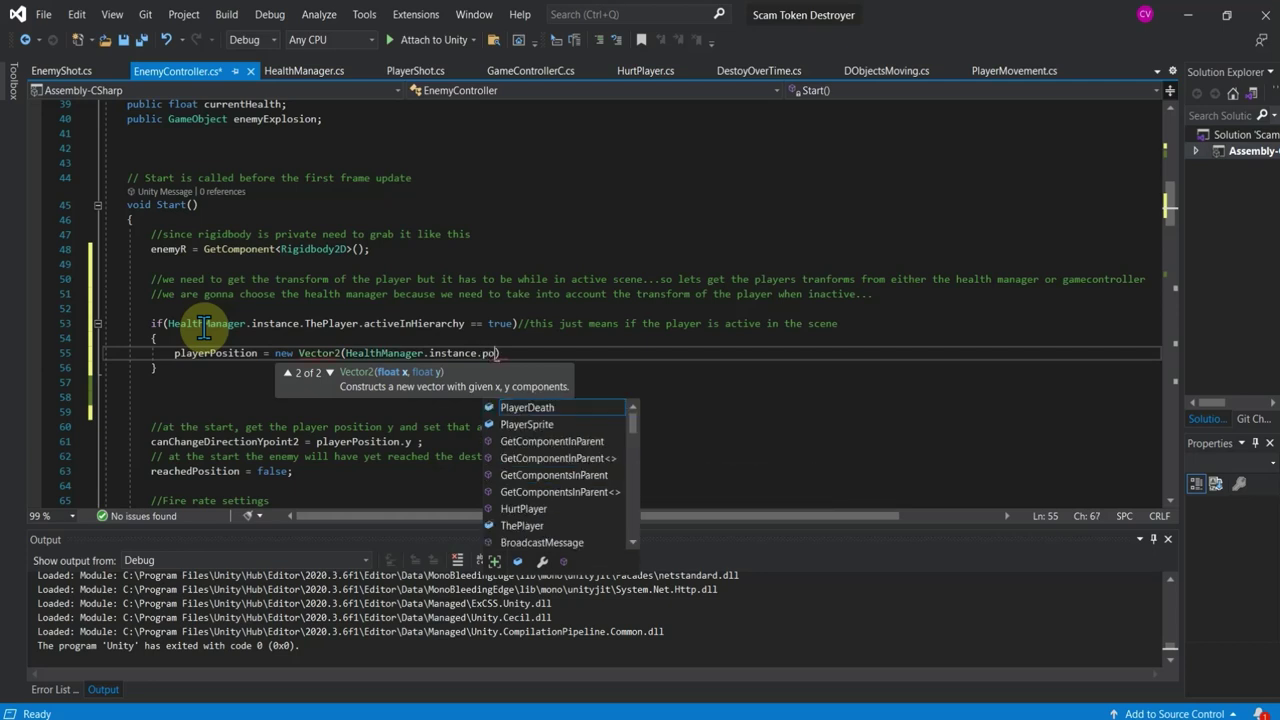
type("the")
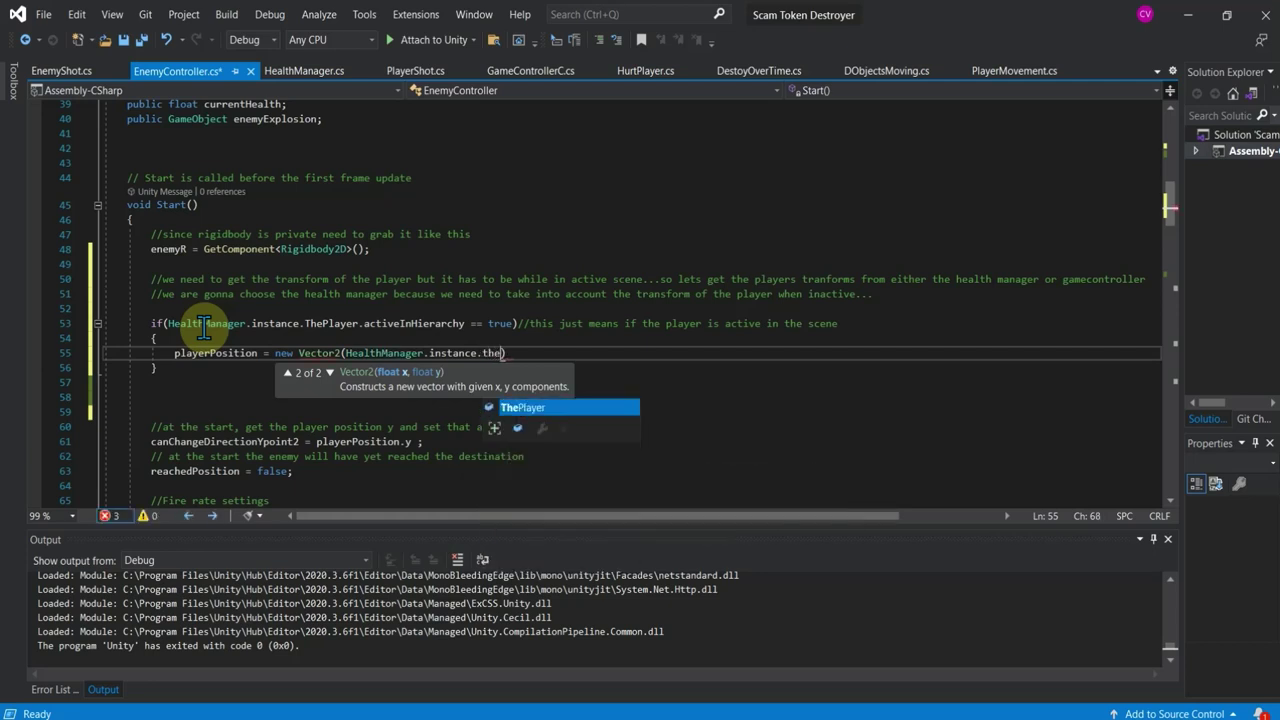
key("Tab")
type(".")
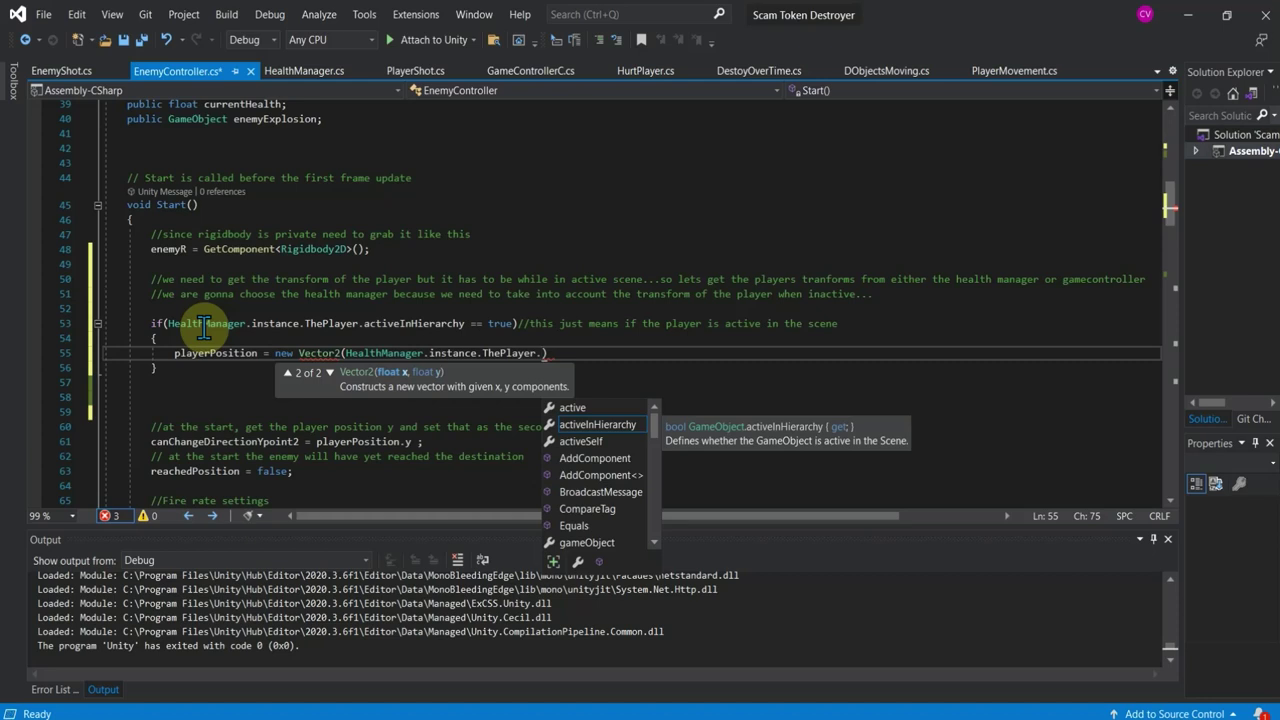
type("tr")
key("Tab")
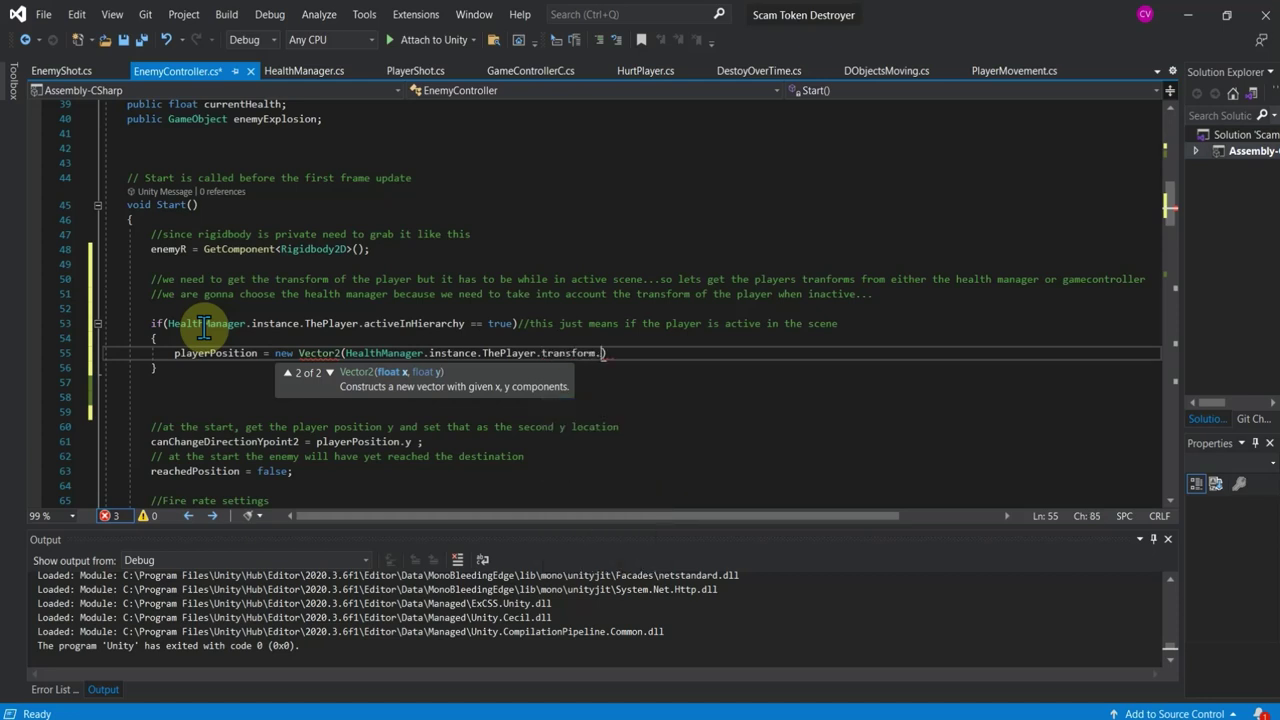
type(".positi")
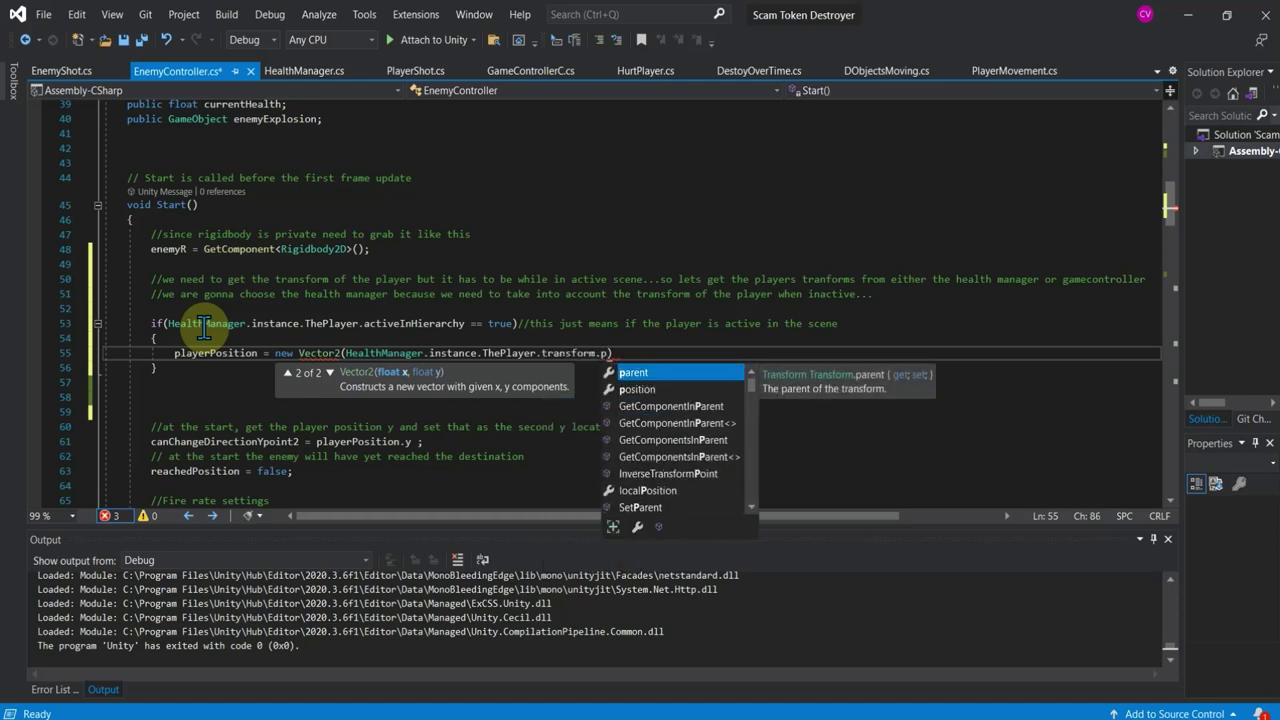
type("os")
key("Tab")
type(".")
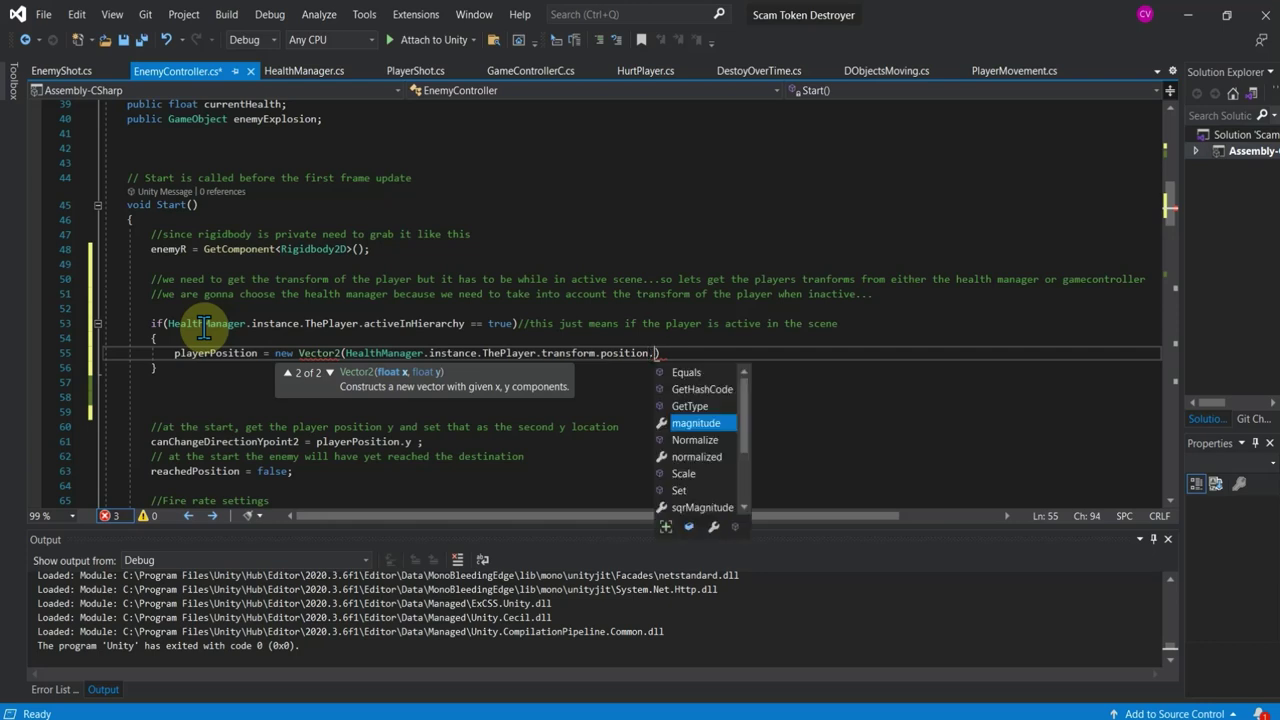
type("y")
key("BackSpace")
type("x")
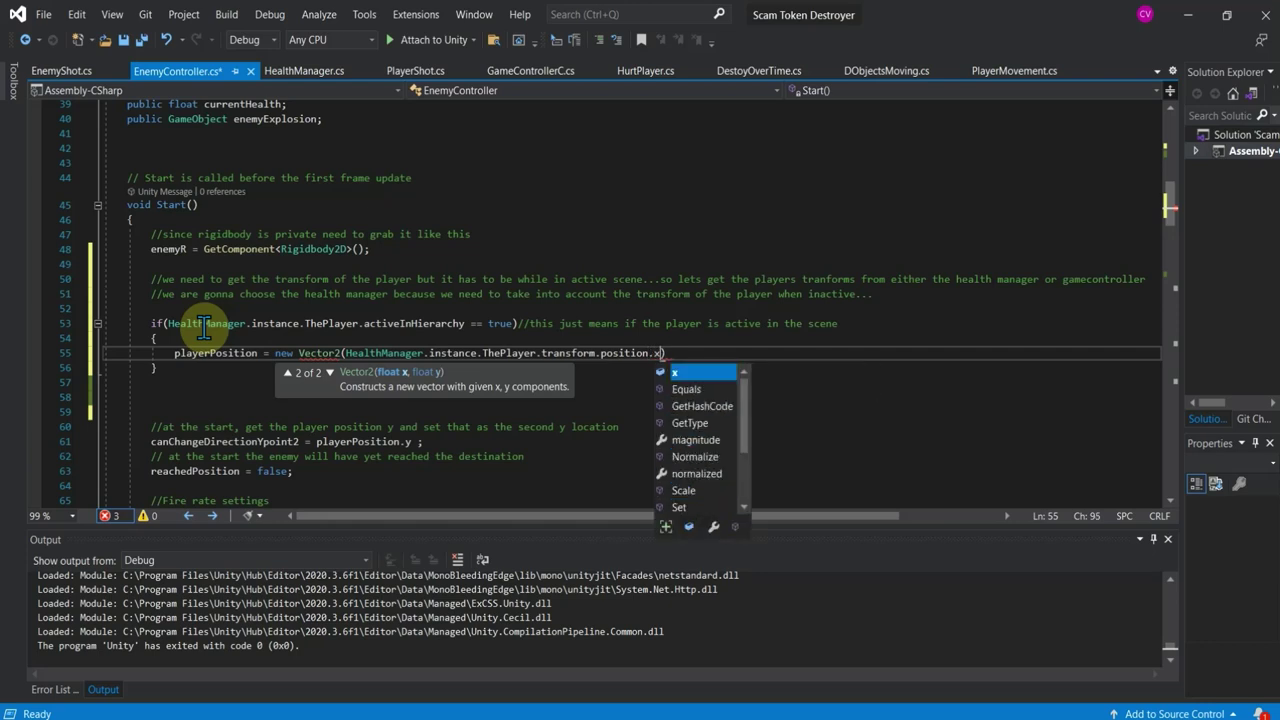
type(",")
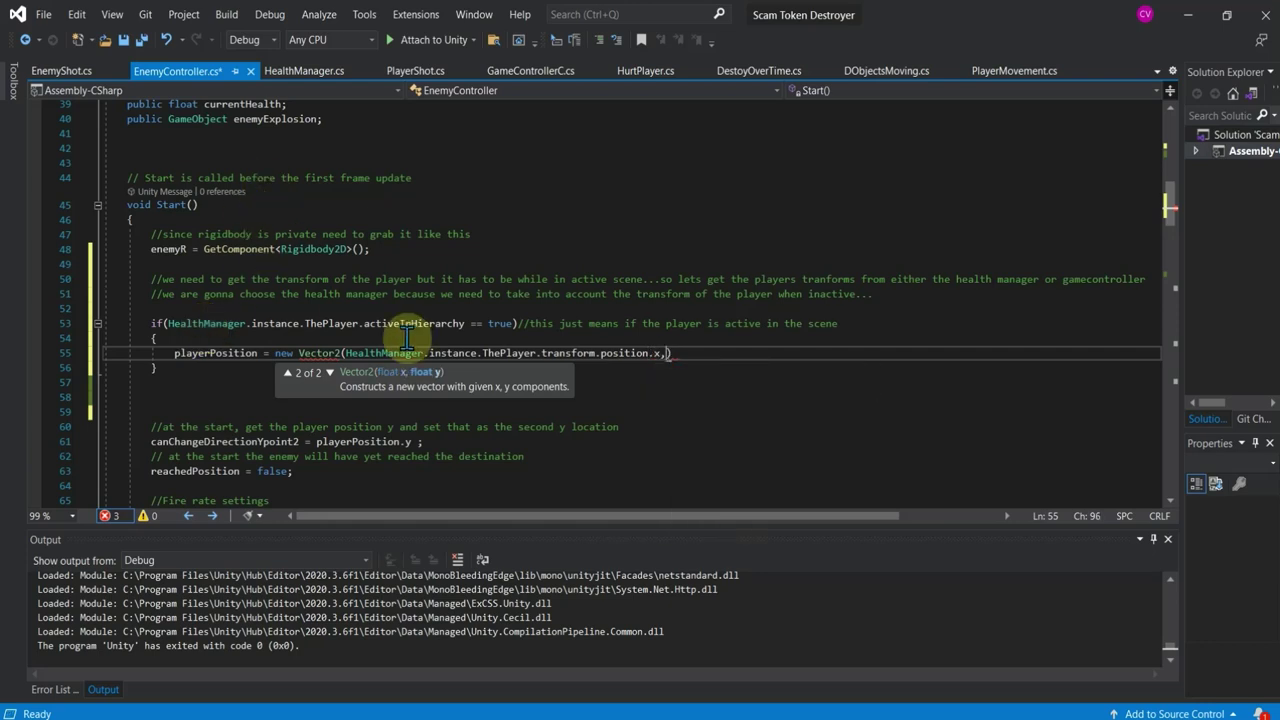
Step: Add the matching transform.position.y expression as the second argument and end the line with a semicolon
left_click_drag(345, 353, 678, 355)
key("ctrl+c")
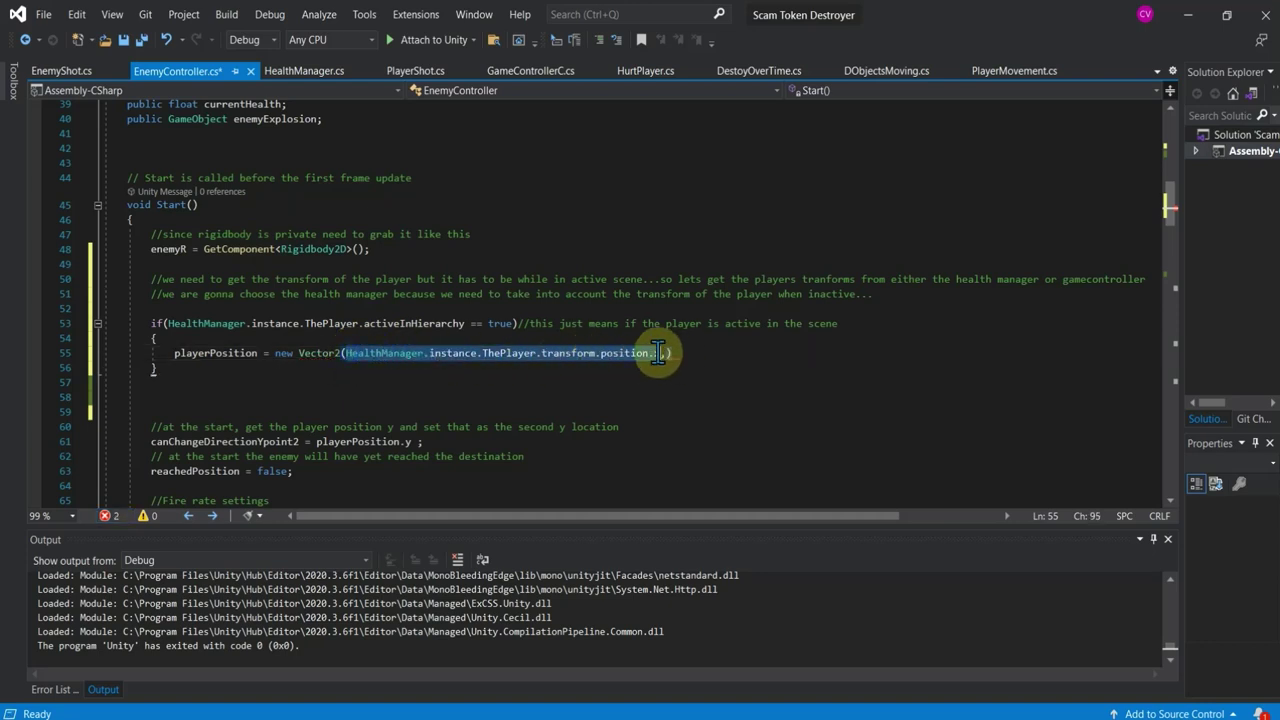
right_click(645, 355)
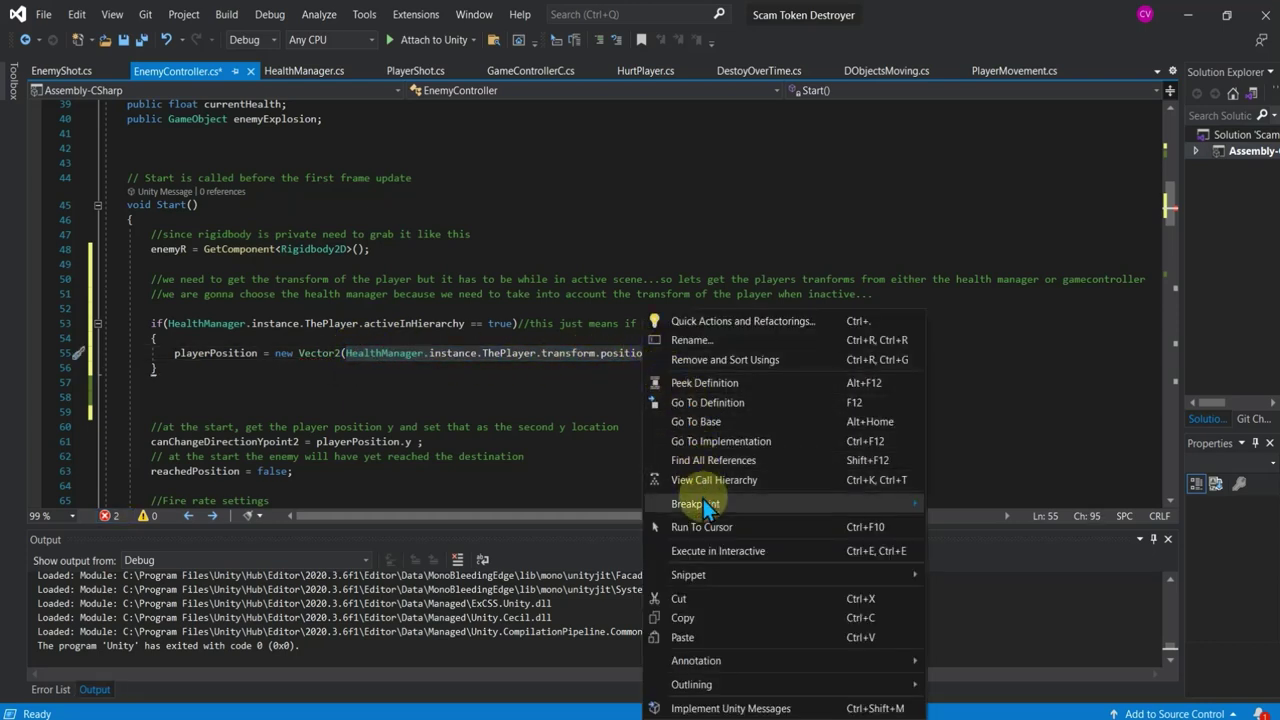
left_click(683, 617)
left_click(667, 354)
key("ctrl+v")
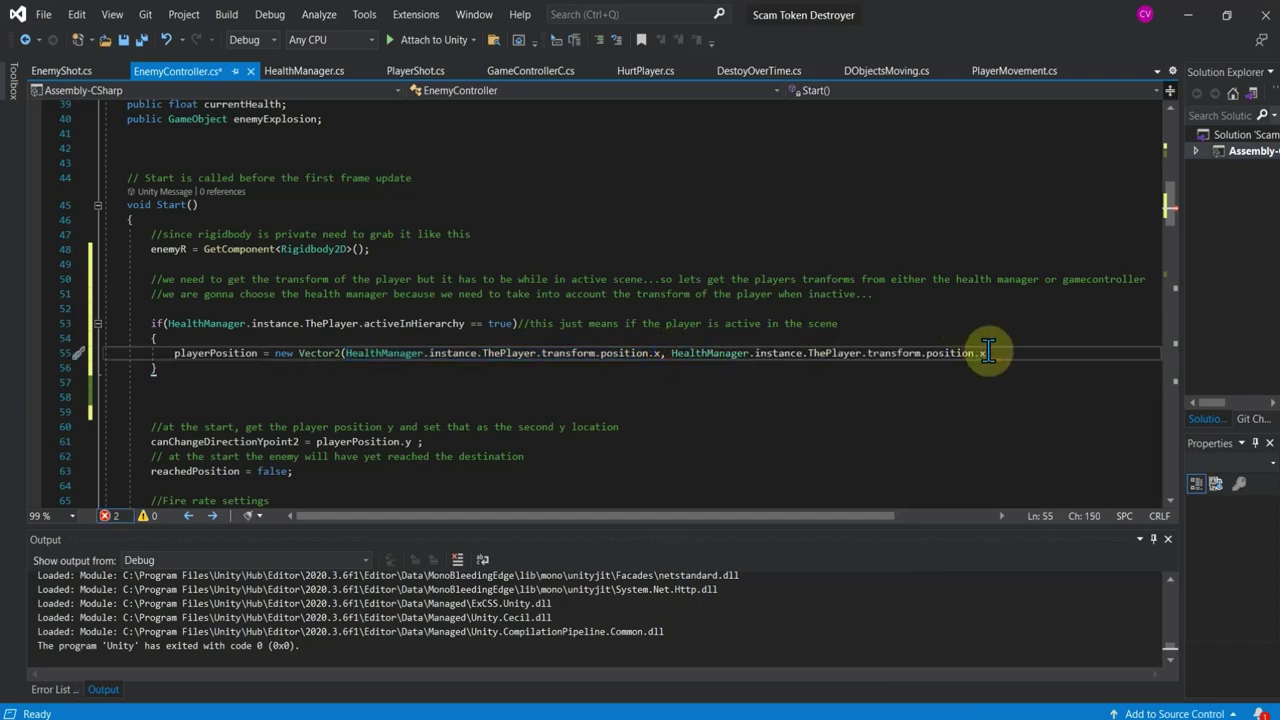
key("BackSpace")
type("y")
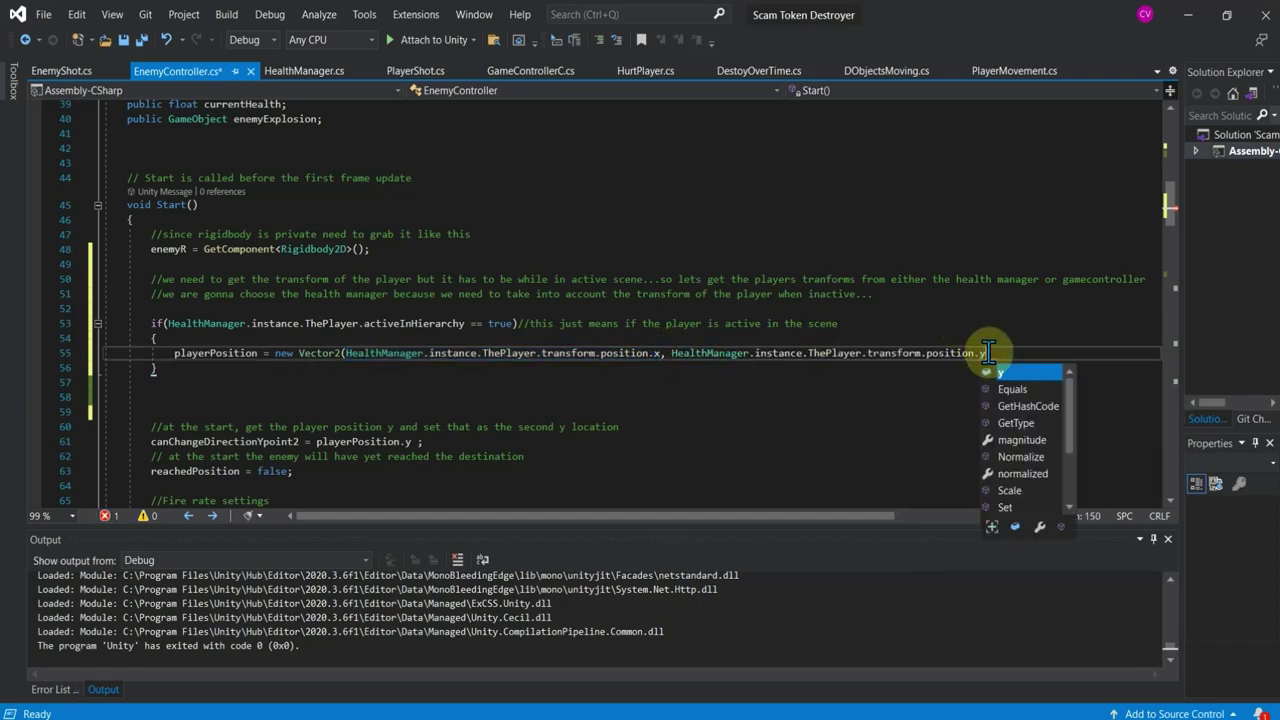
key("Down")
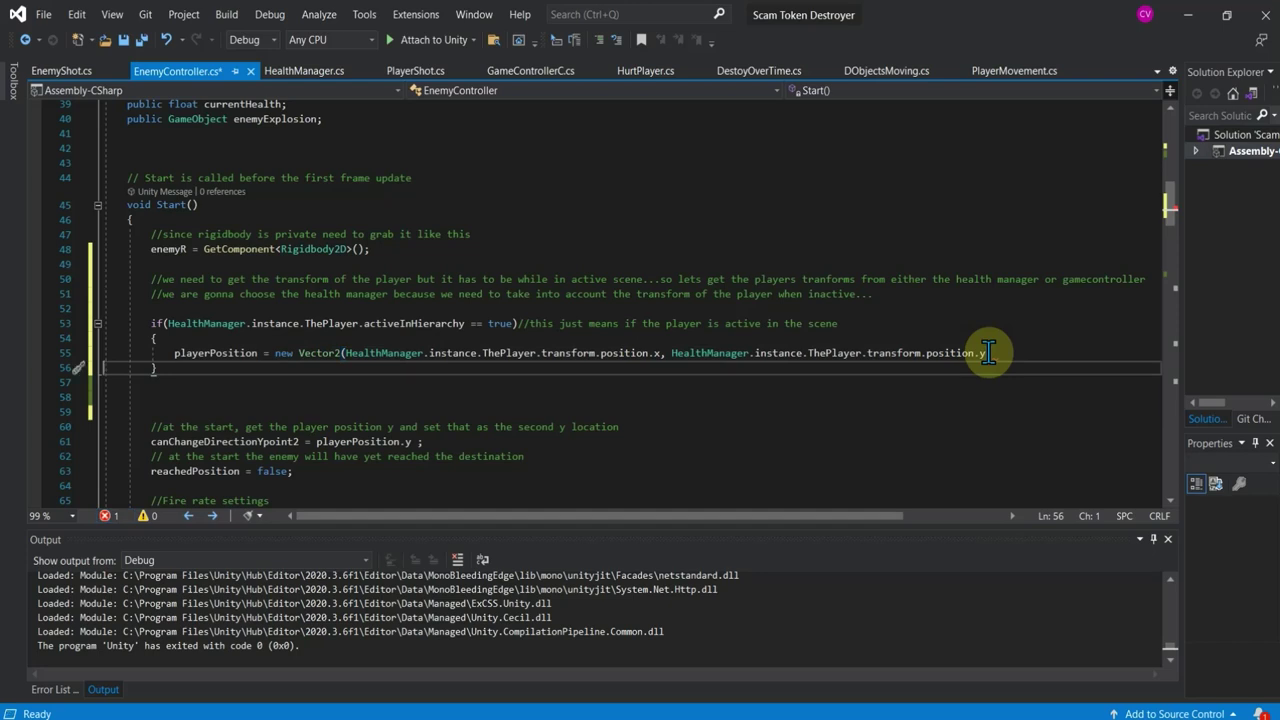
left_click(992, 353)
type(";")
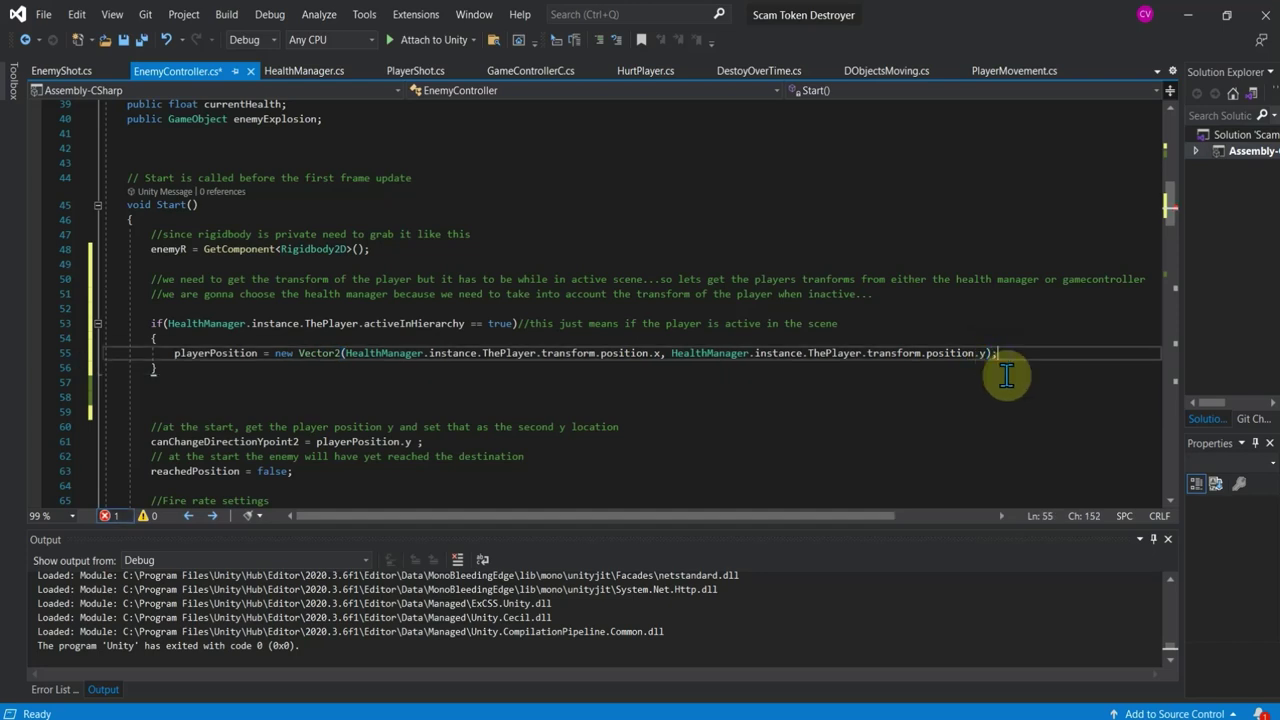
left_click(290, 369)
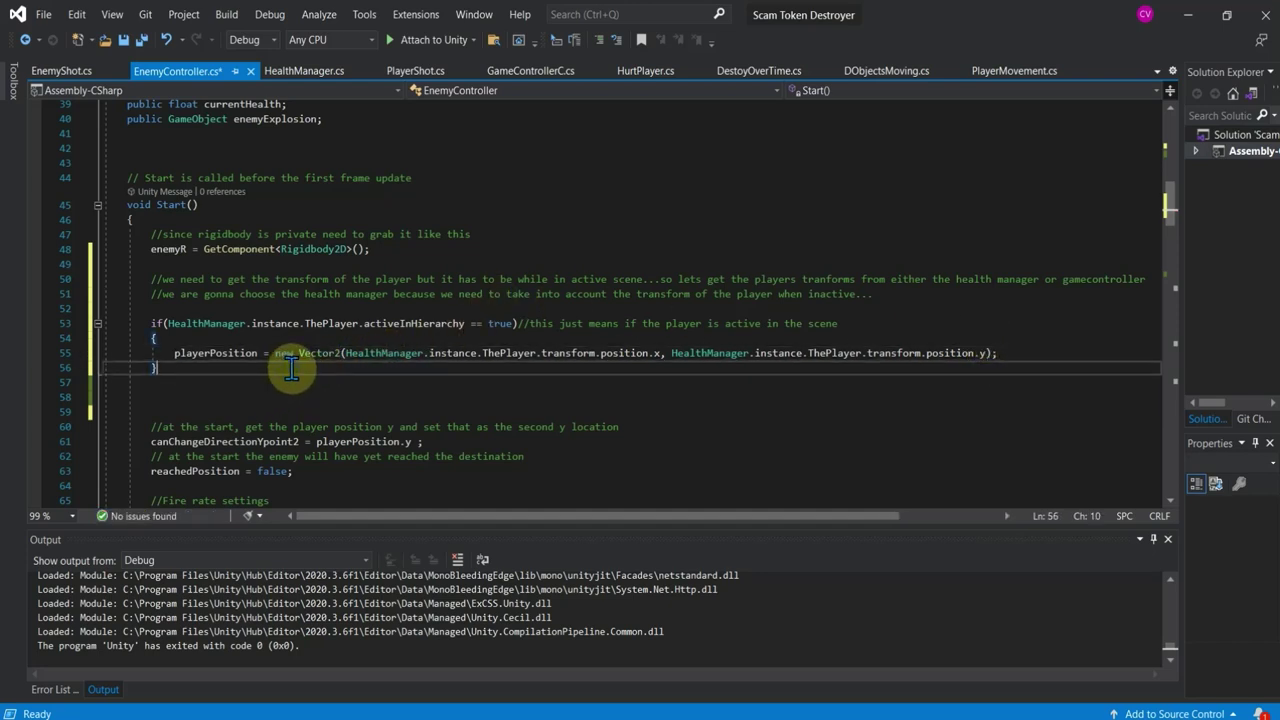
Step: Add an else branch with a comment about the player's last location and updating the healthmanager script
key("Return")
type("else")
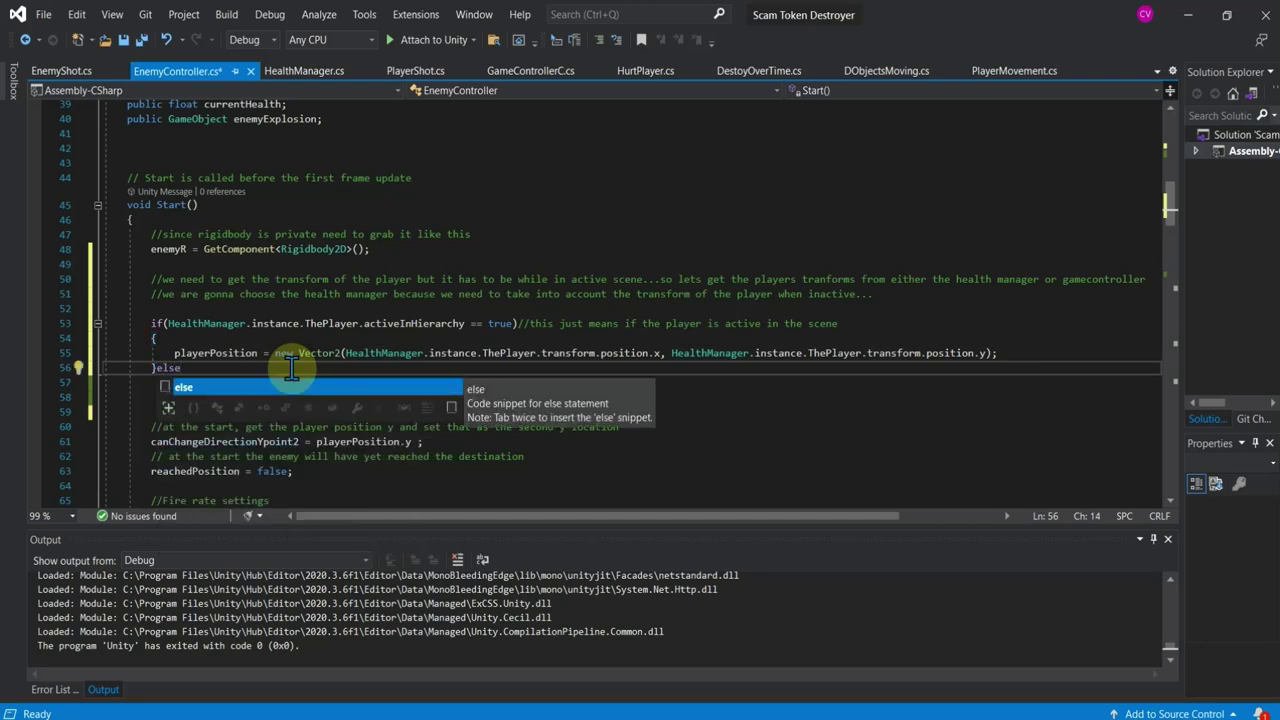
type(" {")
key("Return")
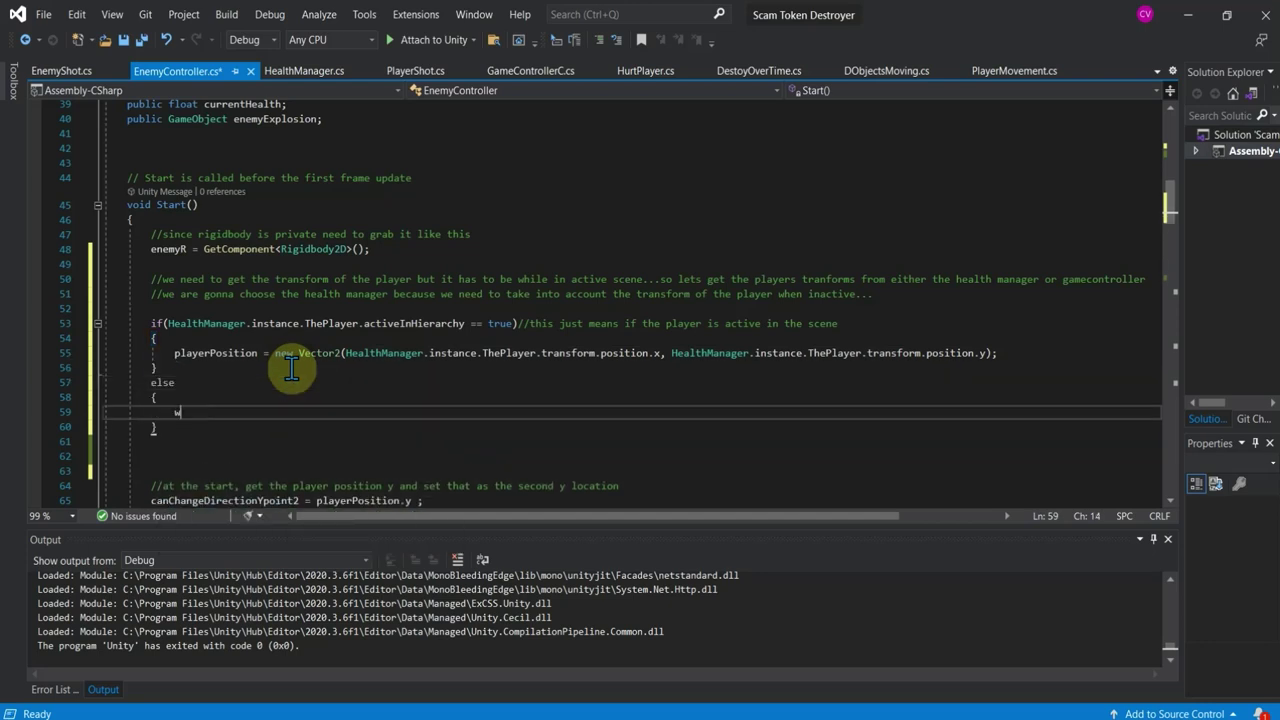
type("ebCamDev")
key("BackSpace")
key("BackSpace")
key("BackSpace")
type("//")
type("f the pl")
type("ayter")
type("r")
type("s t")
type("have")
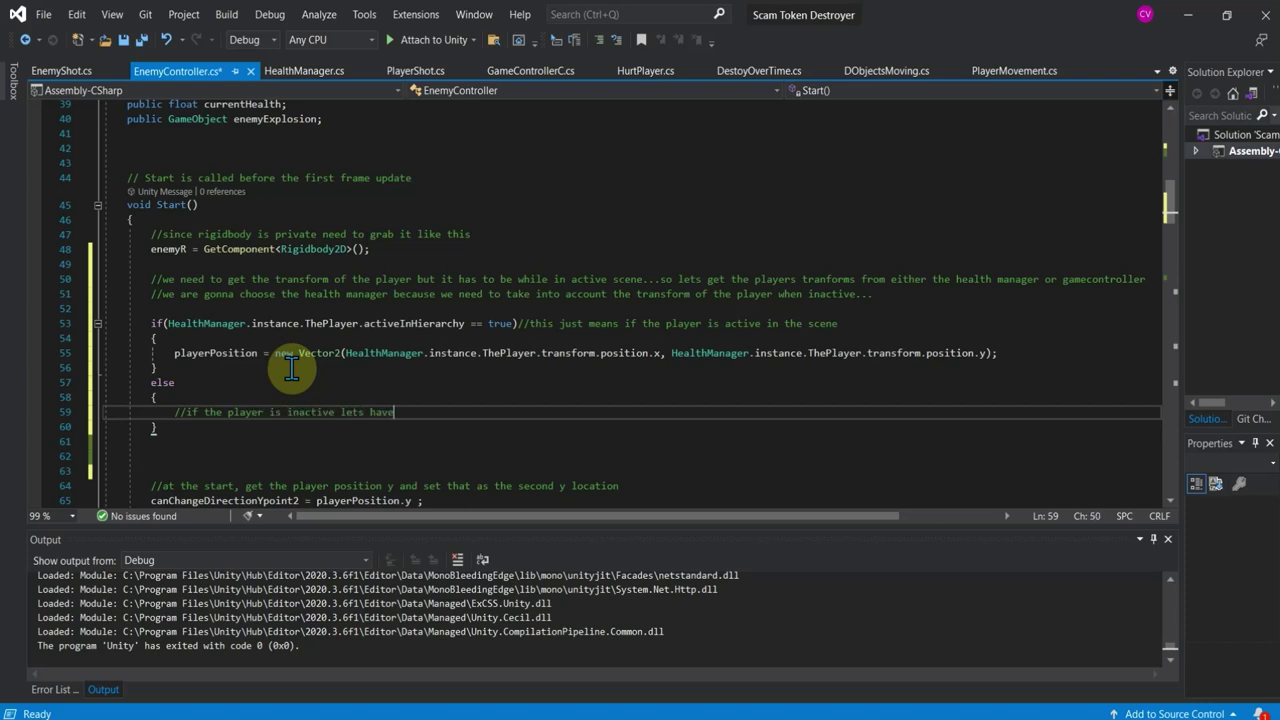
type(" the ene")
type("my go")
type(" to the player")
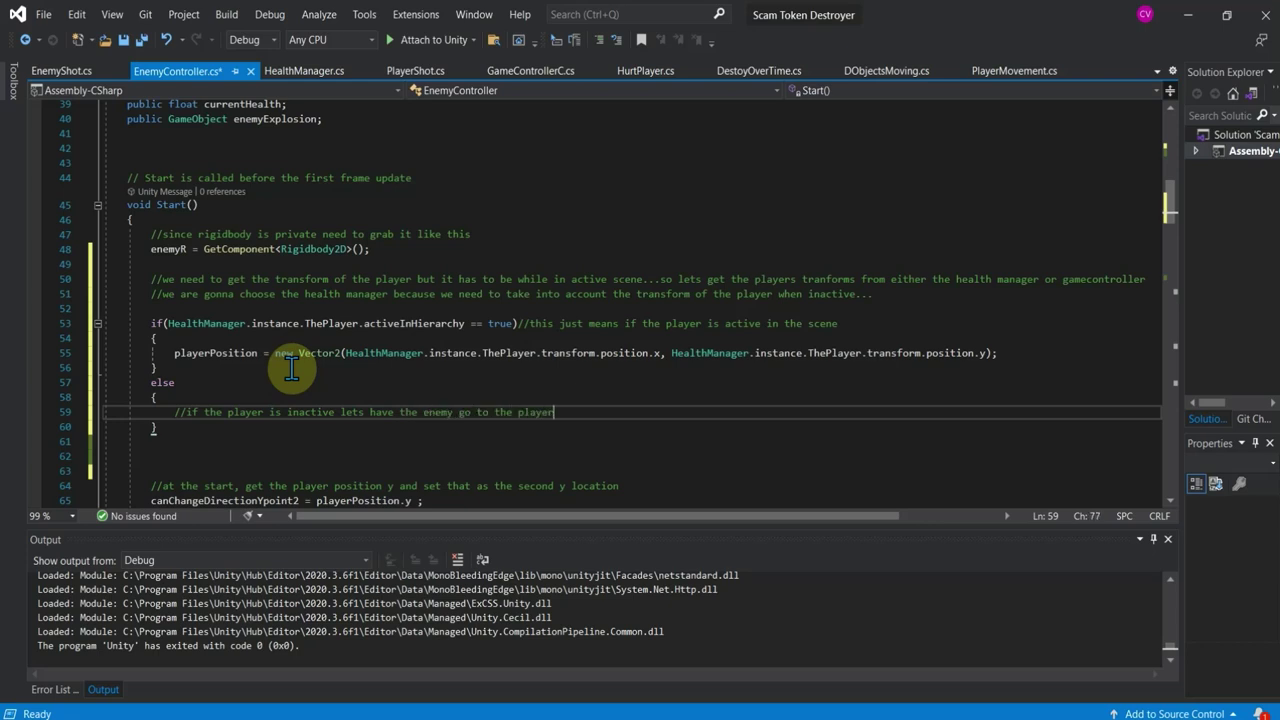
type(" las")
type("ocation")
type(", for that we need to")
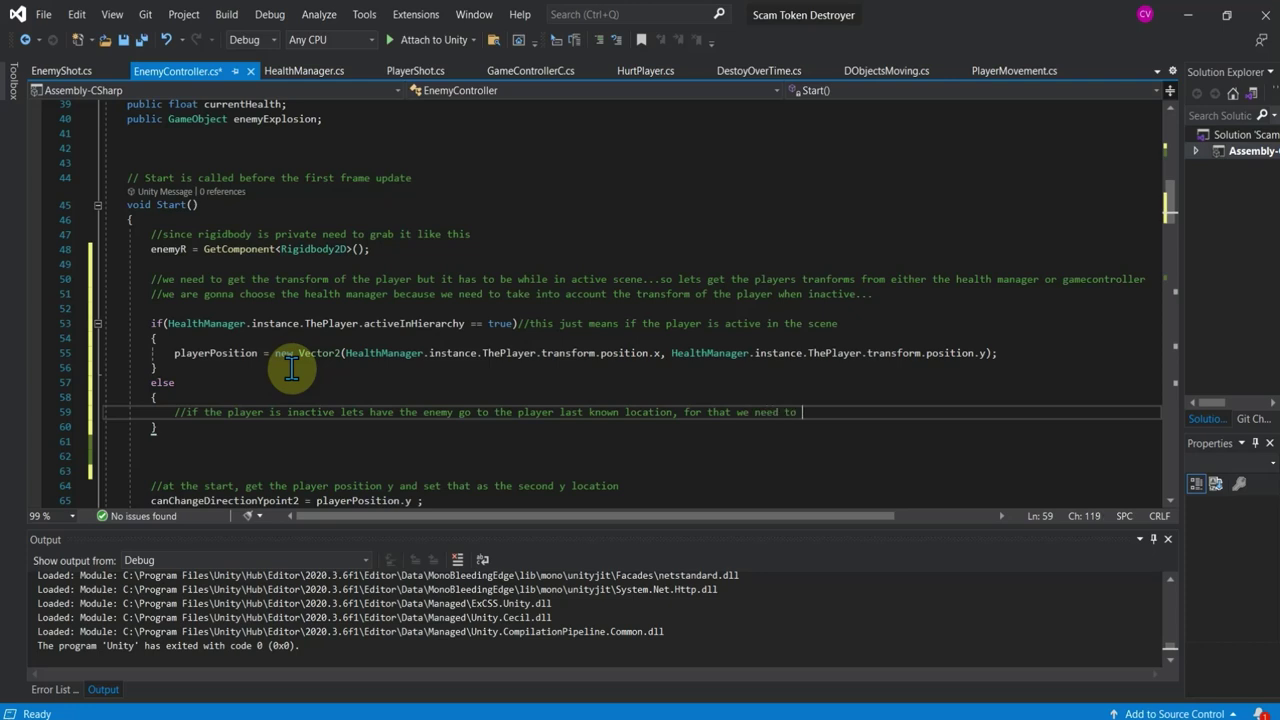
type("mode the")
key("BackSpace")
key("BackSpace")
key("BackSpace")
key("BackSpace")
key("BackSpace")
type("upd")
type("ate the healthm")
type("anage")
type("r script")
key("Return")
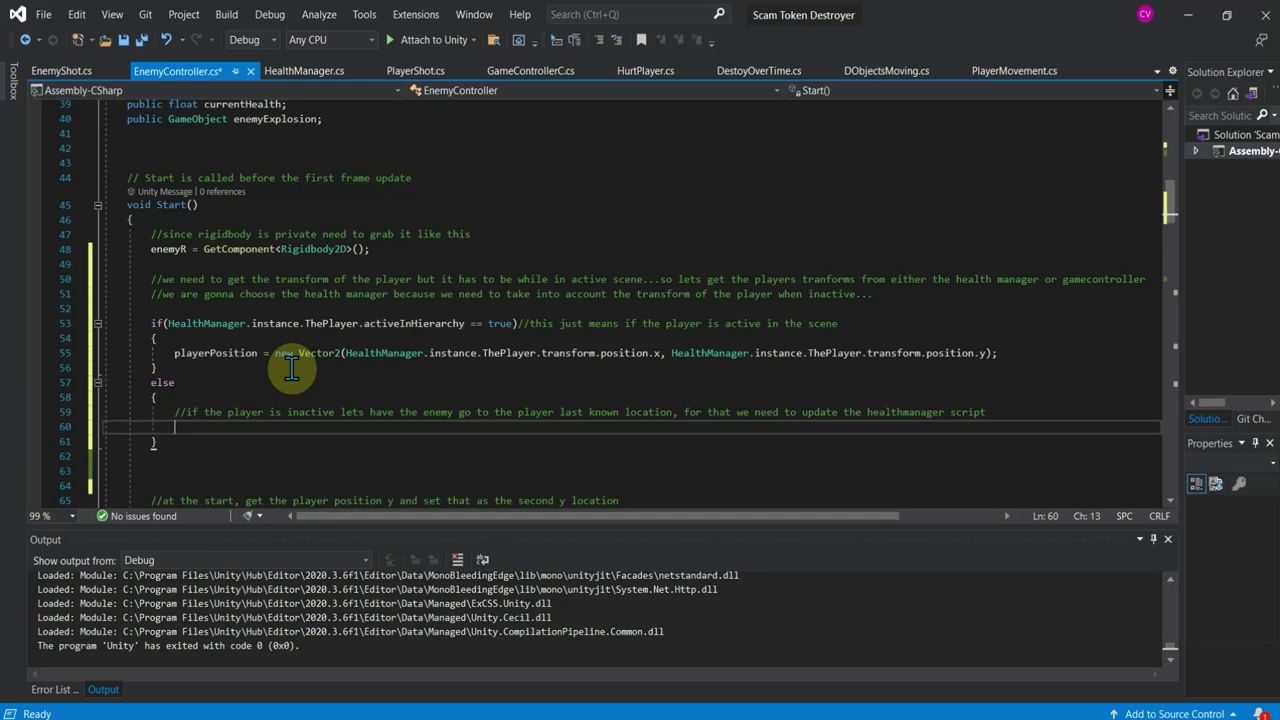
Step: Begin an unfinished playerPosition = new Vector2(...) assignment inside the else branch
type("playerPosition ")
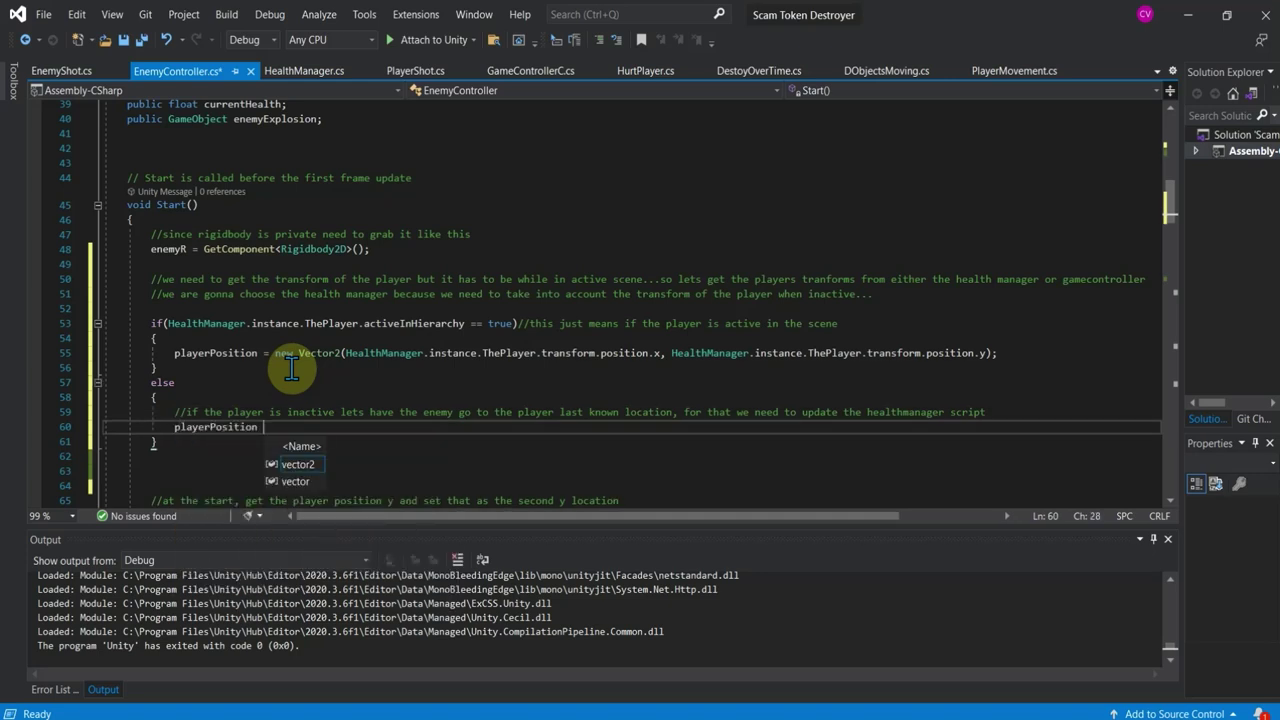
type("=")
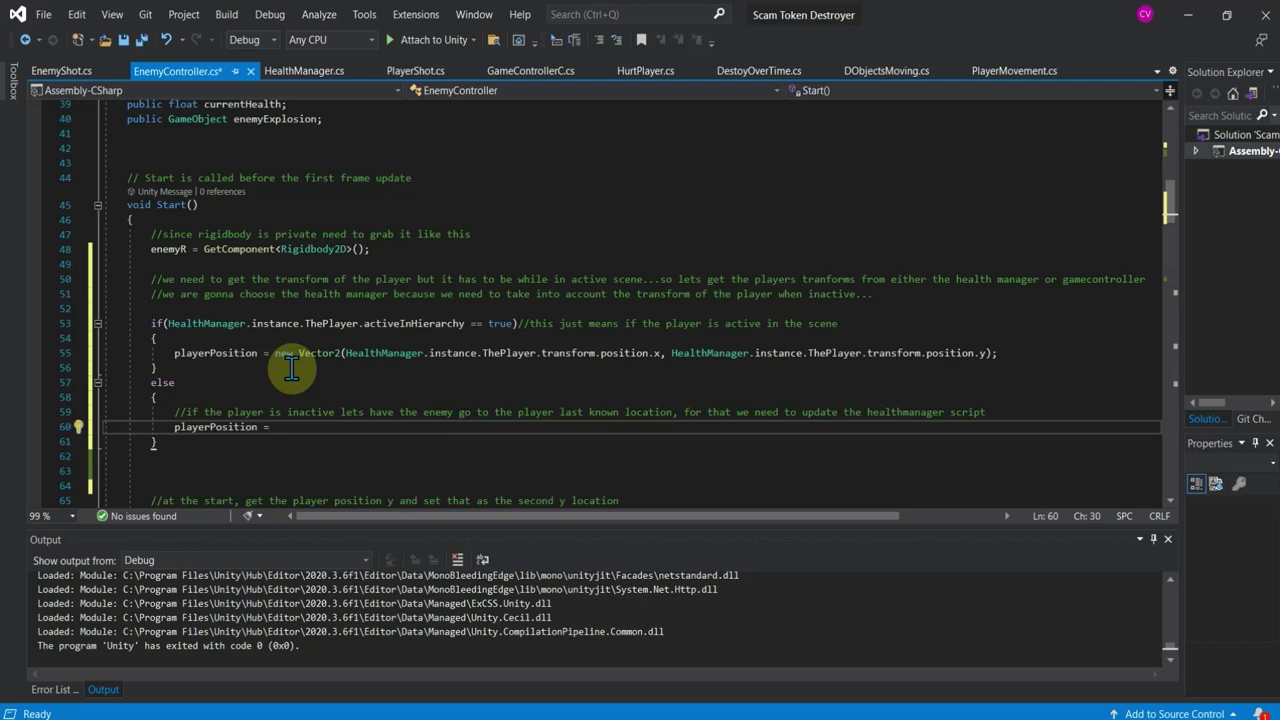
type(" new")
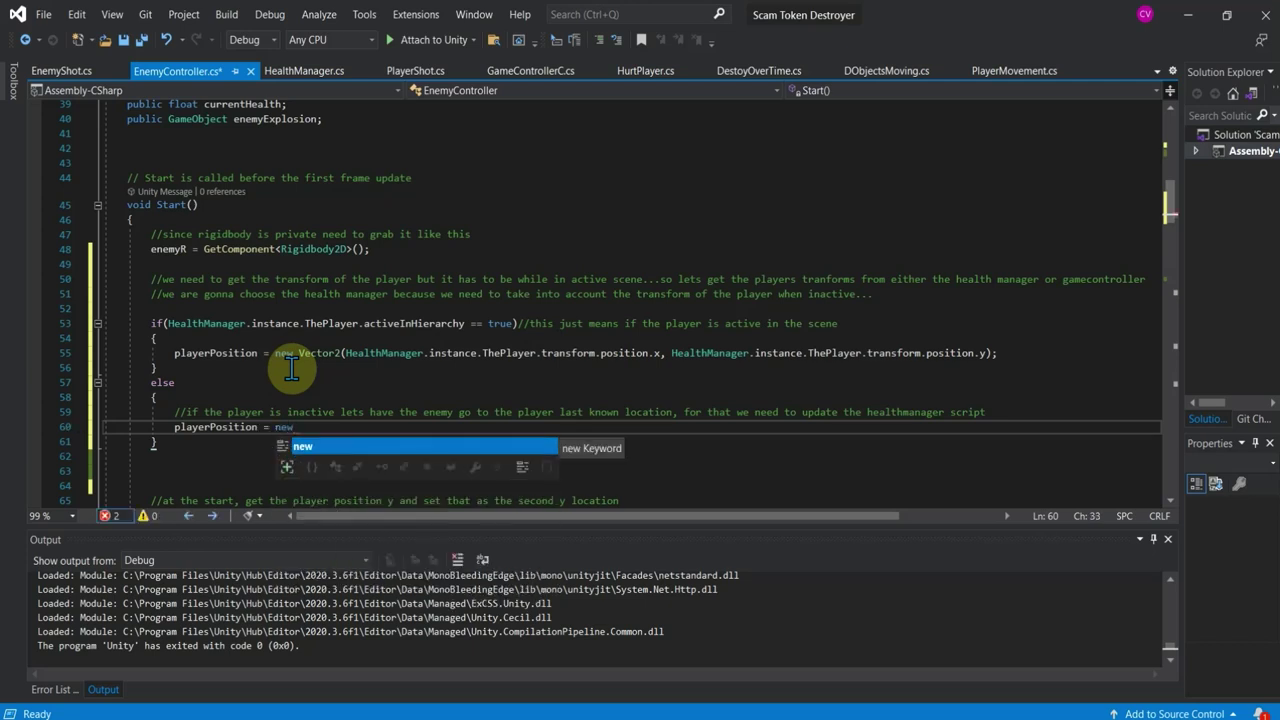
type(" V")
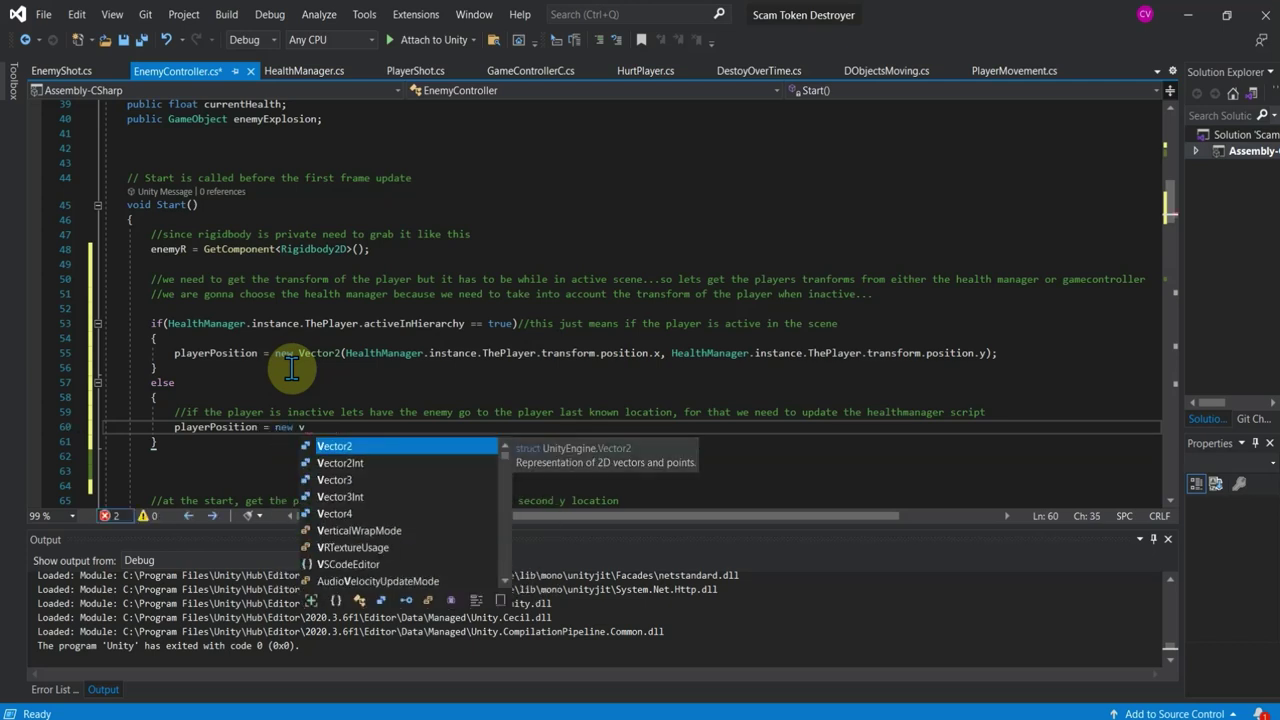
key("Tab")
type("(")
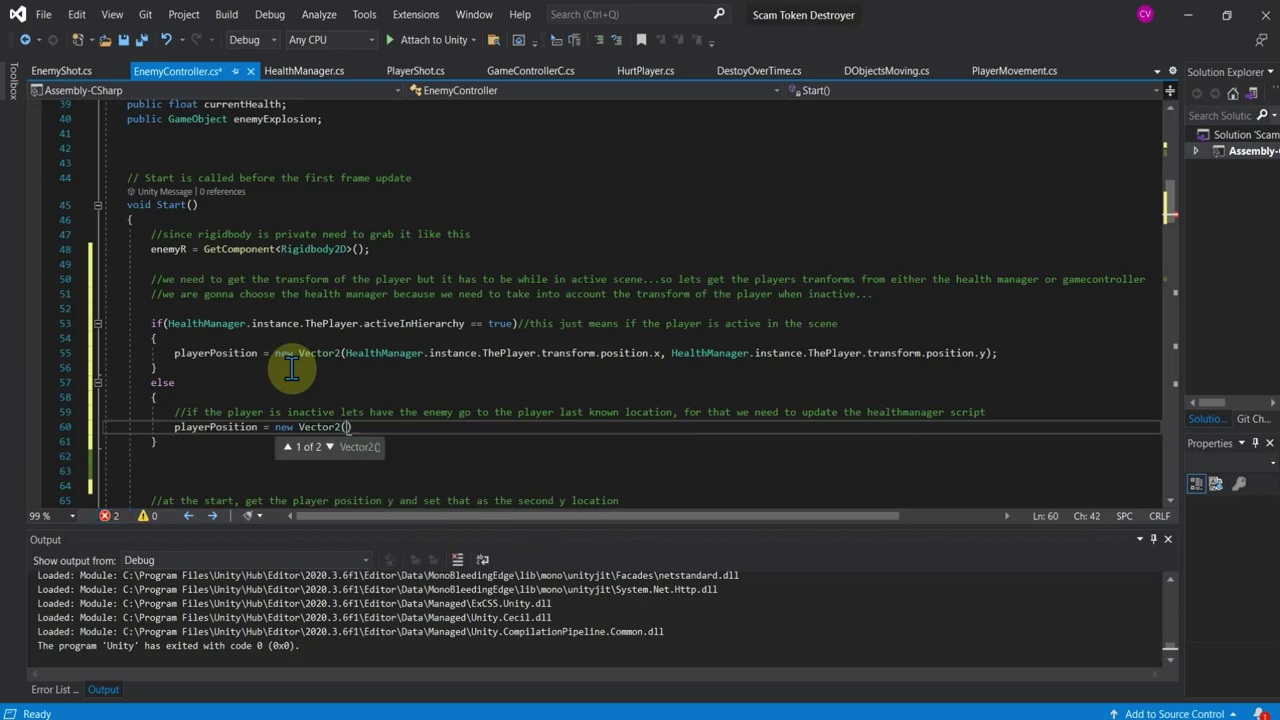
left_click(393, 427)
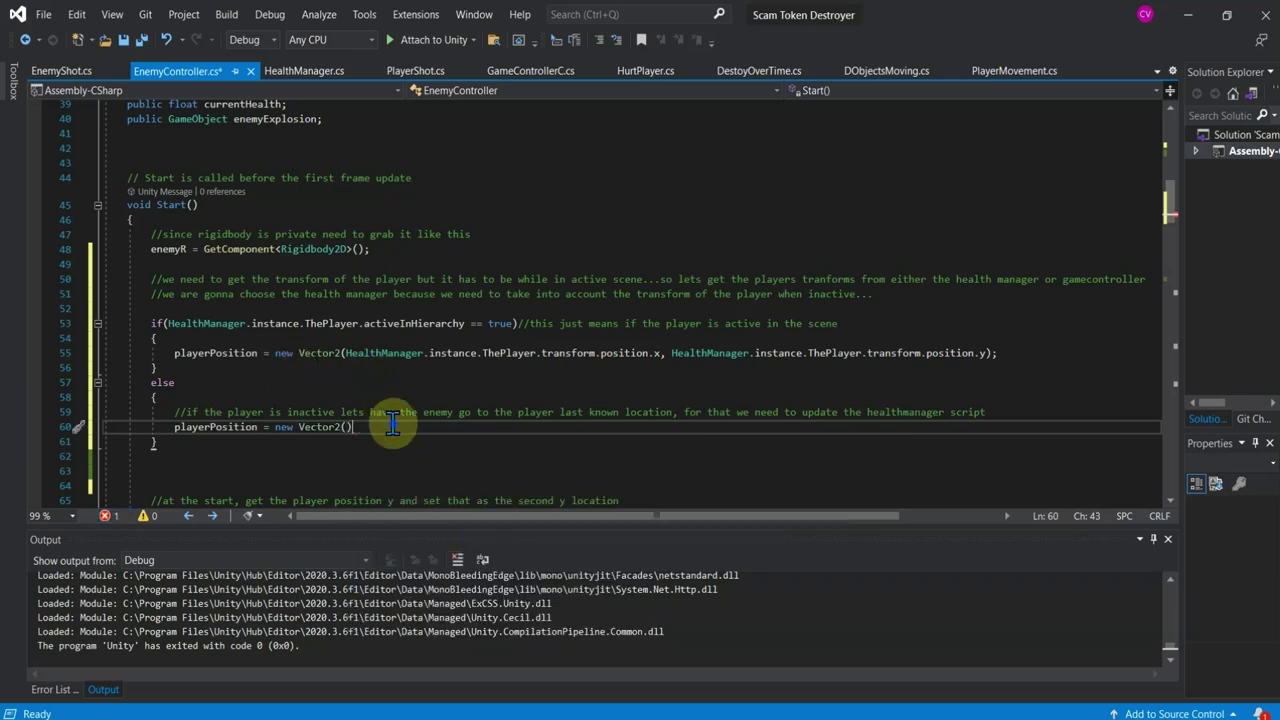
type("...")
Step: In HealthManager.cs, add '//Last Player Position before inactive' below the PlayerSprite field
left_click(320, 68)
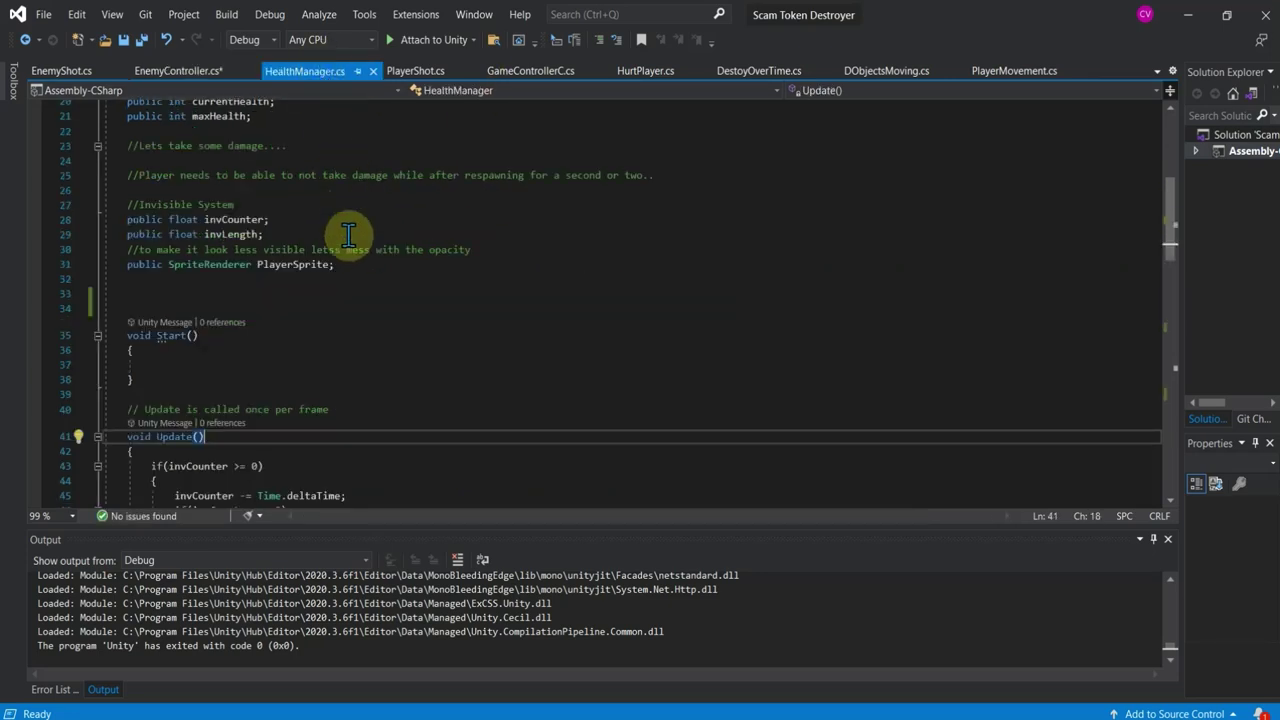
left_click(357, 266)
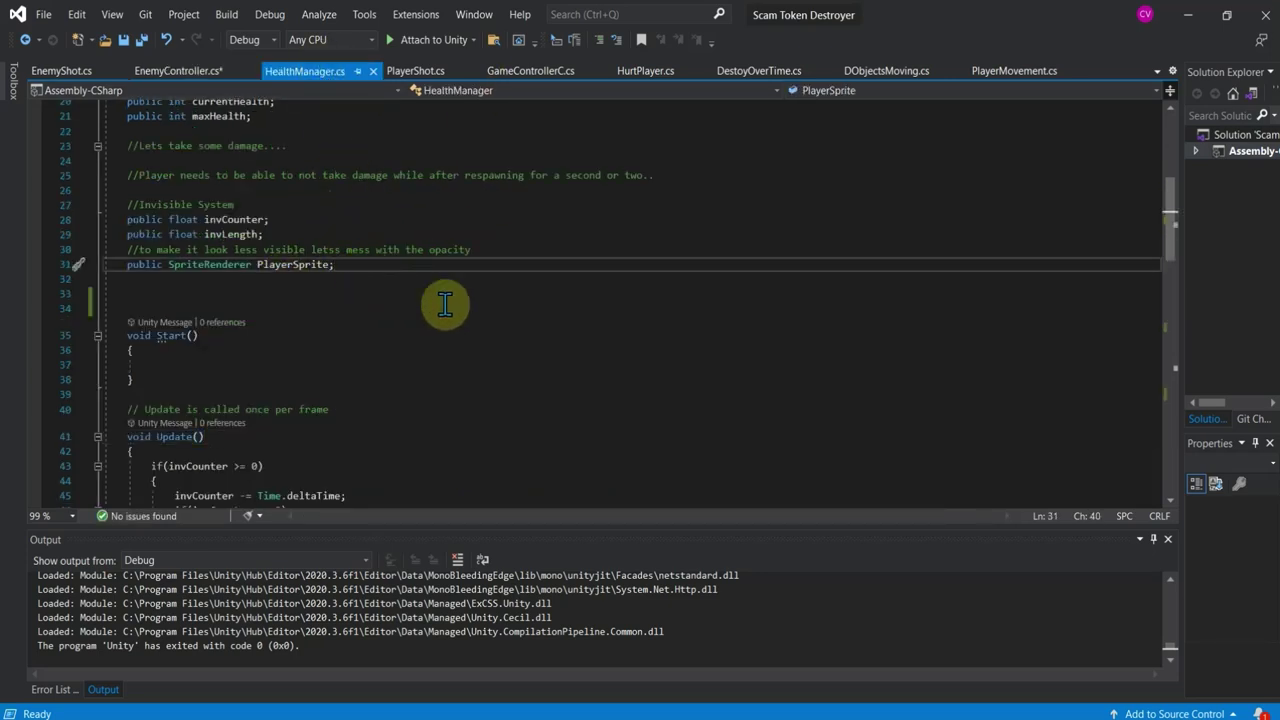
key("Return")
key("Return")
type("//")
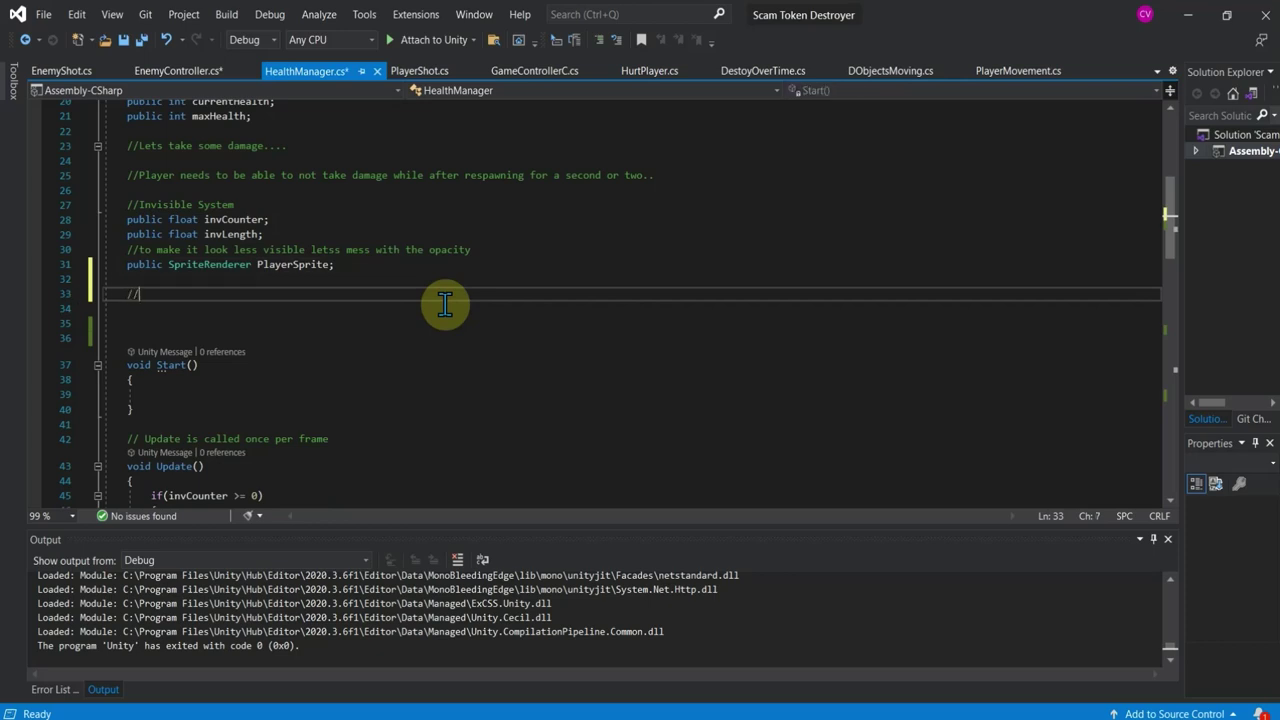
type("Last Player ")
type("Positi")
type("on before i")
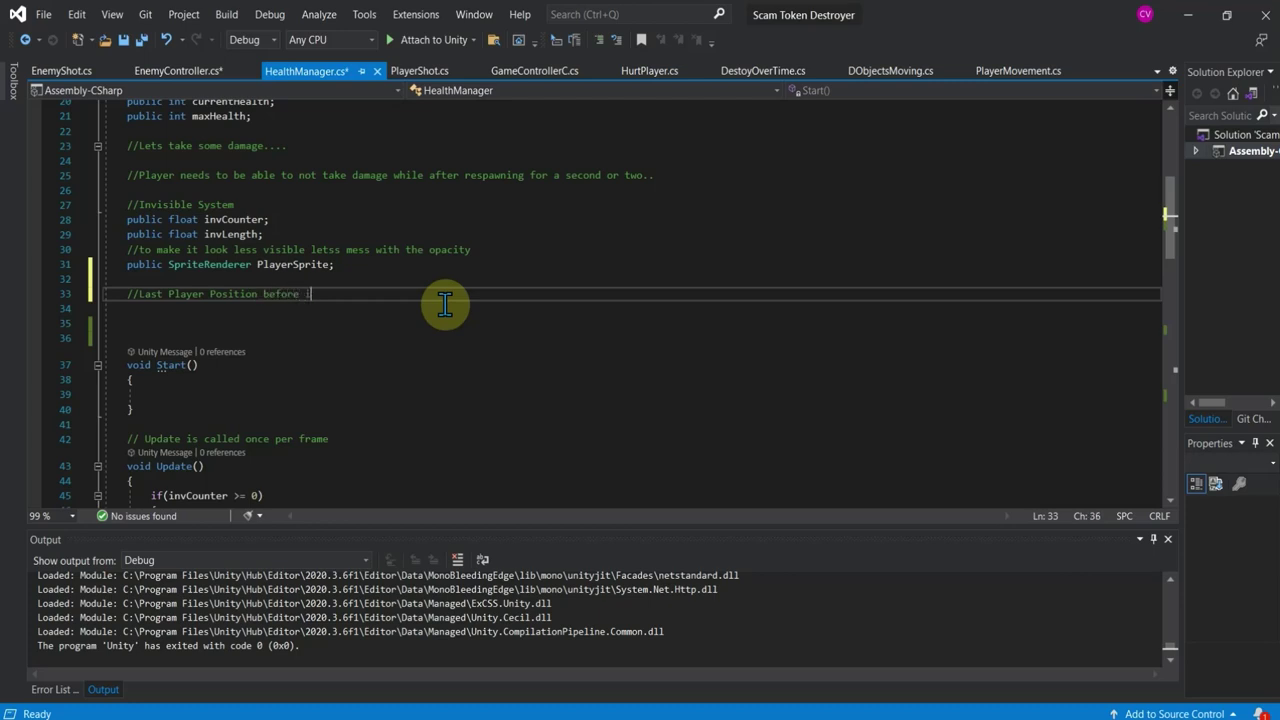
type("nactive")
key("Return")
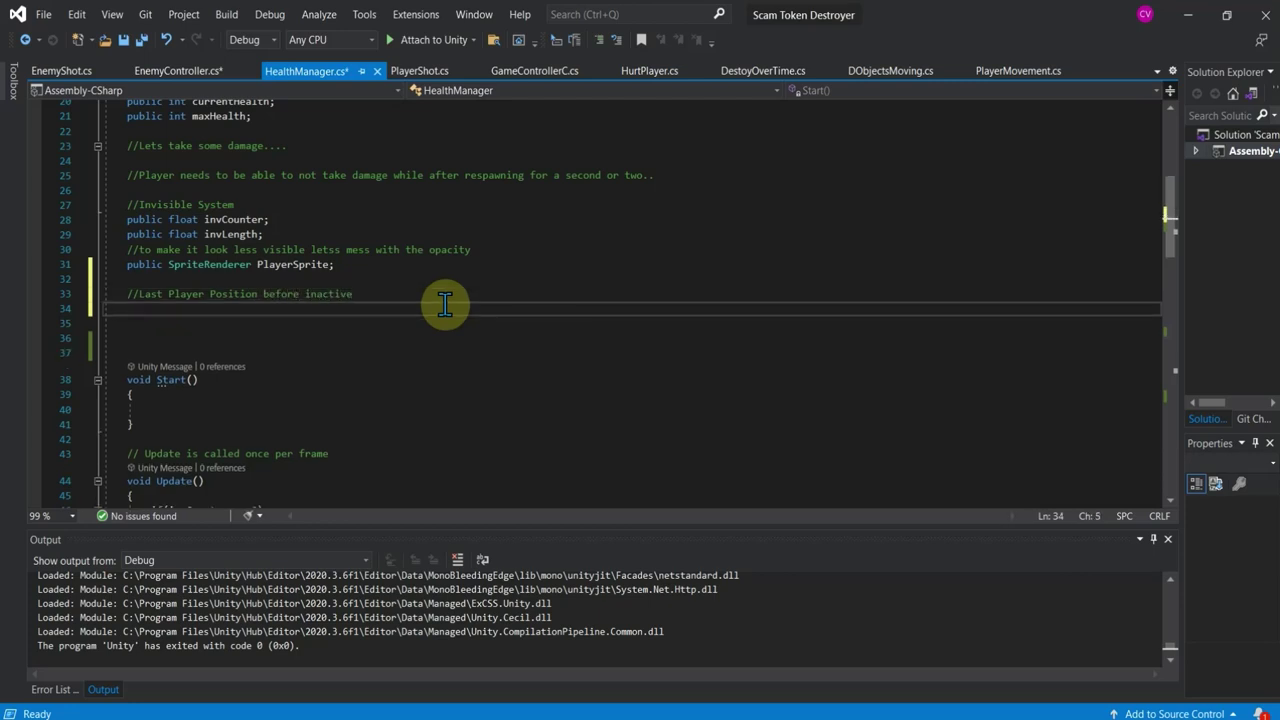
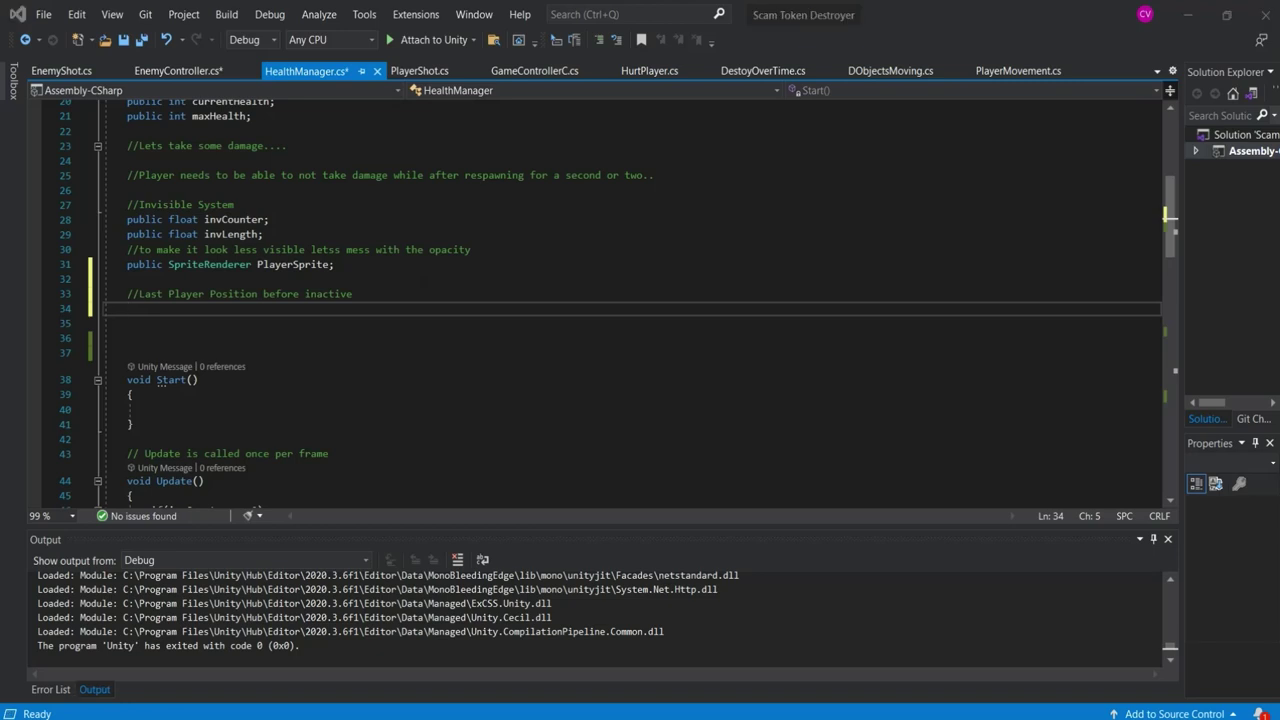
Step: Begin a 'public float' declaration on empty line 34 under the Last Player Position comment
left_click(338, 311)
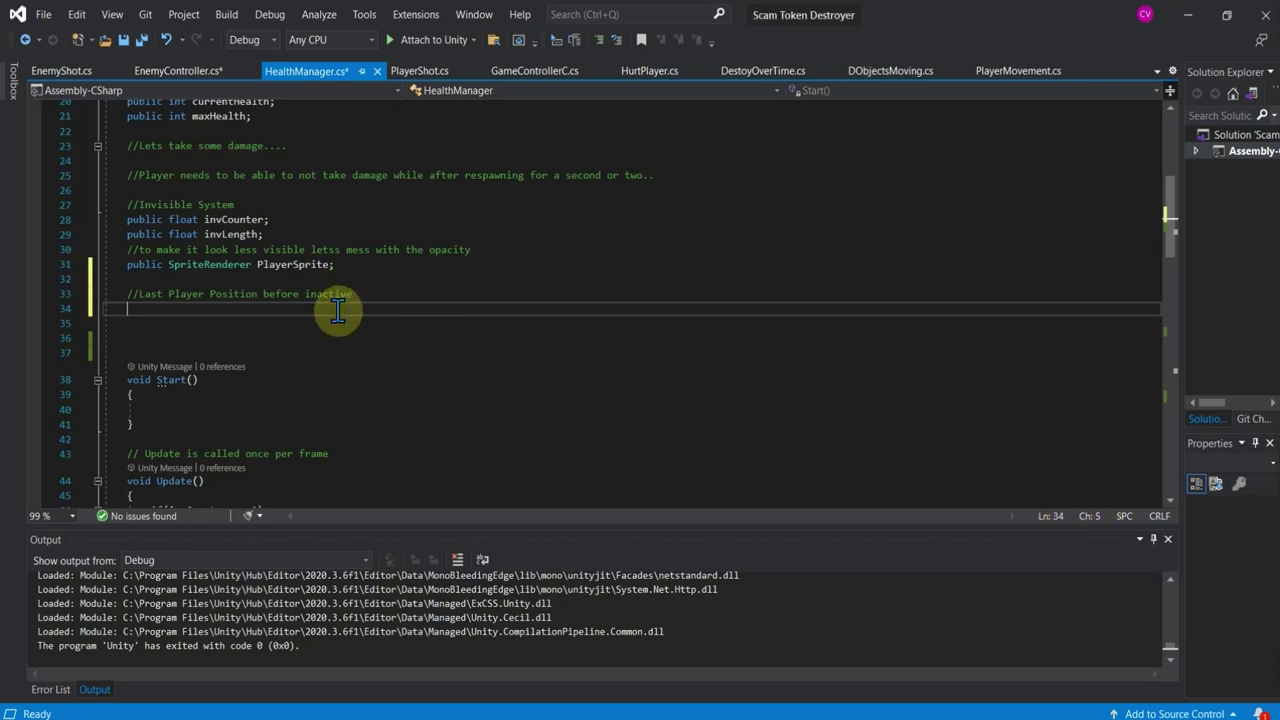
type("public ")
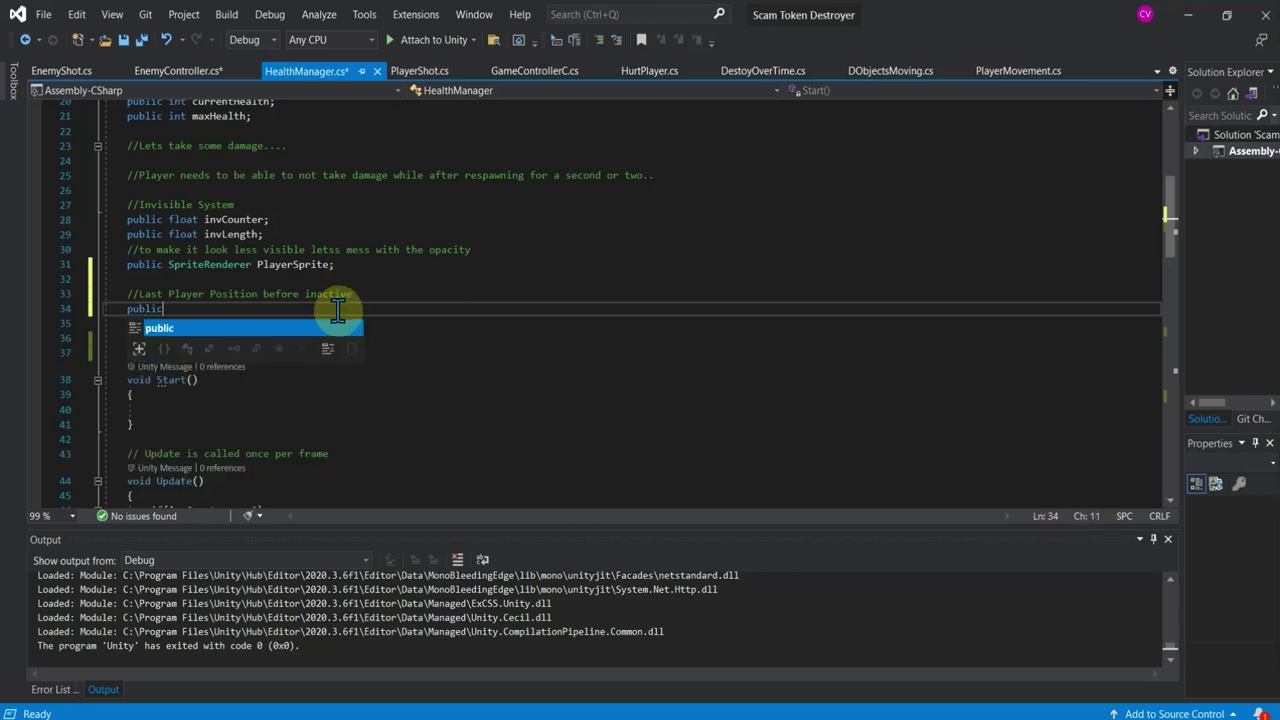
type("float")
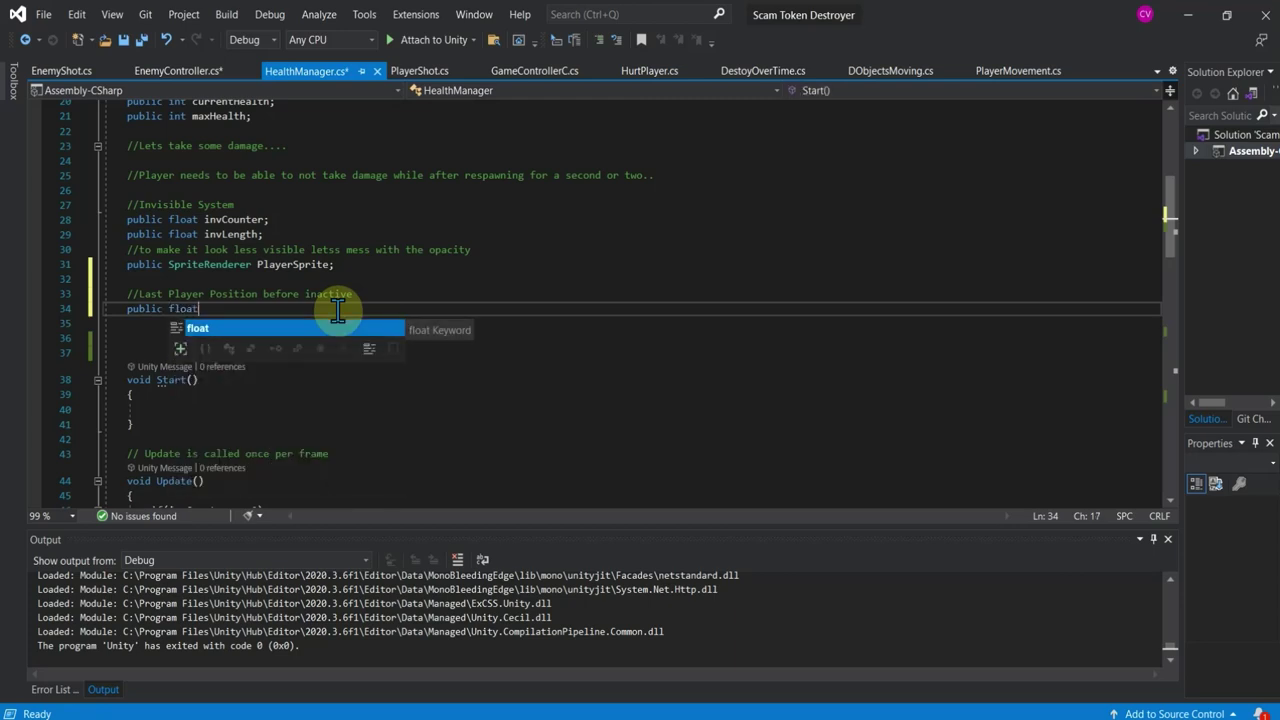
left_click(185, 310)
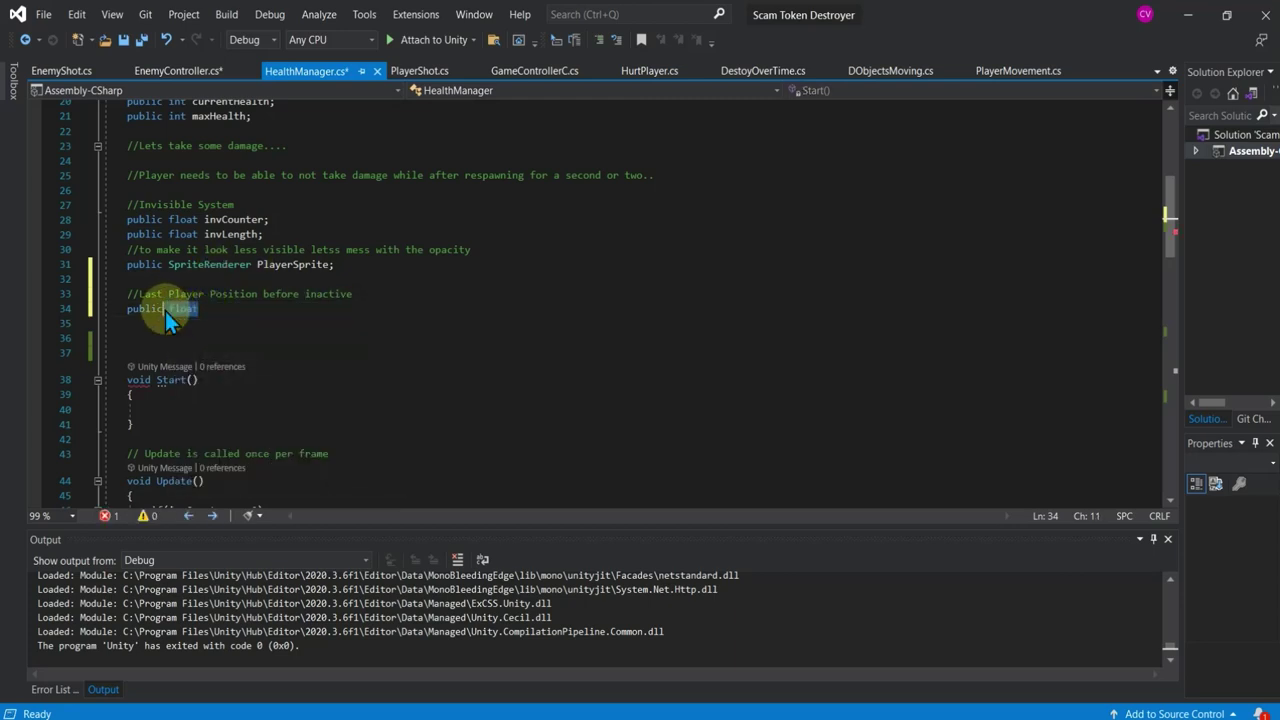
Step: Select Players_0 in Unity and widen the Inspector to view its position and components
key("alt+Tab")
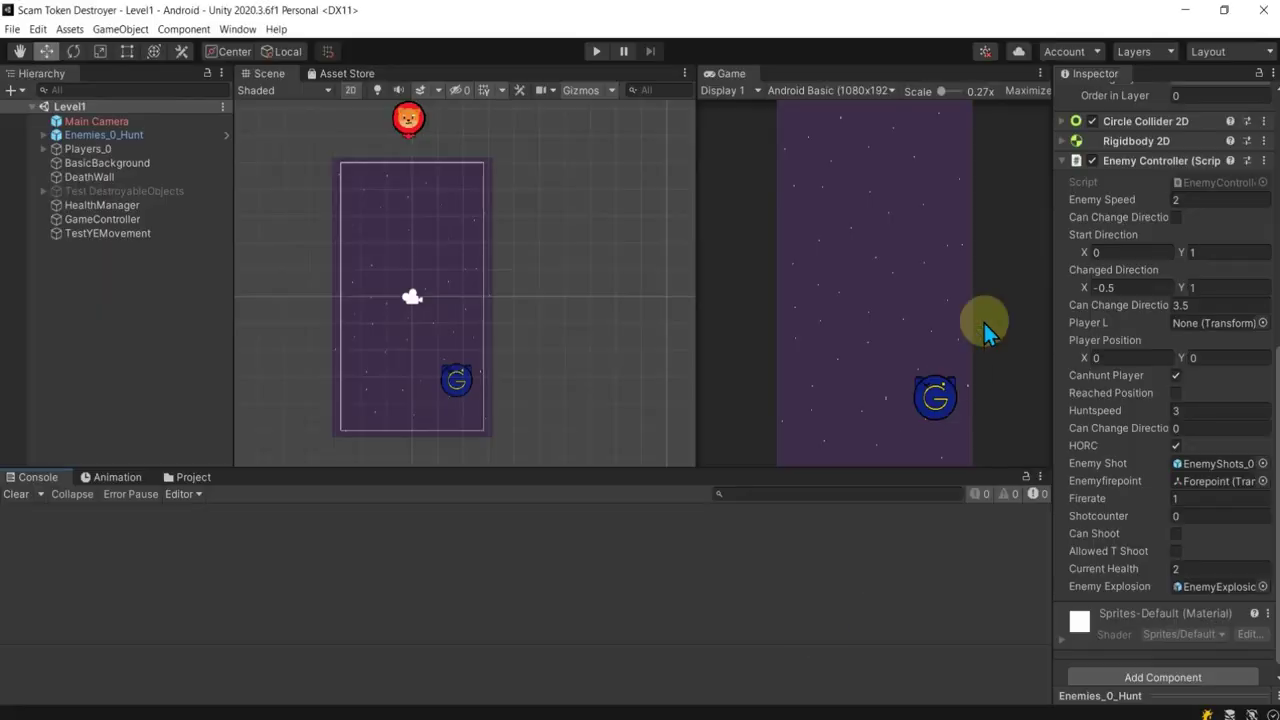
left_click(125, 150)
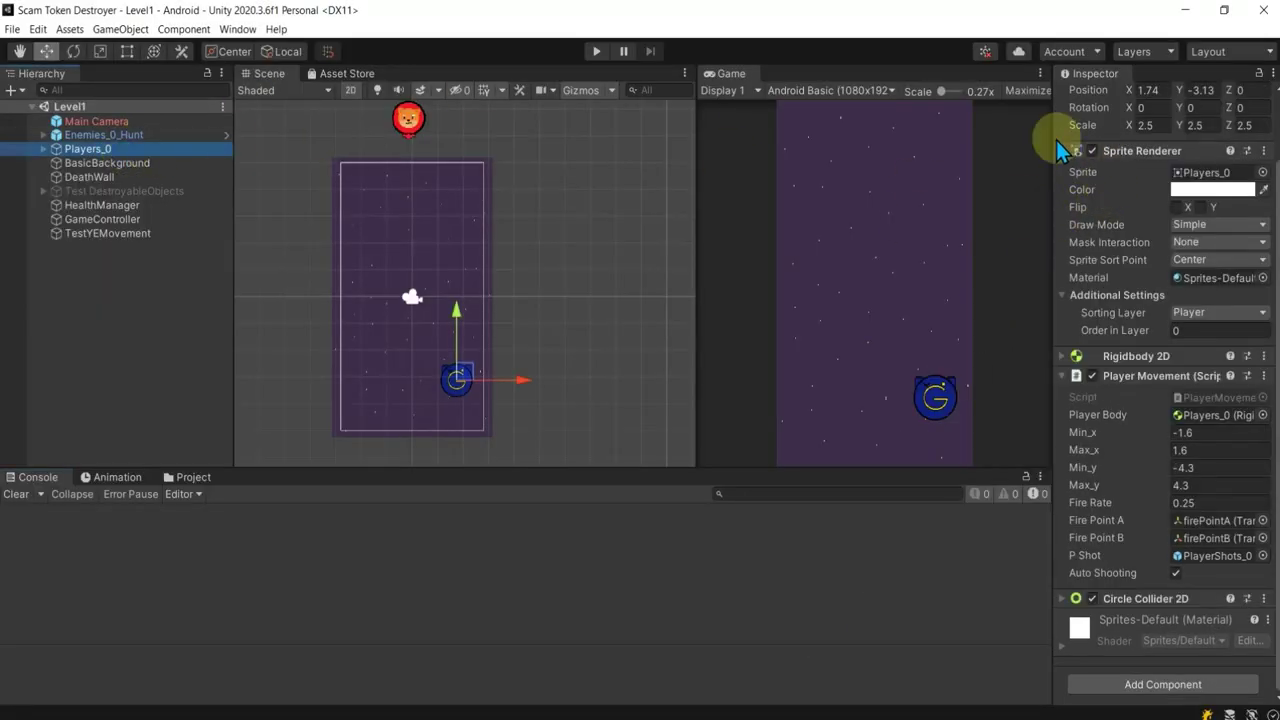
left_click_drag(1055, 134, 1001, 134)
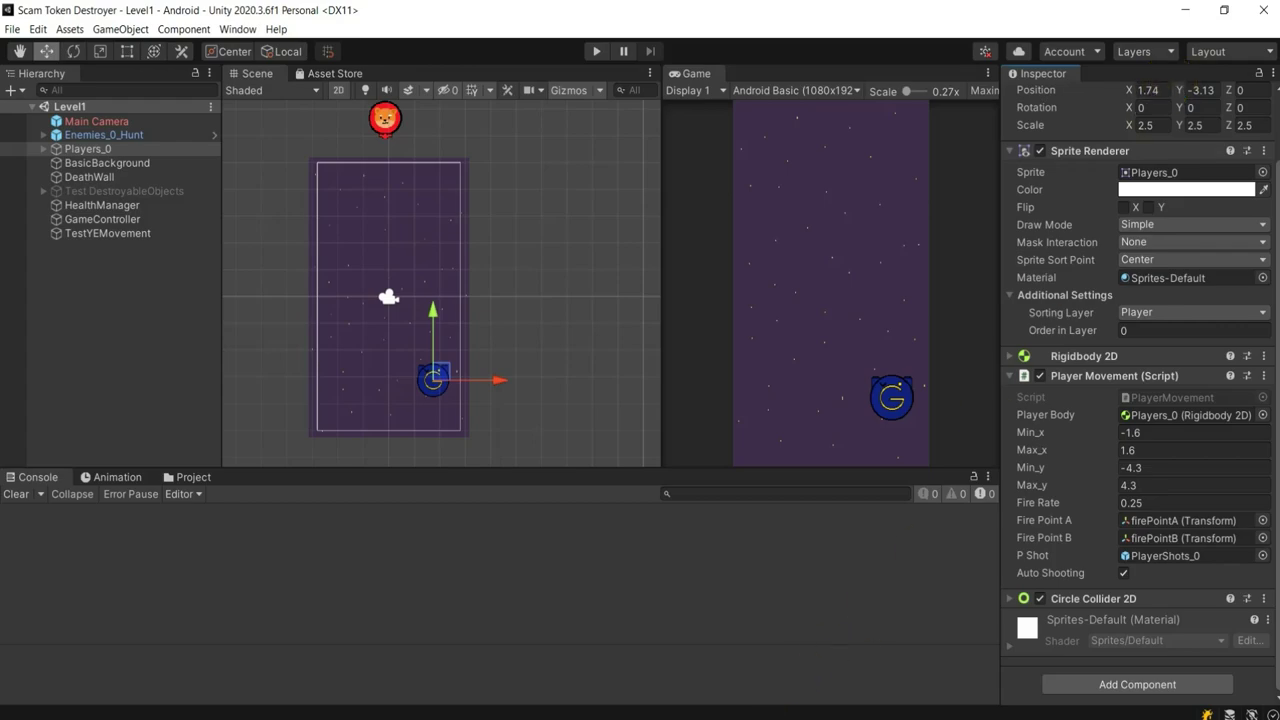
key("alt+Tab")
Step: Complete line 34 as 'public float positionX, positionY;', correcting the typo
left_click(229, 313)
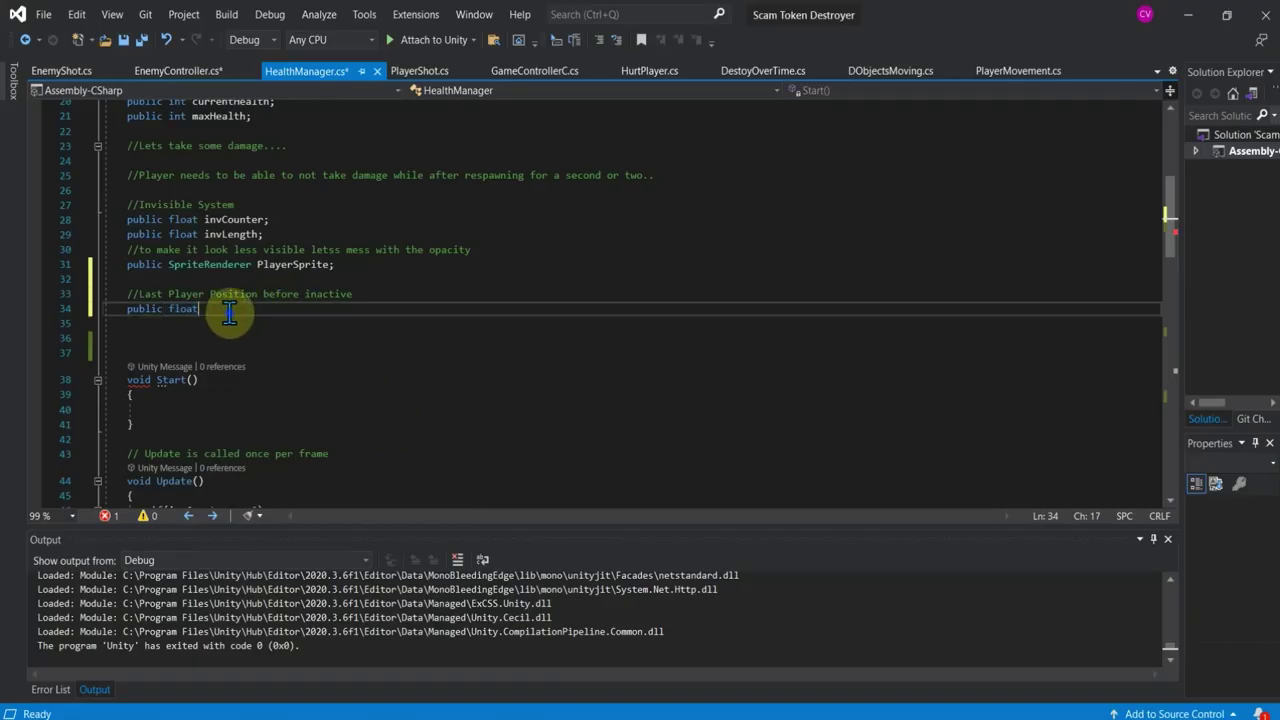
type("posi")
type("tiong")
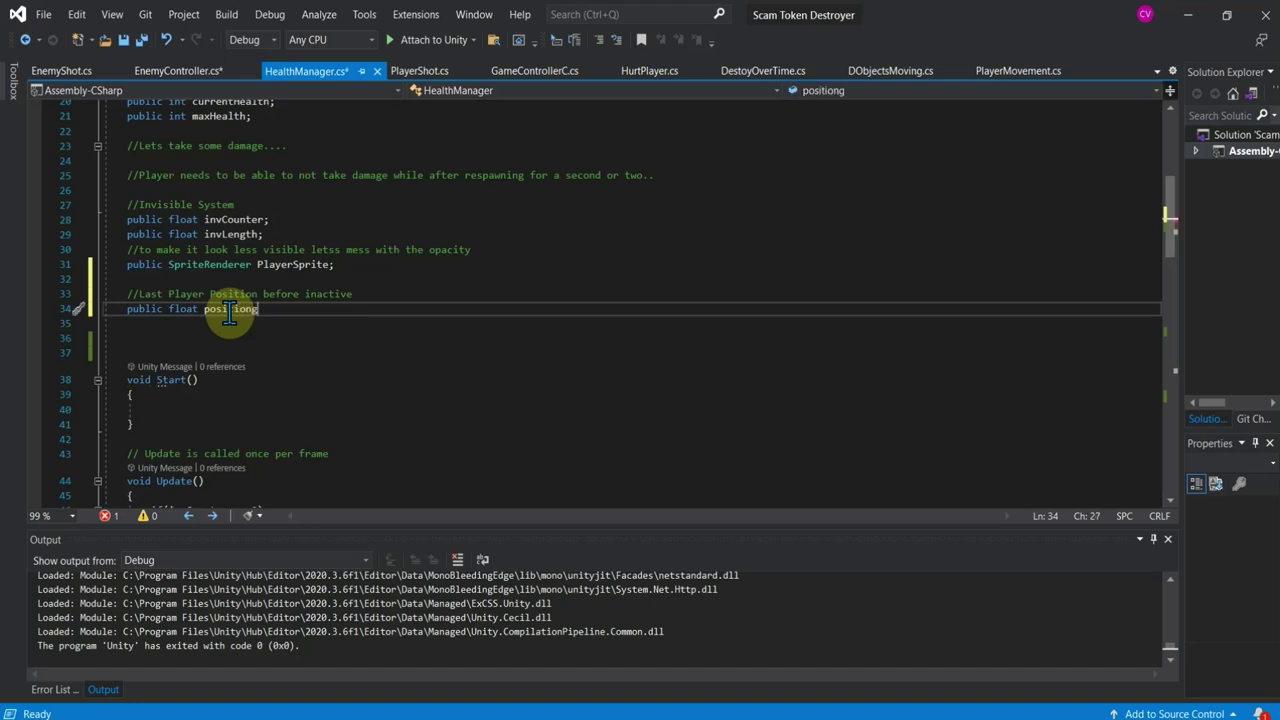
key("BackSpace")
type("X, ")
type("p")
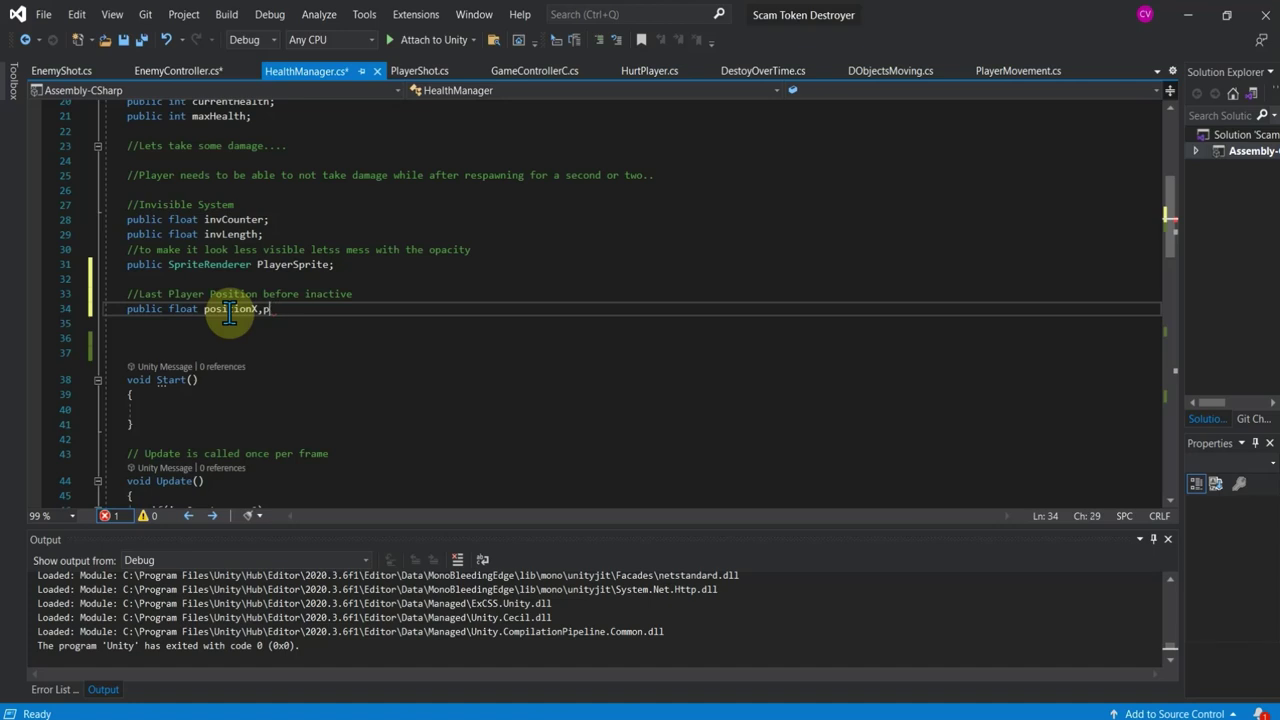
type("ositionY")
type(";")
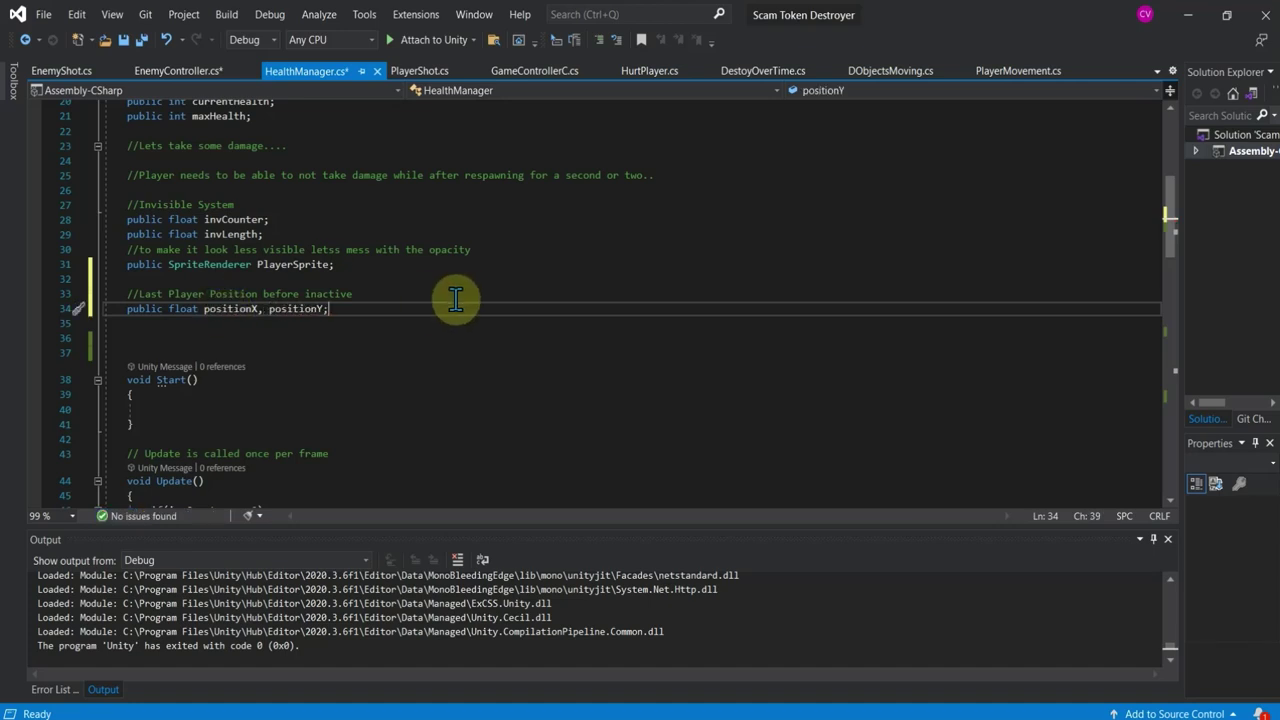
scroll(274, 331, "down", 3)
Step: Insert a comment above ThePlayer.SetActive(false) about saving the player's last active position
scroll(278, 333, "down", 5)
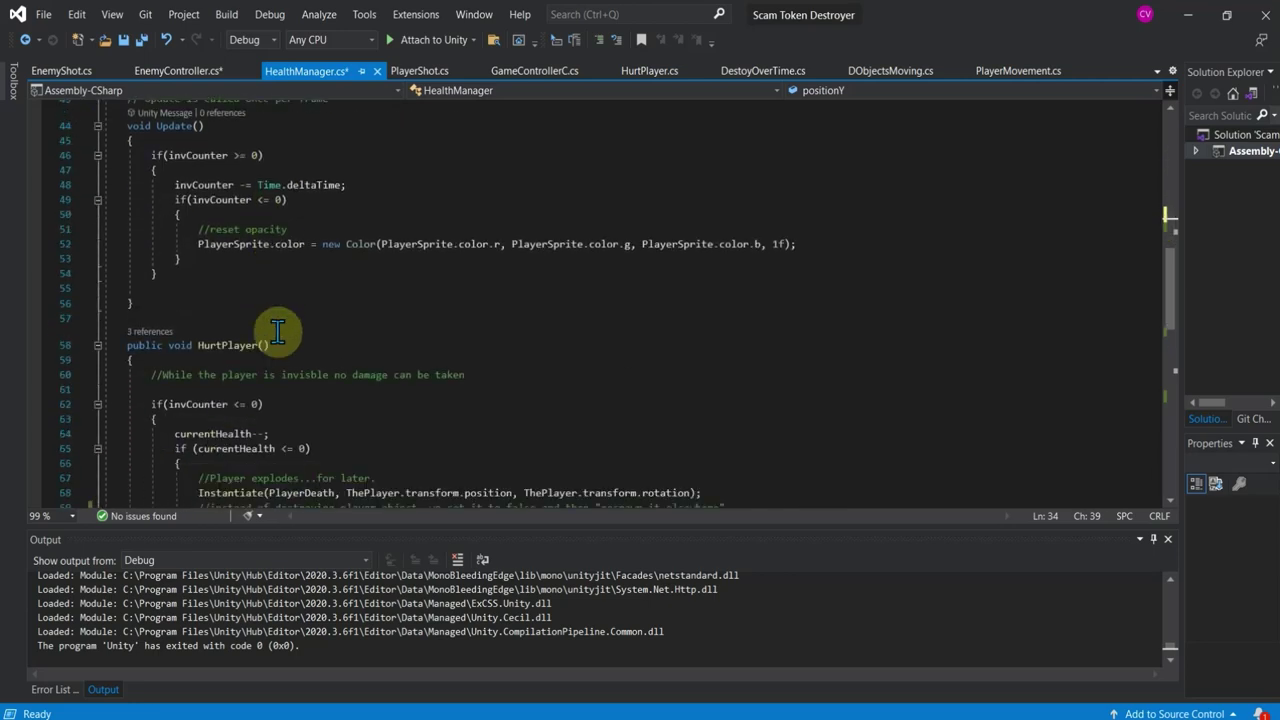
scroll(278, 333, "down", 4)
left_click(200, 344)
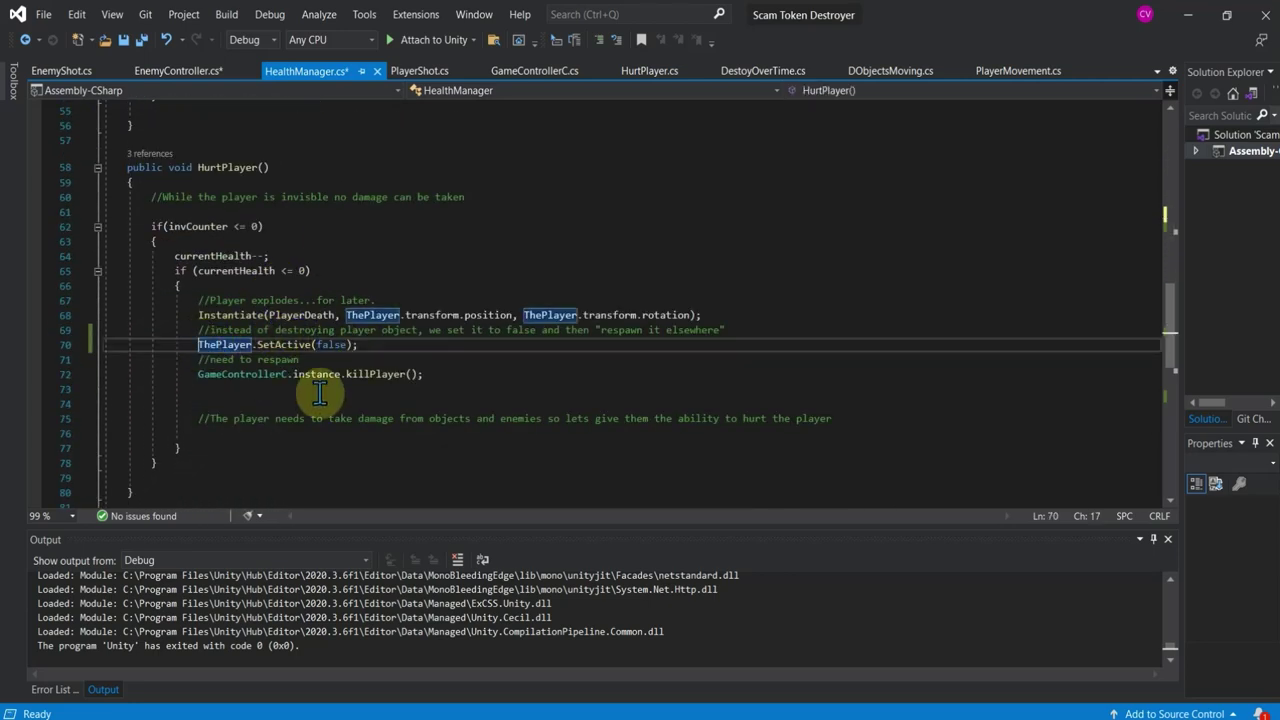
key("Return")
key("Return")
key("Up")
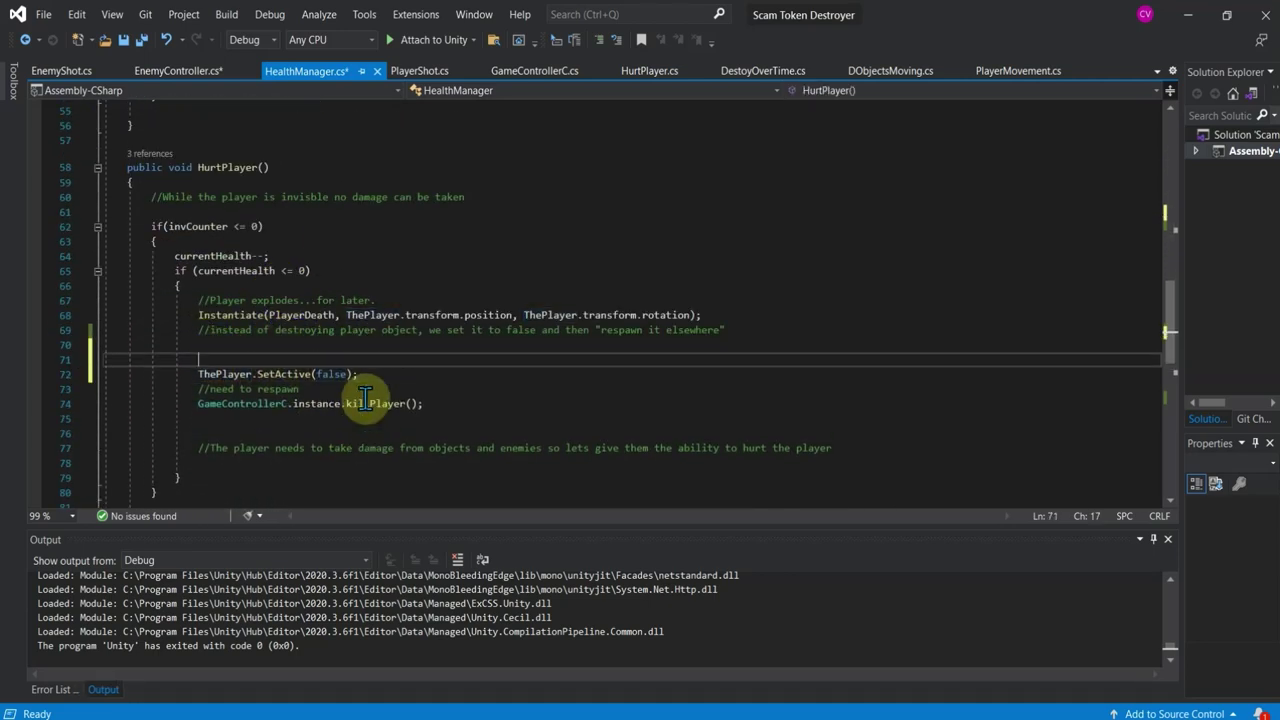
type("//Before ")
type("the pl")
type("ayer goes inact")
type("ive lets ")
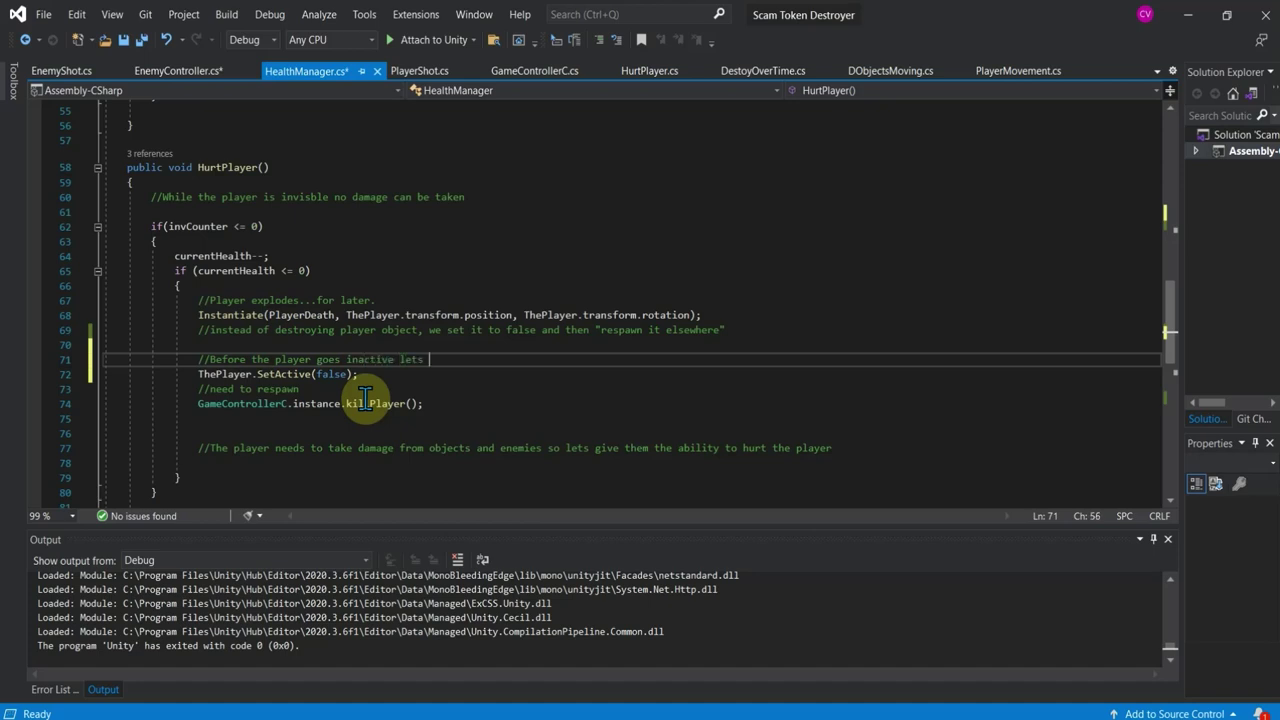
type("get the val")
type("ues of the p")
type("layers last ")
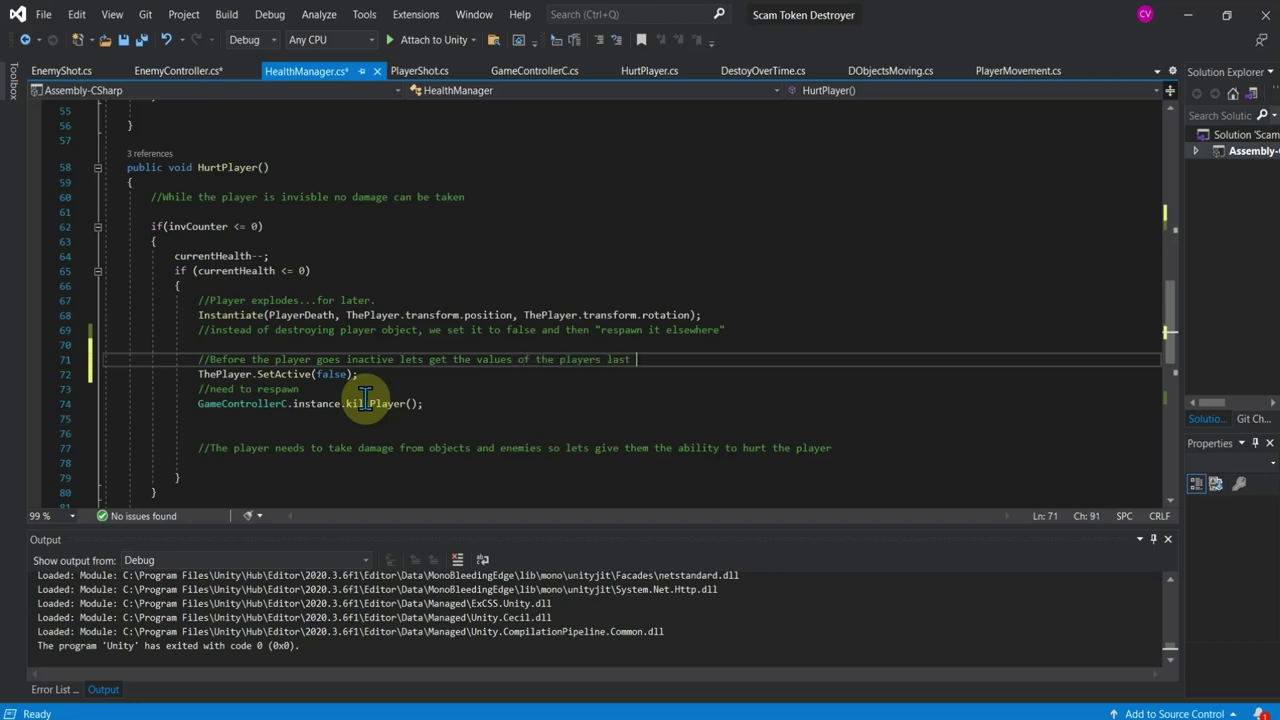
type("active position")
Step: Add a '//function need' comment line beneath the first comment
key("Return")
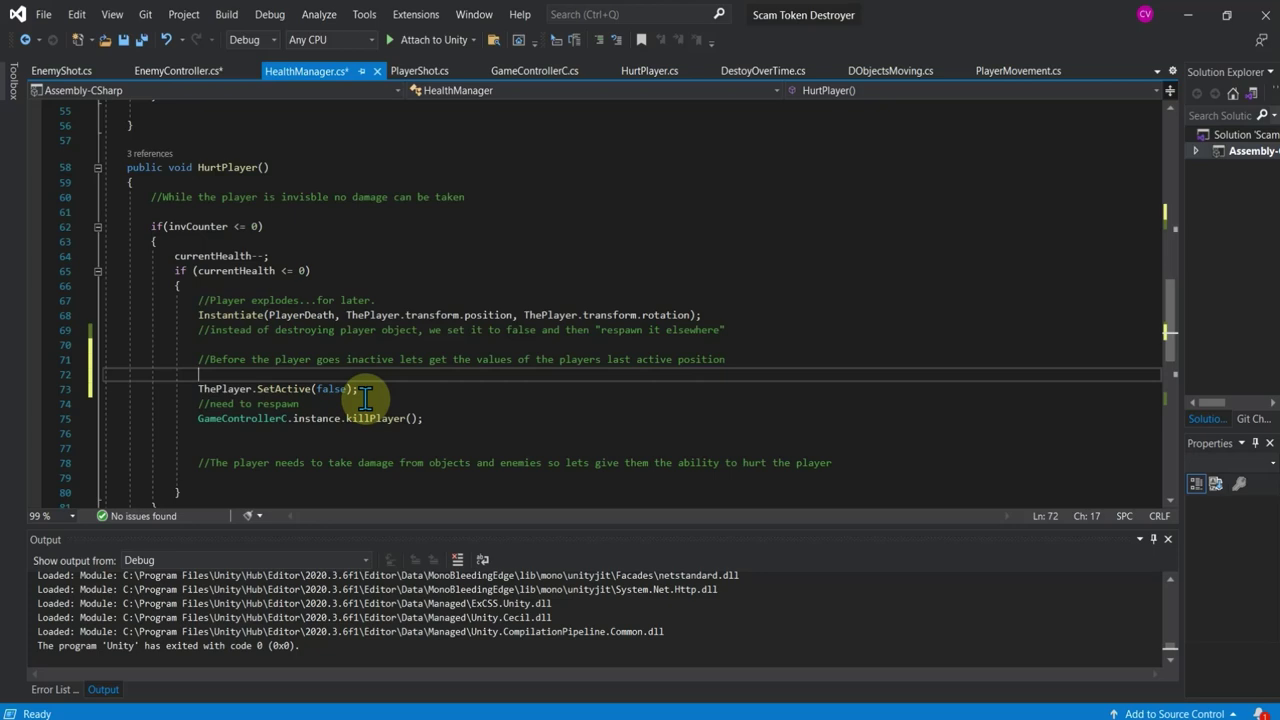
type("//func")
type("tion neeede")
type("de")
key("Return")
scroll(457, 183, "down", 4)
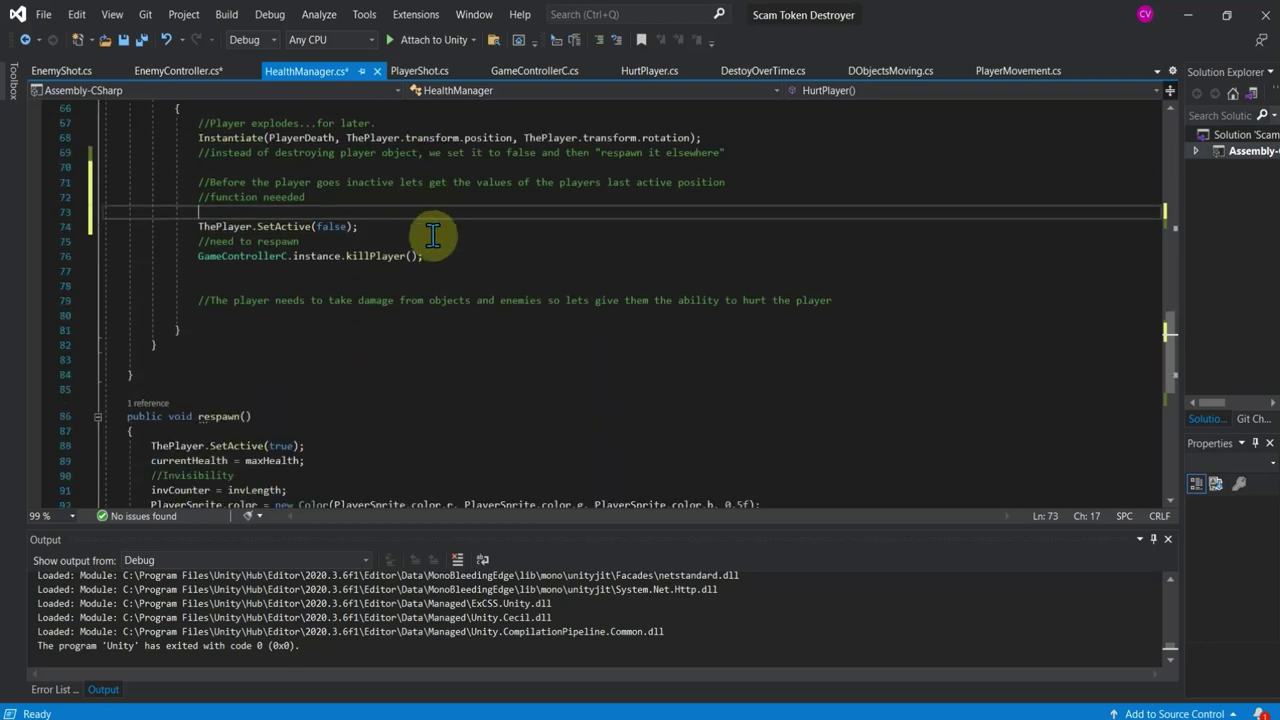
scroll(380, 220, "down", 5)
left_click(175, 331)
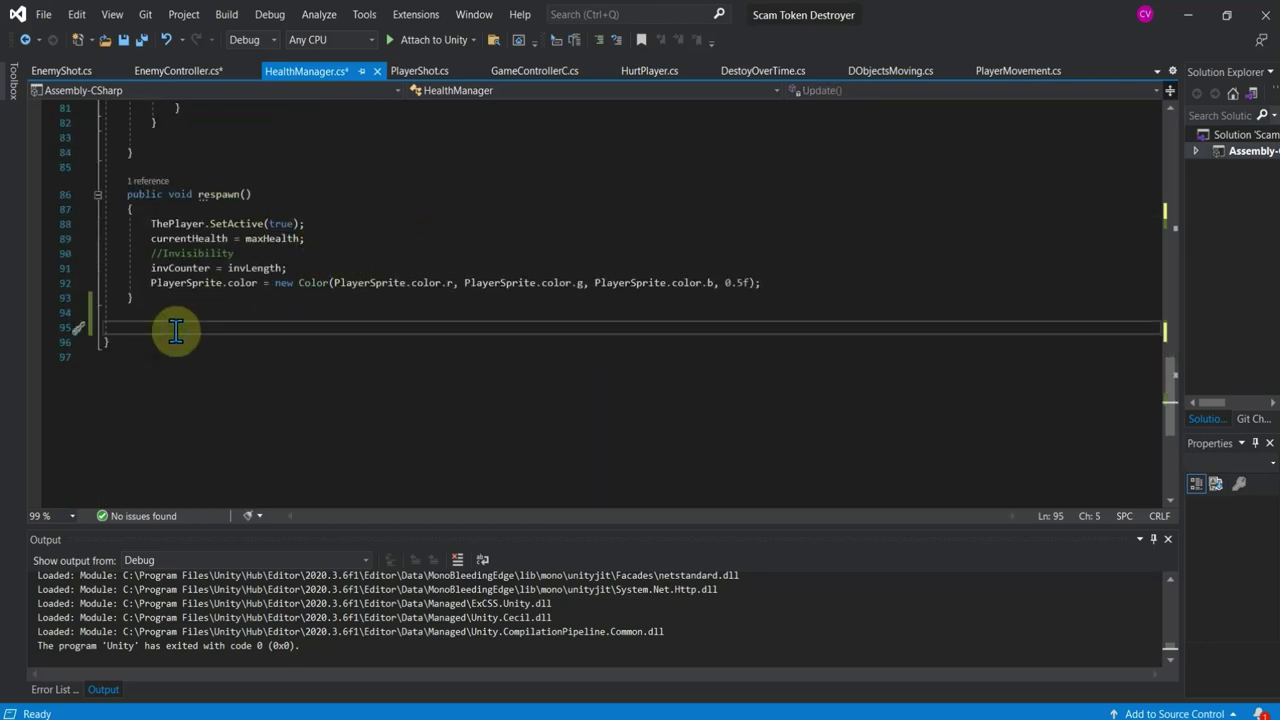
Step: Declare an empty public void lastPlayerPosition() method
type("public v")
type("oid ")
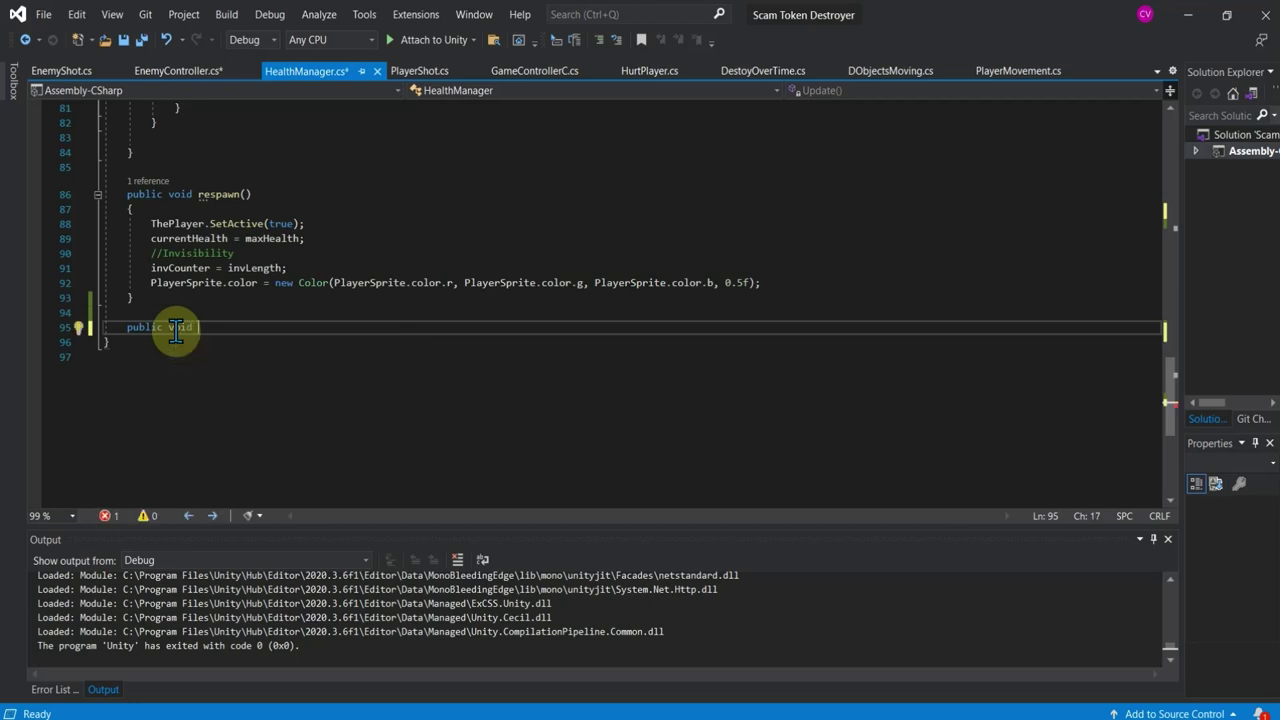
type("las")
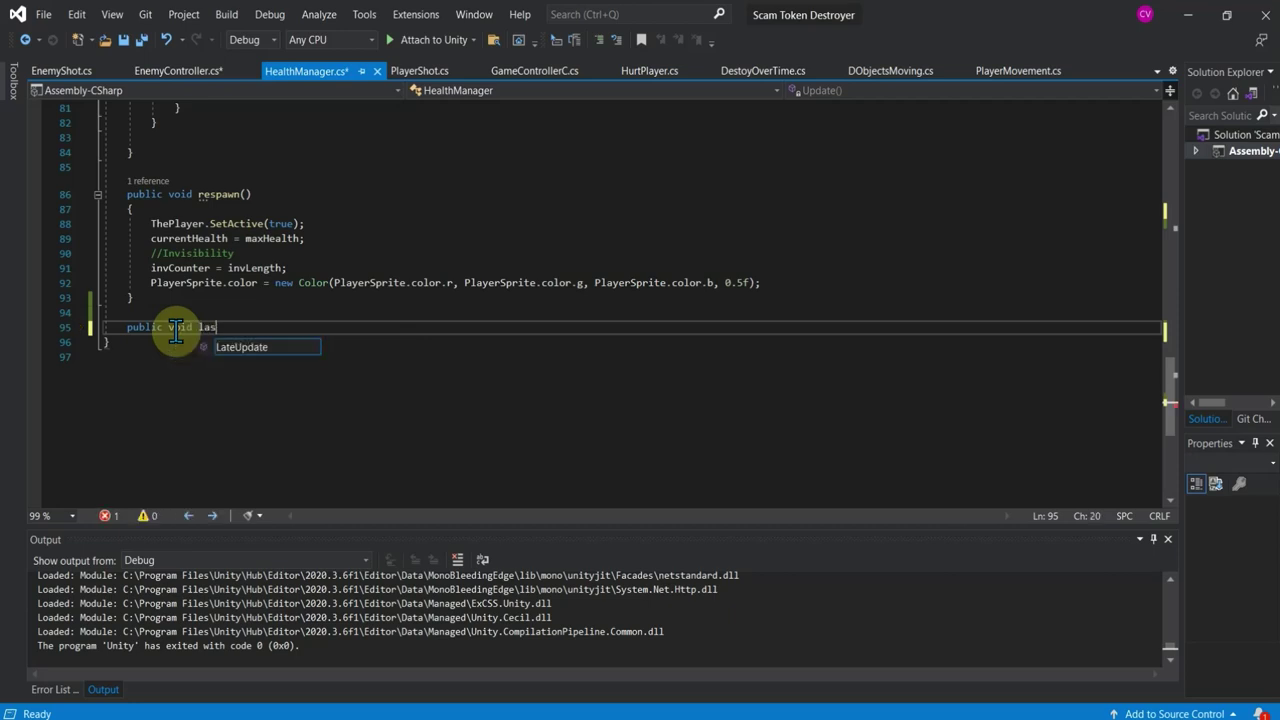
type("tPlayerPo")
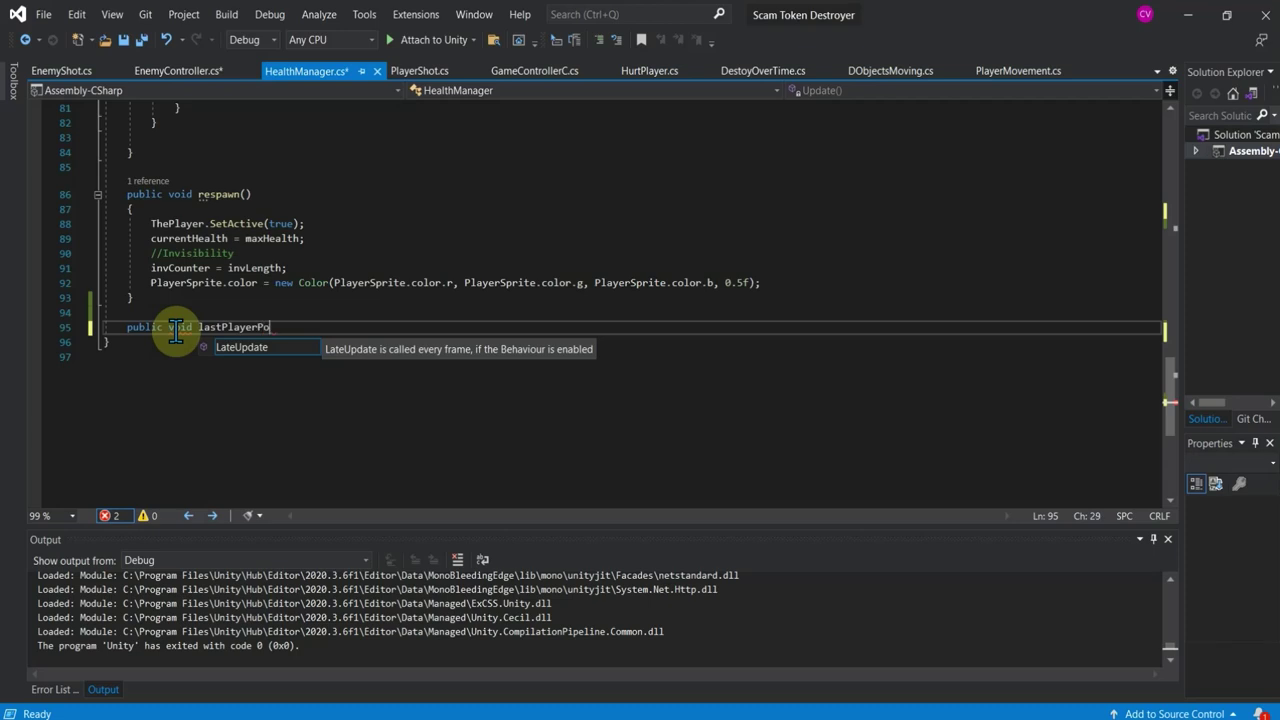
type("sition()")
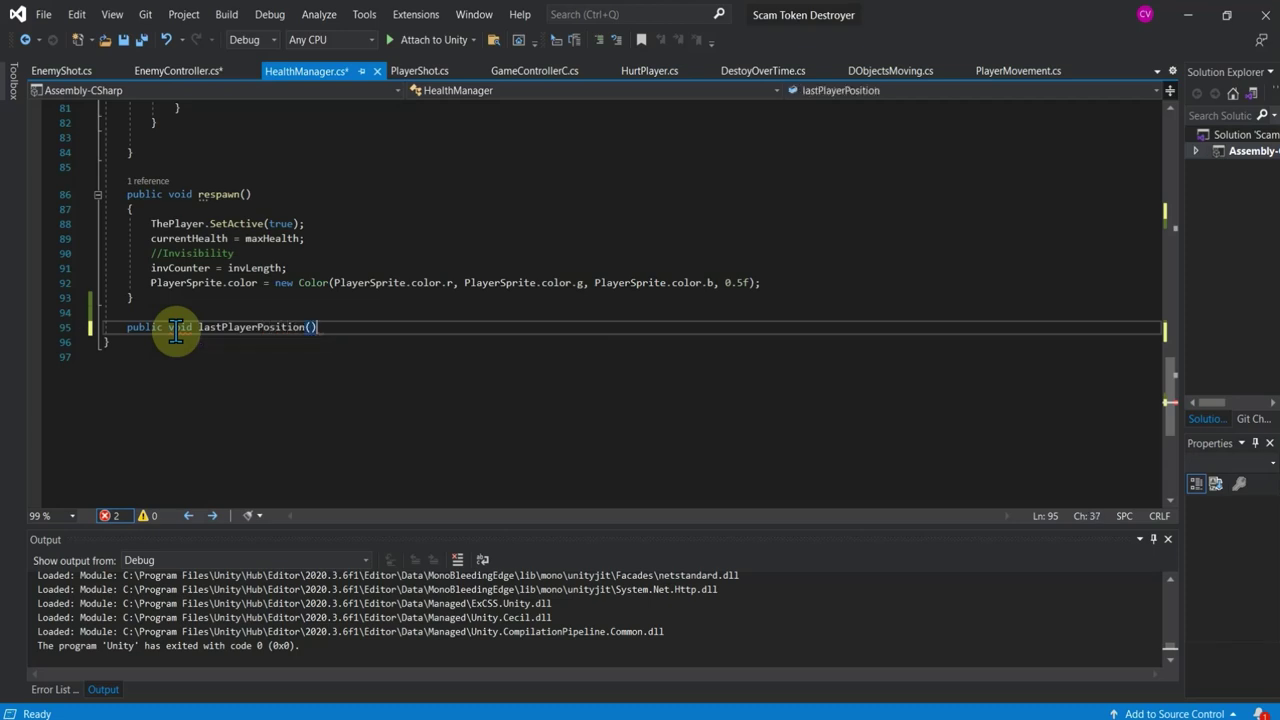
key("Return")
type("{")
key("Return")
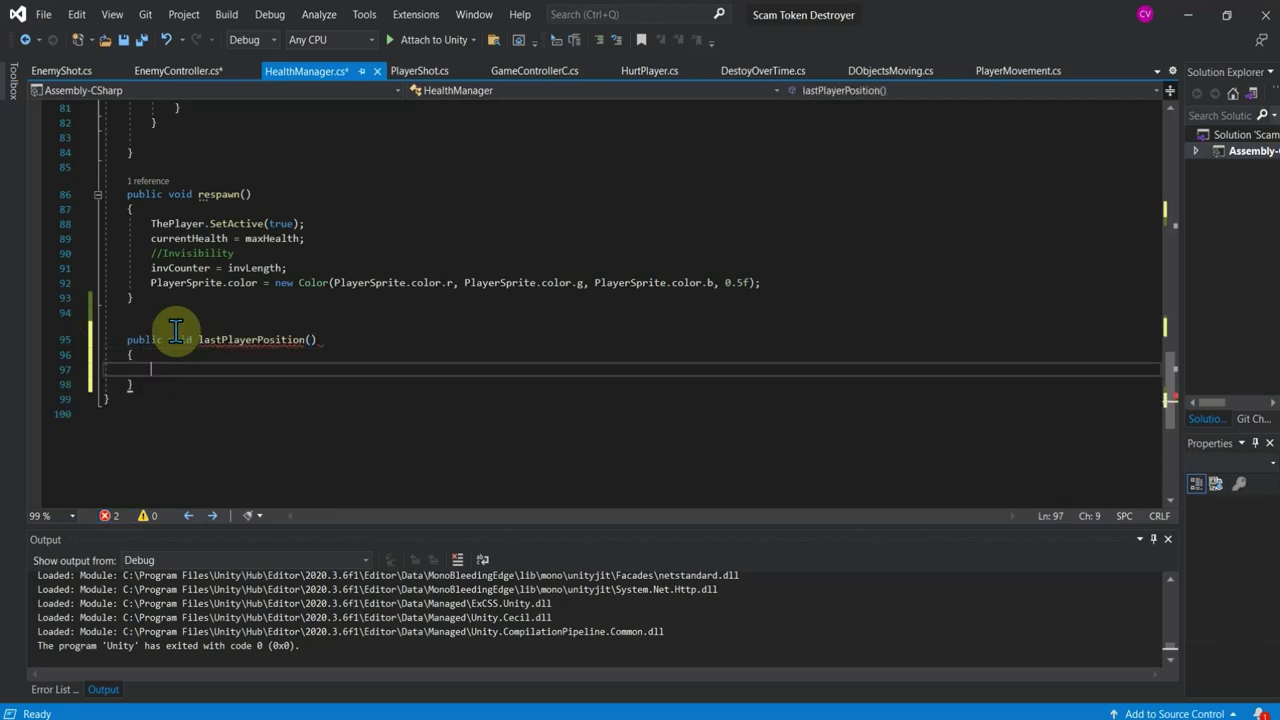
Step: Assign positionX = ThePlayer.transform.position.x inside the method
type("po")
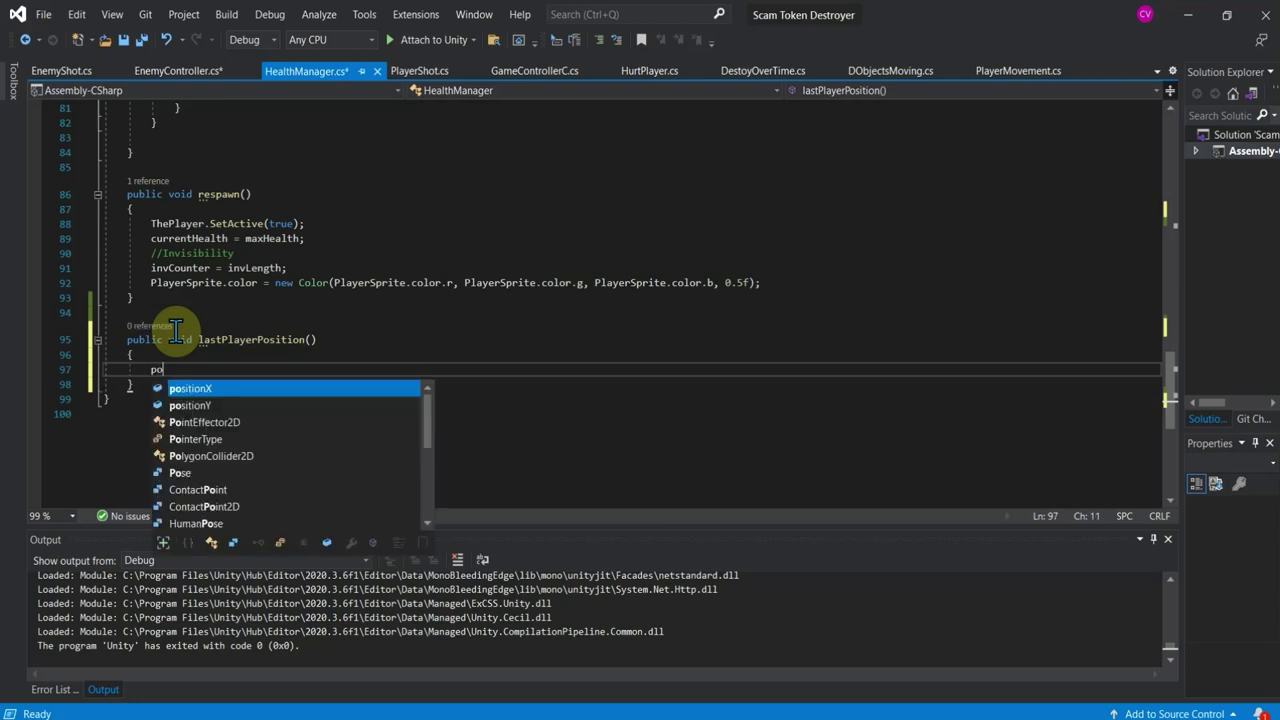
type("sitionX =")
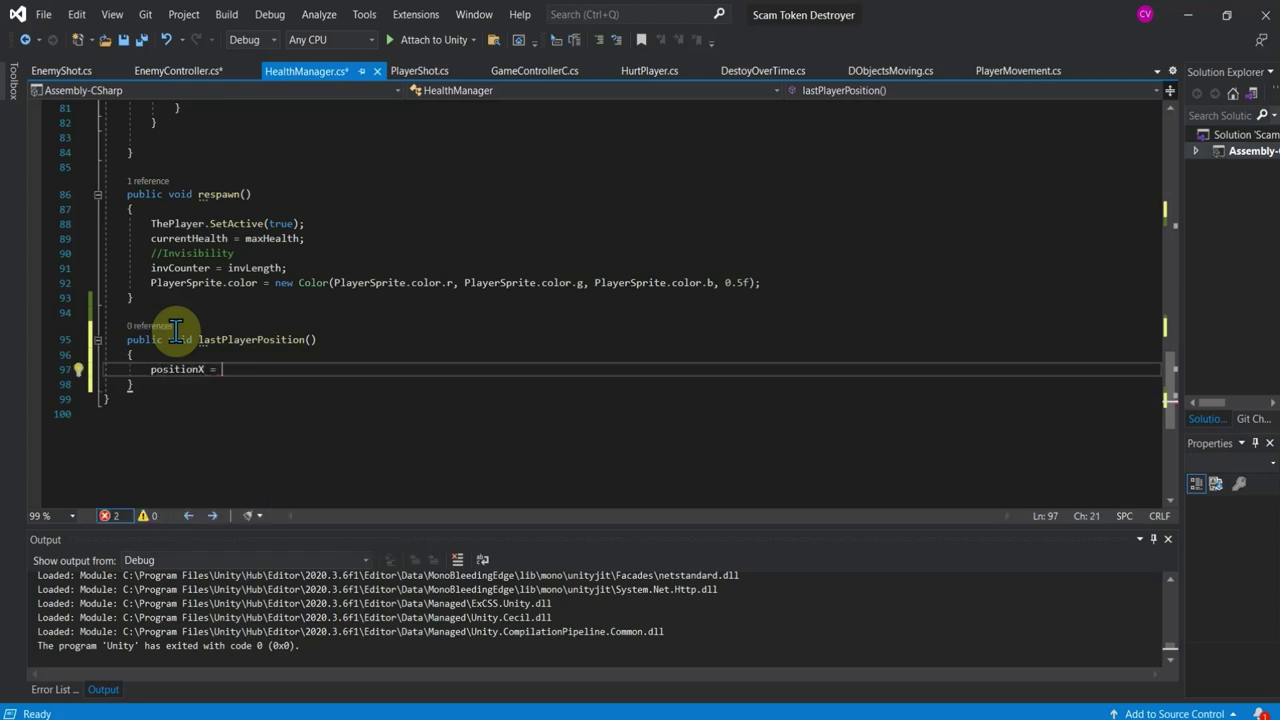
type("The")
key("Tab")
type(".")
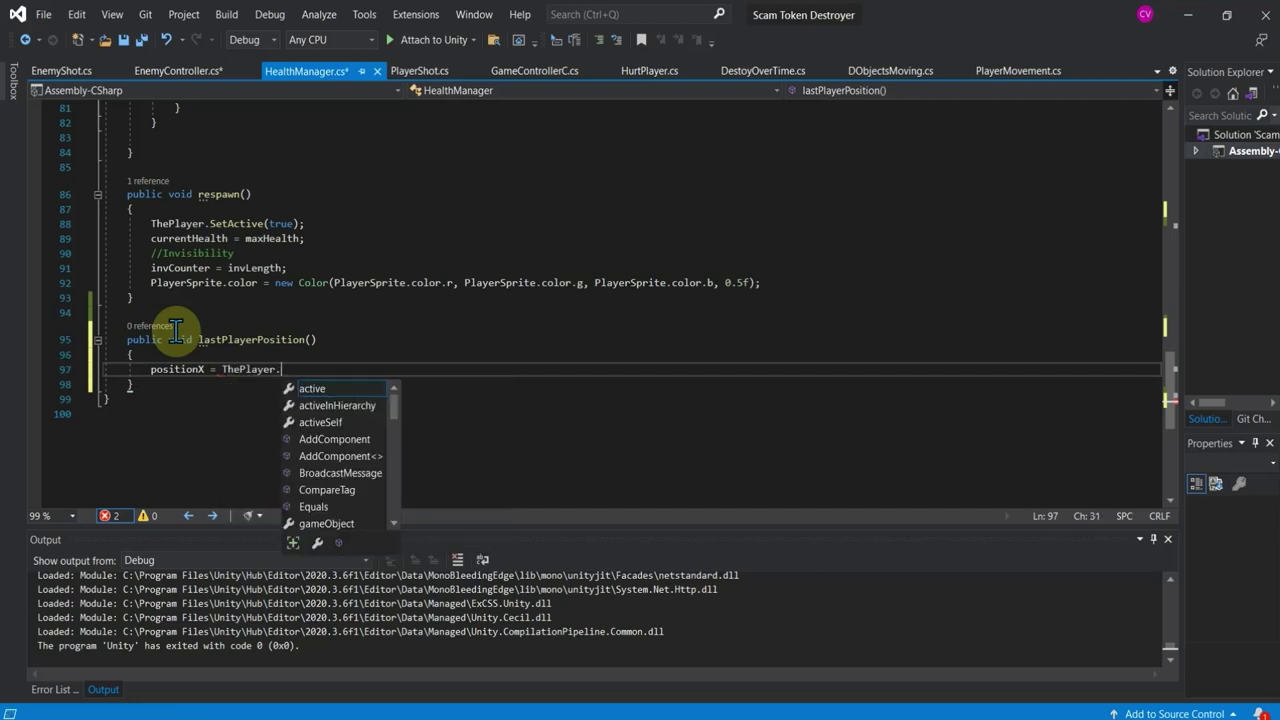
type("tr")
key("Tab")
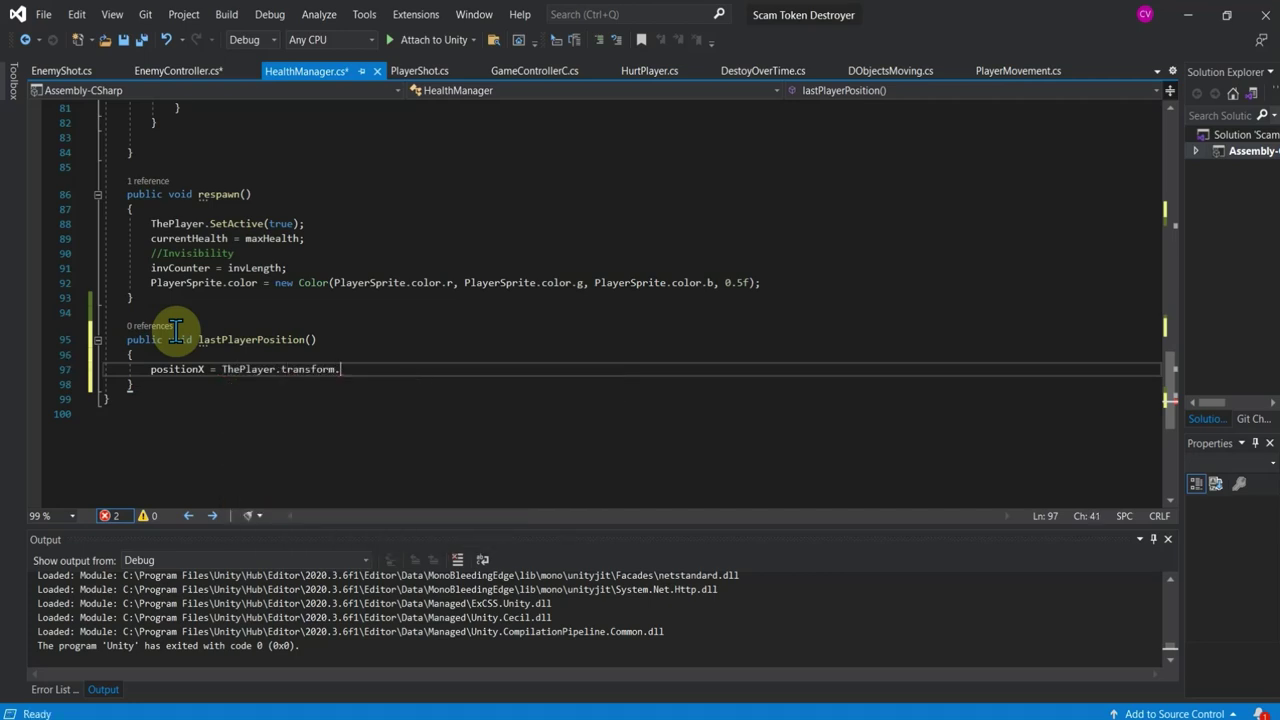
type(".po")
key("Tab")
type(".")
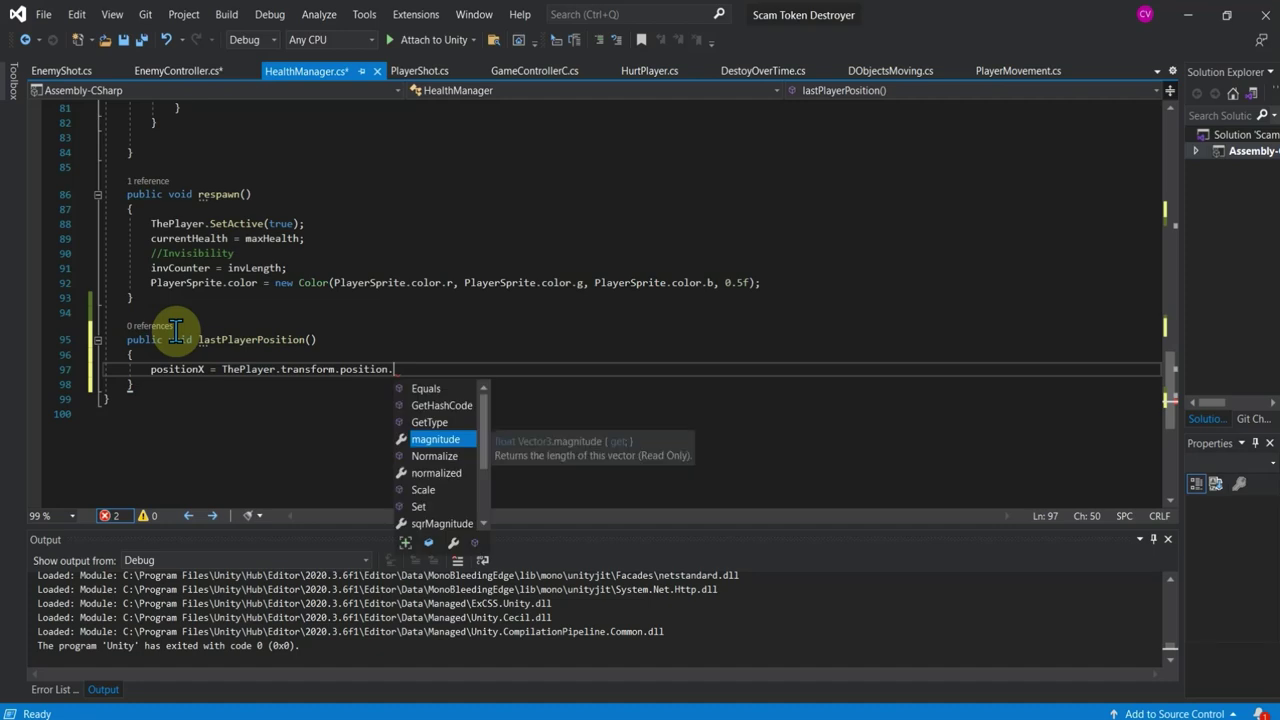
type("x")
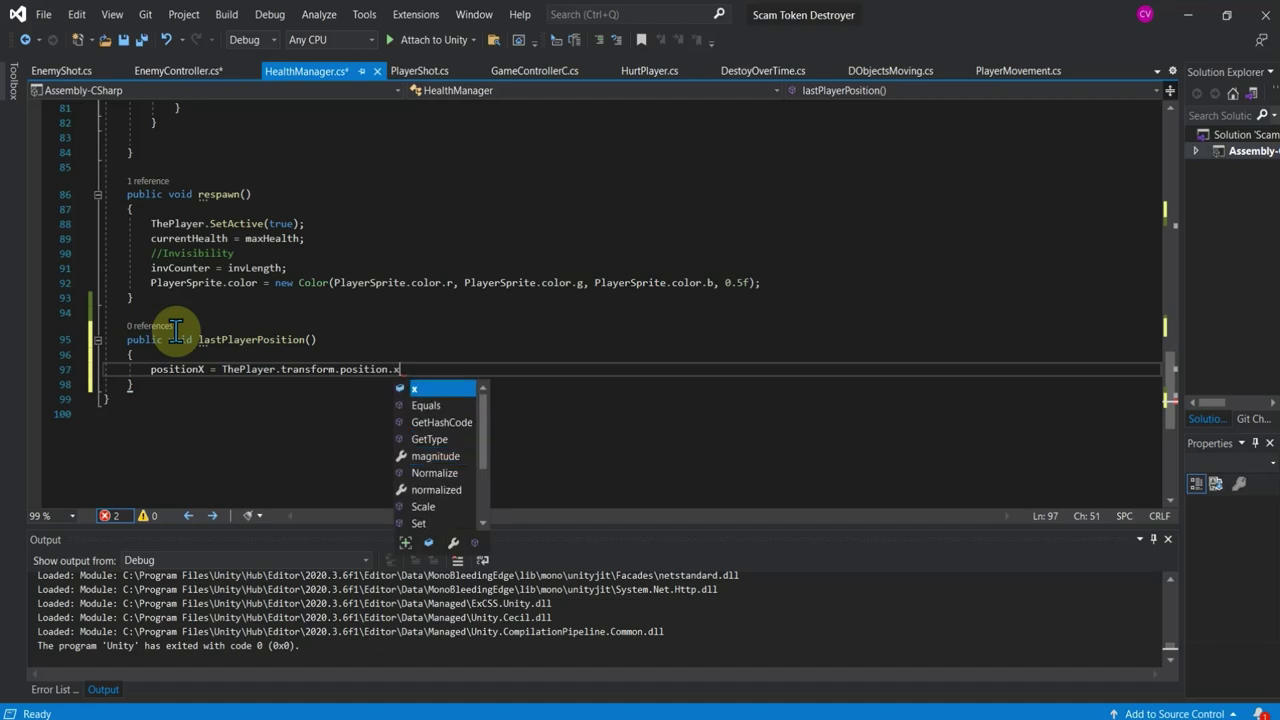
type("; //Control + D")
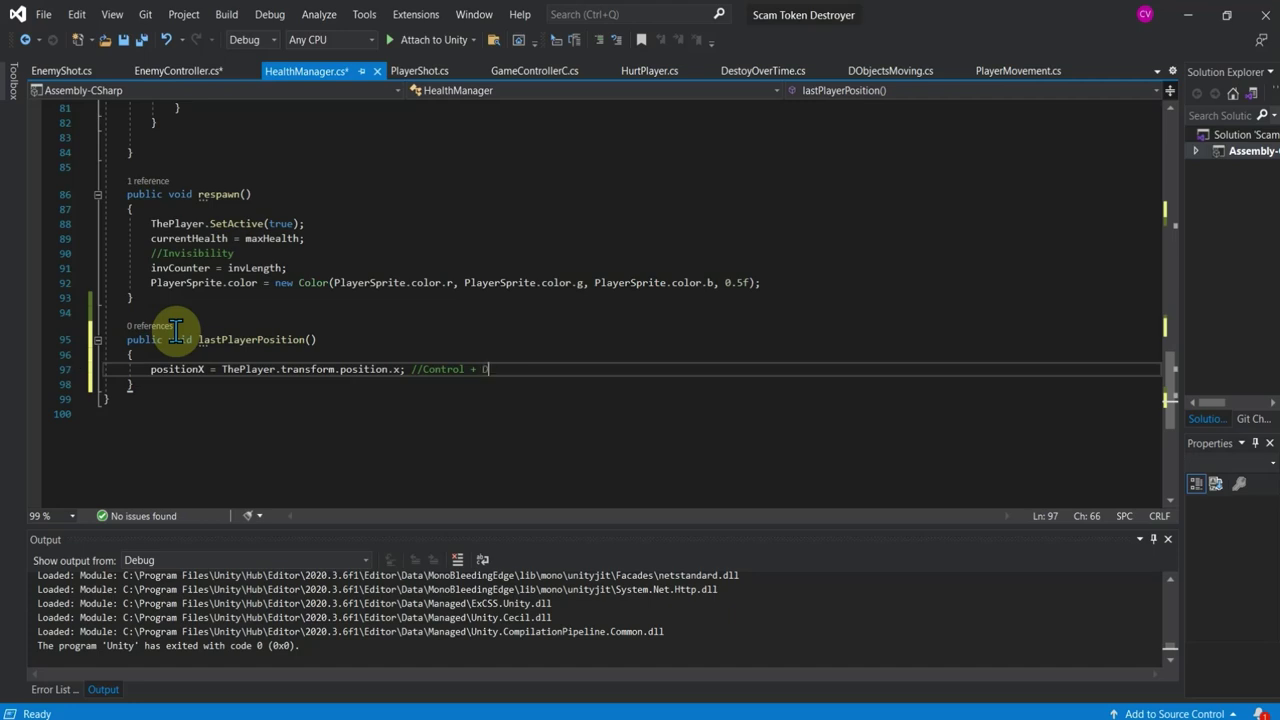
Step: Duplicate the line as positionY = ThePlayer.transform.position.y and save HealthManager.cs
key("ctrl+d")
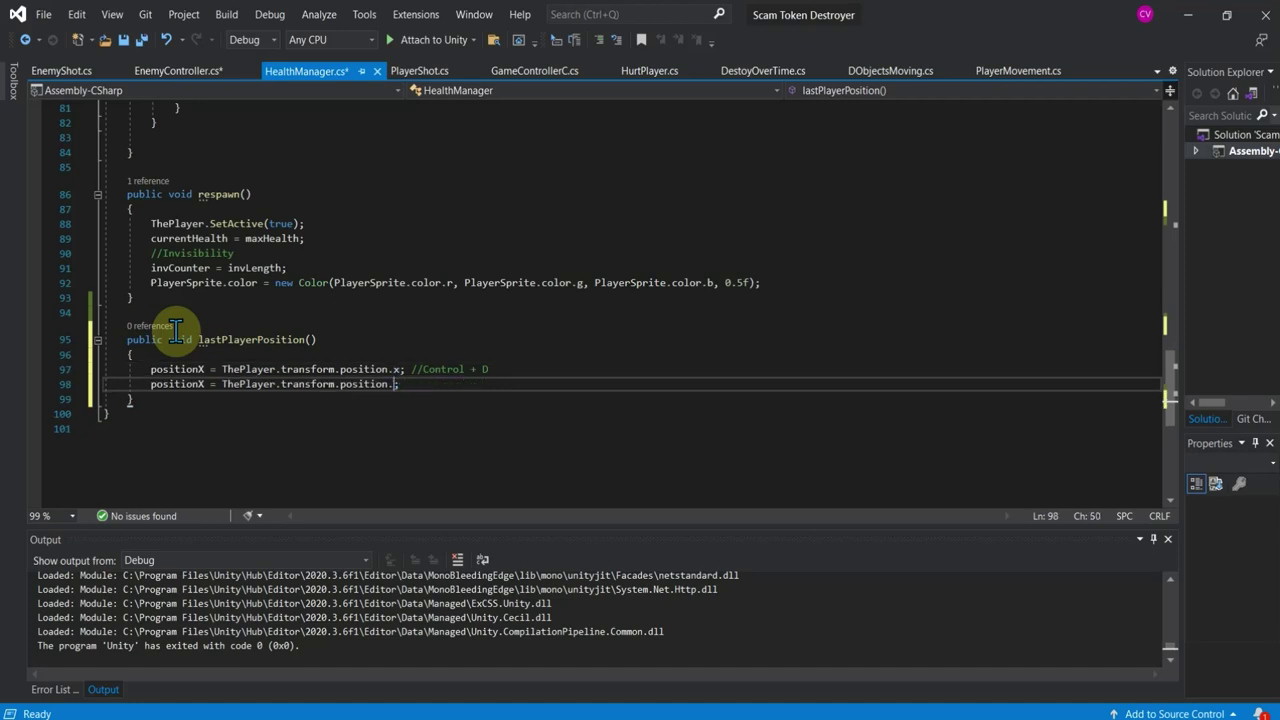
type("Y")
key("Tab")
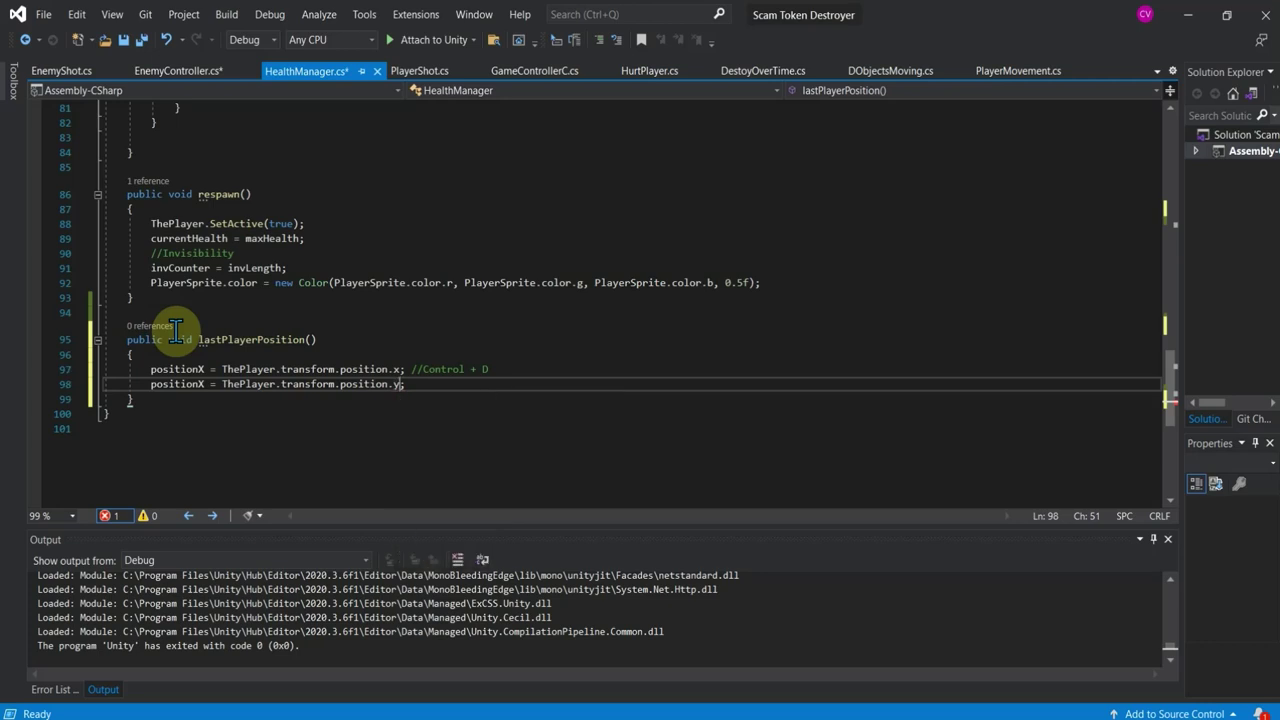
left_click(204, 384)
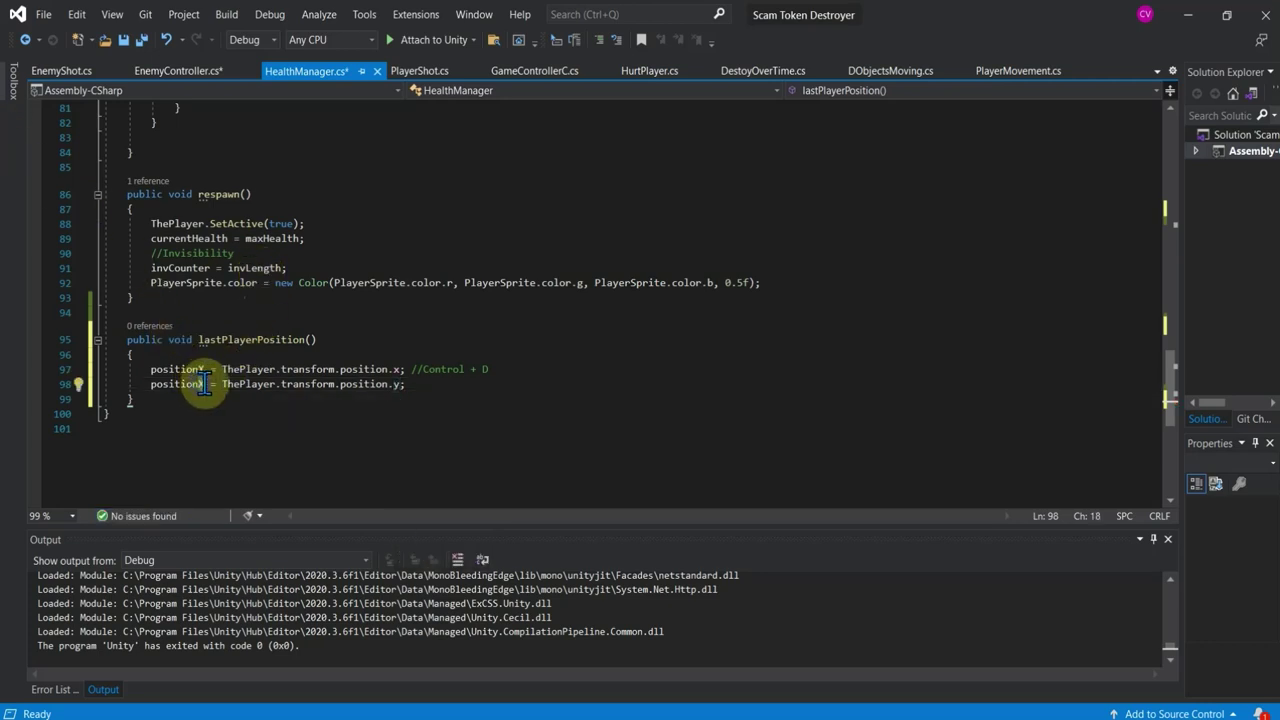
key("BackSpace")
type("Y")
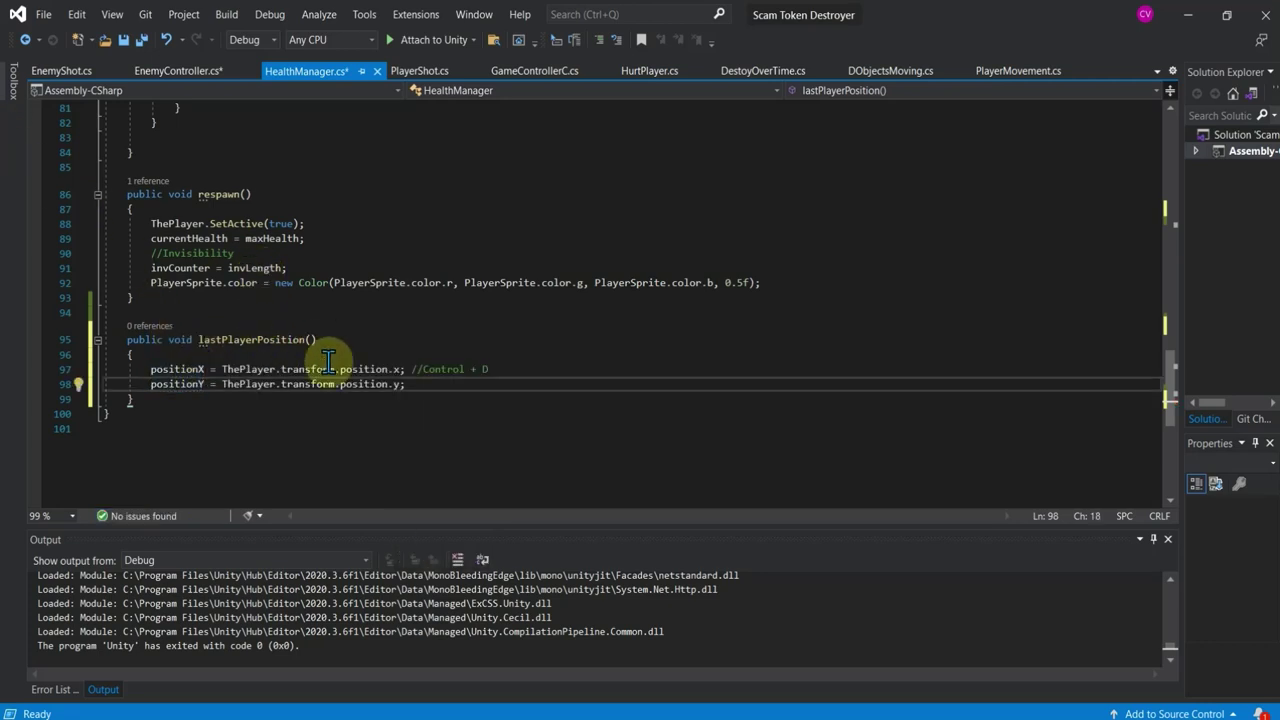
left_click(340, 369)
key("ctrl+s")
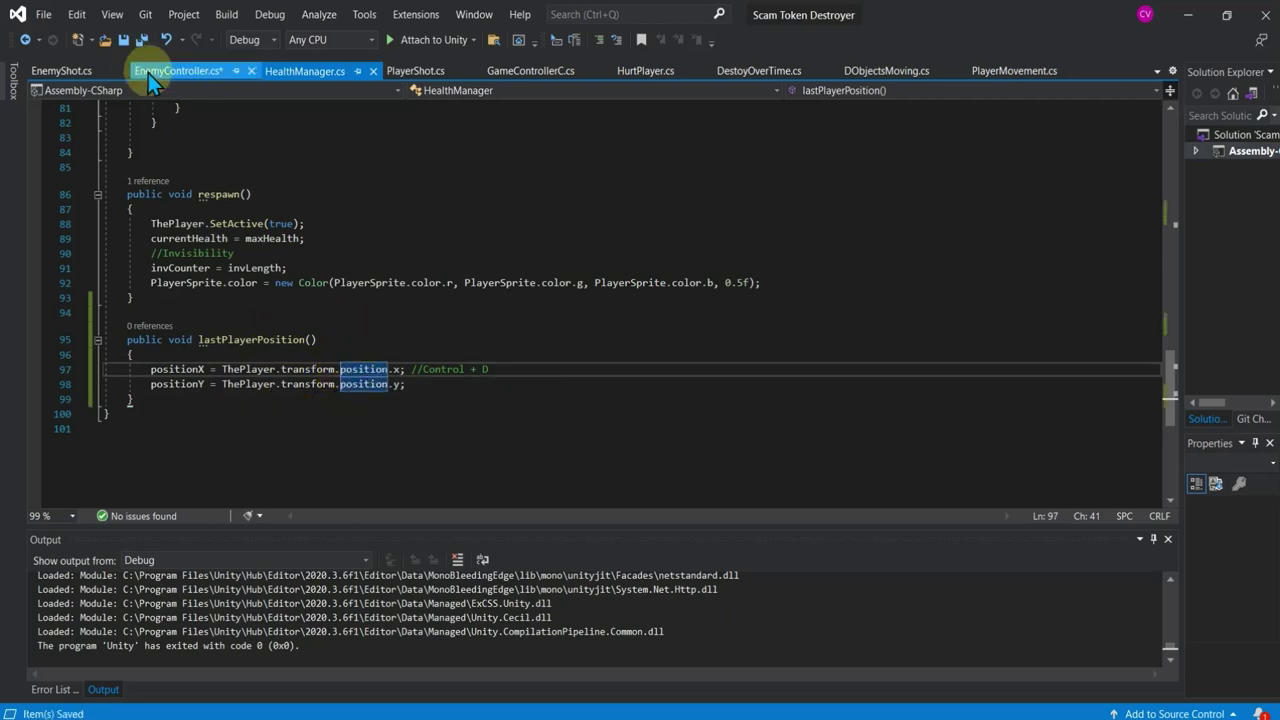
Step: In EnemyController.cs, pass HealthManager.instance.positionX as the first Vector2 argument
left_click(153, 74)
scroll(384, 344, "down", 2)
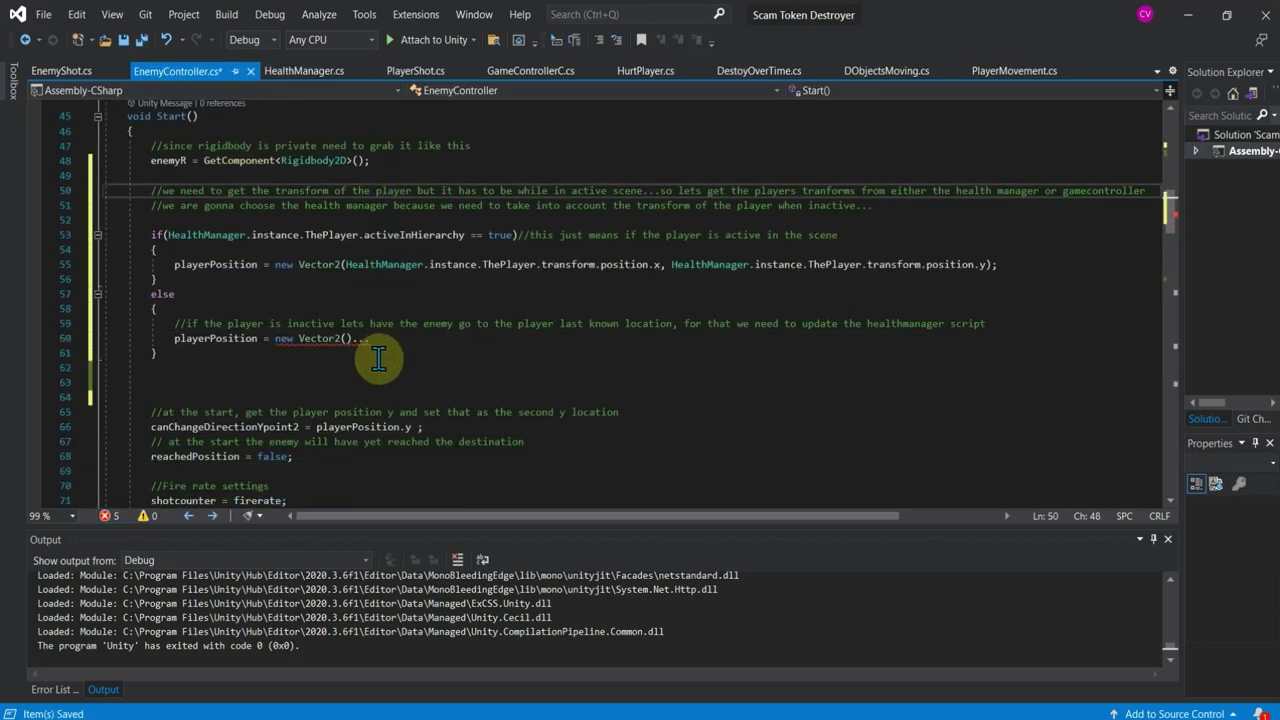
left_click(349, 339)
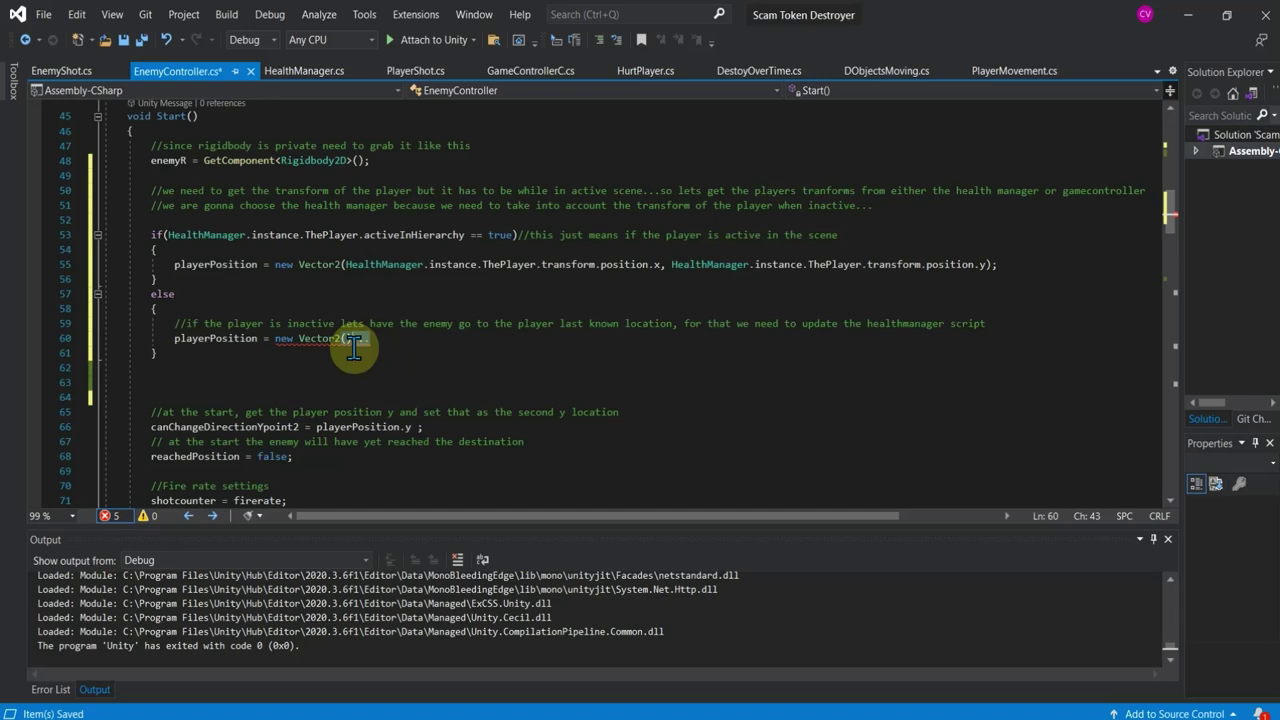
key("Delete")
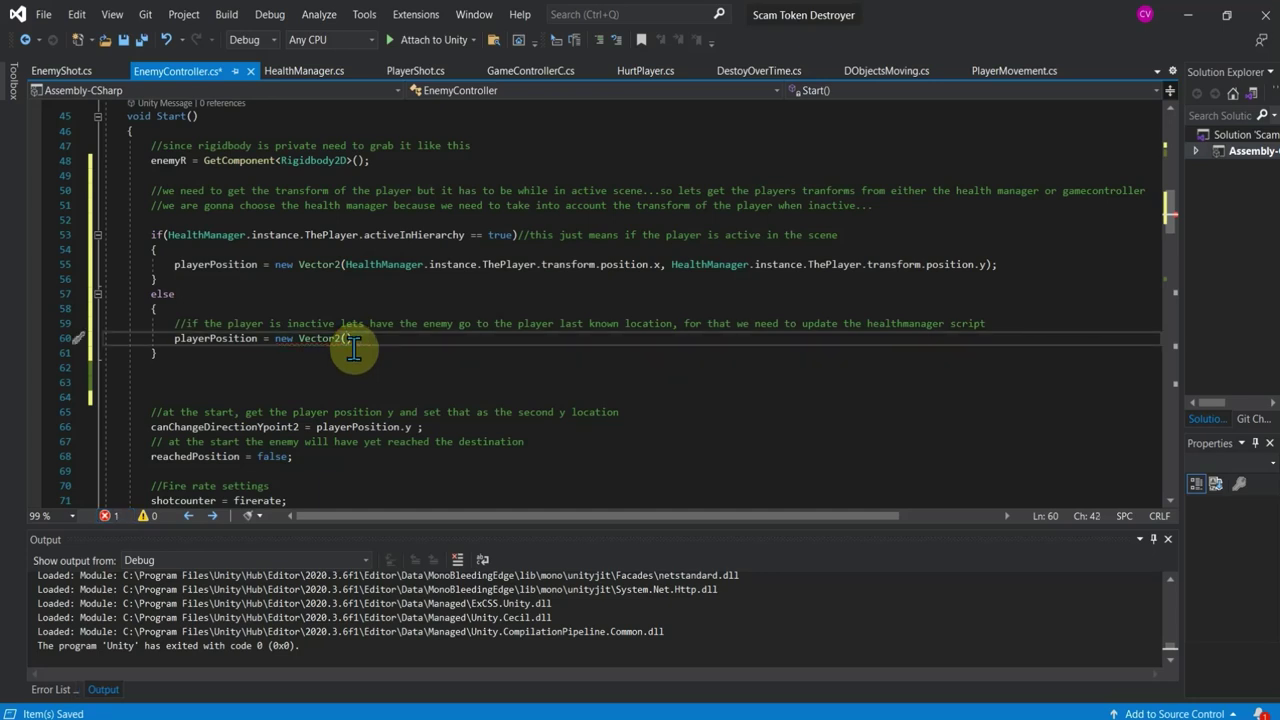
type("hea")
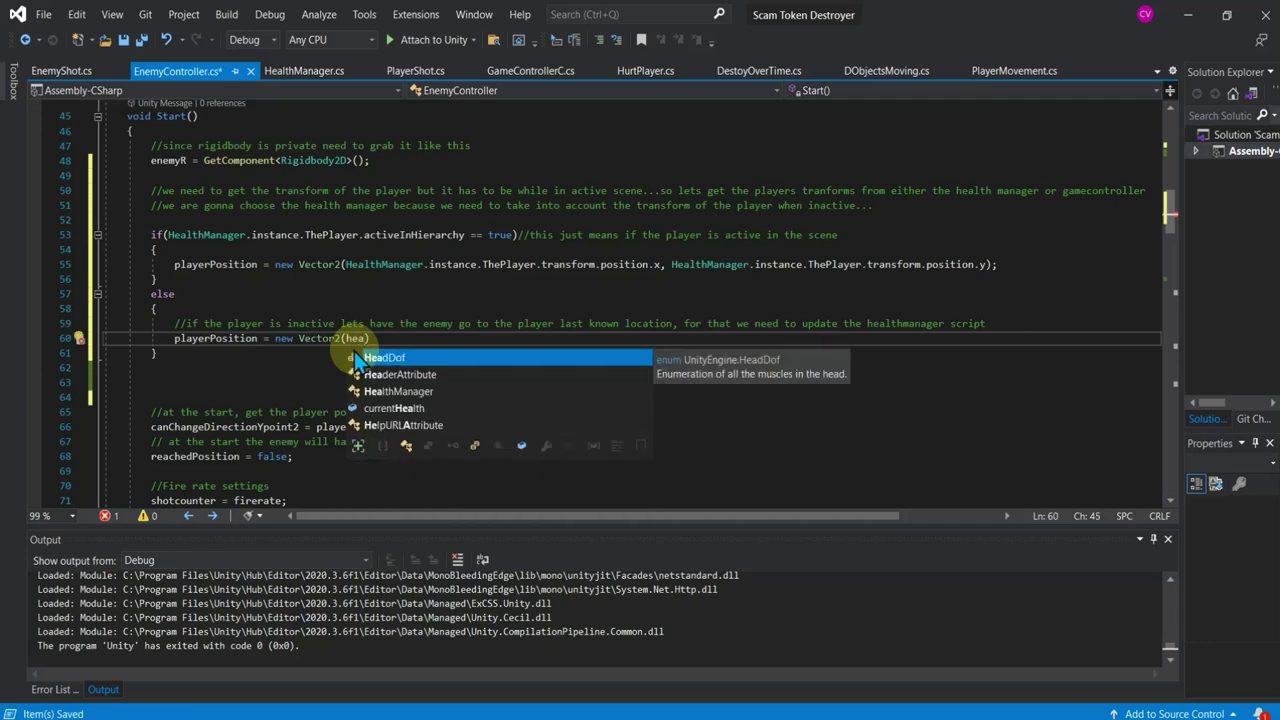
type(")")
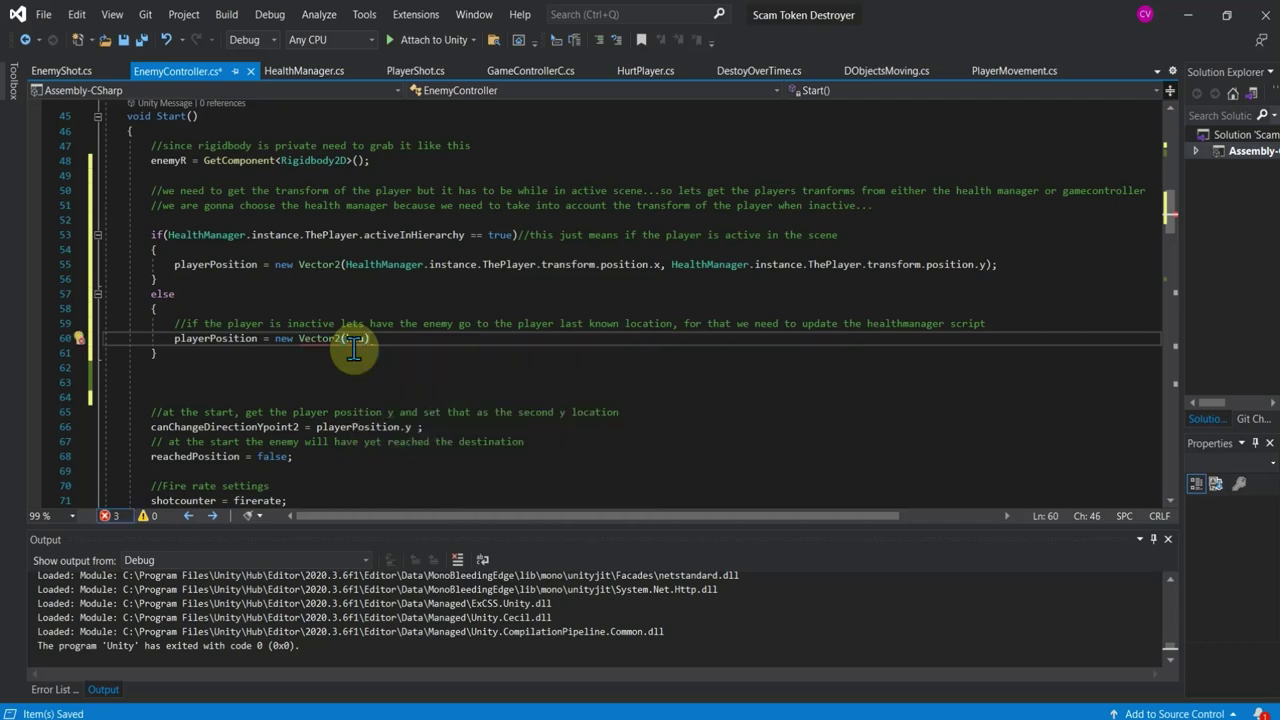
type("he")
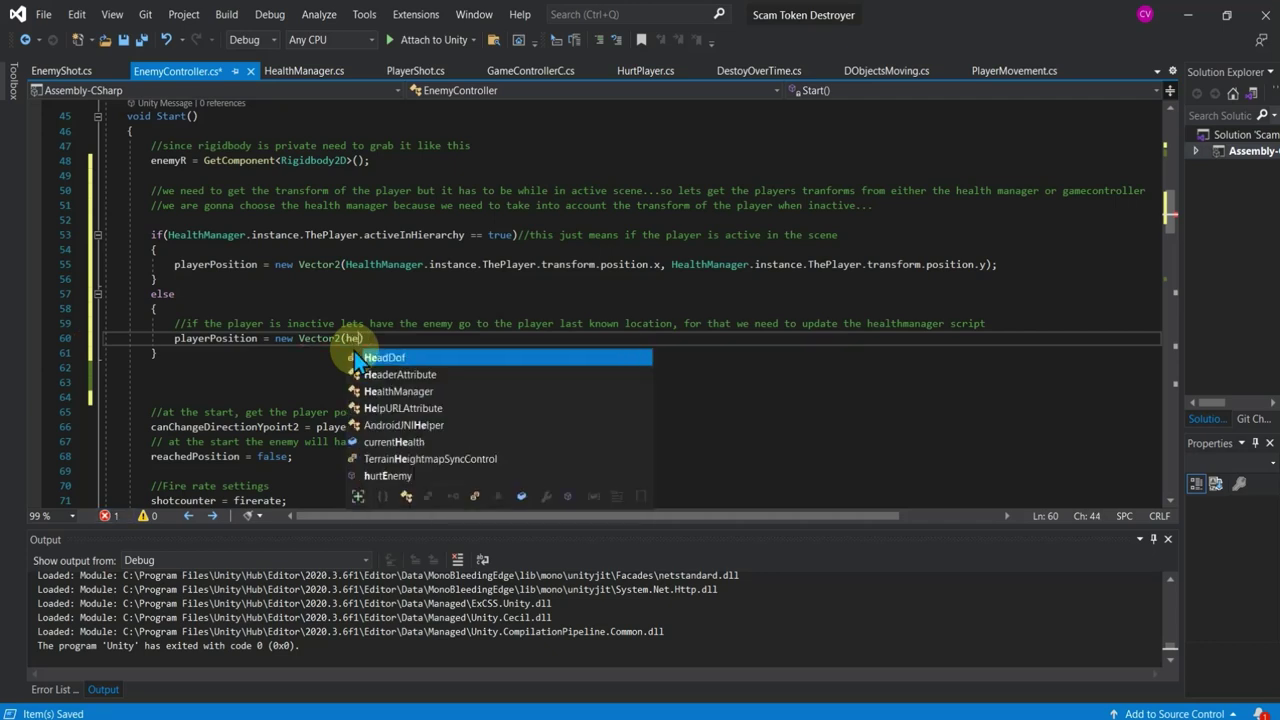
type(")")
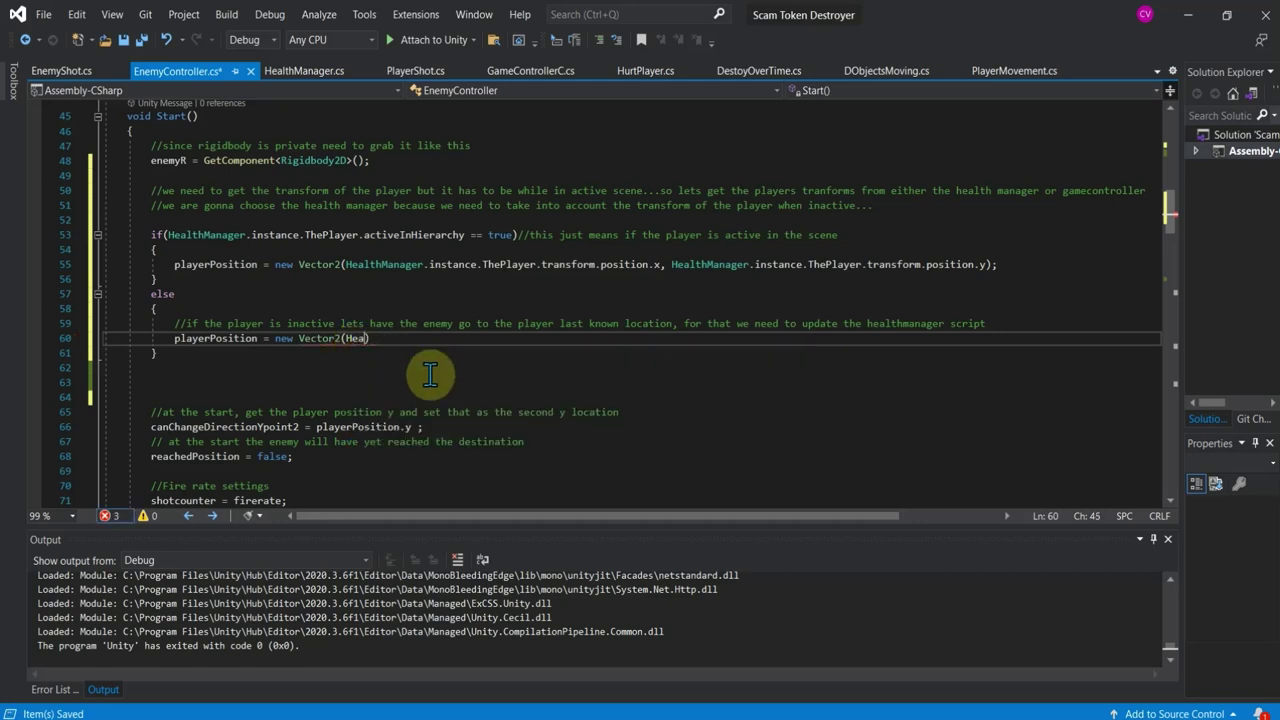
type("H")
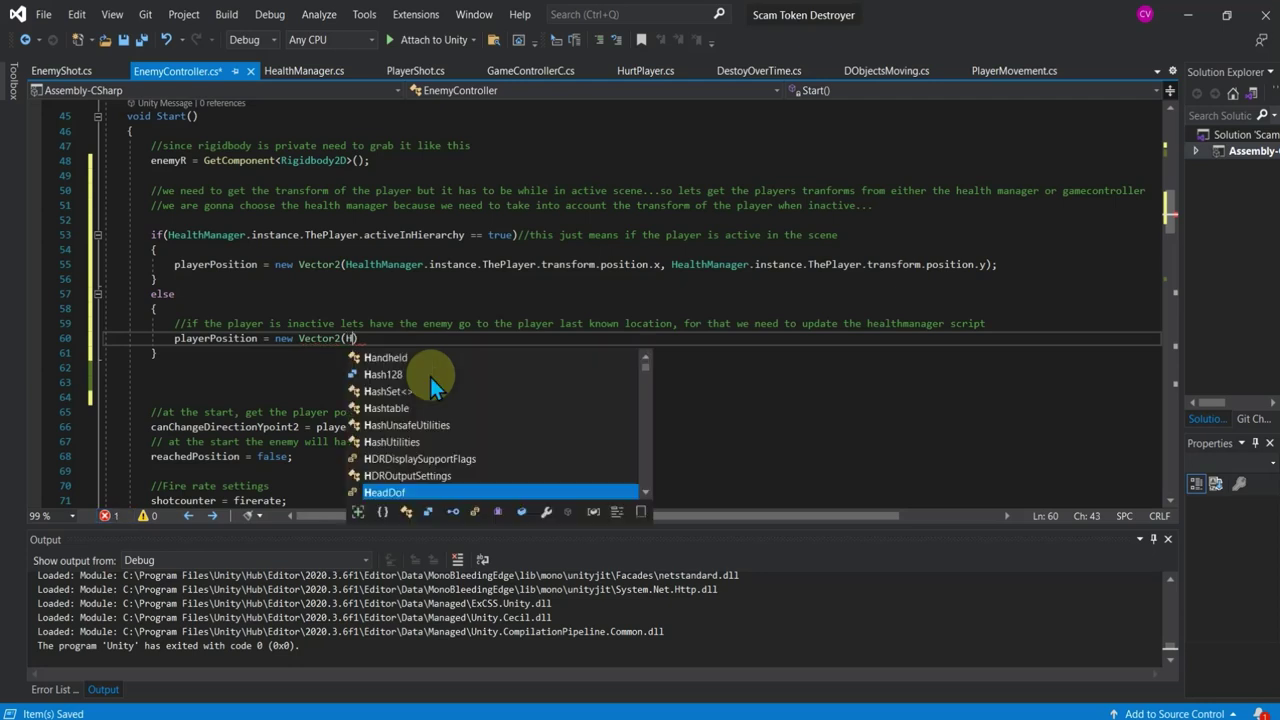
type("ea")
key("Down")
key("Tab")
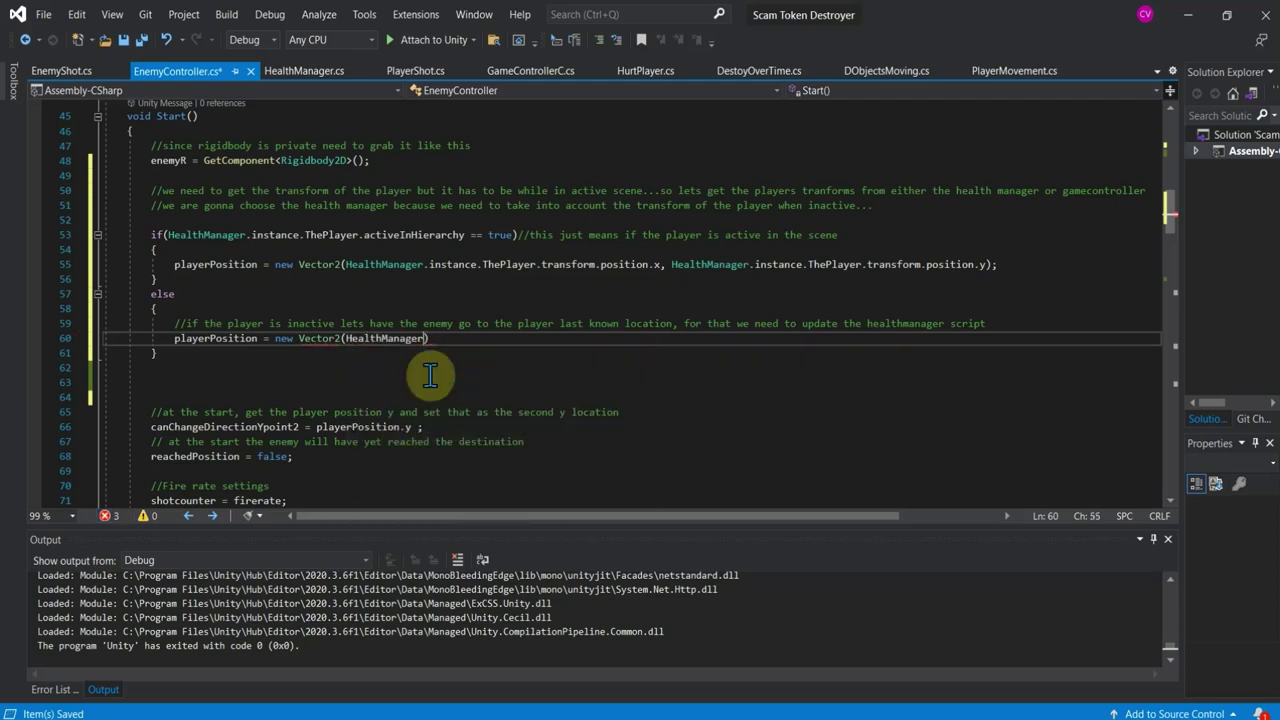
type(".")
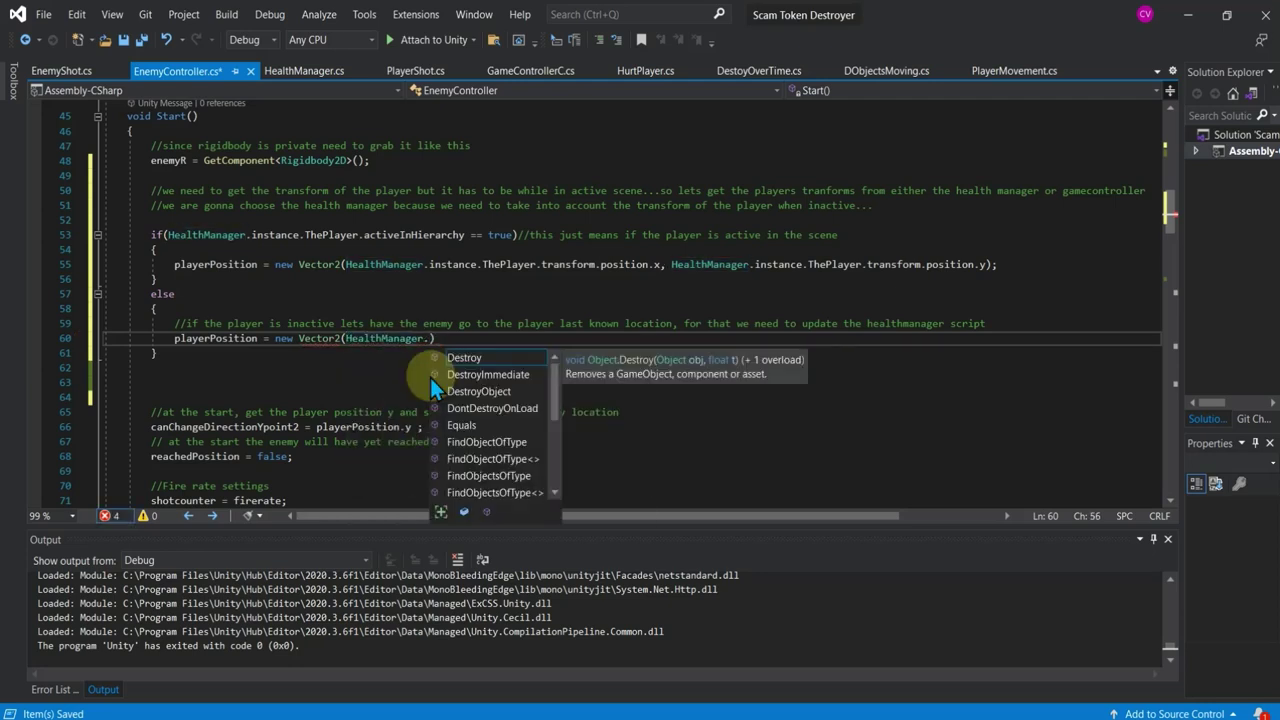
type("in")
key("Tab")
type(".")
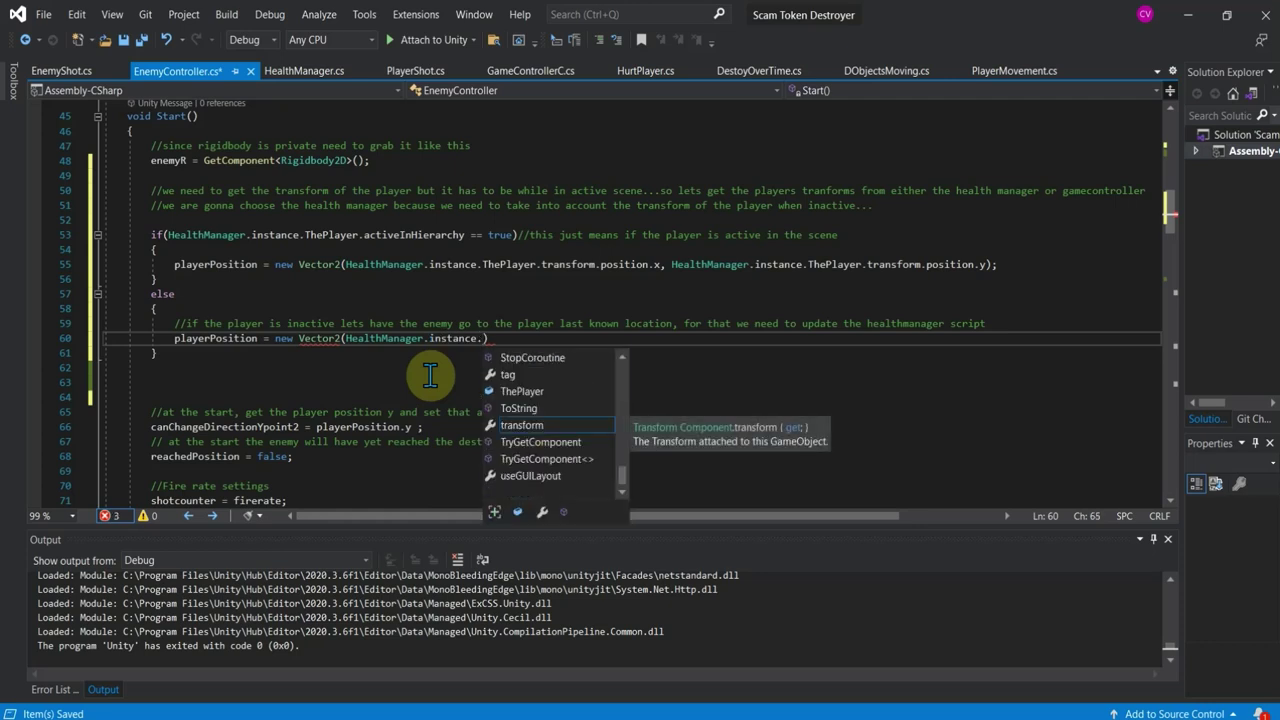
type("pos")
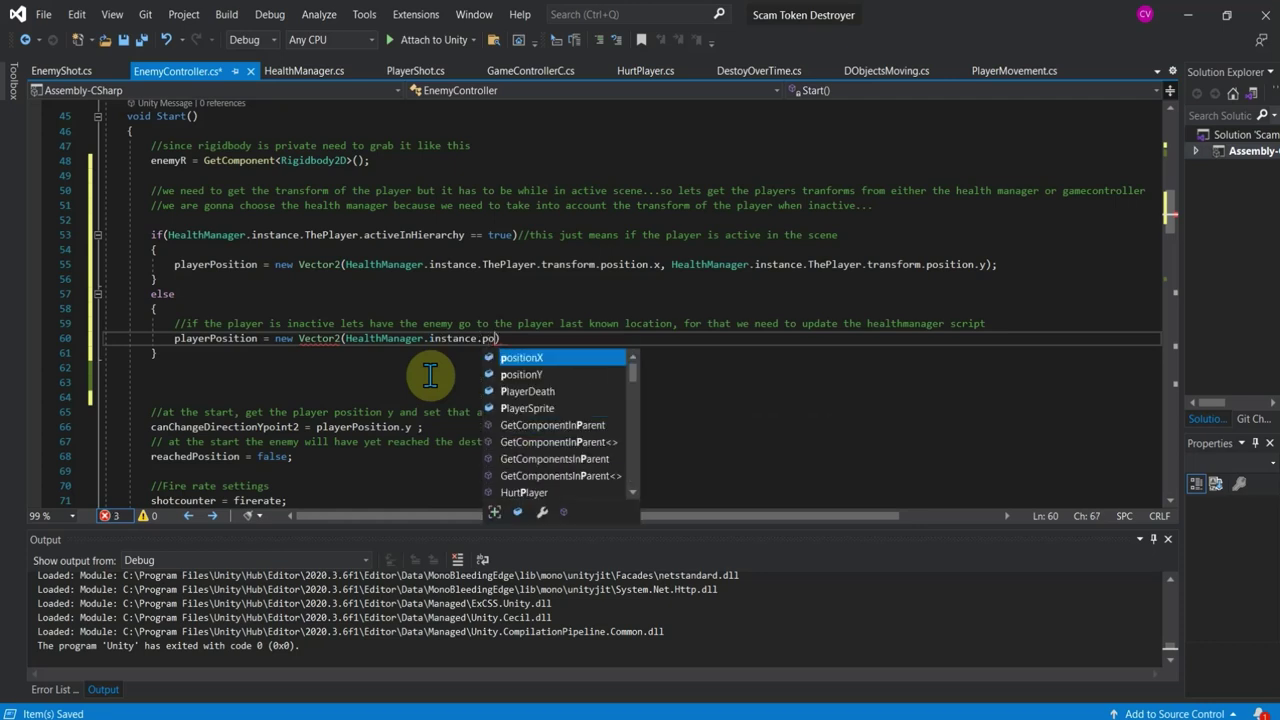
key("Tab")
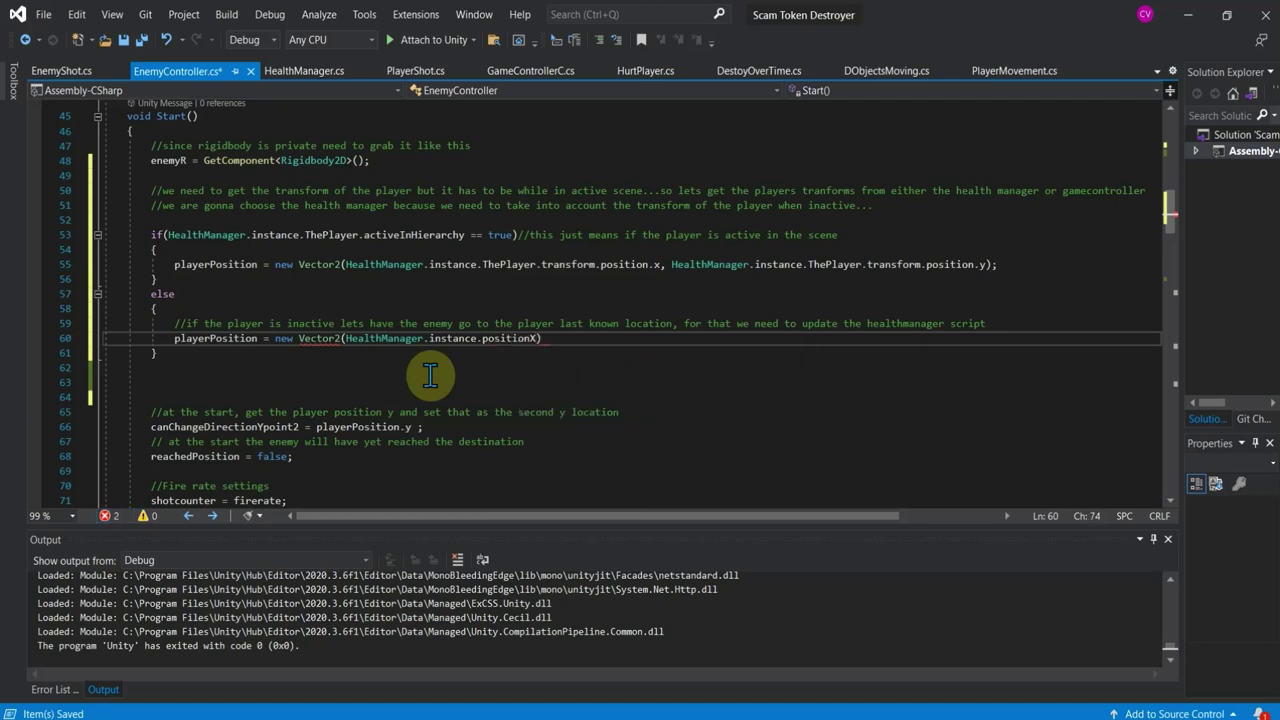
Step: Add HealthManager.instance.positionY as the second Vector2 argument
type(",")
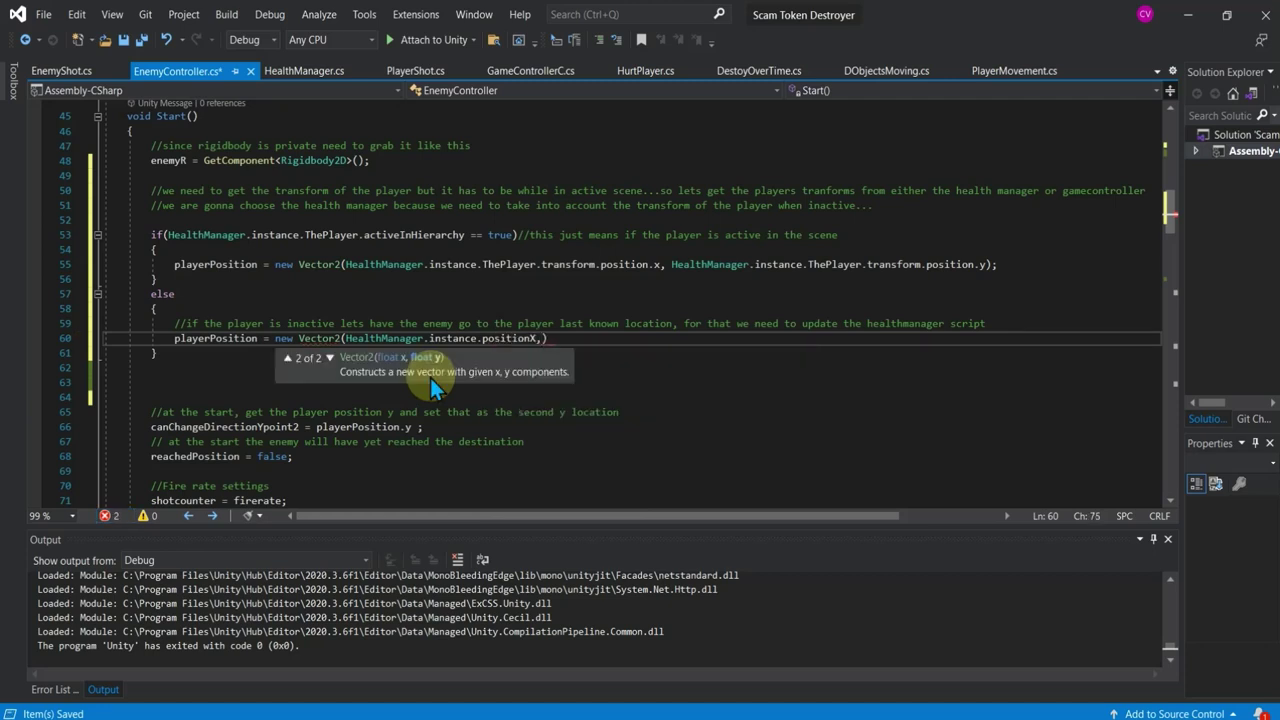
type("Hea")
key("Tab")
type(".")
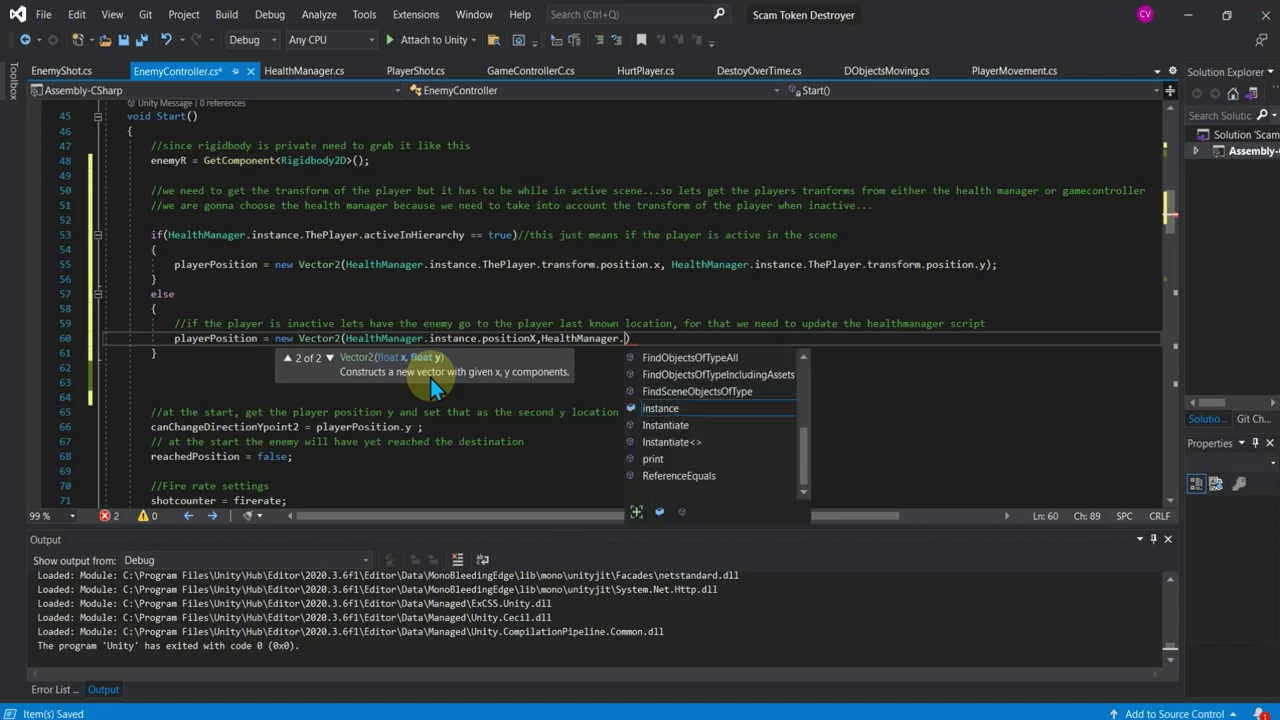
type("i")
key("Tab")
type(".p")
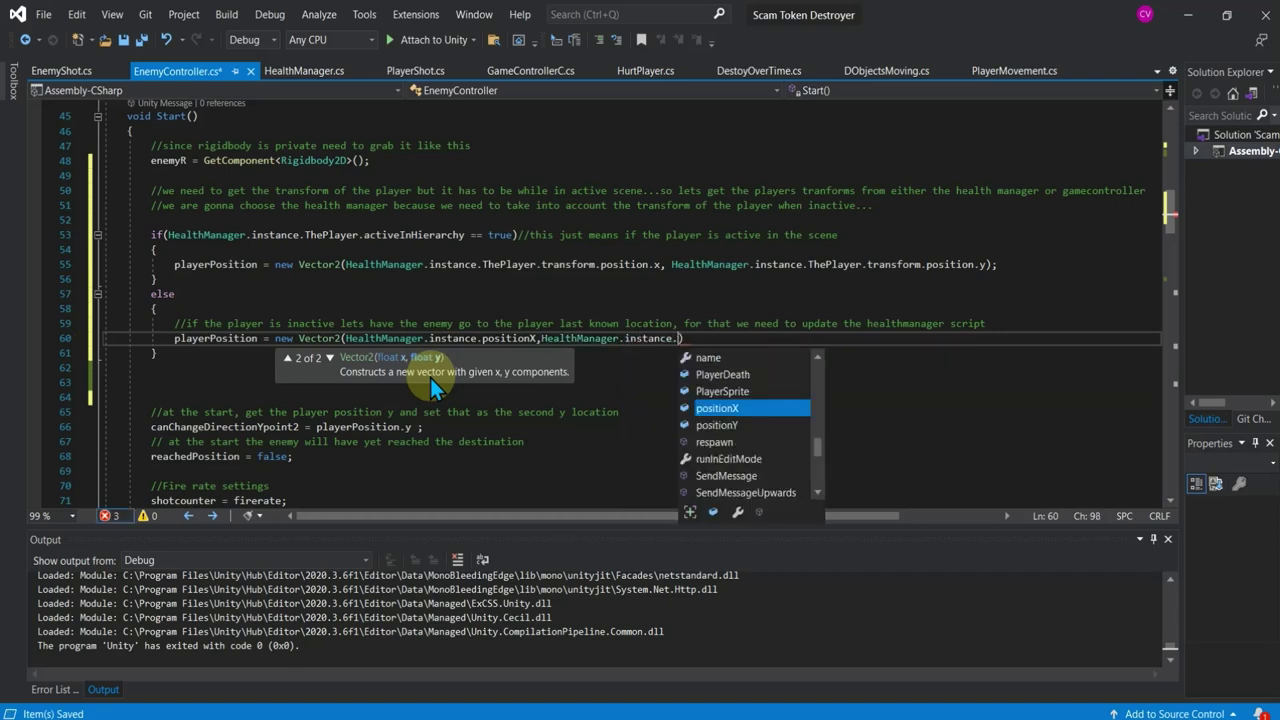
type("ositionY")
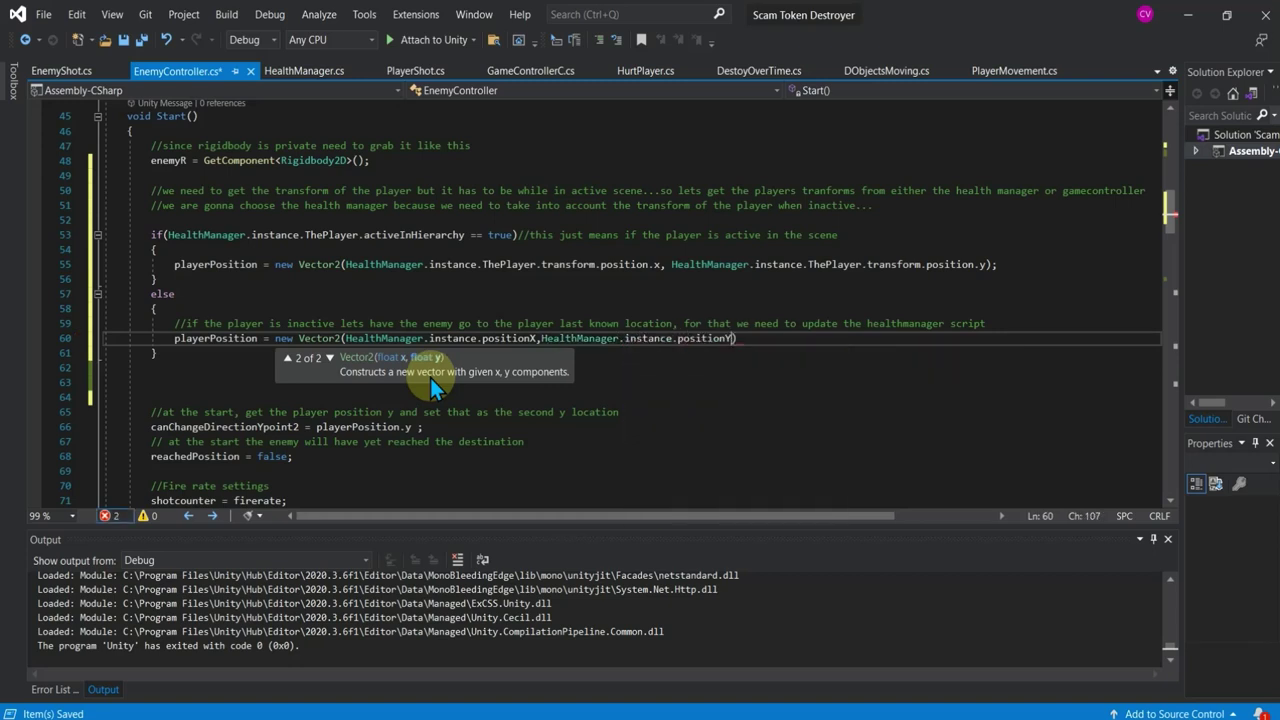
type(");")
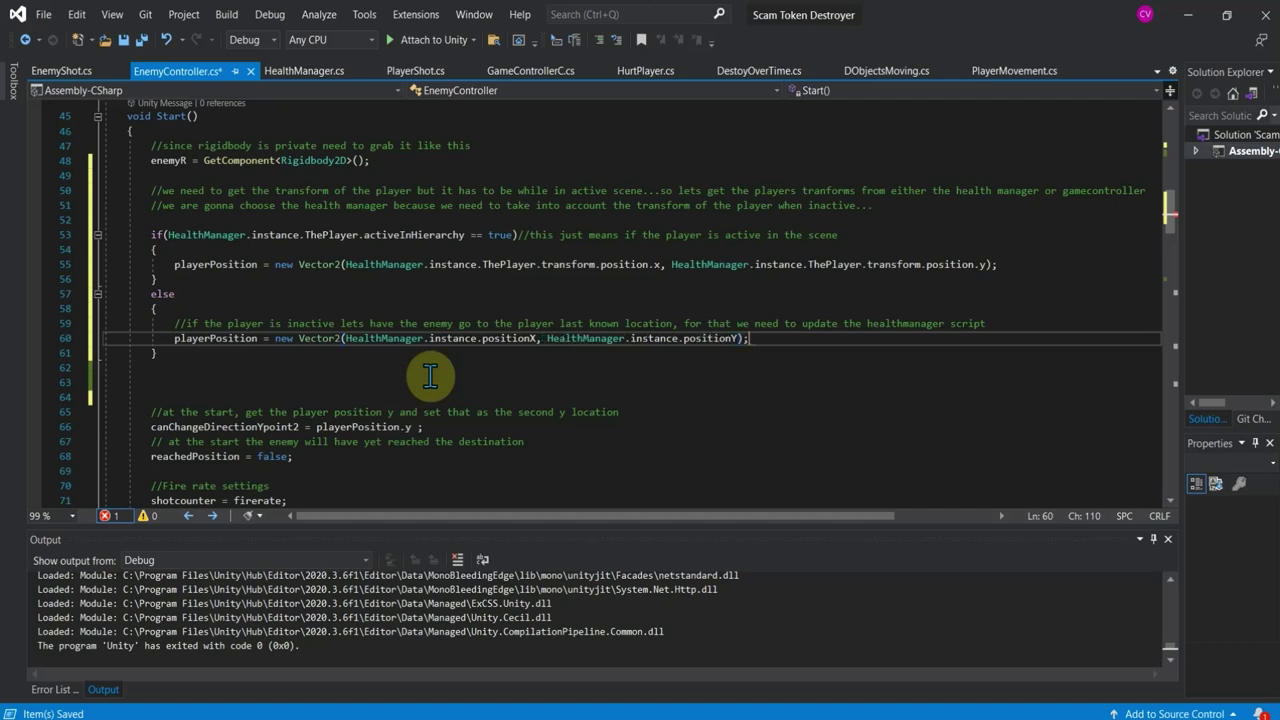
left_click(441, 323)
scroll(420, 340, "up", 1)
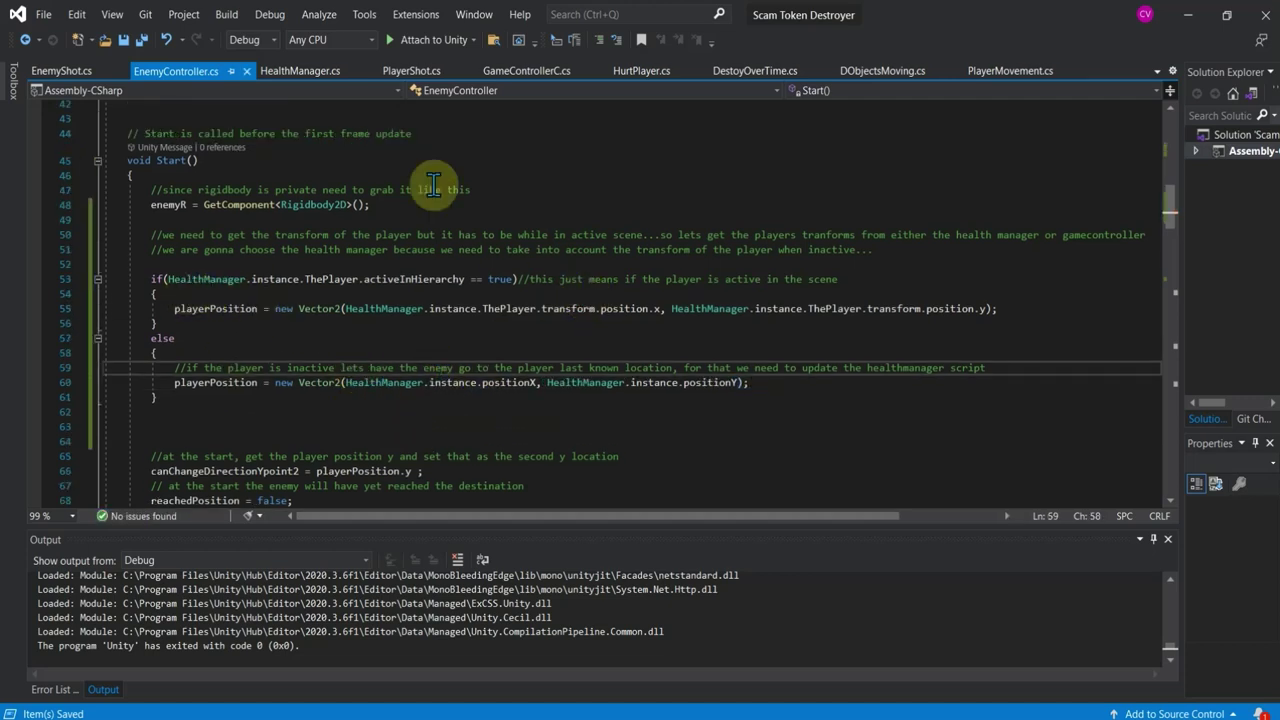
Step: Attach the debugger to Unity, stop debugging, and minimise Visual Studio
left_click(312, 74)
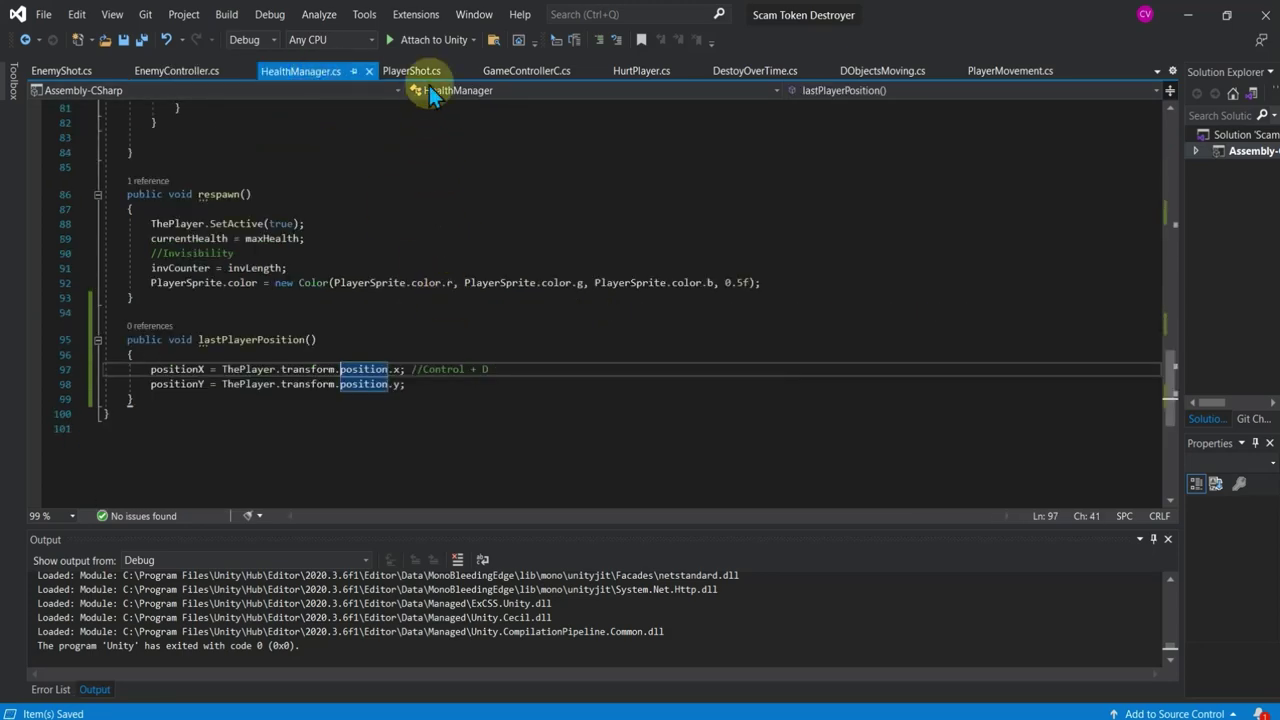
left_click(432, 41)
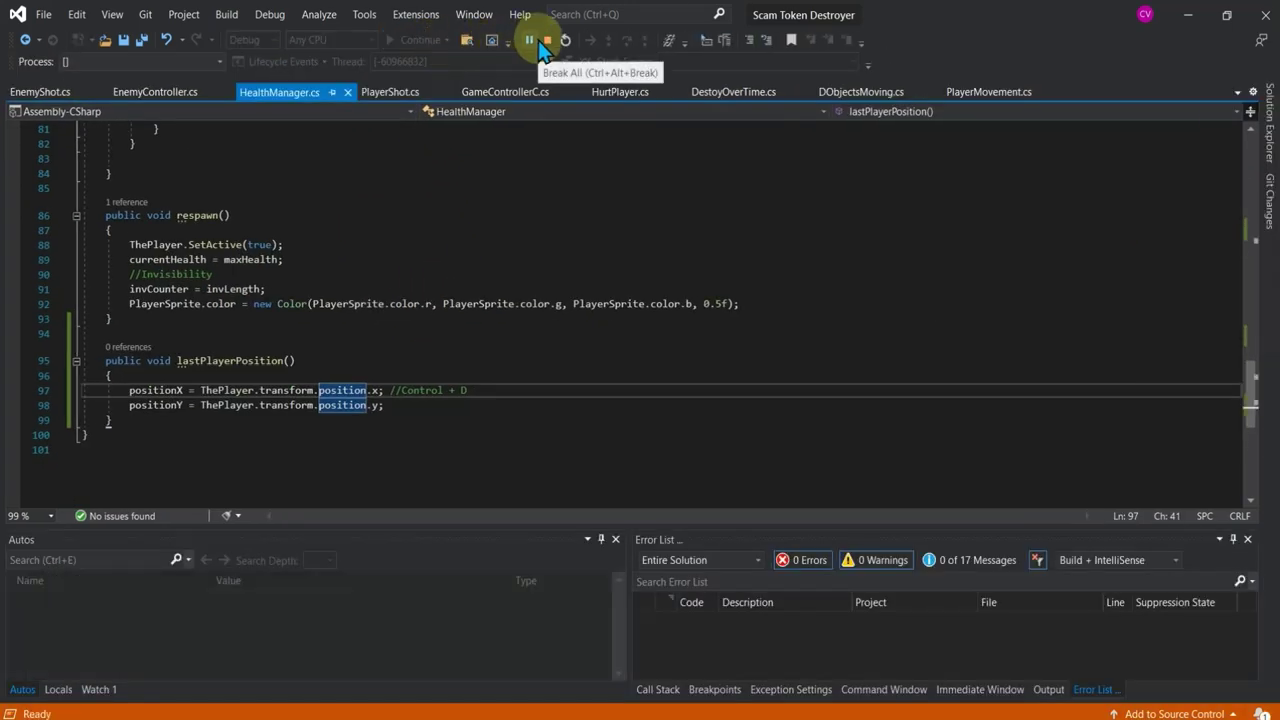
left_click(545, 40)
left_click(174, 72)
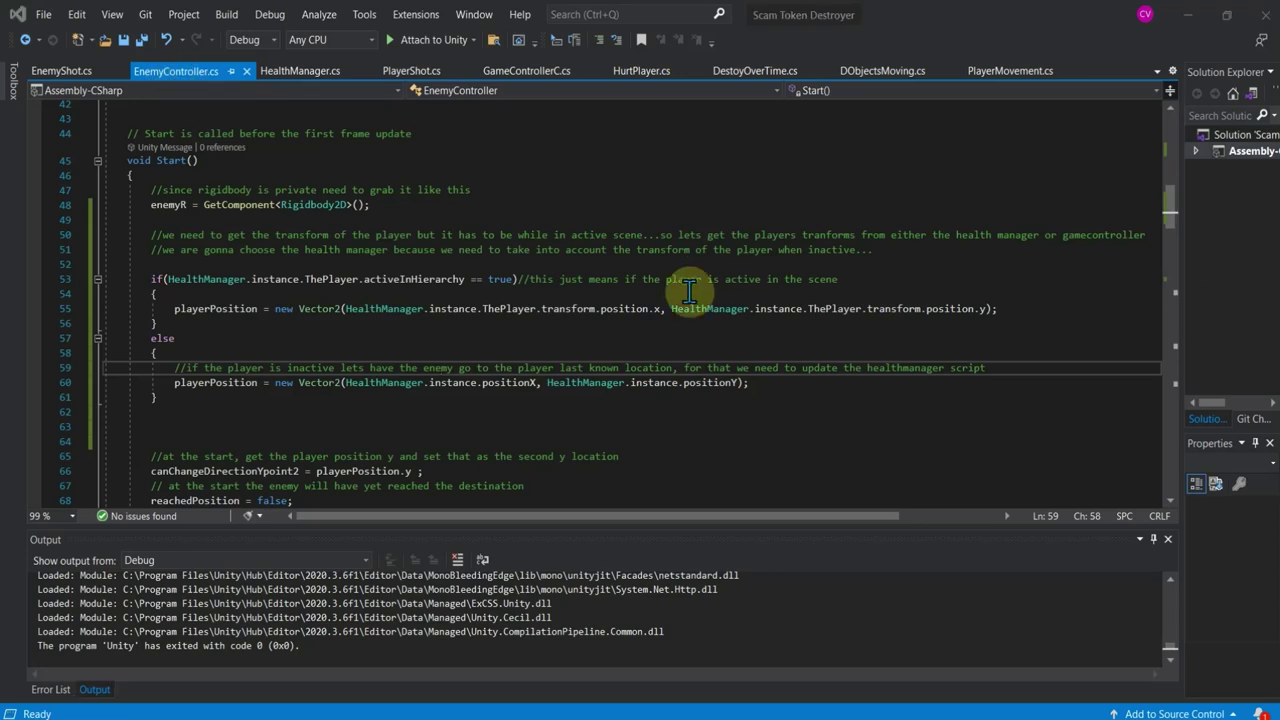
left_click(1196, 15)
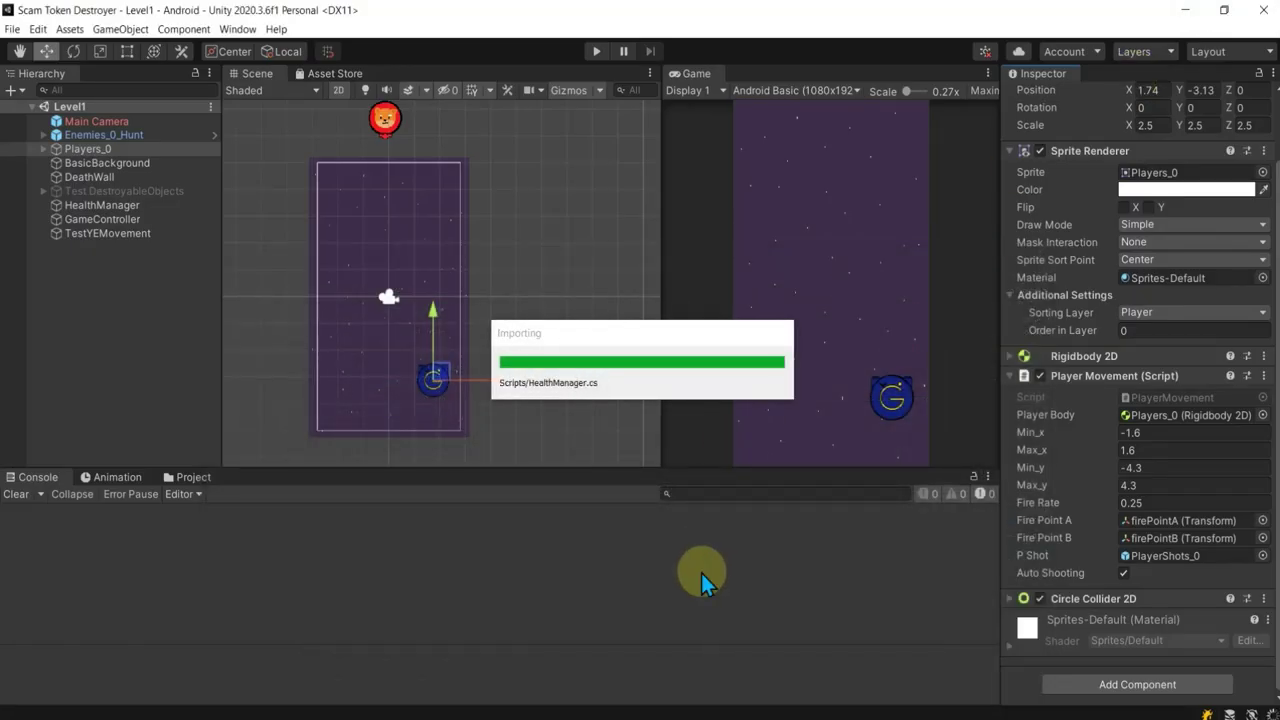
Step: Delete Enemies_0_Hunt.prefab from the IndividualEnemies folder, confirming the deletion
left_click(193, 479)
left_click(400, 578)
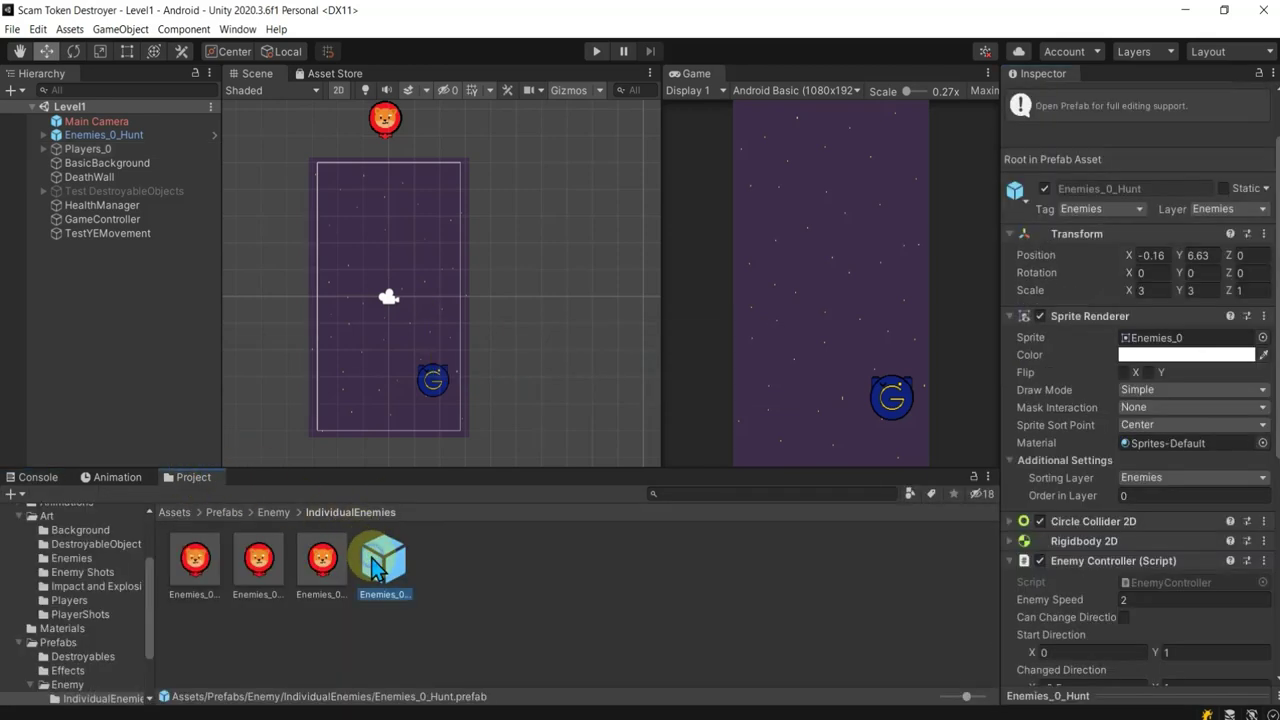
key("Delete")
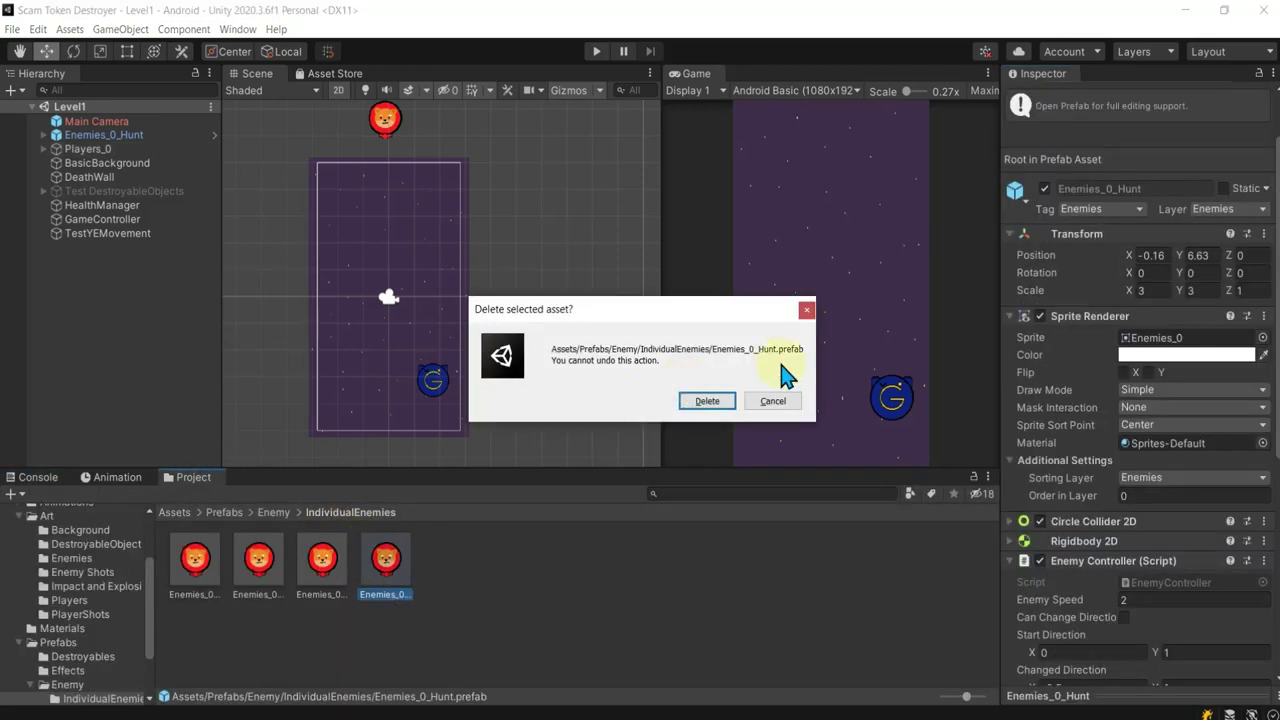
left_click(722, 403)
left_click(128, 140)
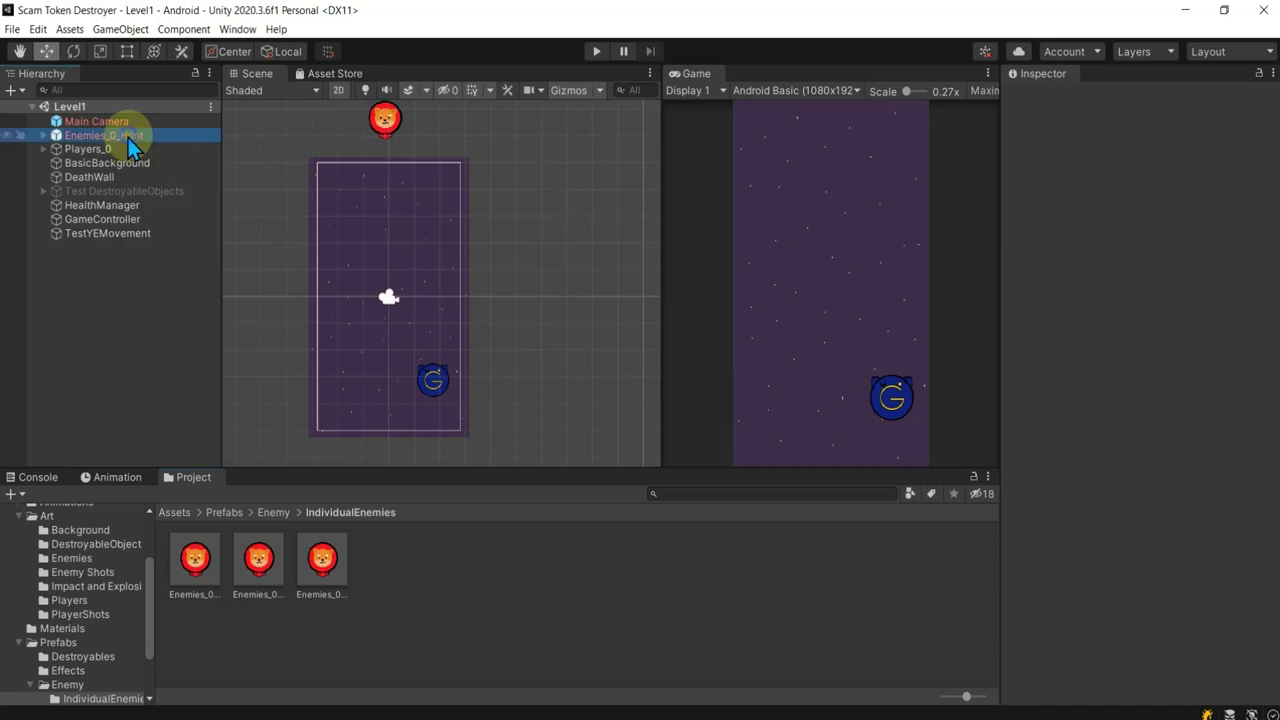
scroll(1040, 450, "down", 5)
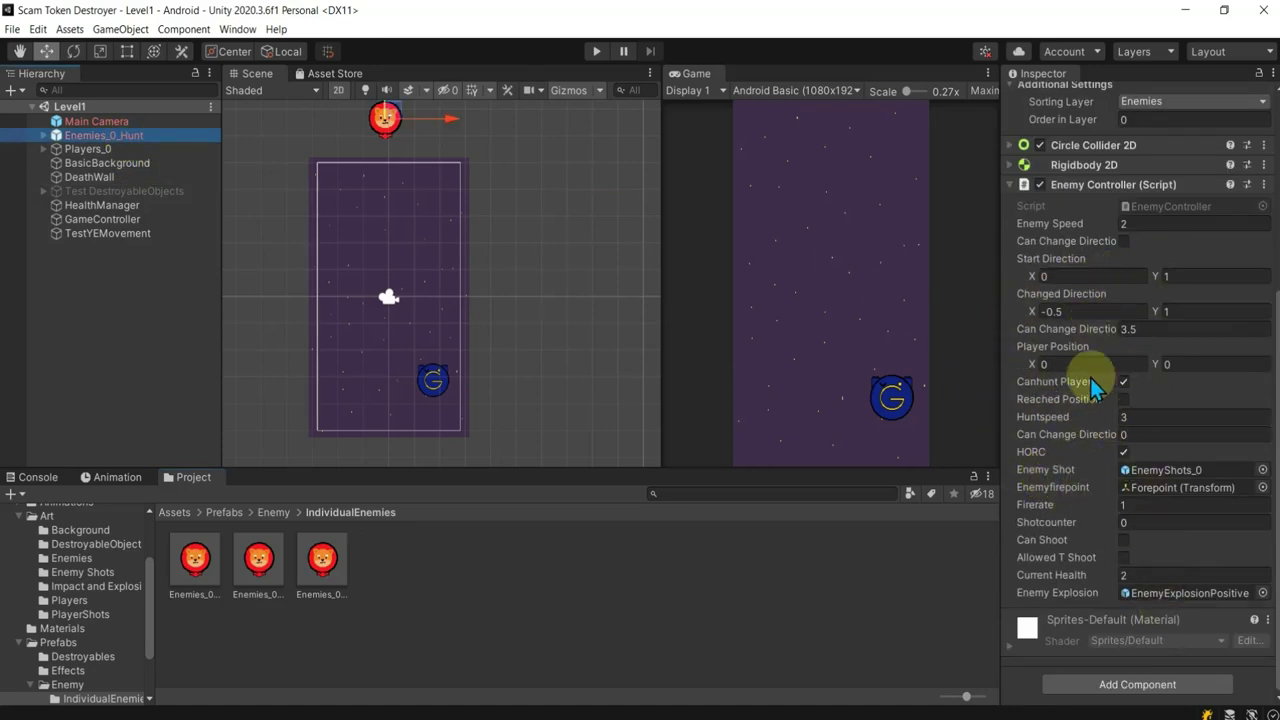
Step: Duplicate Enemies_0_Hunt, place the copy below it, and check the GameController's Spawntime
right_click(92, 135)
left_click(150, 236)
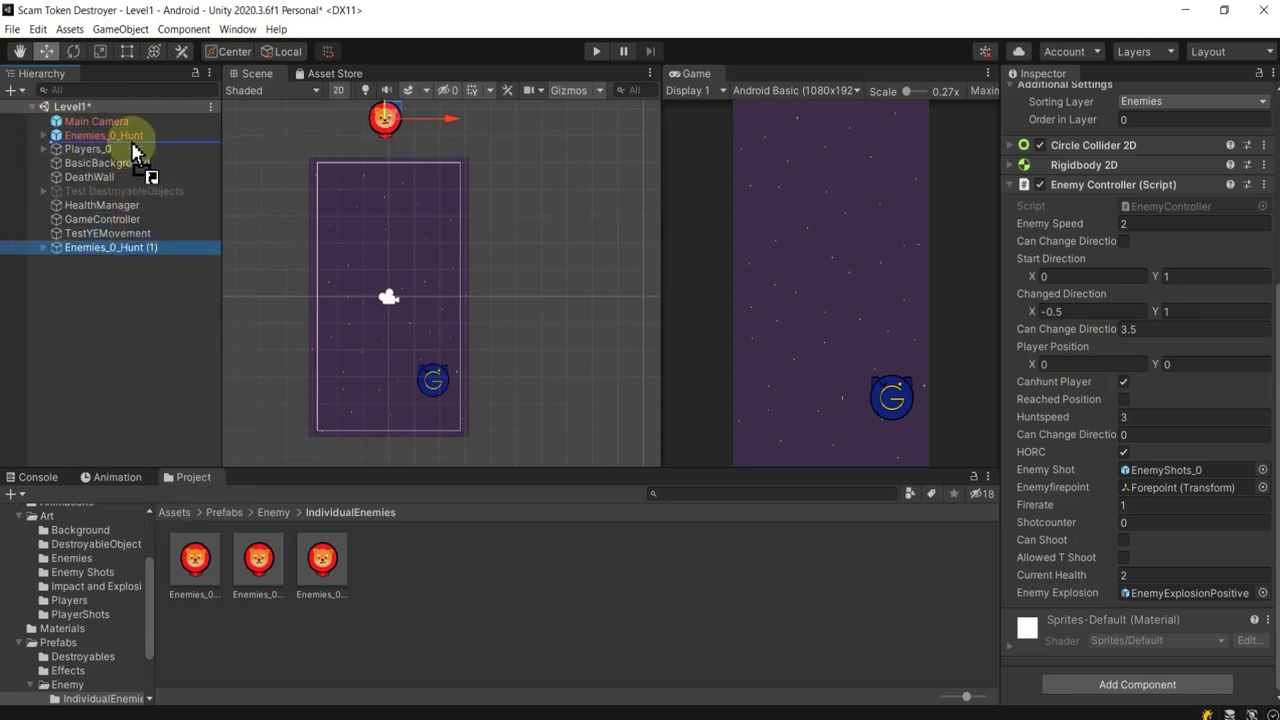
left_click_drag(137, 252, 140, 146)
left_click(115, 135)
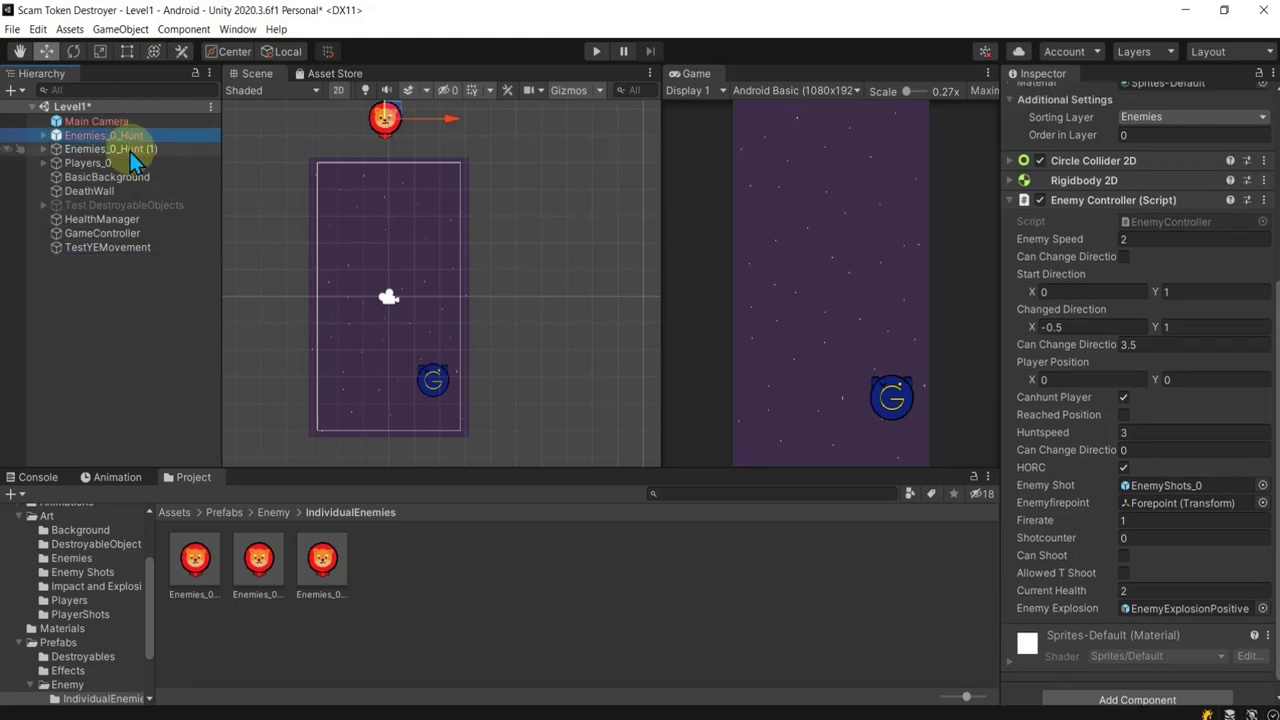
left_click(95, 163)
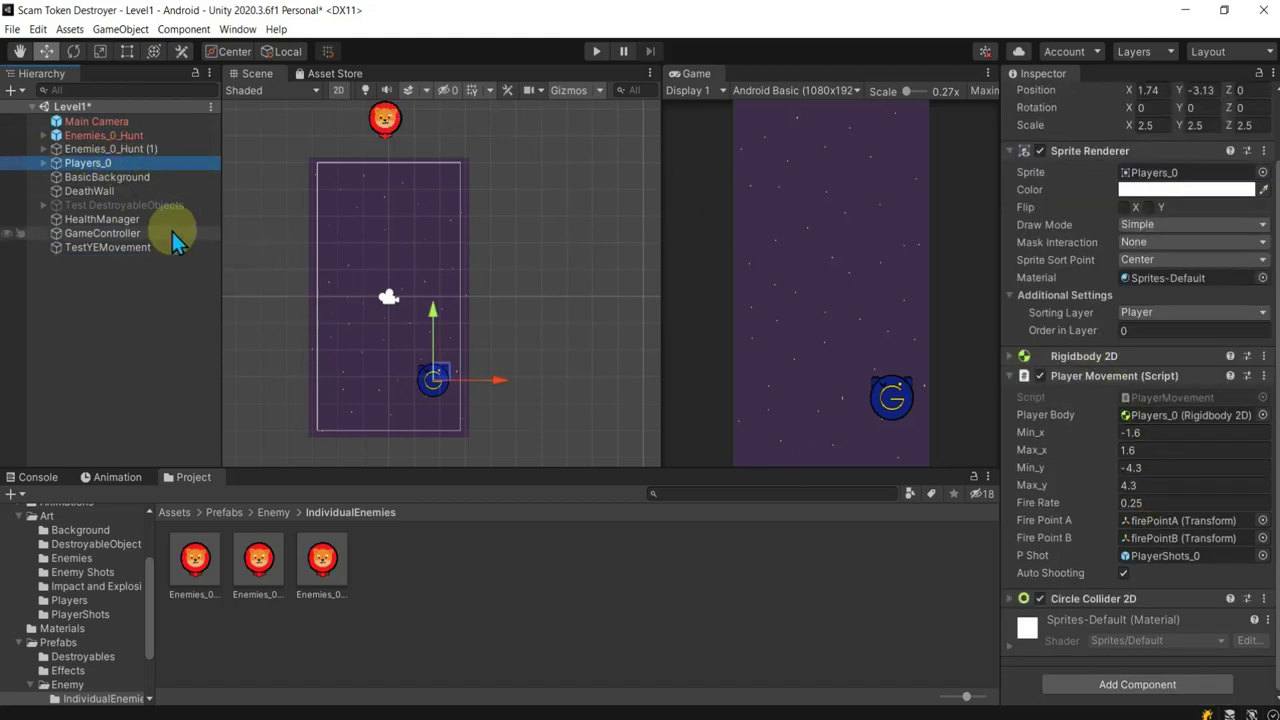
left_click(115, 232)
left_click(1123, 299)
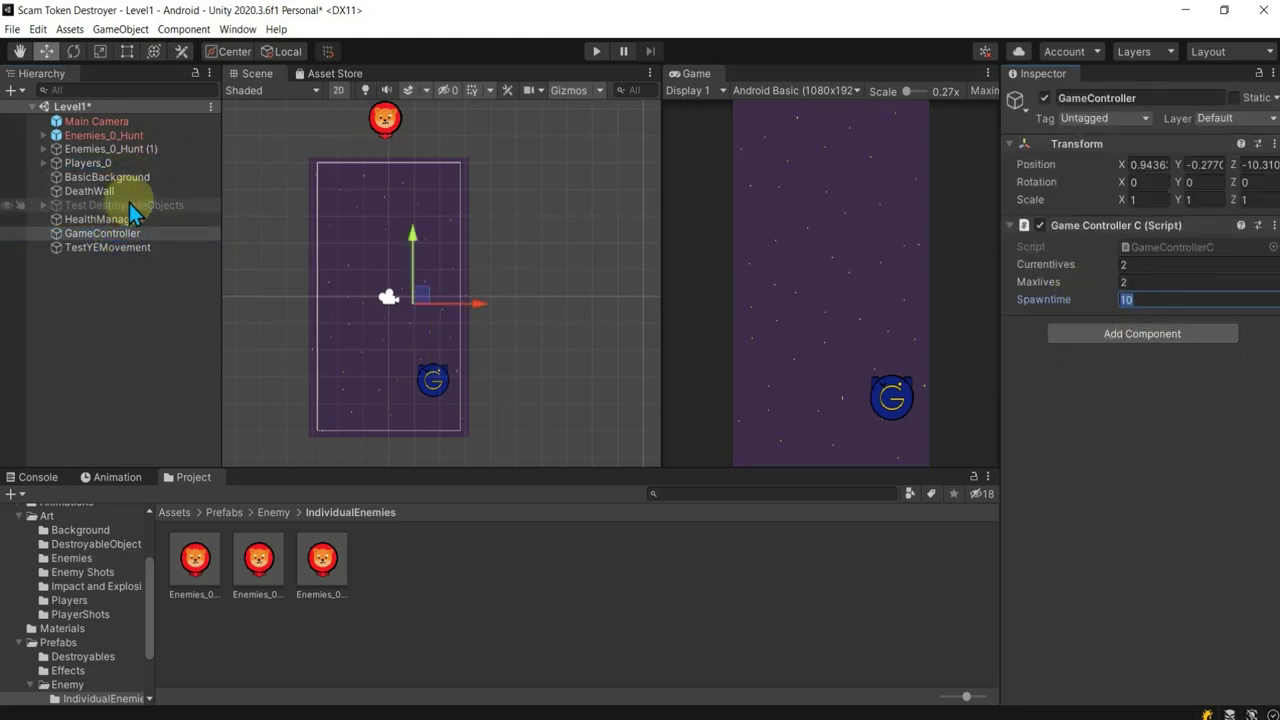
Step: Deactivate Enemies_0_Hunt (1), move the original to X -2.23, Y 5.74 and the copy upper-right
left_click(118, 149)
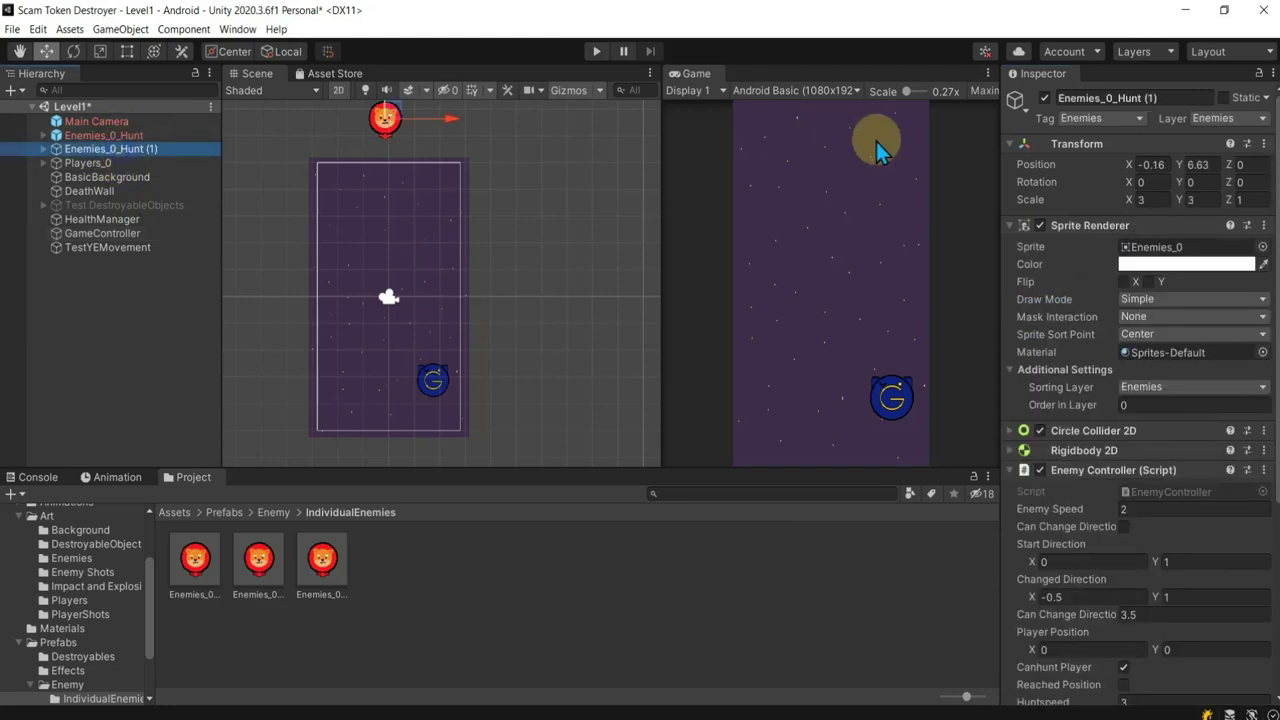
left_click(1043, 102)
left_click(110, 135)
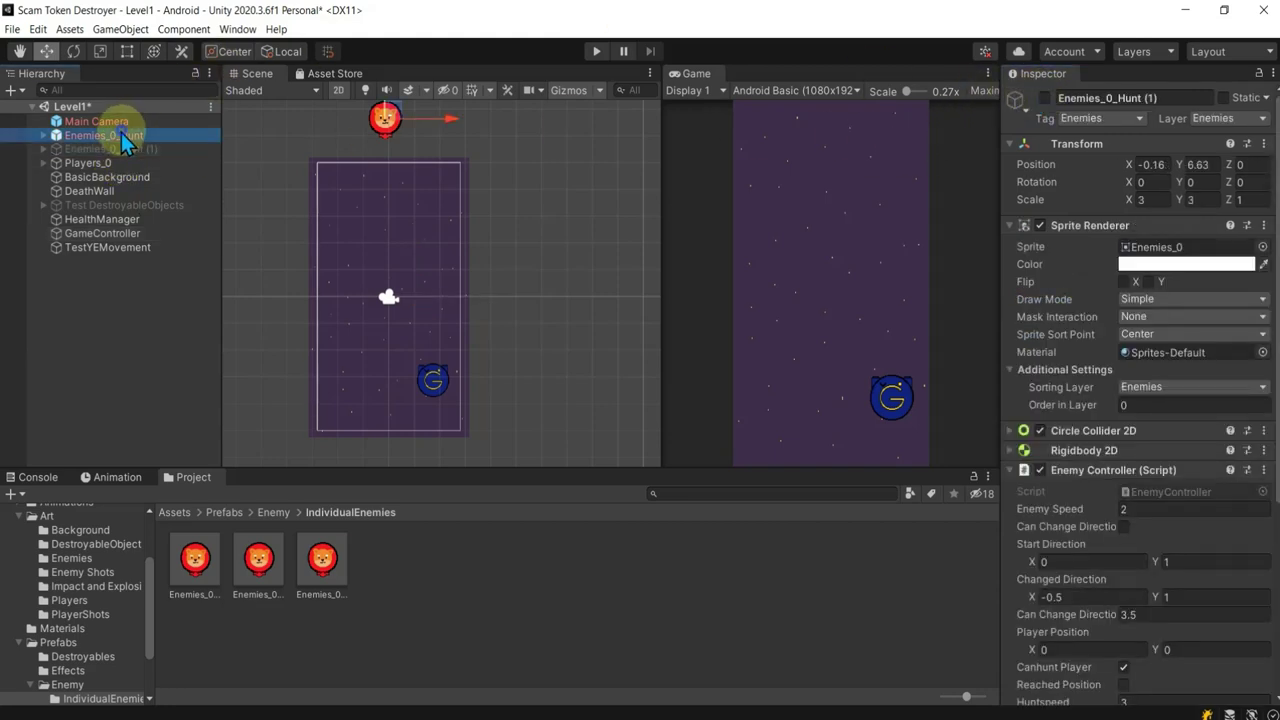
left_click_drag(393, 110, 341, 133)
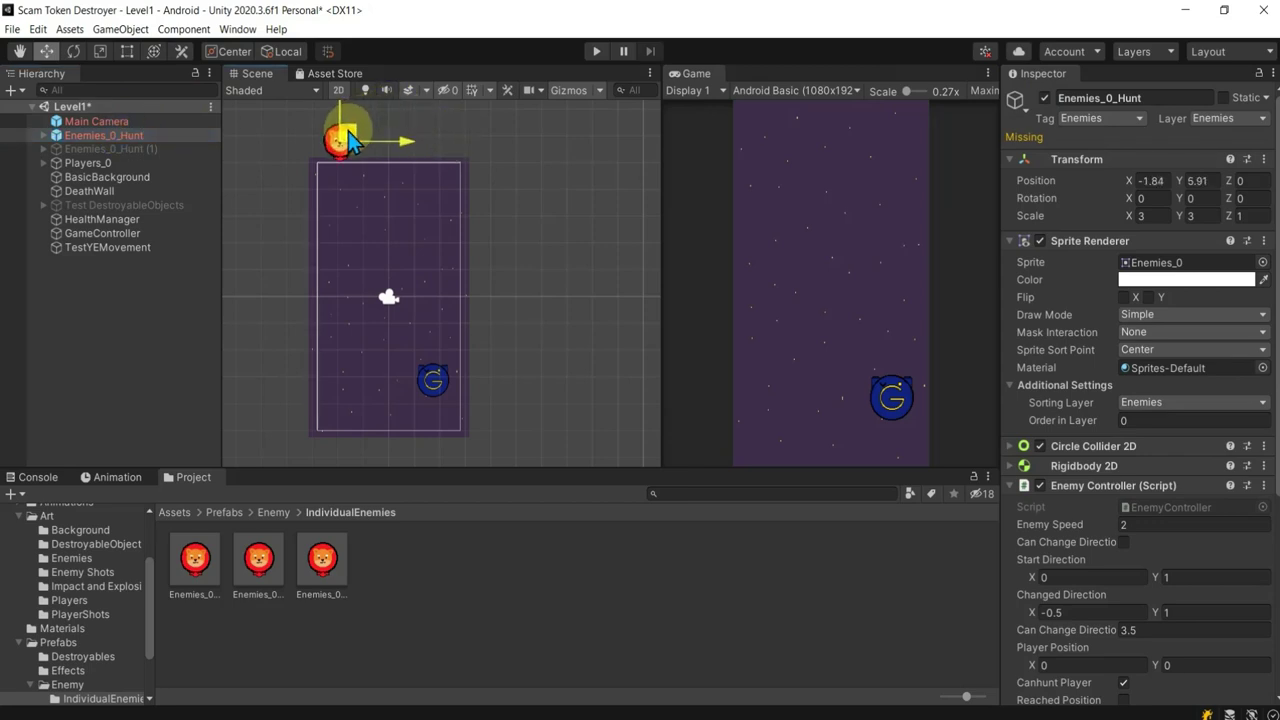
left_click(110, 148)
left_click_drag(412, 114, 451, 134)
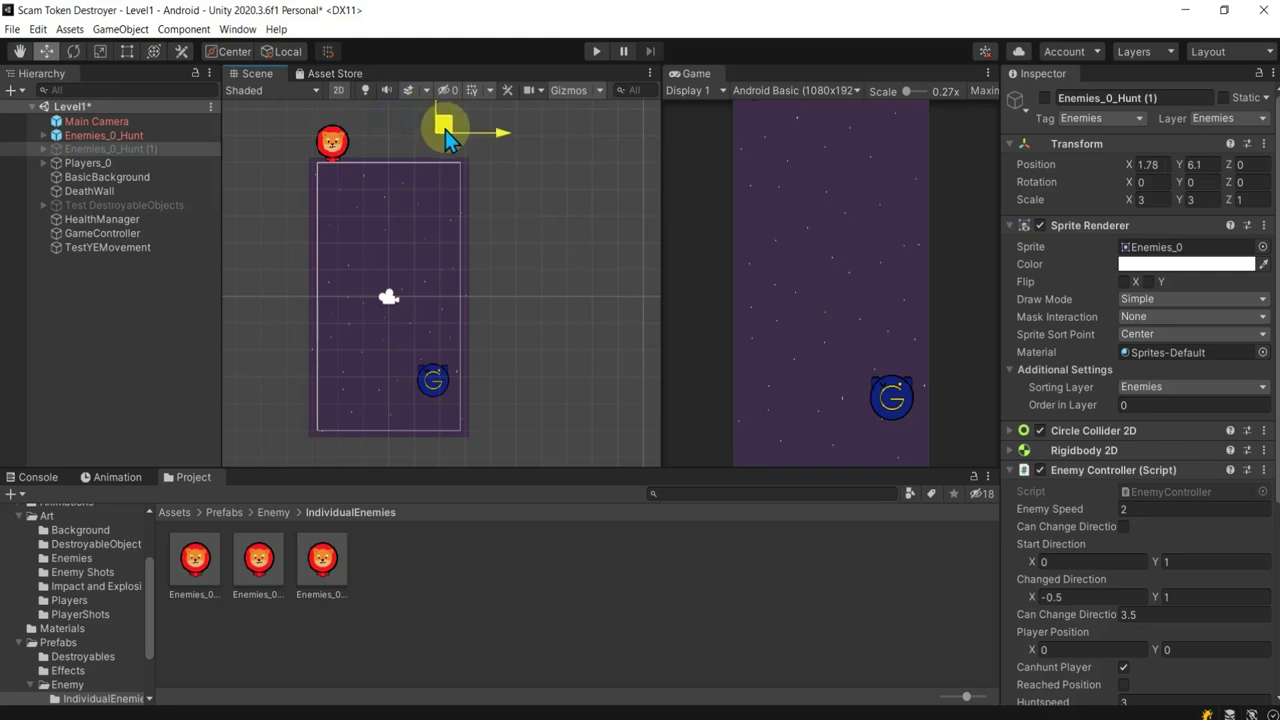
left_click(140, 134)
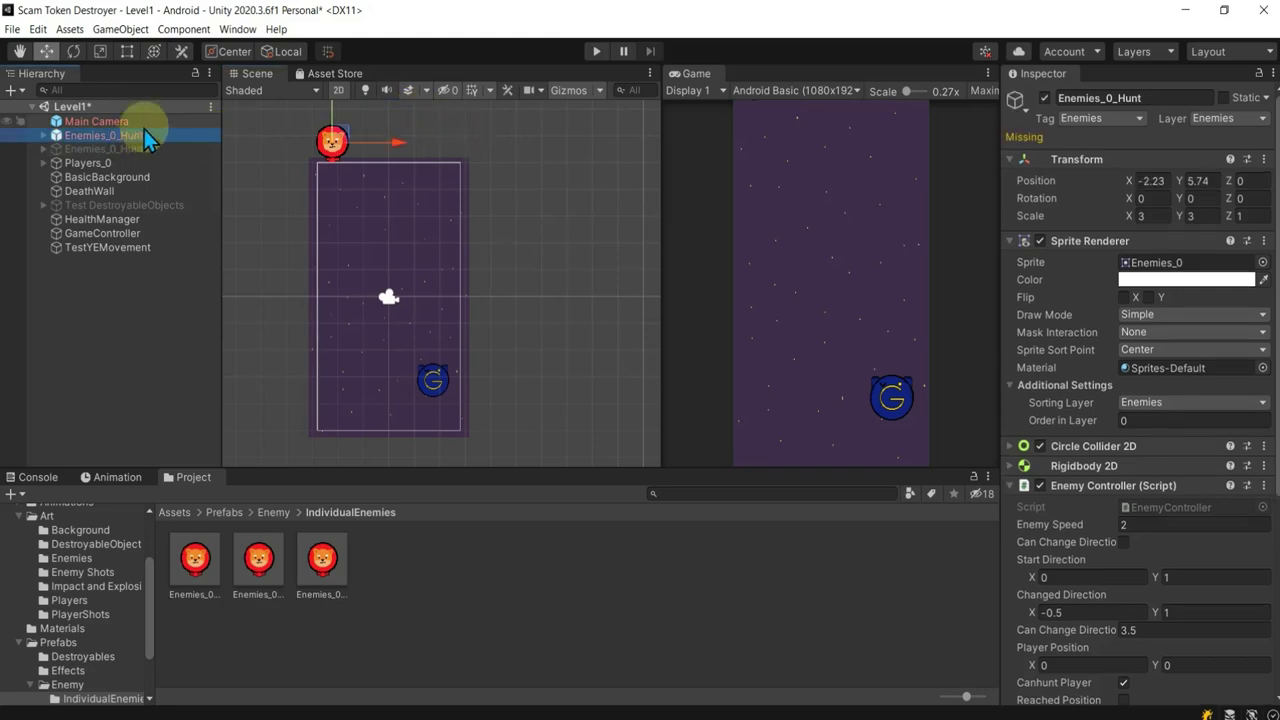
left_click(433, 382)
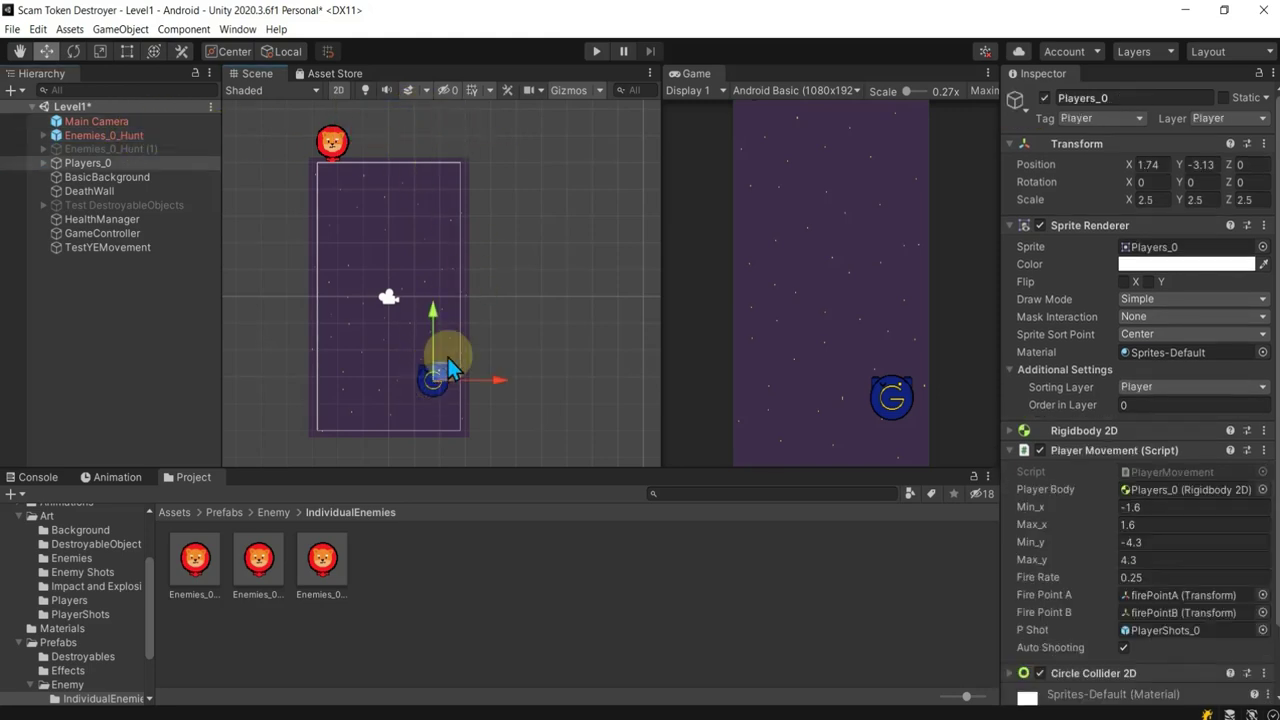
Step: Play Level1 twice, moving the player left and activating Enemies_0_Hunt (1) mid-game
left_click(593, 56)
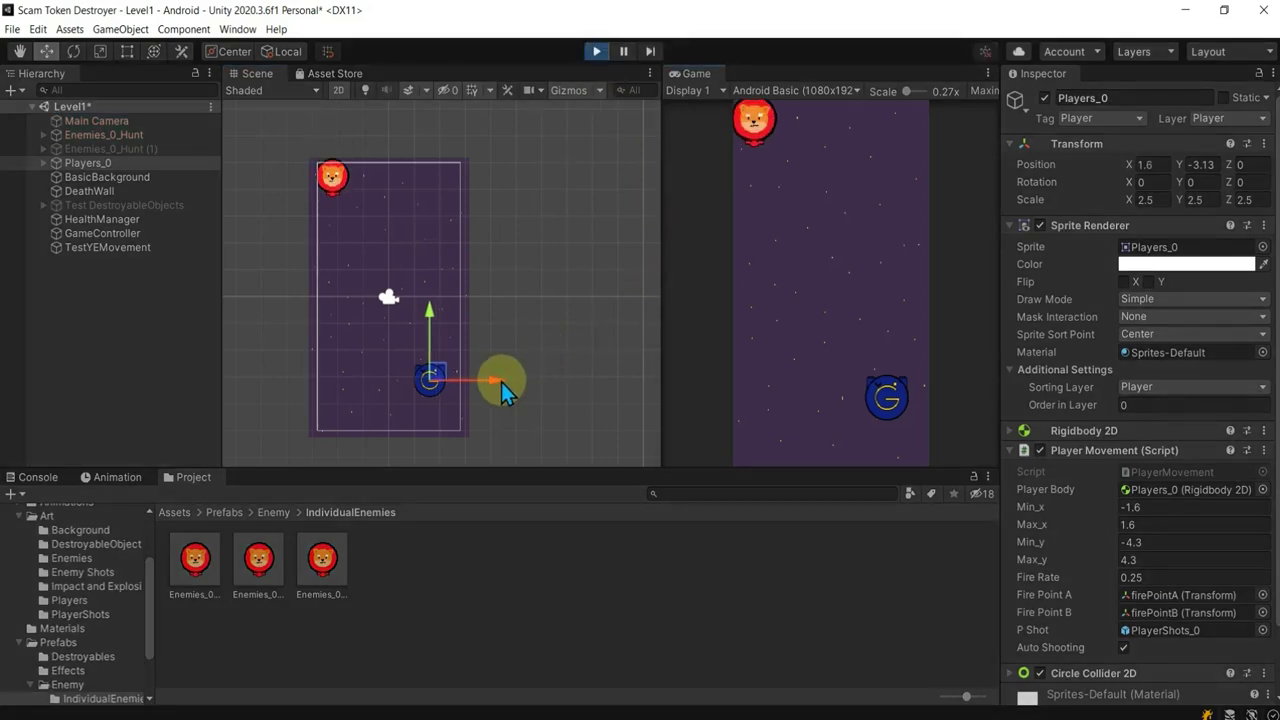
mouse_move(508, 383)
left_mouse_down()
mouse_move(412, 381)
mouse_move(447, 388)
left_mouse_up()
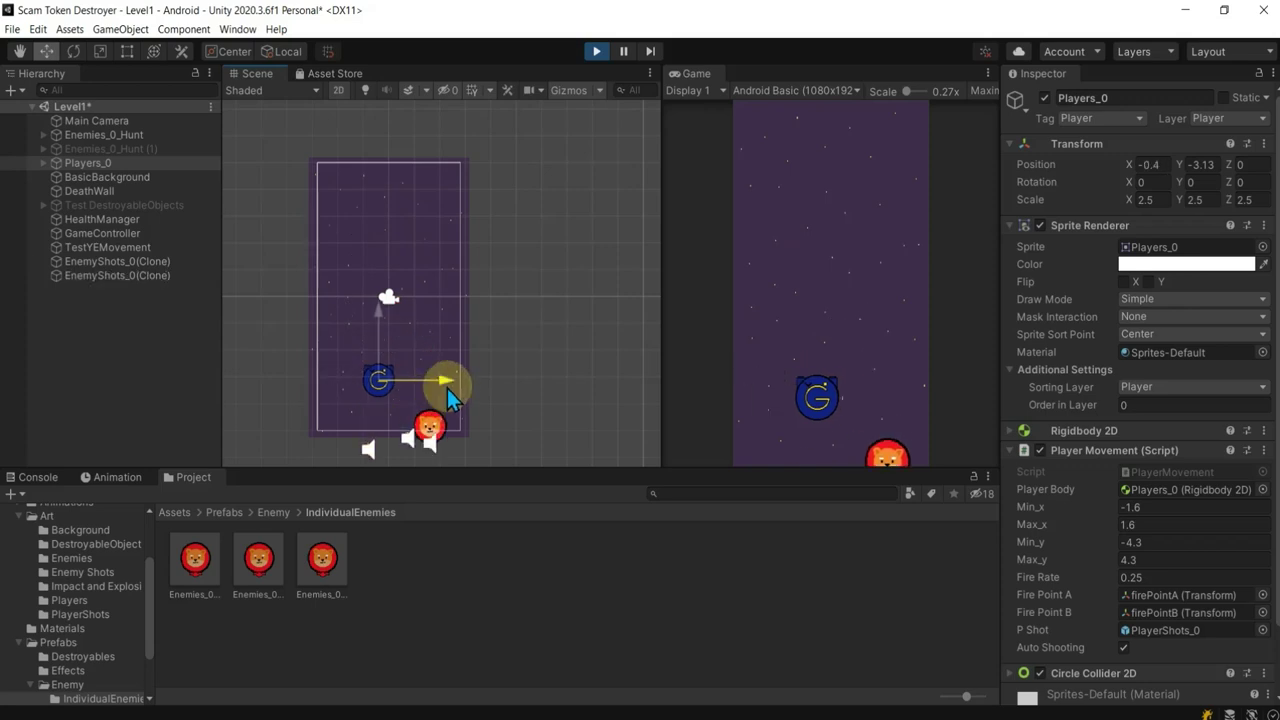
left_click(595, 55)
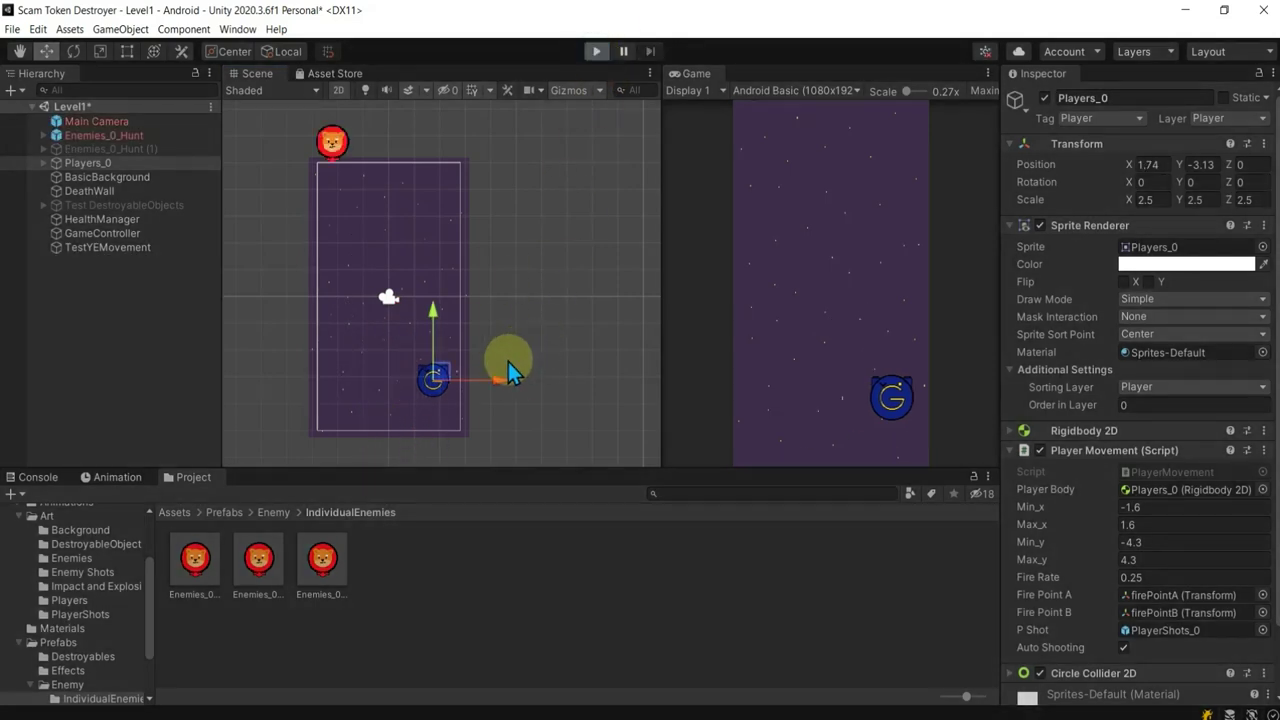
key("ctrl+p")
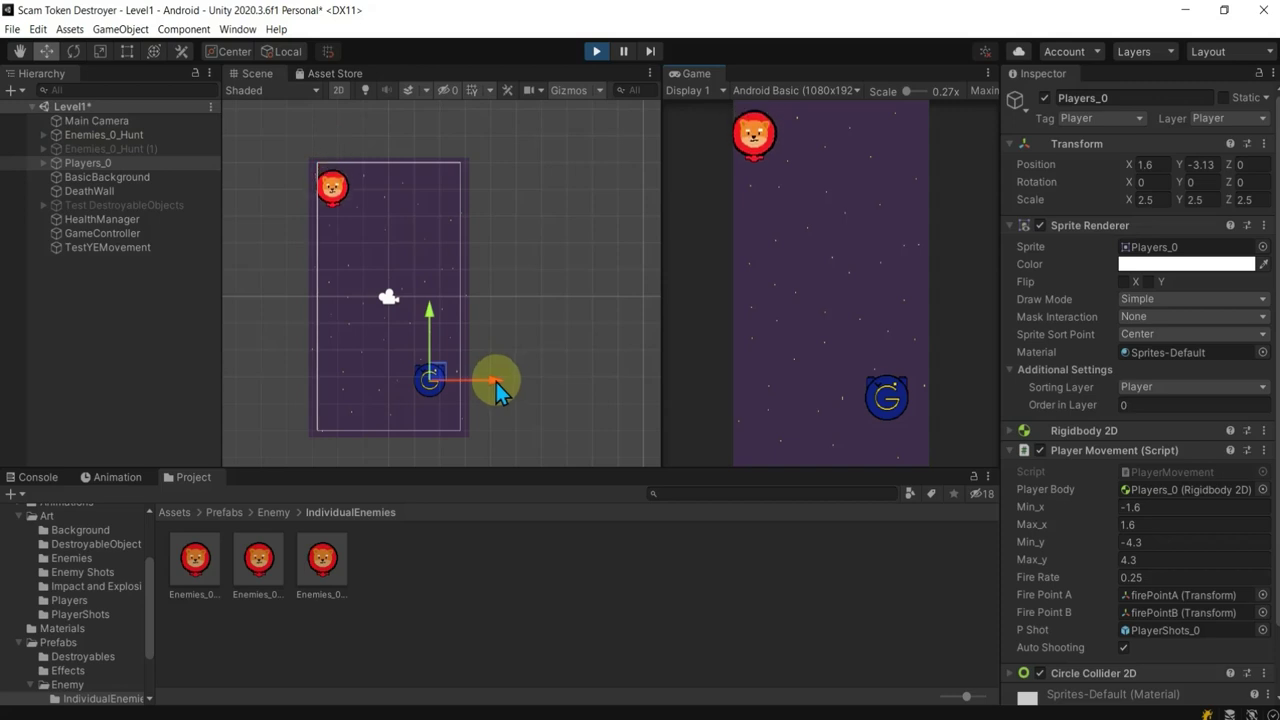
left_click_drag(499, 391, 447, 381)
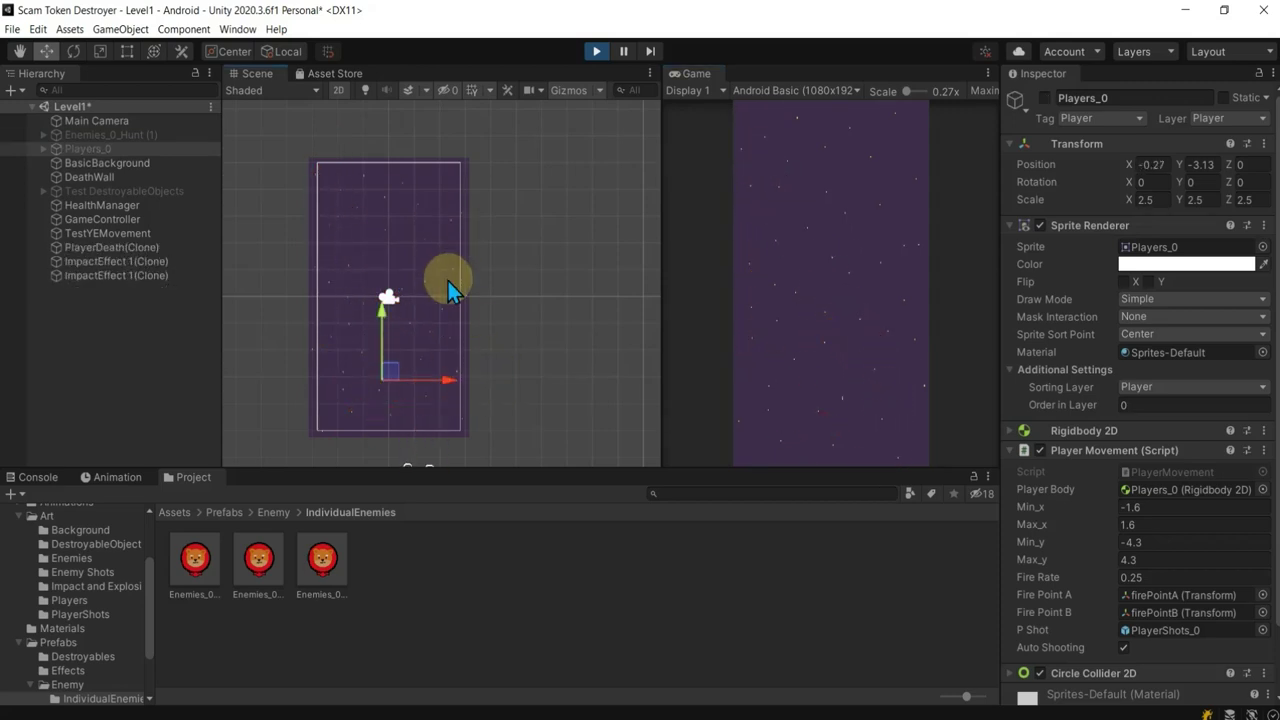
left_click(149, 134)
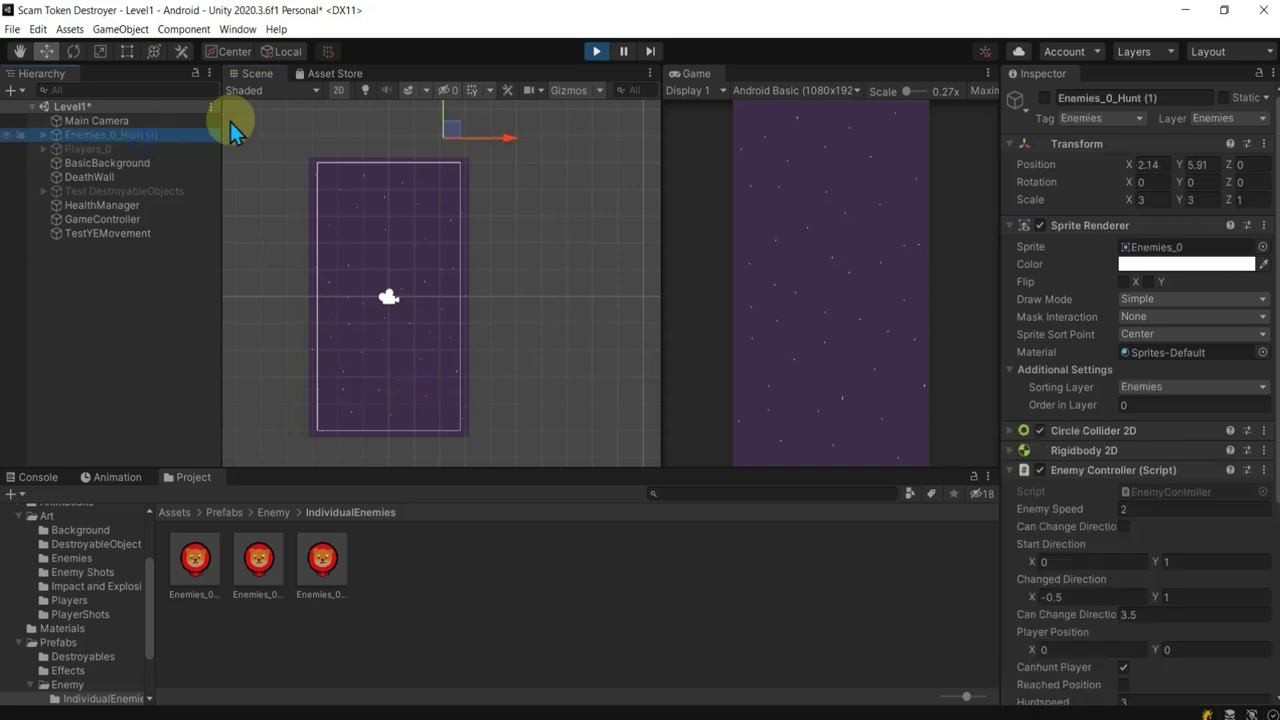
left_click(1045, 97)
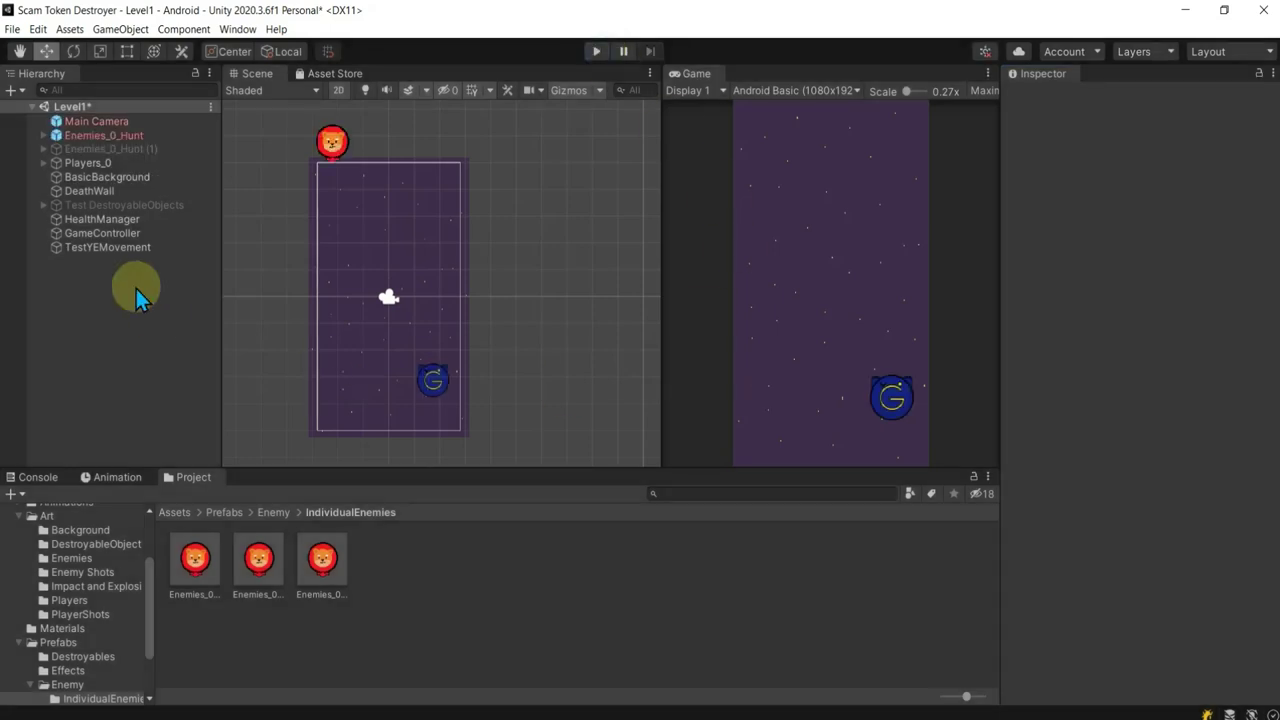
Step: Stop the play test and delete the duplicate Enemies_0_Hunt (1) from Level1
left_click(408, 295)
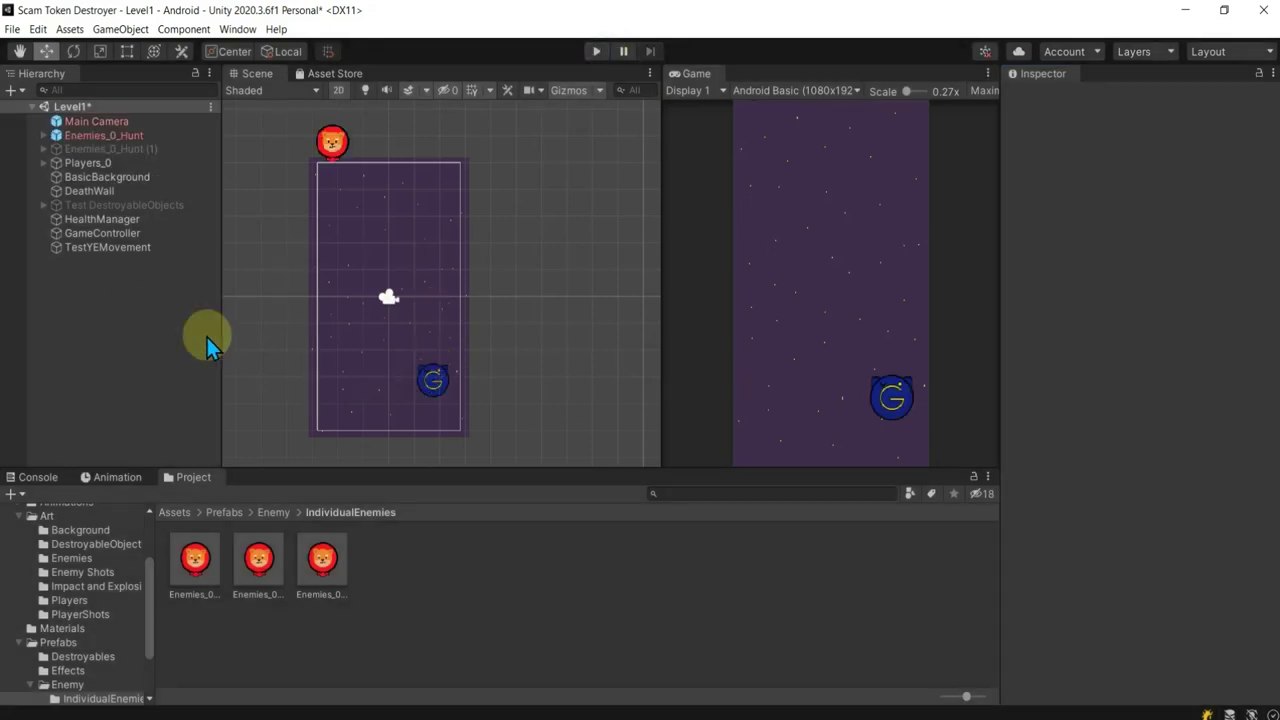
left_click(45, 478)
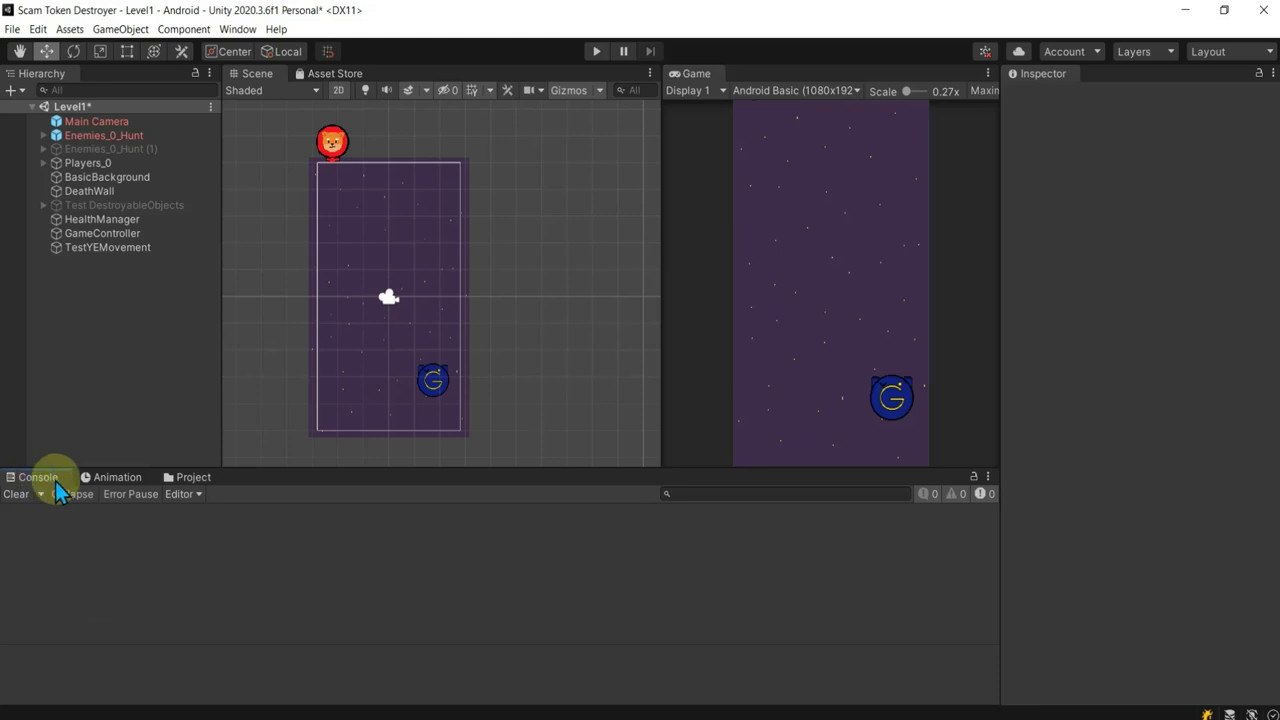
left_click(174, 479)
left_click(128, 150)
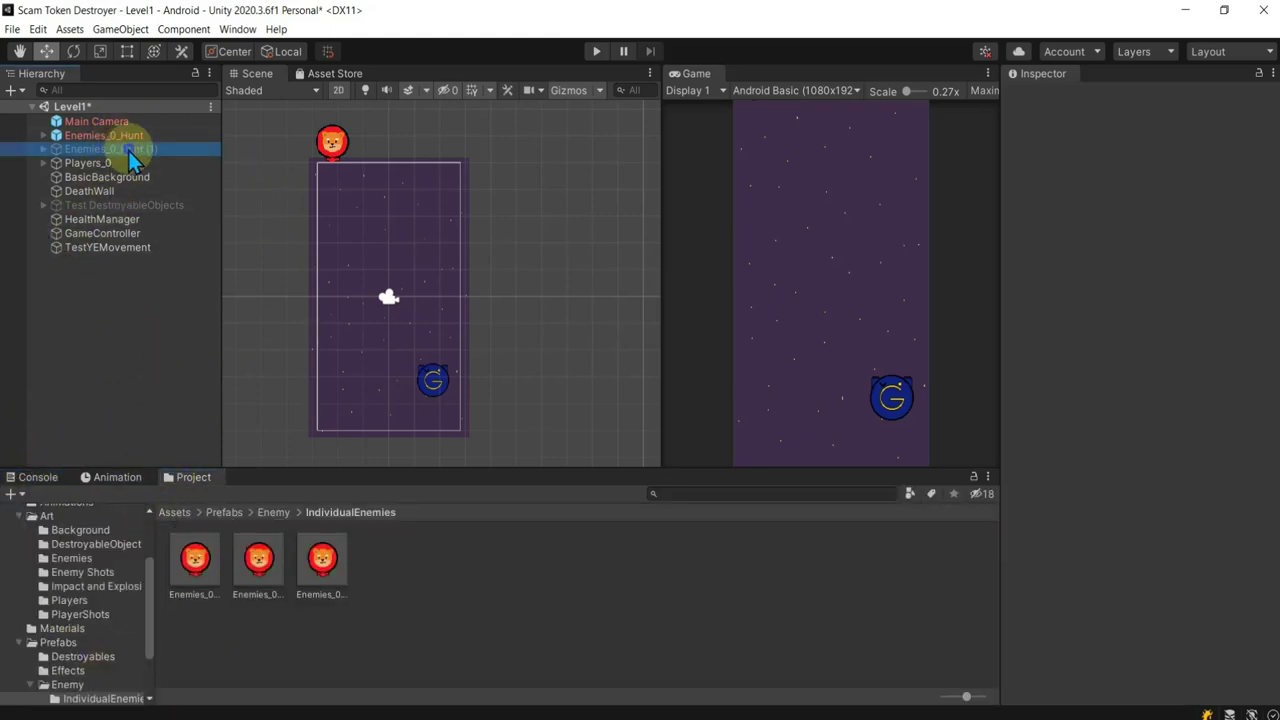
key("Delete")
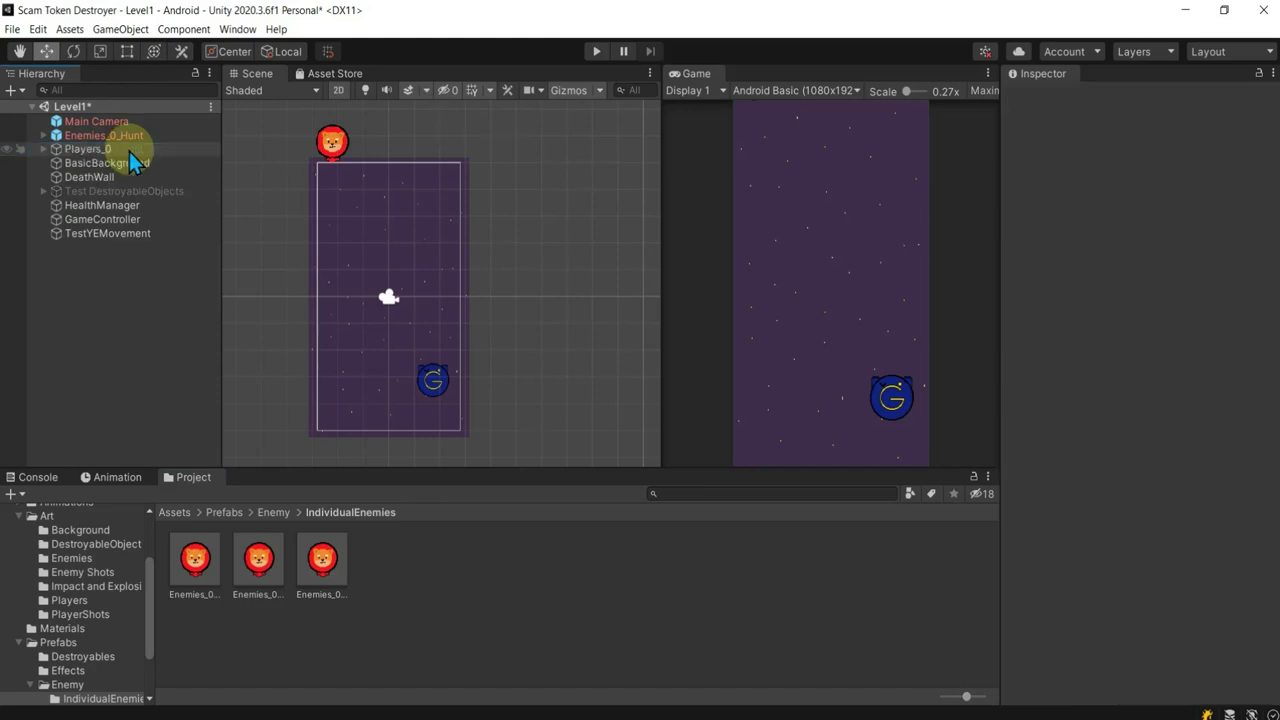
Step: Save Enemies_0_Hunt as a prefab in IndividualEnemies and start a Level1 play test
left_click(133, 136)
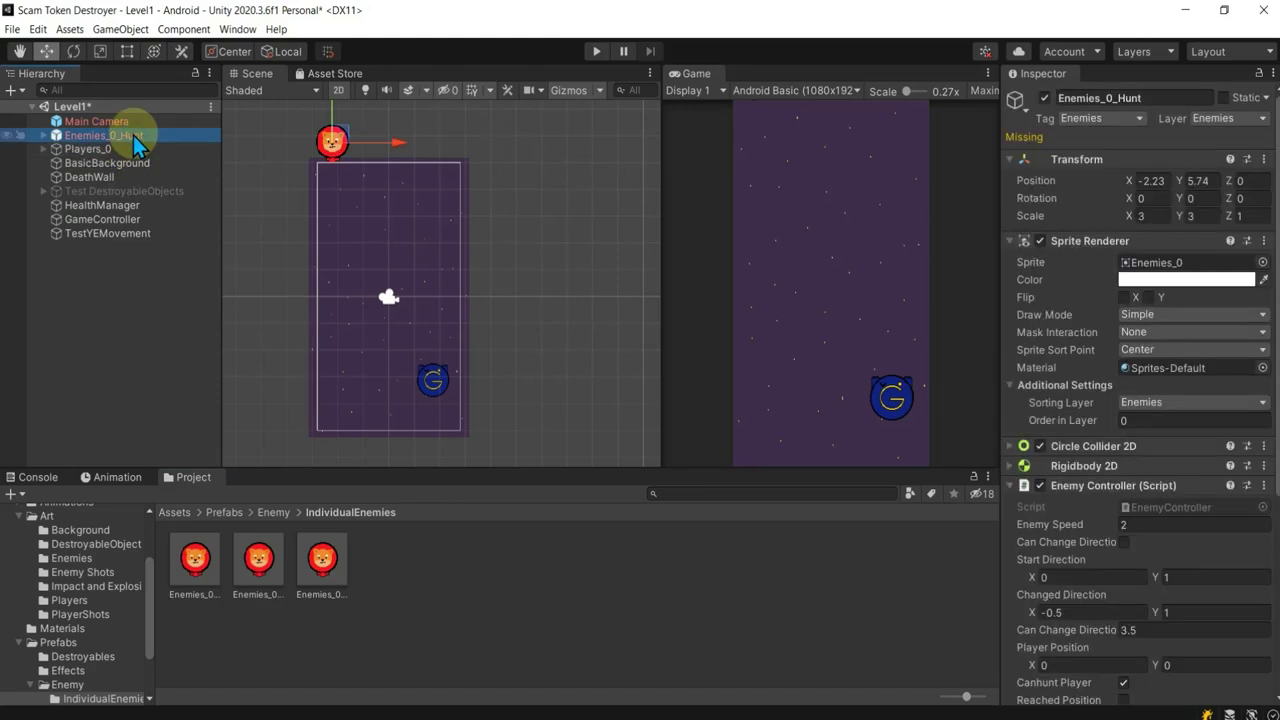
left_click_drag(133, 135, 462, 561)
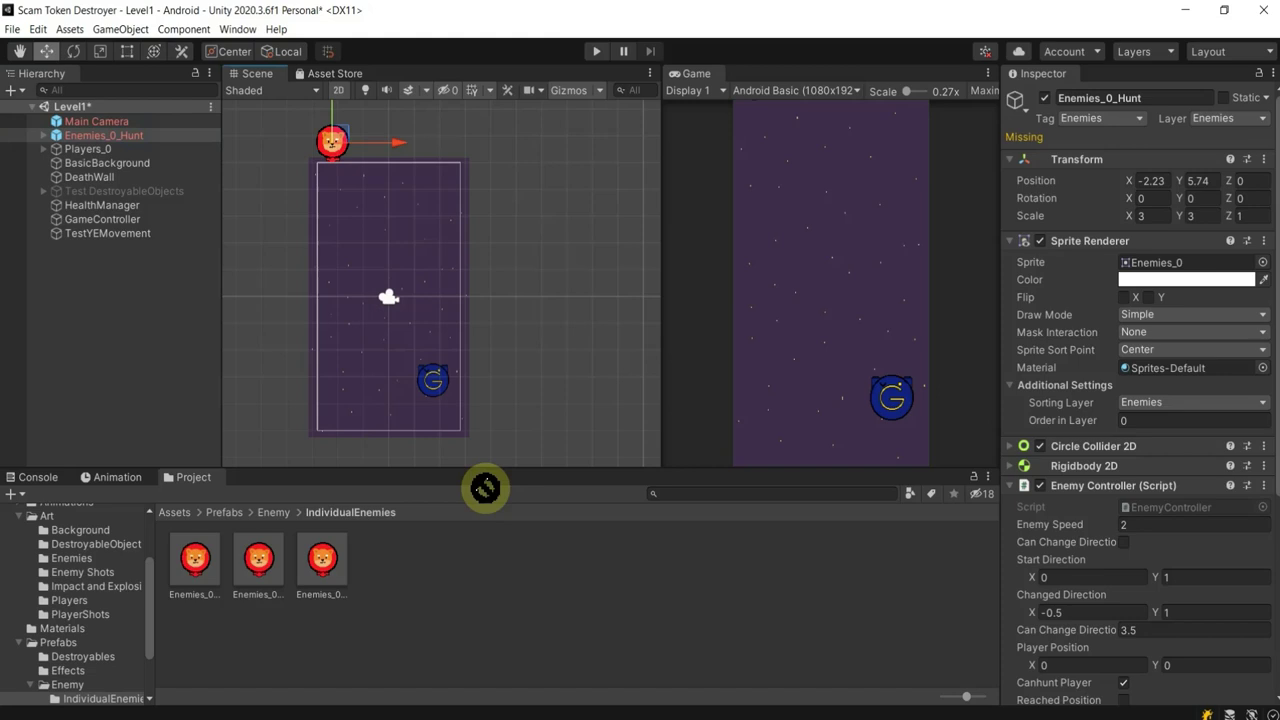
left_click(455, 579)
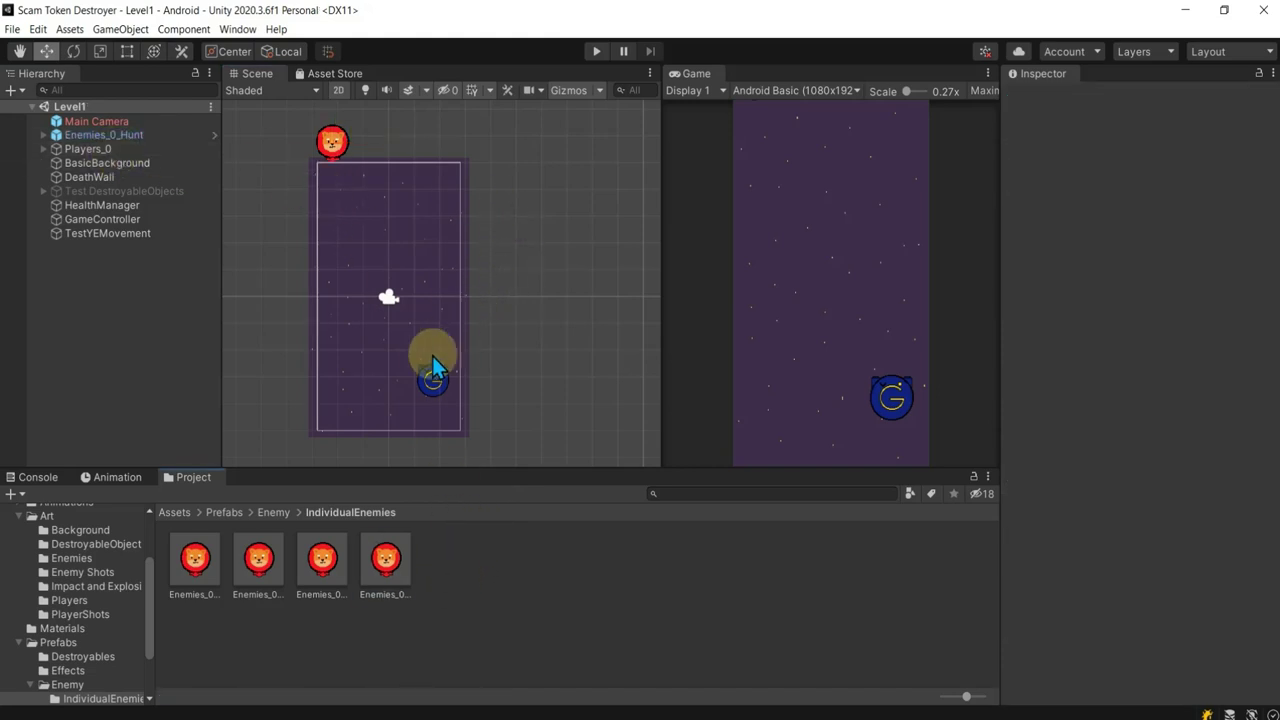
left_click(594, 51)
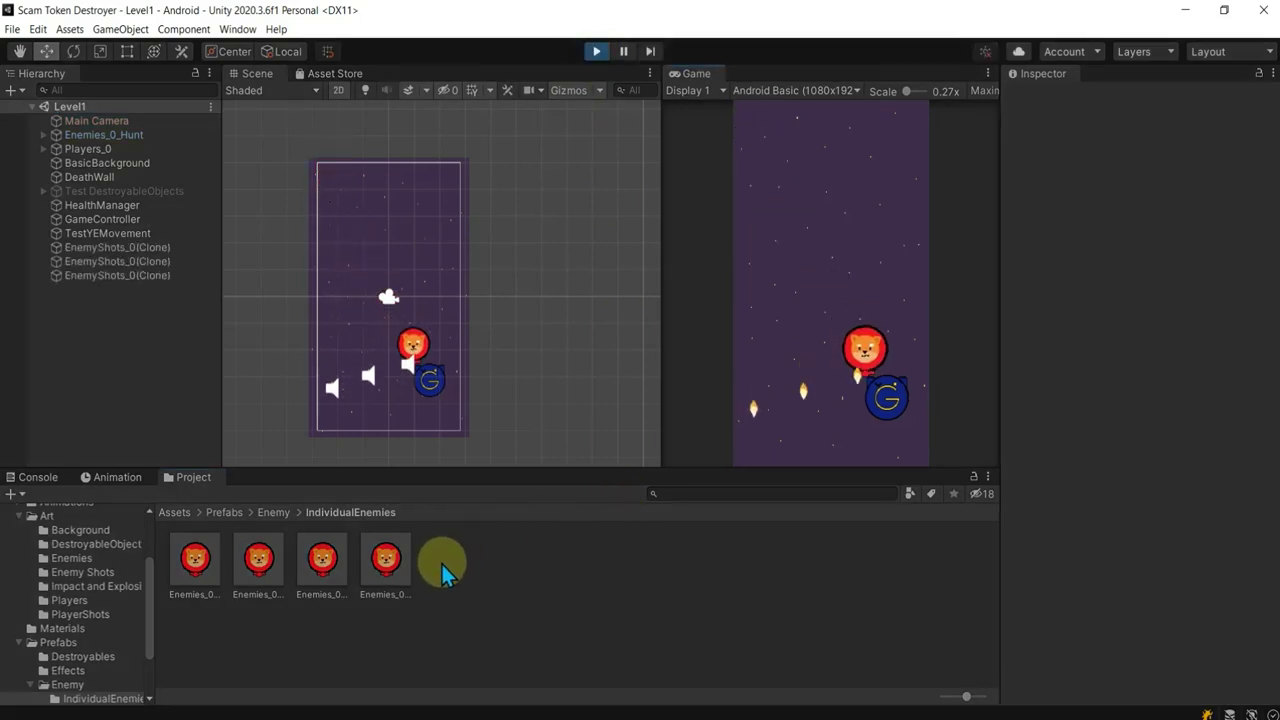
Step: Drop three Enemies_0_Hunt prefab instances above the playfield while the game runs
left_click(390, 569)
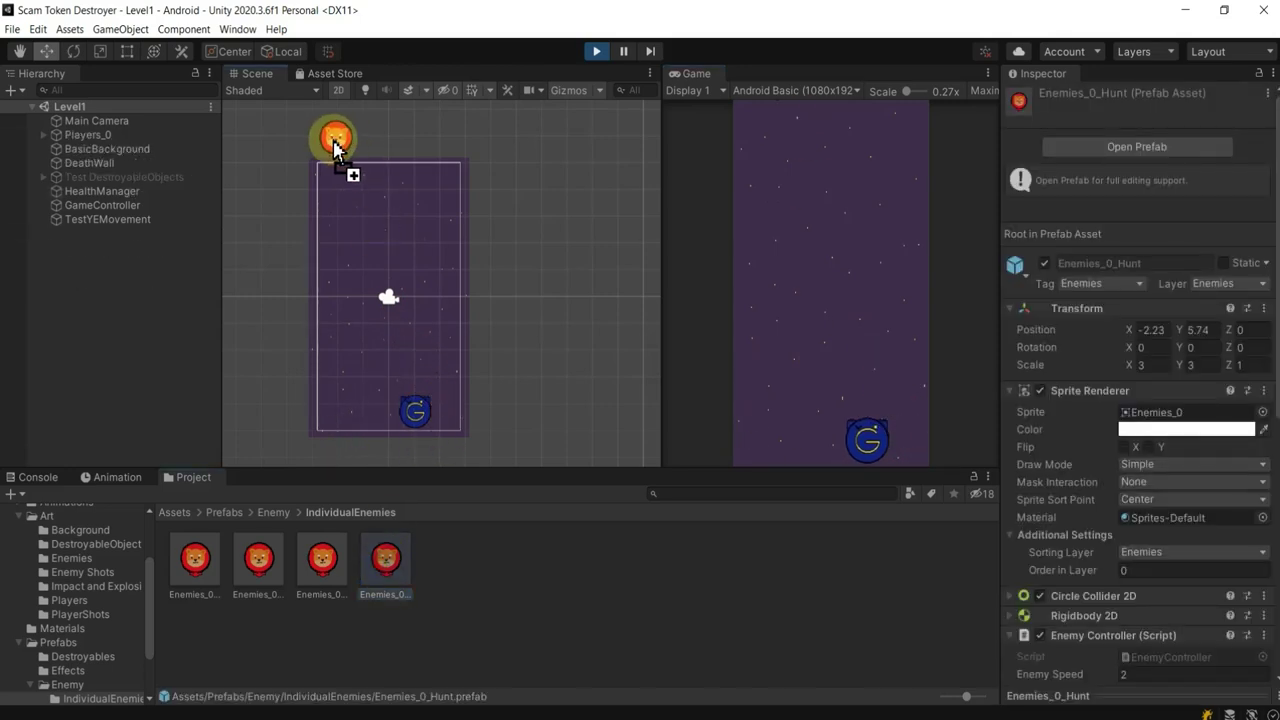
left_click_drag(388, 565, 331, 147)
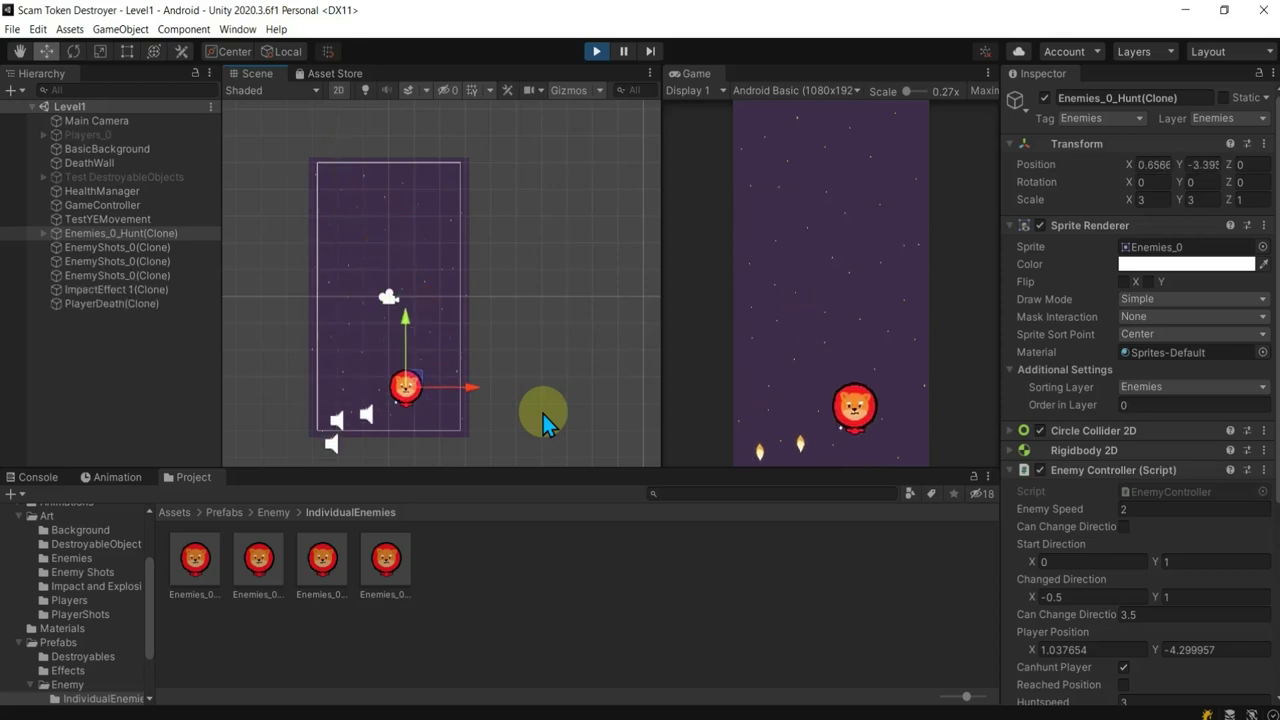
left_click_drag(386, 558, 450, 137)
left_click(385, 552)
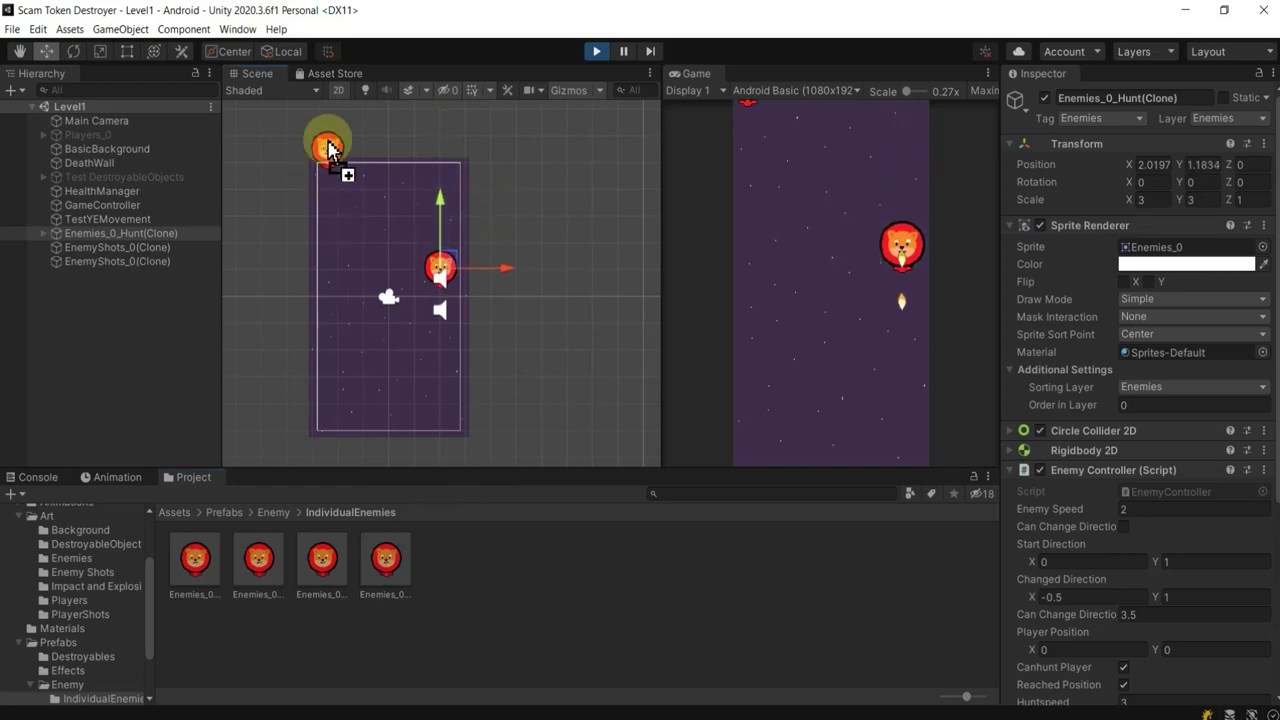
left_click_drag(385, 552, 330, 140)
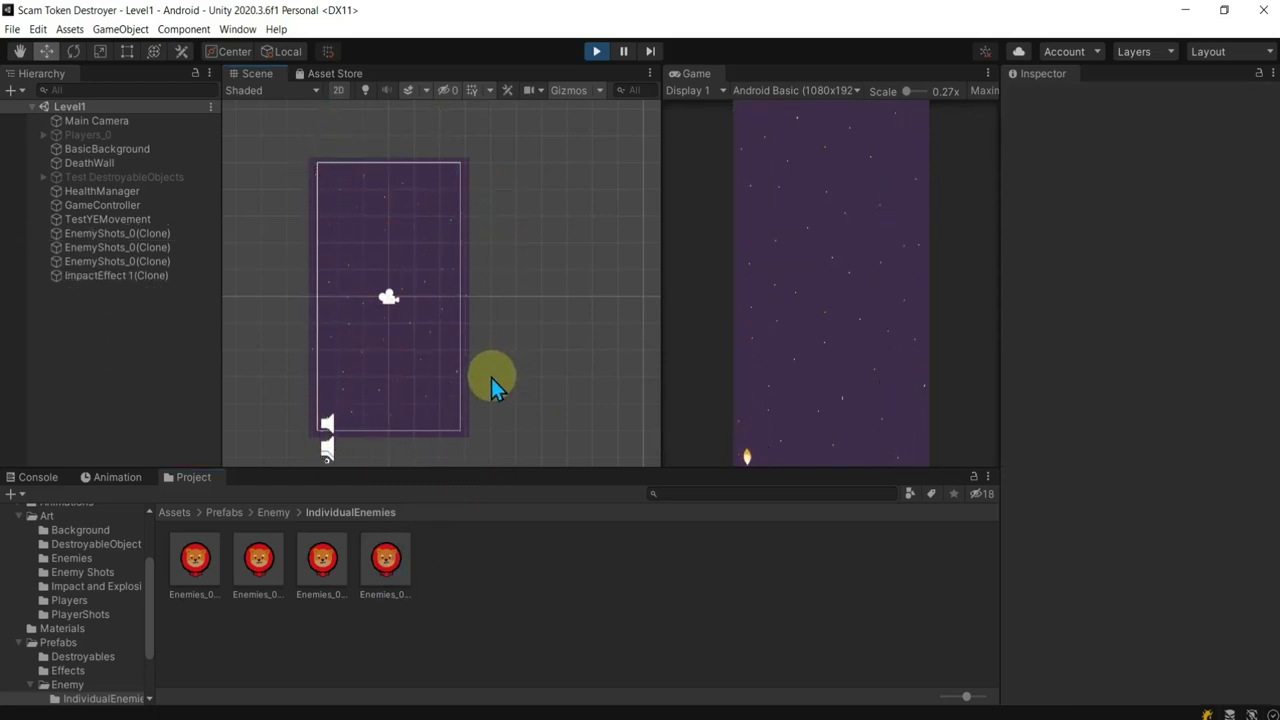
Step: Restart the play test and drop two more hunting enemies at the top of the playfield
left_click(598, 52)
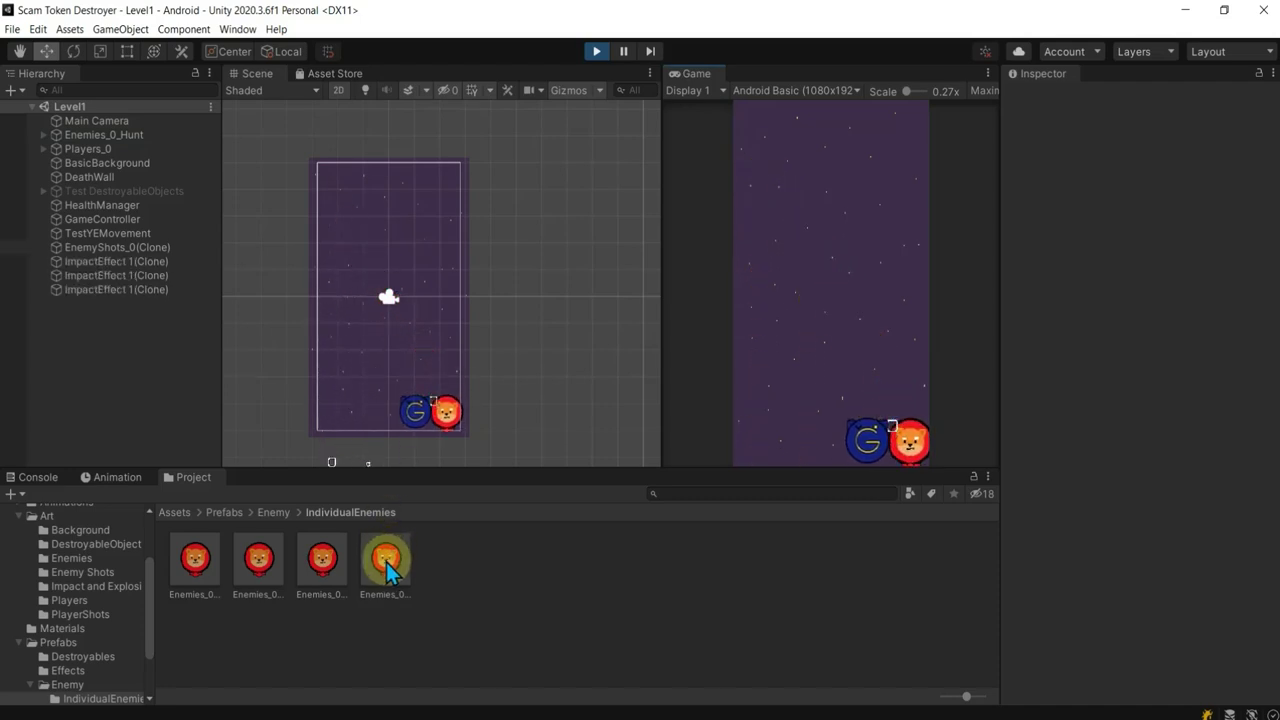
mouse_move(388, 570)
left_mouse_down()
mouse_move(400, 143)
mouse_move(428, 148)
left_mouse_up()
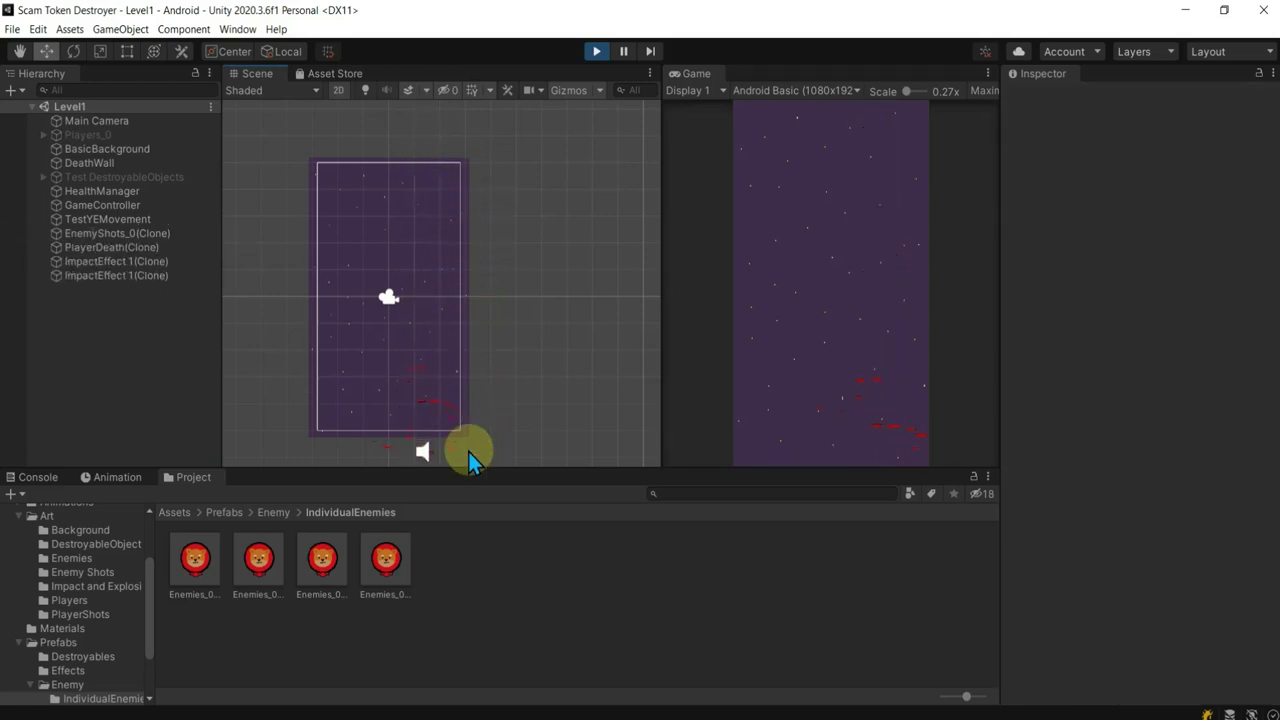
mouse_move(388, 560)
left_mouse_down()
mouse_move(366, 72)
mouse_move(366, 110)
left_mouse_up()
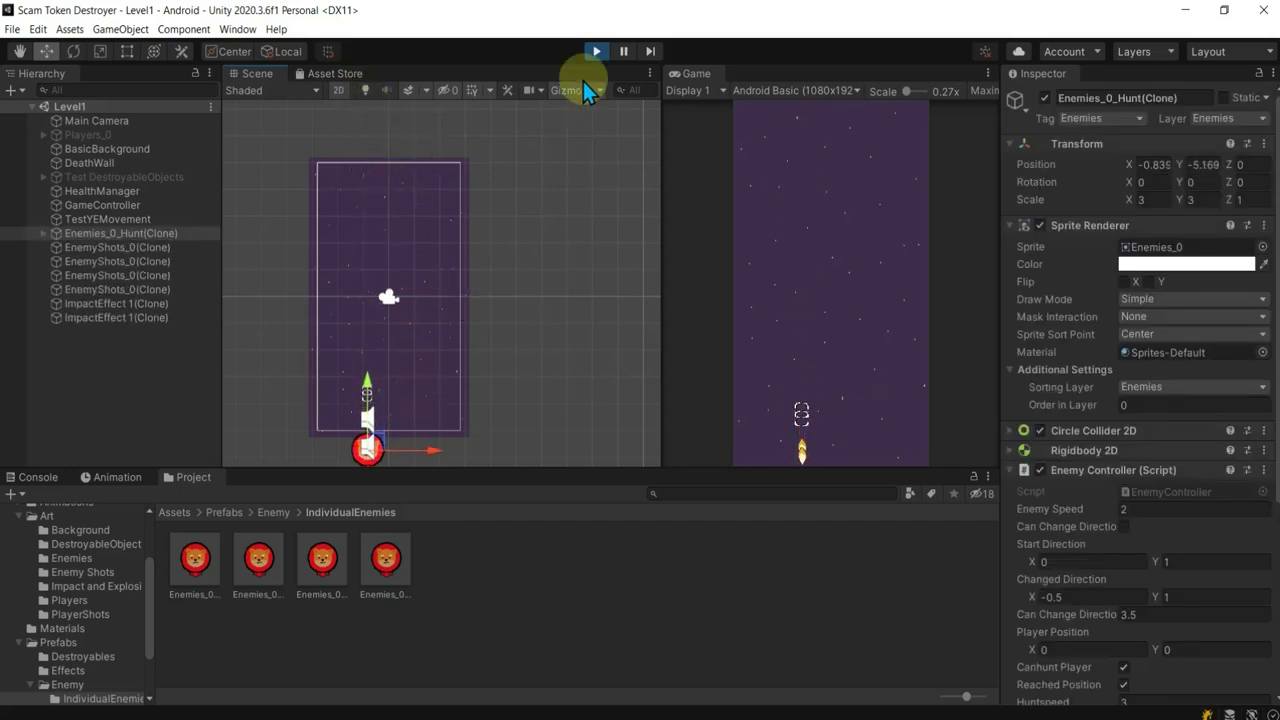
Step: Pause, confirm Players_0's Min_x limit is -1.6, and exit Play mode
left_click(623, 51)
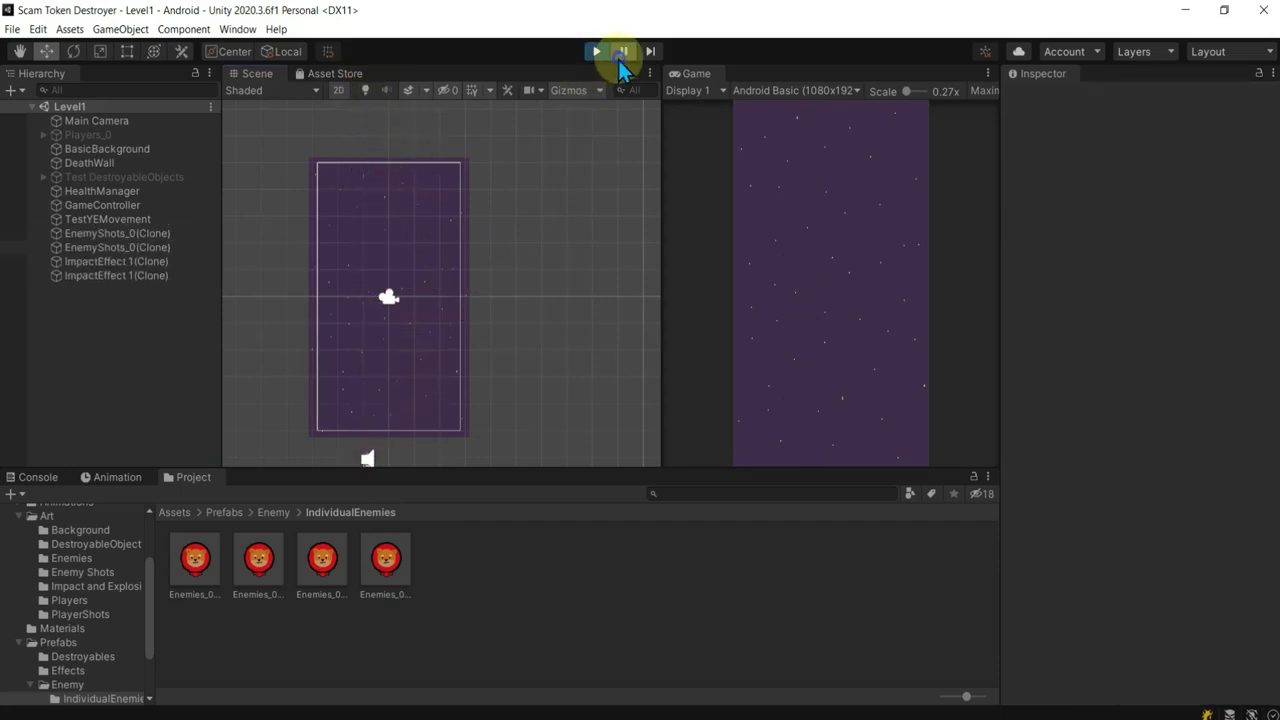
left_click(88, 134)
left_click(418, 408)
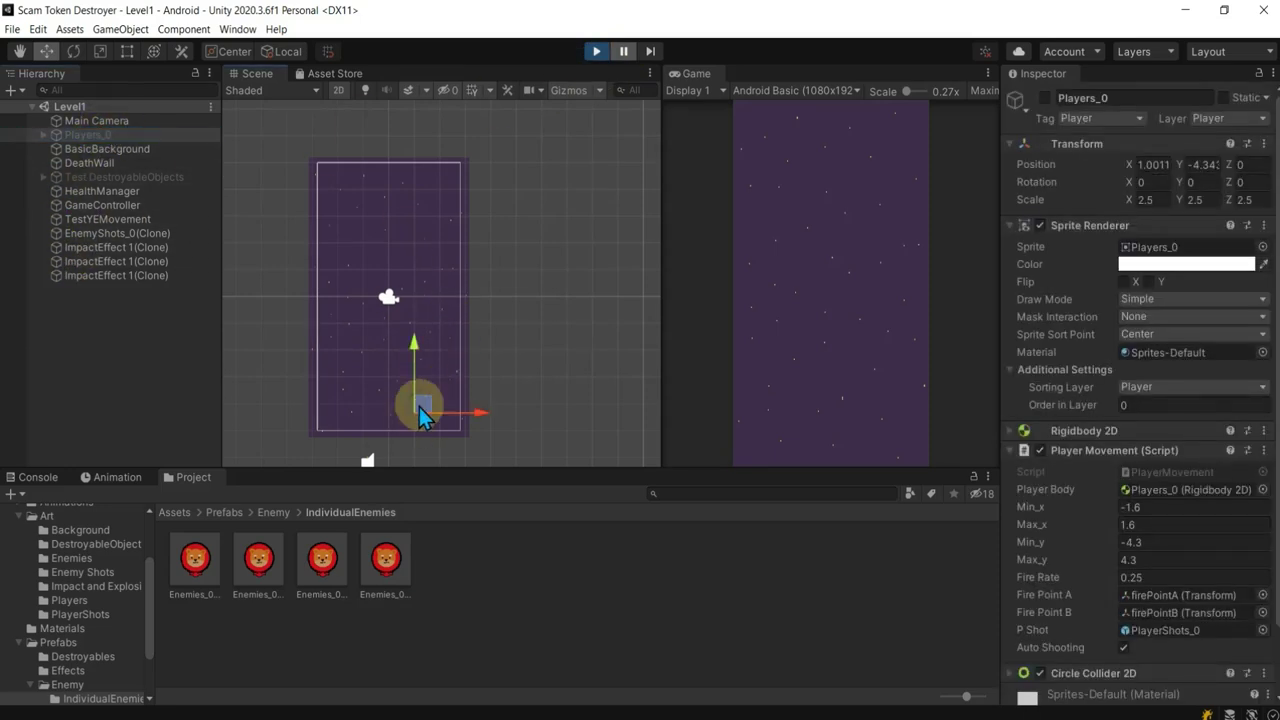
left_click(1138, 511)
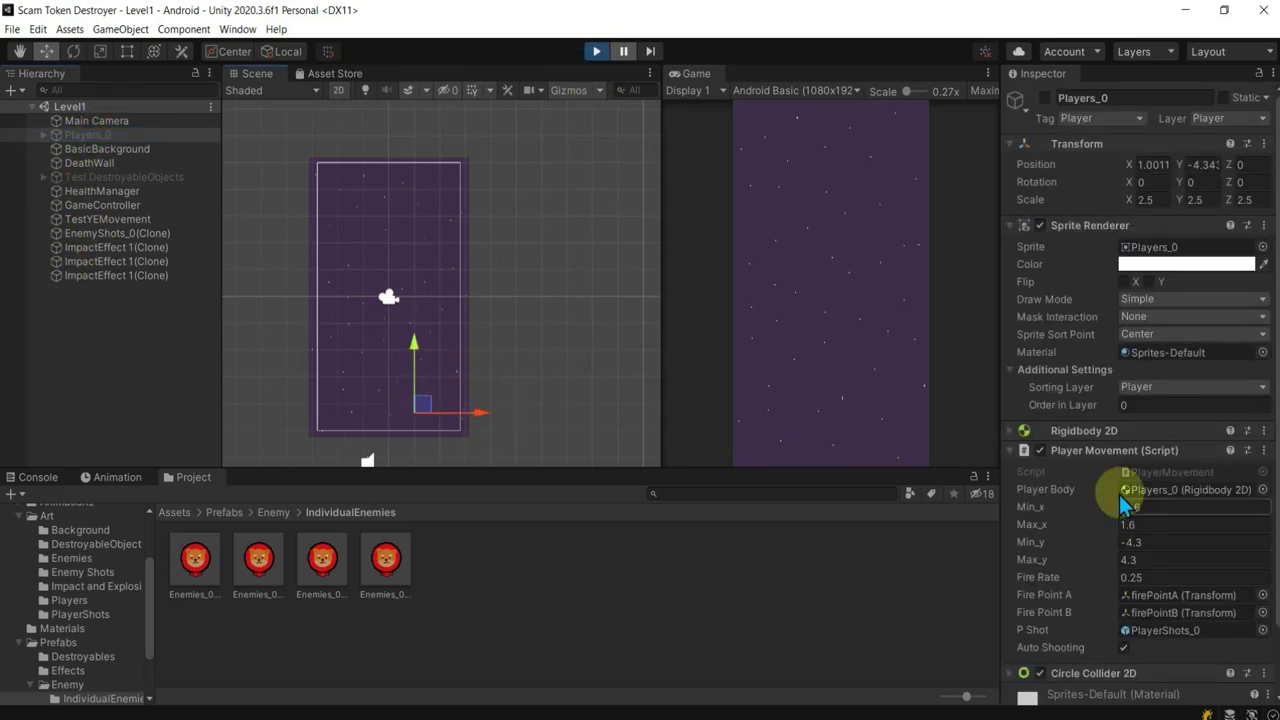
key("Return")
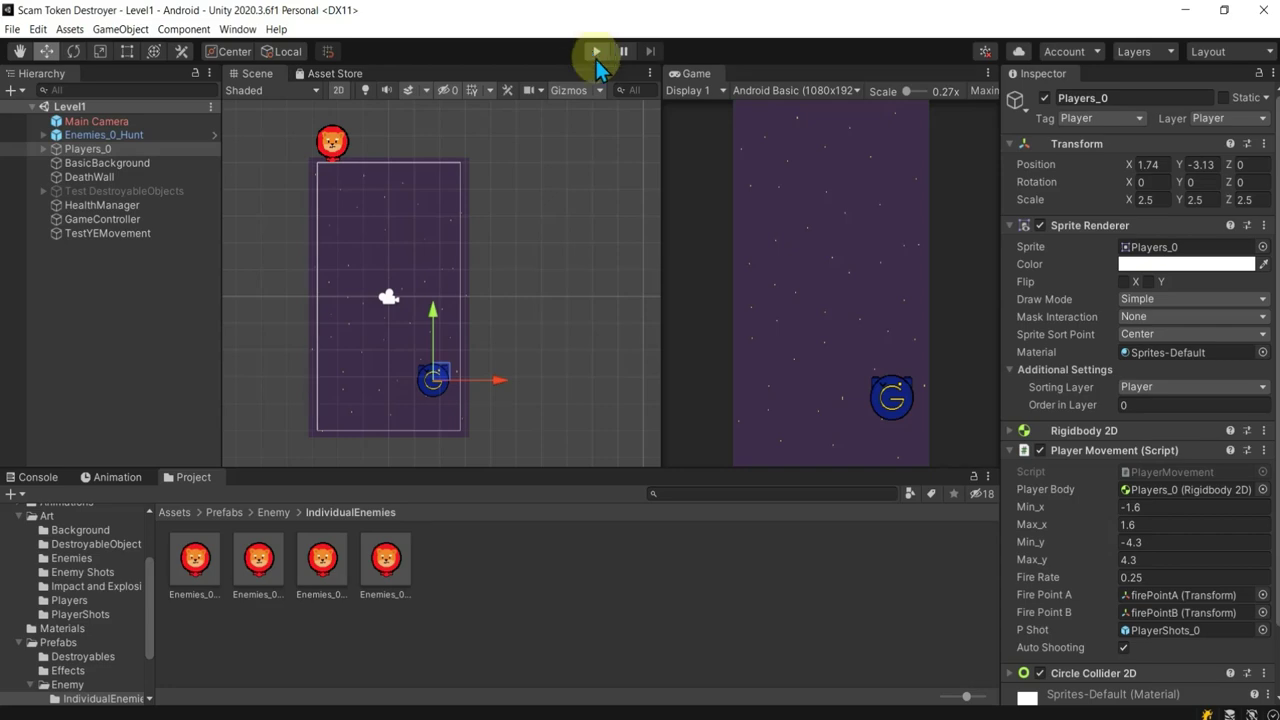
left_click(596, 56)
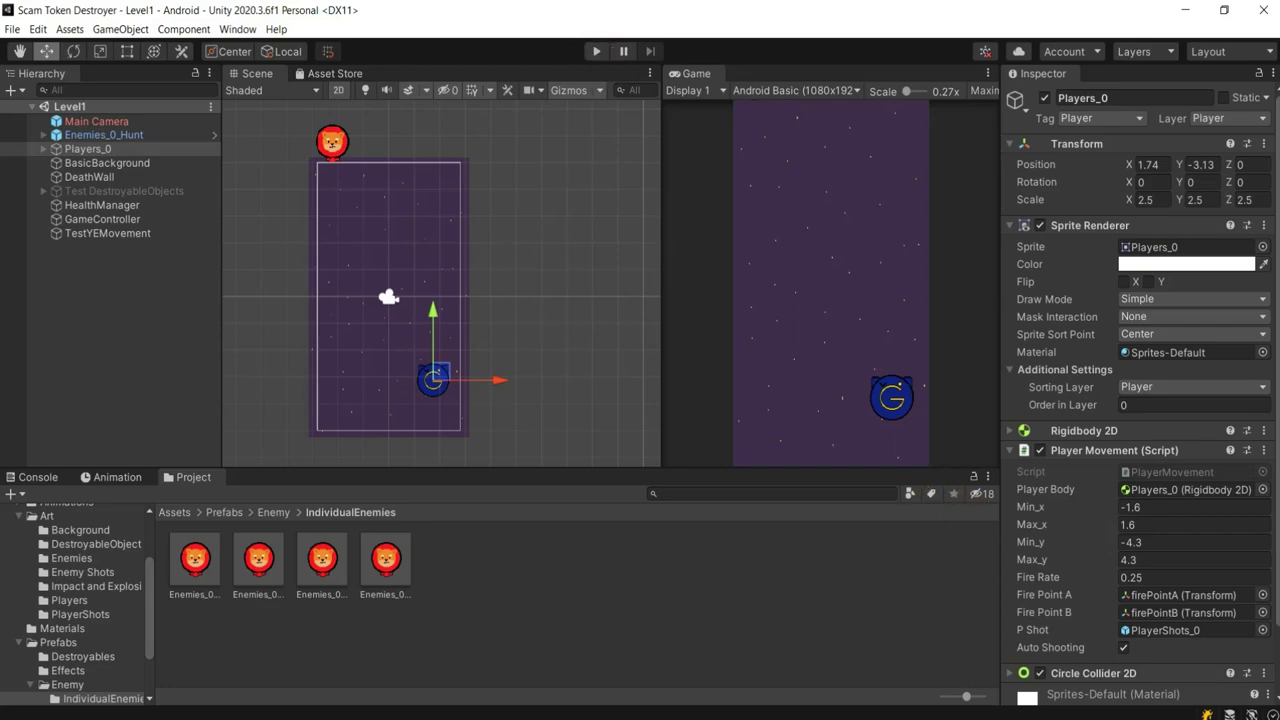
key("alt+Tab")
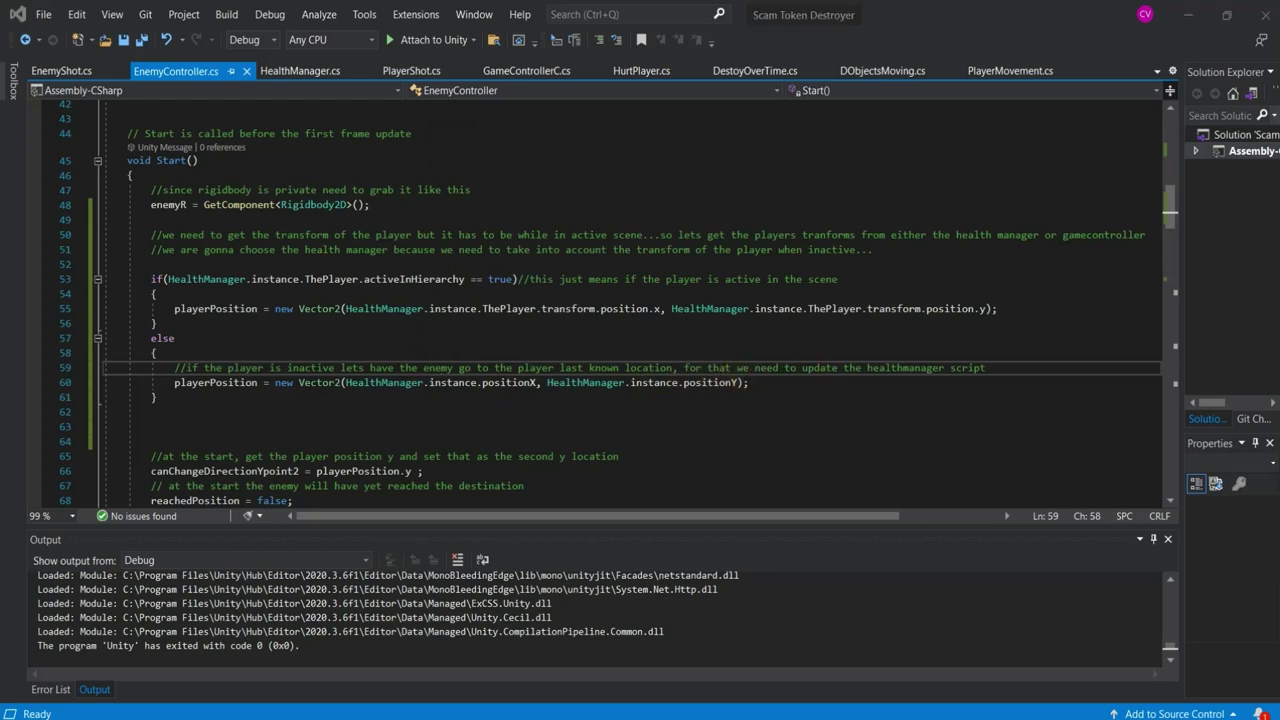
Step: Read through EnemyController.cs's Start, firing and damage code, then return to Unity
scroll(436, 432, "down", 1)
scroll(436, 432, "down", 1)
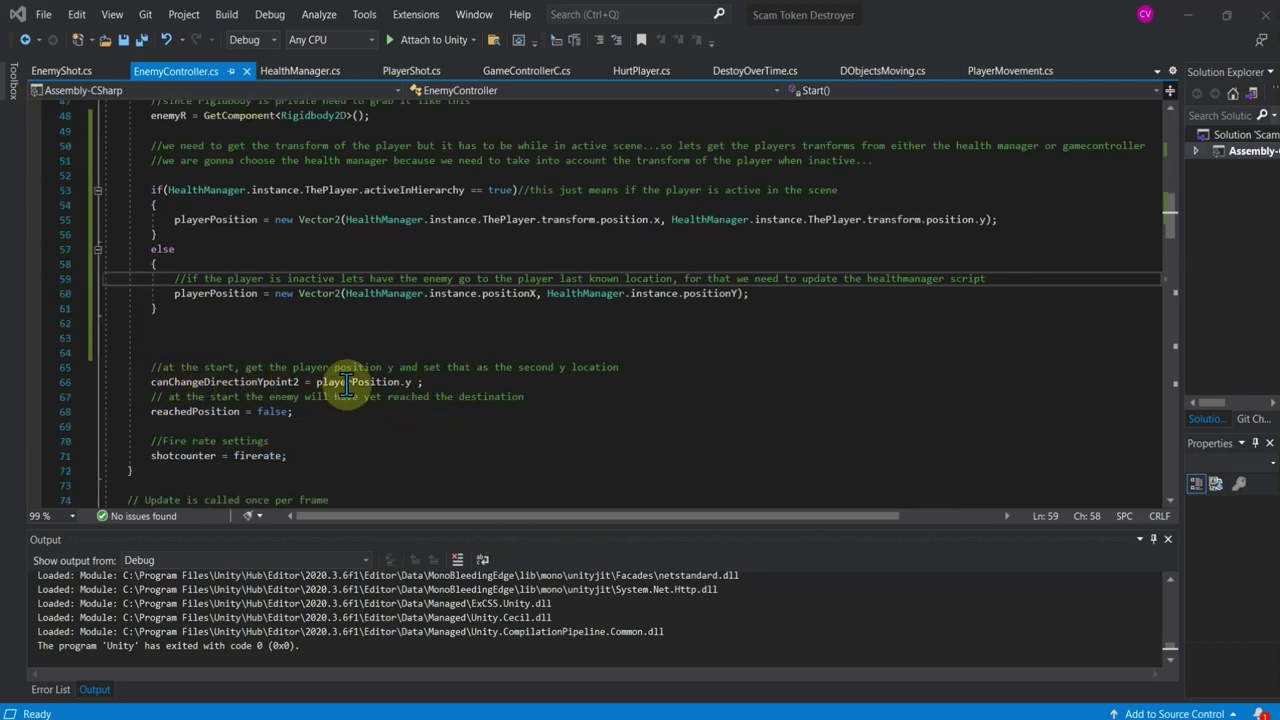
left_click(264, 412)
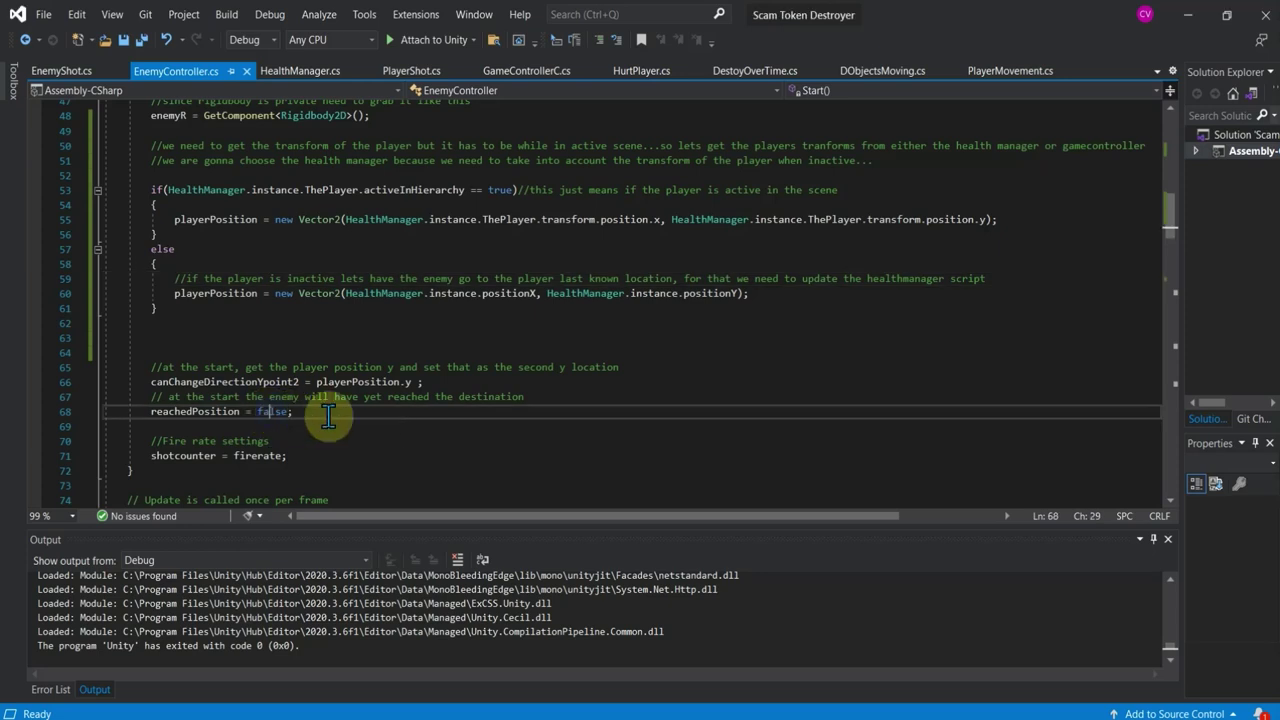
scroll(371, 446, "up", 1)
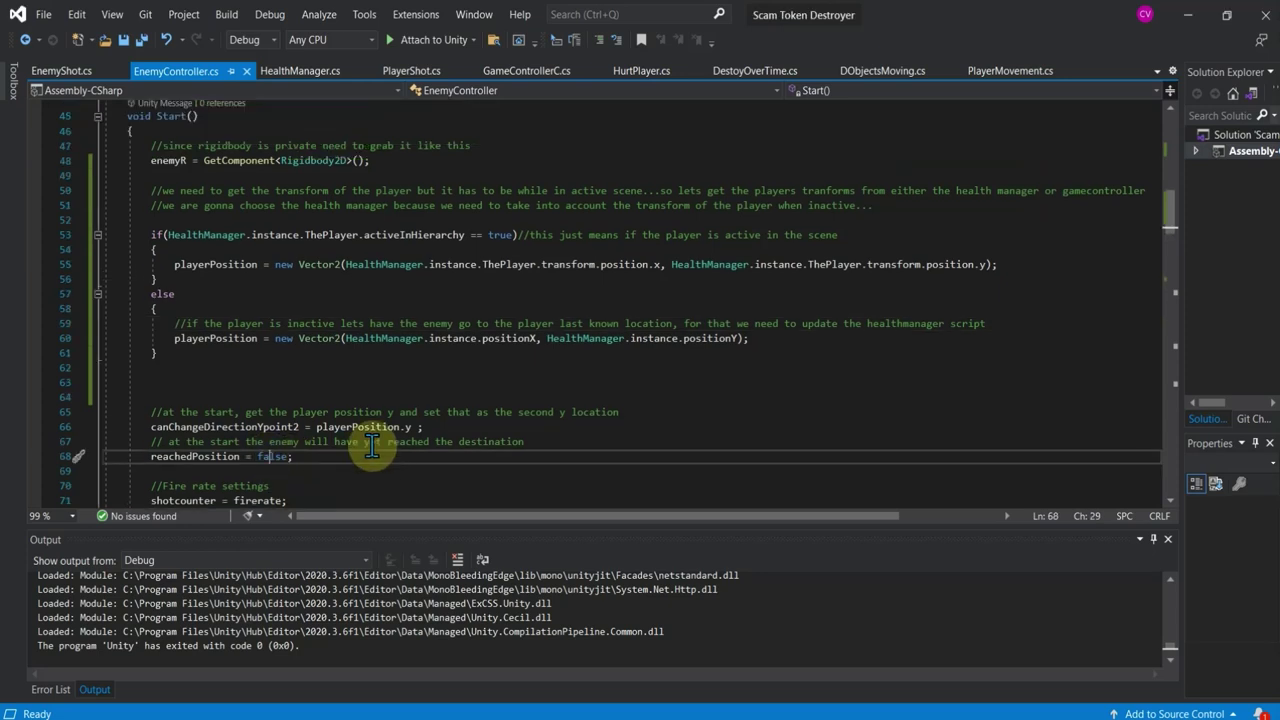
scroll(371, 446, "up", 3)
scroll(371, 446, "up", 2)
scroll(371, 446, "down", 6)
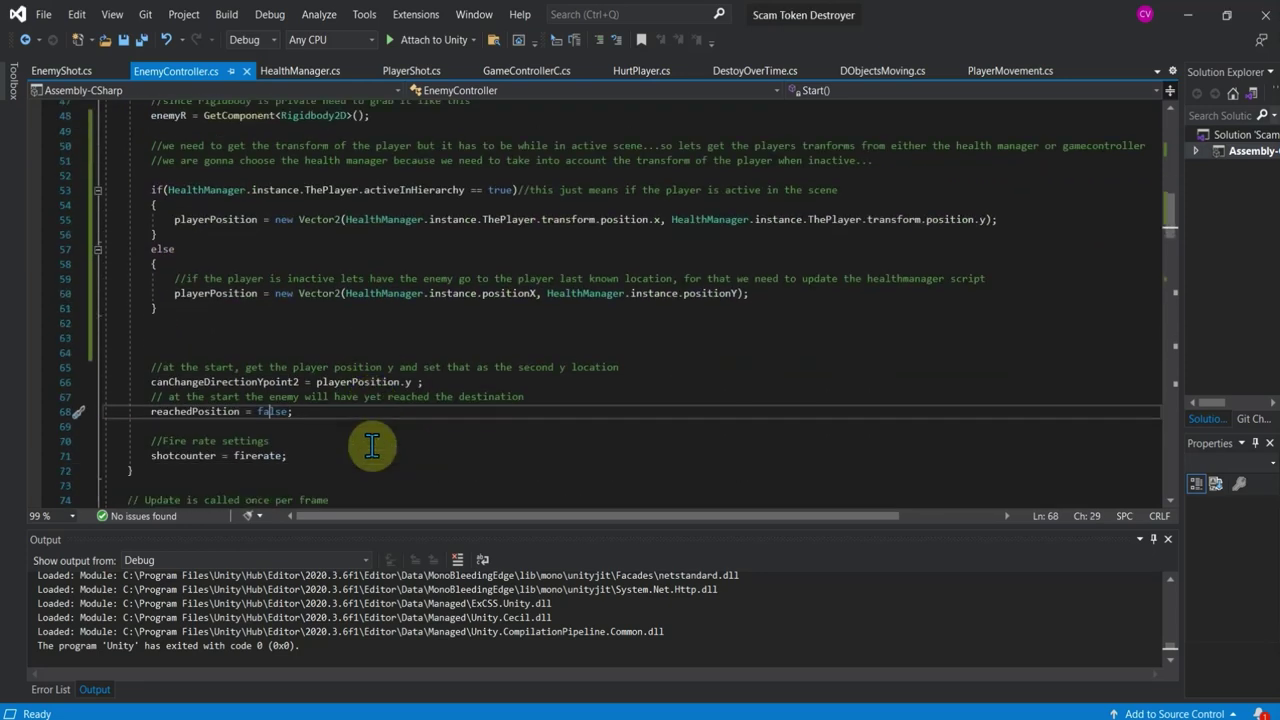
scroll(371, 446, "down", 5)
scroll(371, 446, "down", 3)
scroll(371, 446, "down", 4)
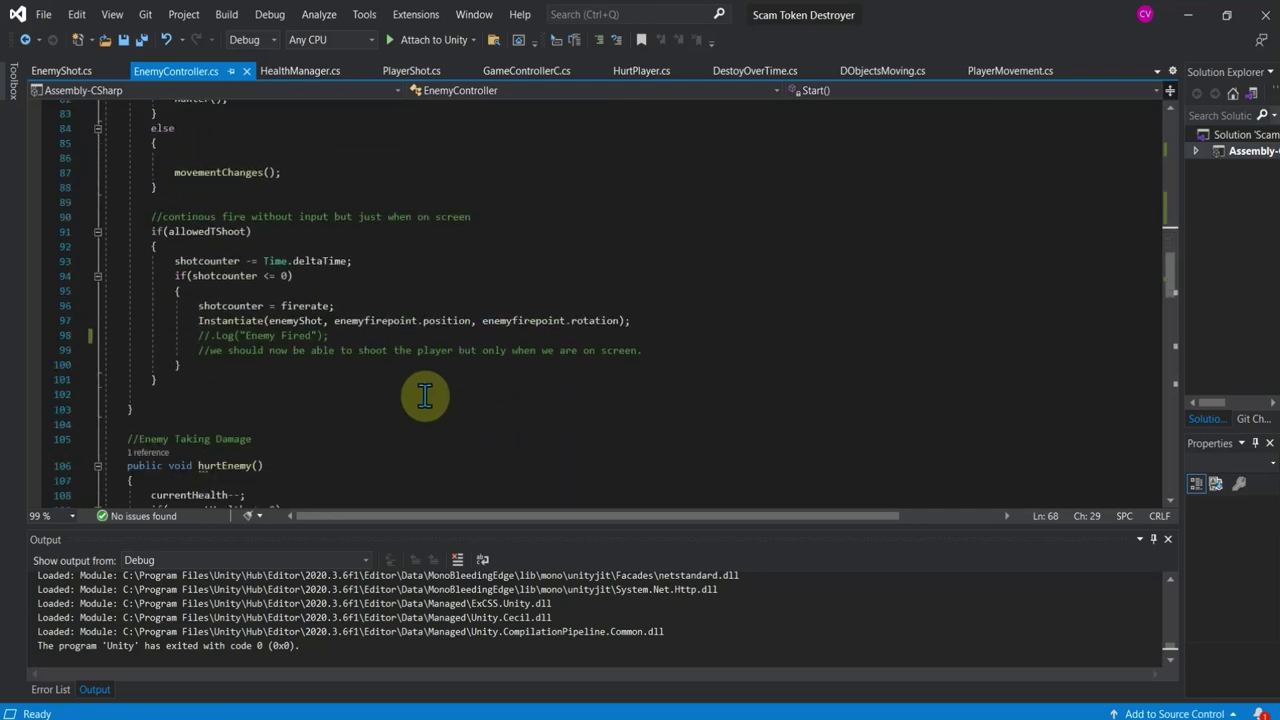
scroll(510, 465, "down", 4)
scroll(506, 477, "down", 4)
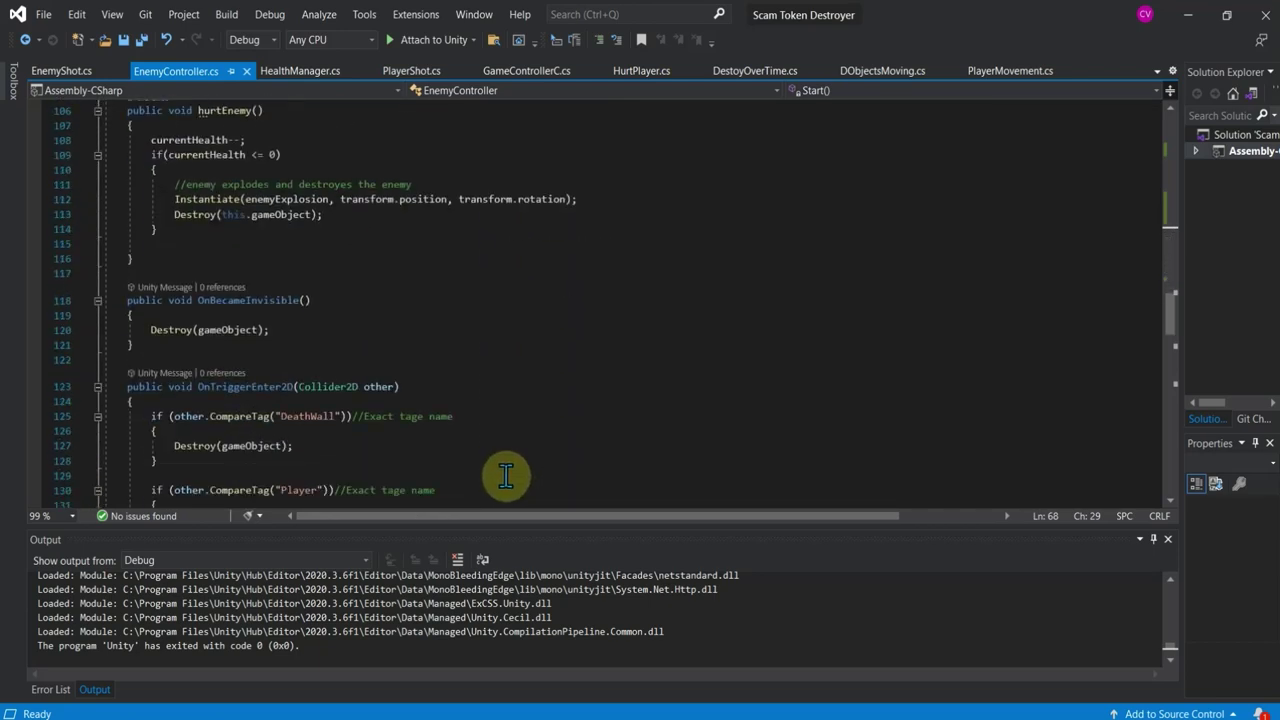
scroll(506, 477, "down", 4)
scroll(506, 477, "down", 2)
scroll(506, 477, "up", 6)
scroll(510, 470, "up", 6)
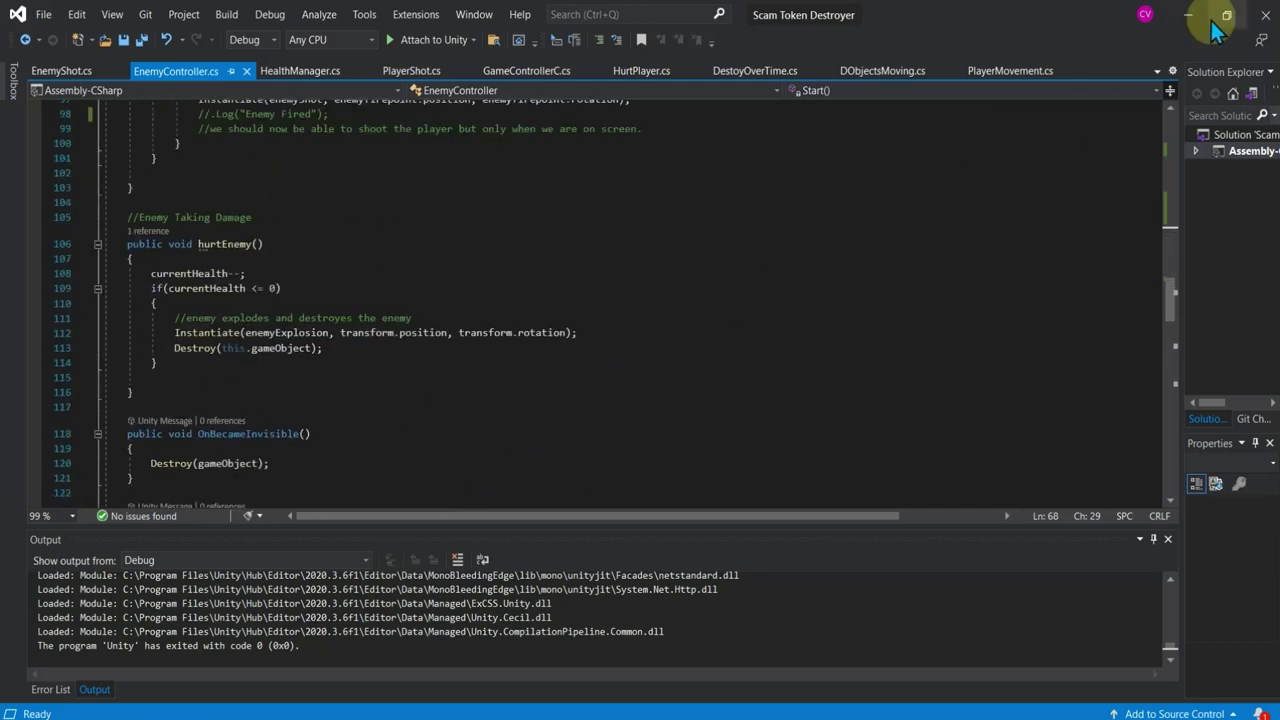
left_click(1187, 14)
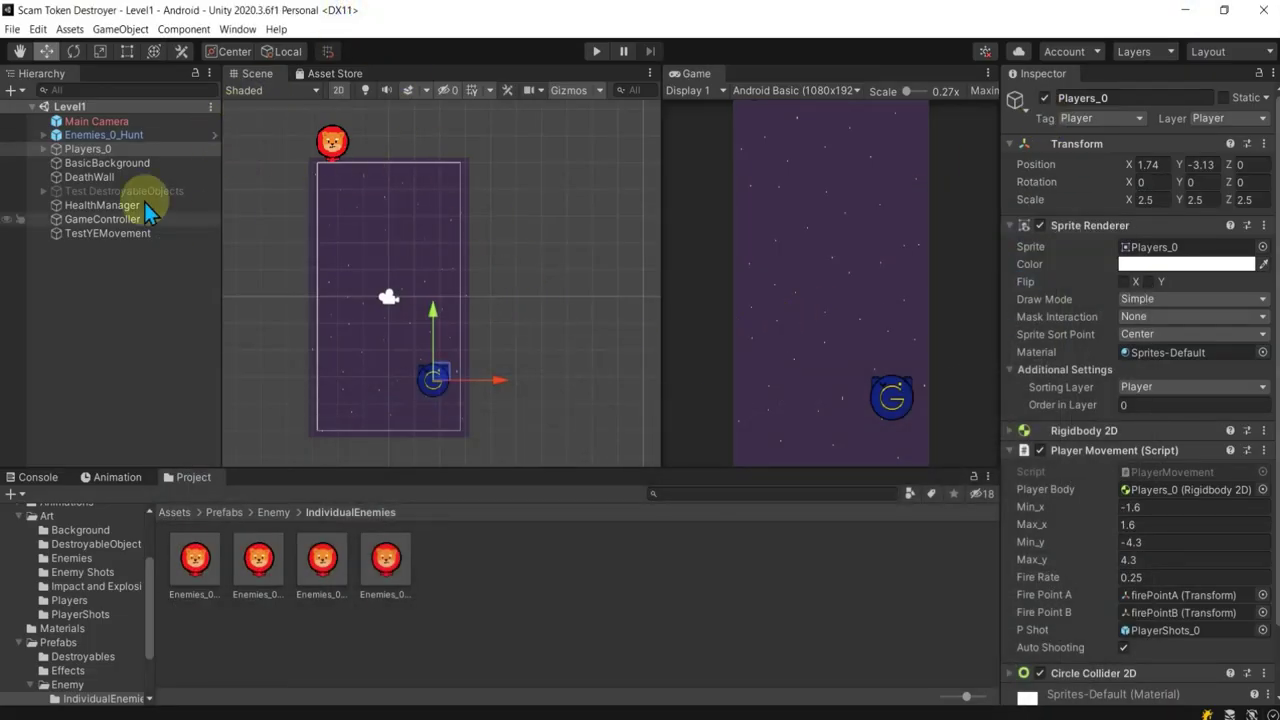
Step: Delete the Enemies_0_Hunt instance from Level1
left_click(118, 148)
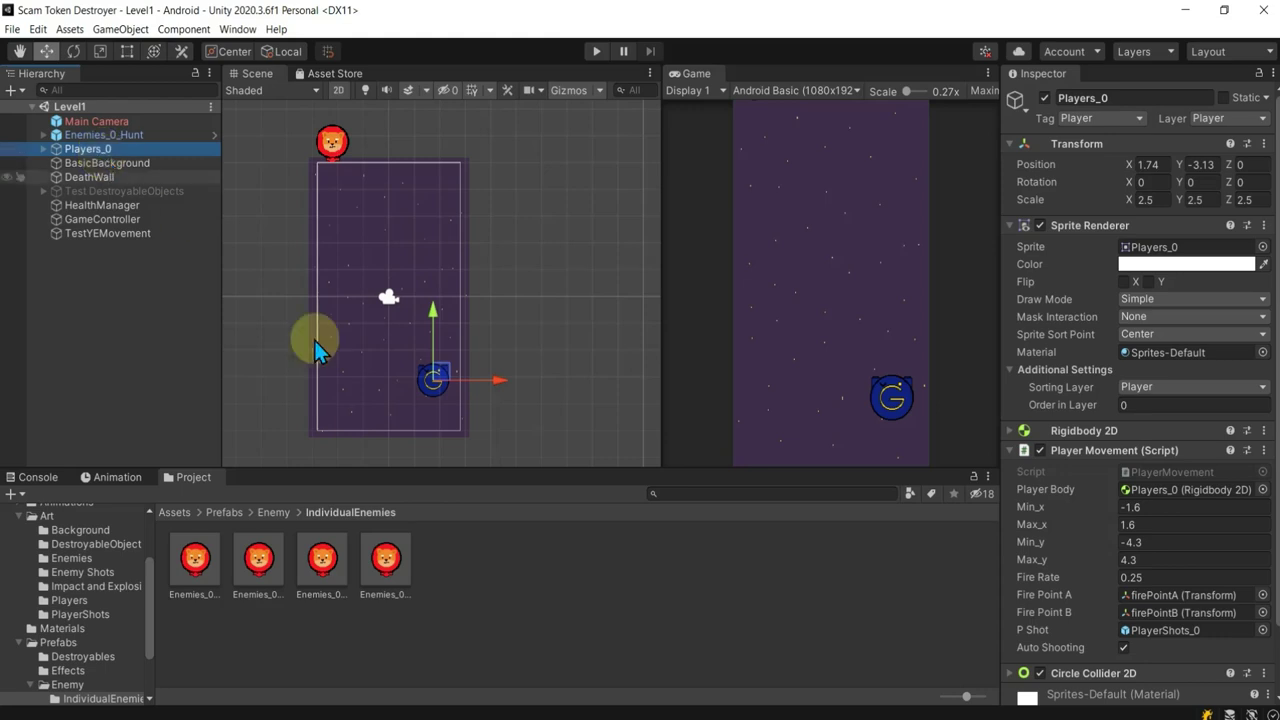
left_click(388, 561)
left_click(142, 136)
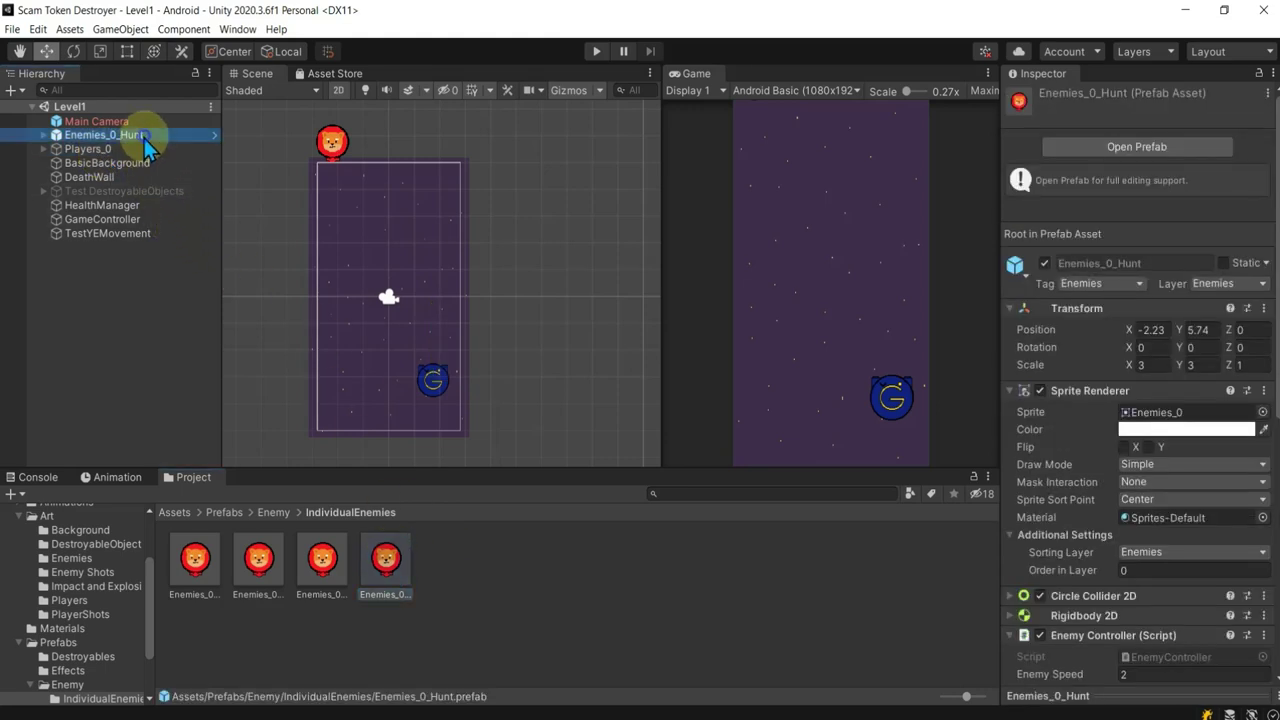
key("Delete")
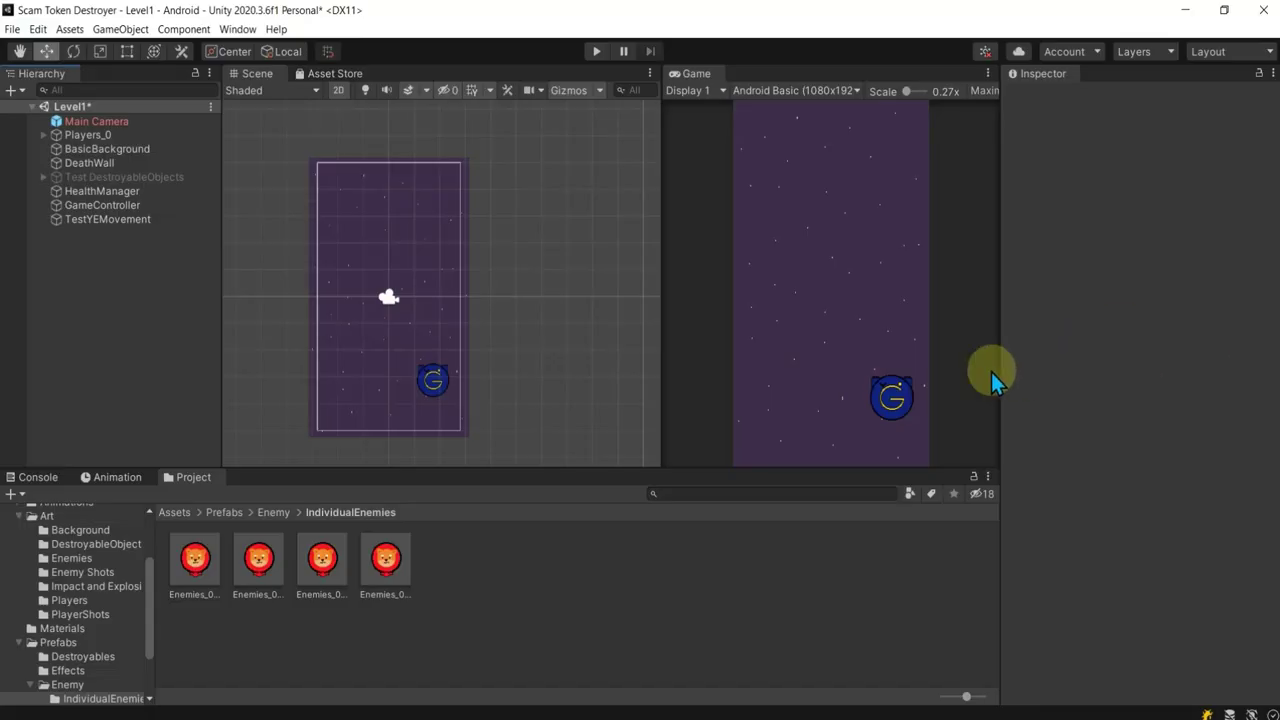
Step: Place Enemies_0_DL, DO, DR and Hunt prefabs in a row above the playfield
left_click(383, 566)
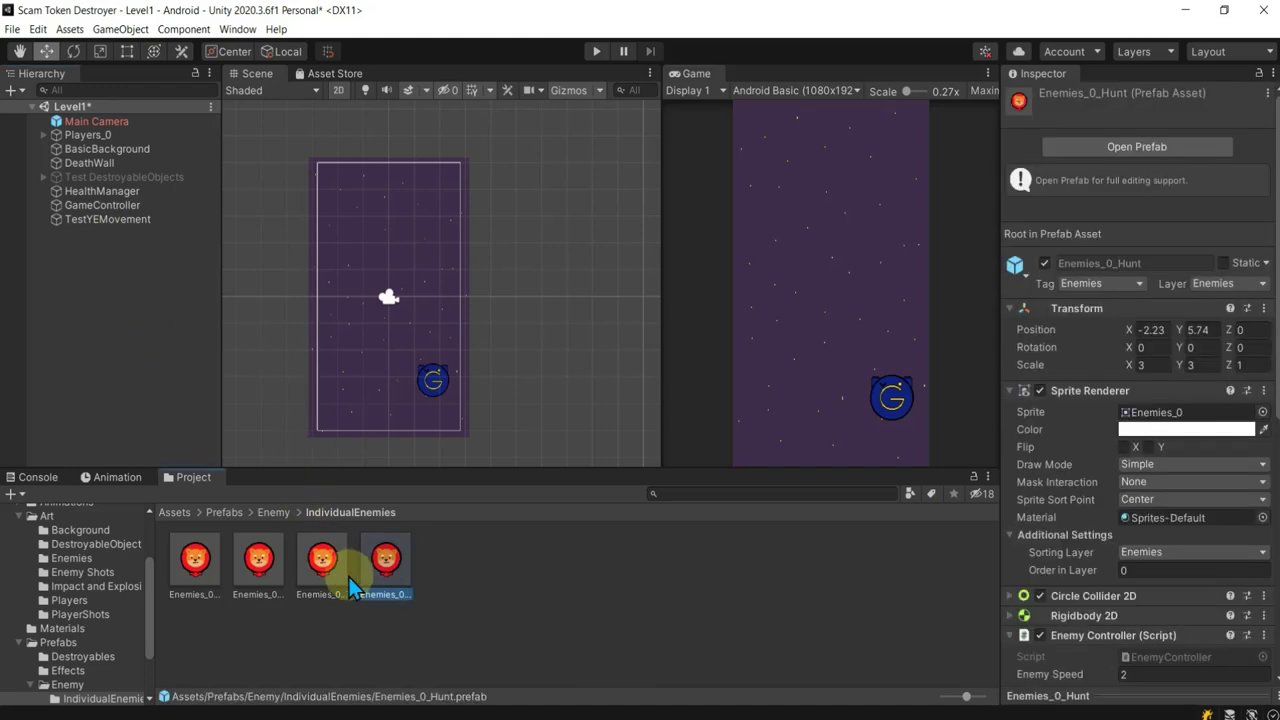
left_click(333, 574, "ctrl")
left_click(204, 561, "shift")
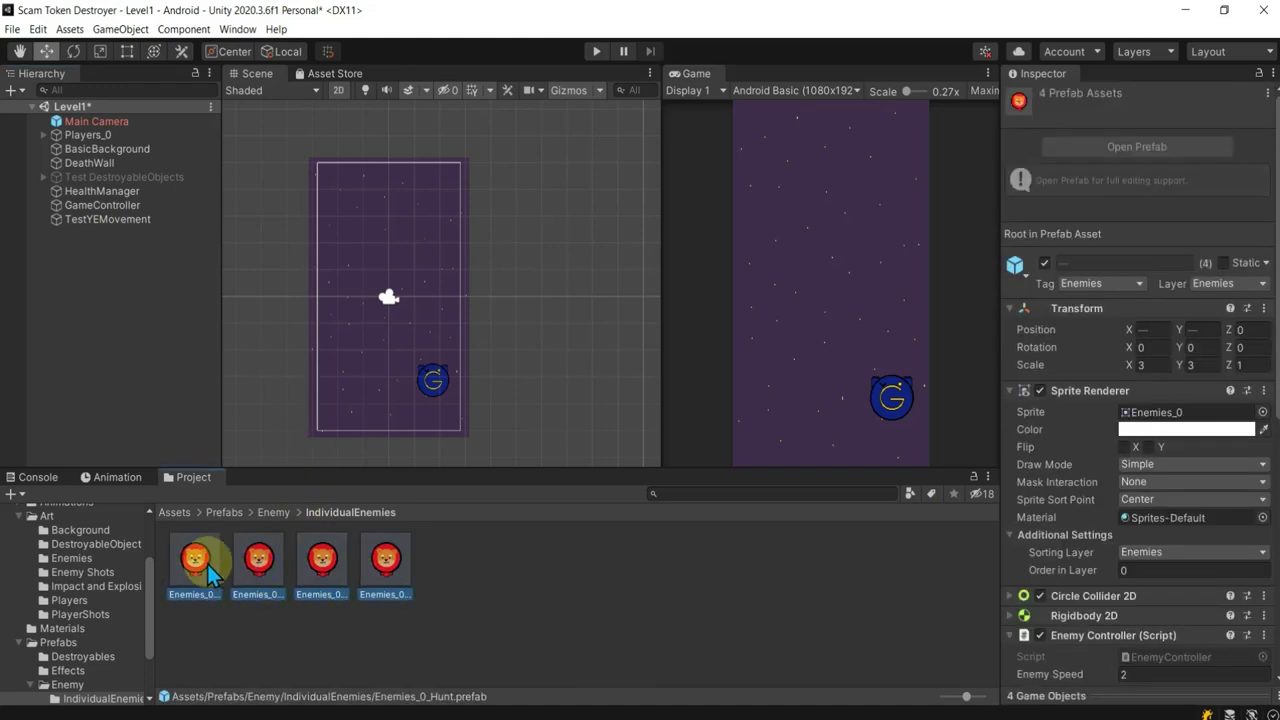
mouse_move(207, 564)
left_mouse_down()
mouse_move(318, 168)
mouse_move(212, 622)
left_mouse_up()
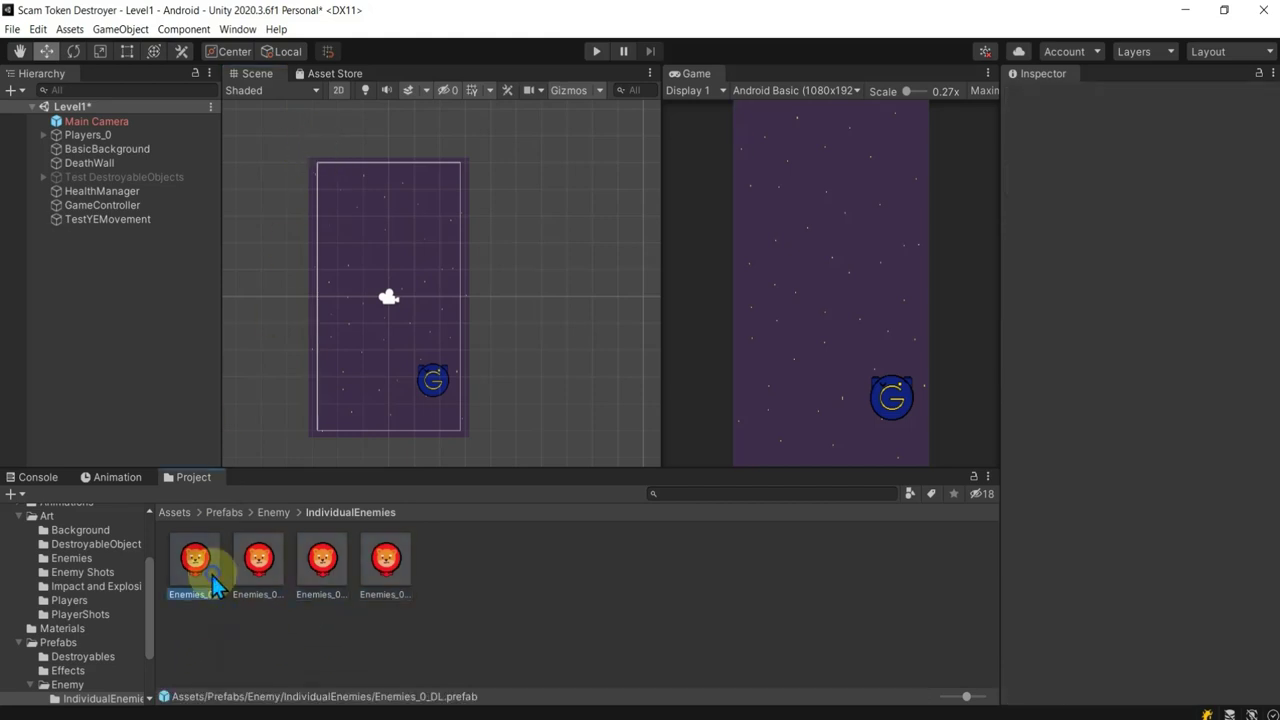
left_click_drag(212, 575, 290, 135)
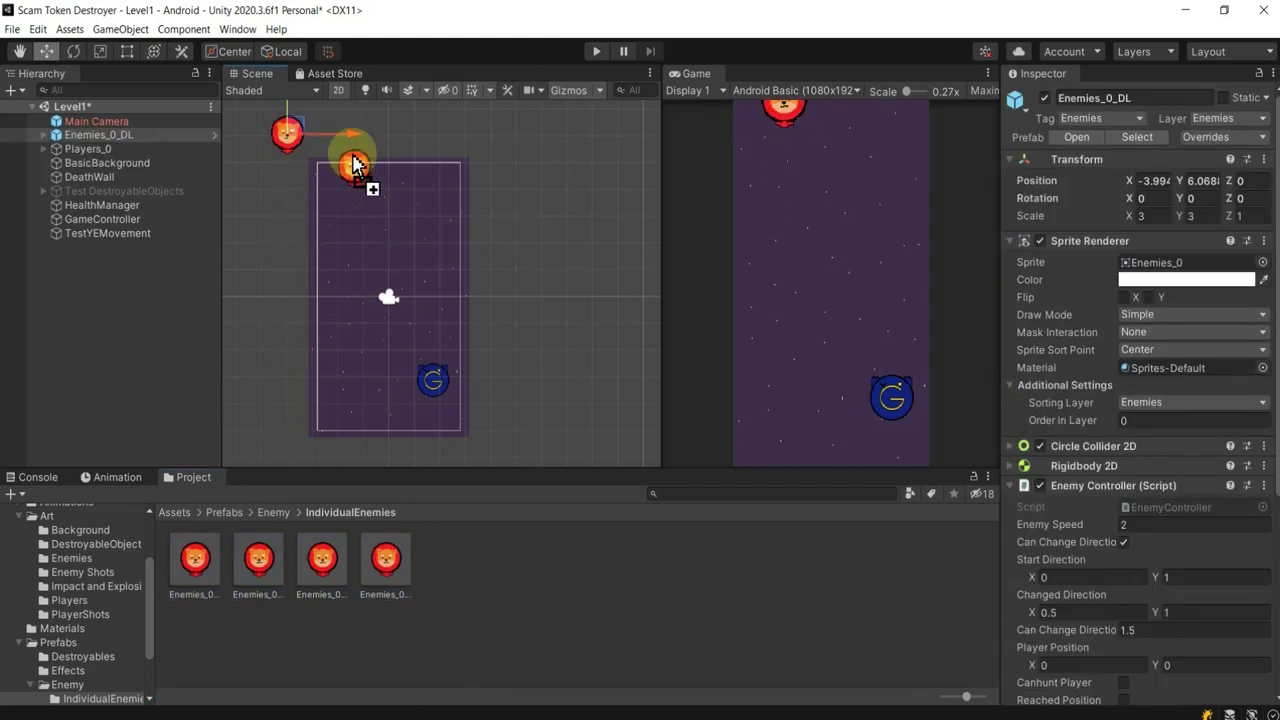
left_click_drag(262, 581, 350, 130)
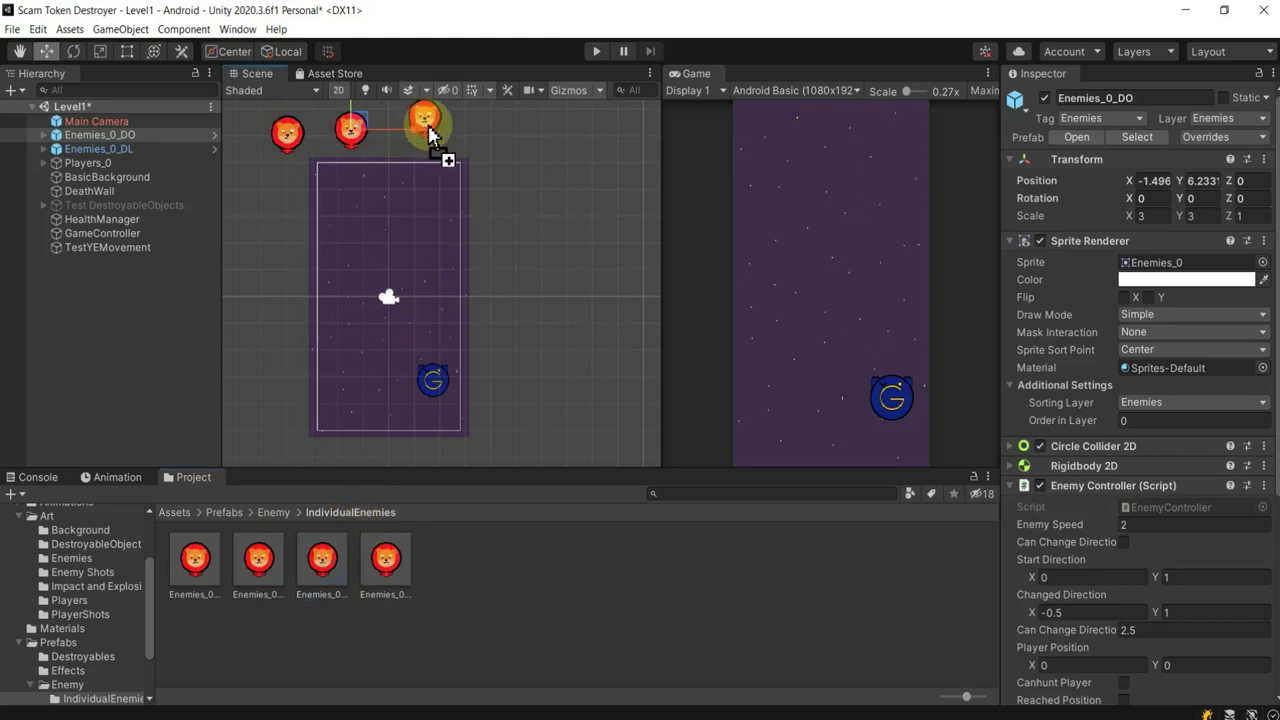
left_click_drag(331, 575, 430, 127)
left_click_drag(388, 560, 503, 142)
Step: Create an empty object named Enemies in the Hierarchy
left_click(121, 355)
right_click(121, 355)
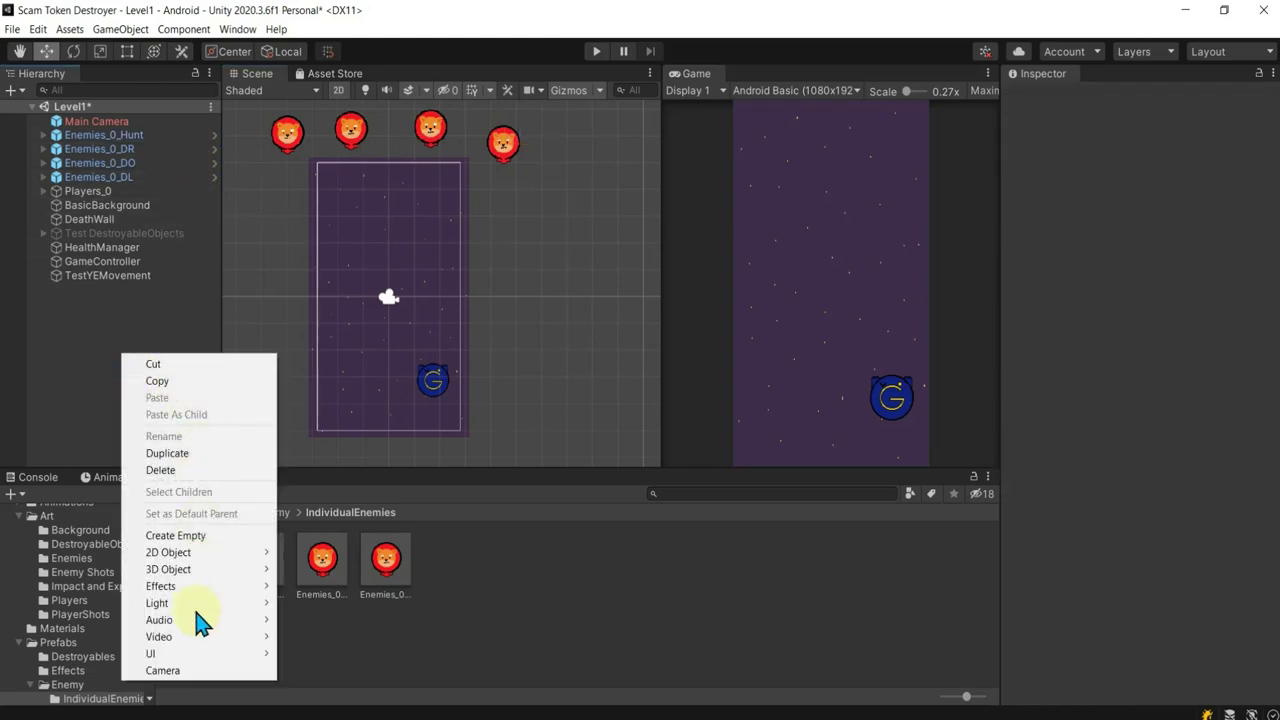
left_click(205, 533)
type("Enemies")
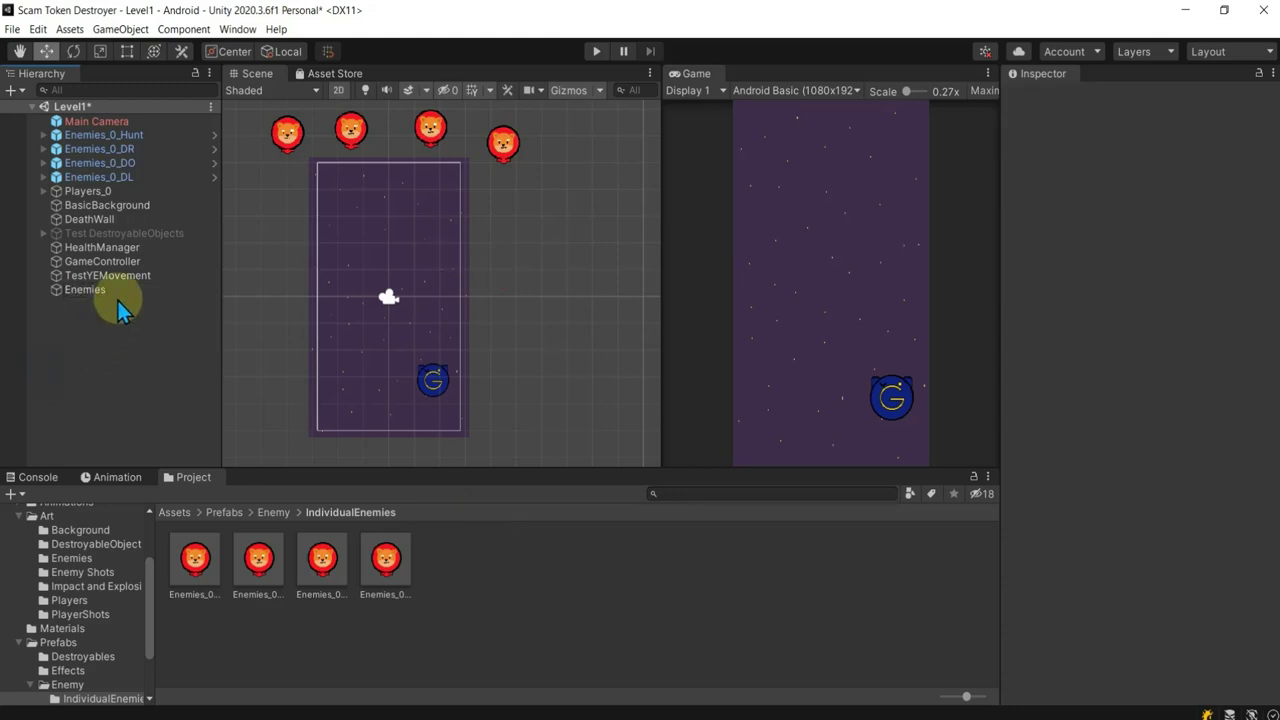
key("Return")
Step: Parent the four enemy instances under the Enemies object
left_click(113, 133)
left_click(122, 149, "ctrl")
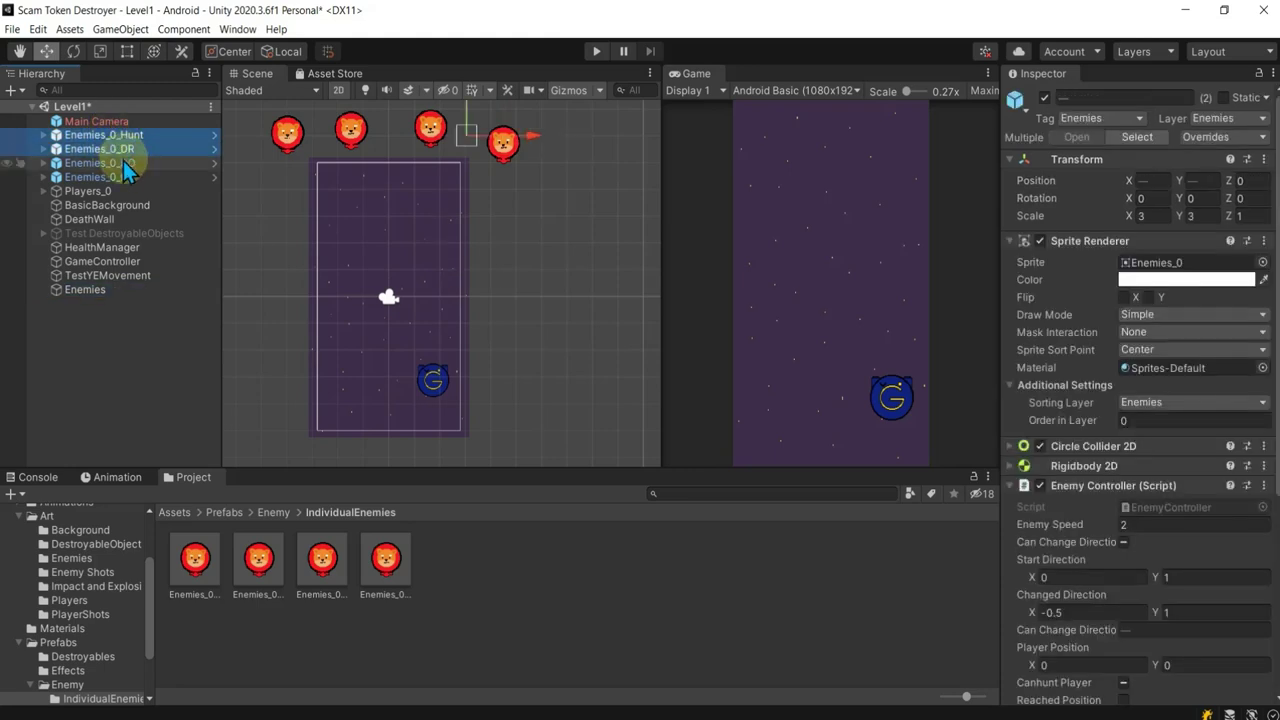
left_click(123, 162, "ctrl")
left_click(124, 176, "ctrl")
mouse_move(124, 176)
left_mouse_down()
mouse_move(176, 240)
mouse_move(111, 289)
left_mouse_up()
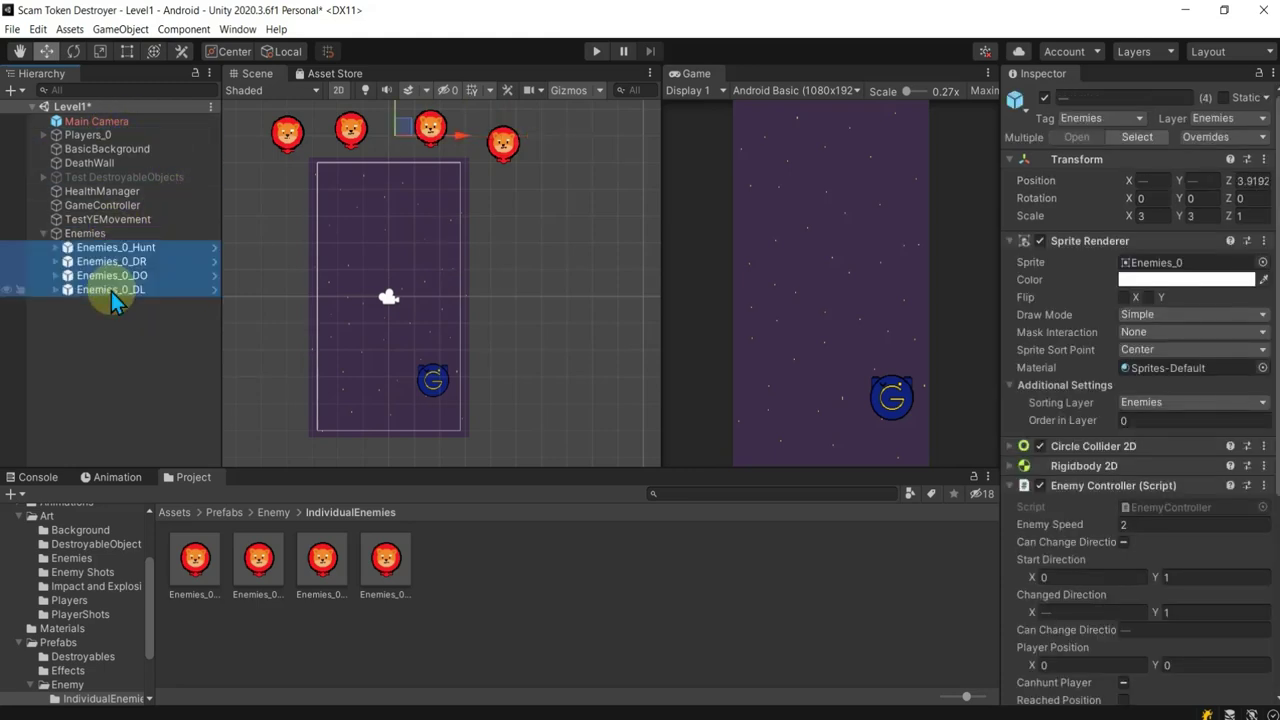
left_click(140, 248)
Step: Rename the Hunt and DR enemies to Enemies_1_Hunt and Enemies_1_DR
left_click(1113, 97)
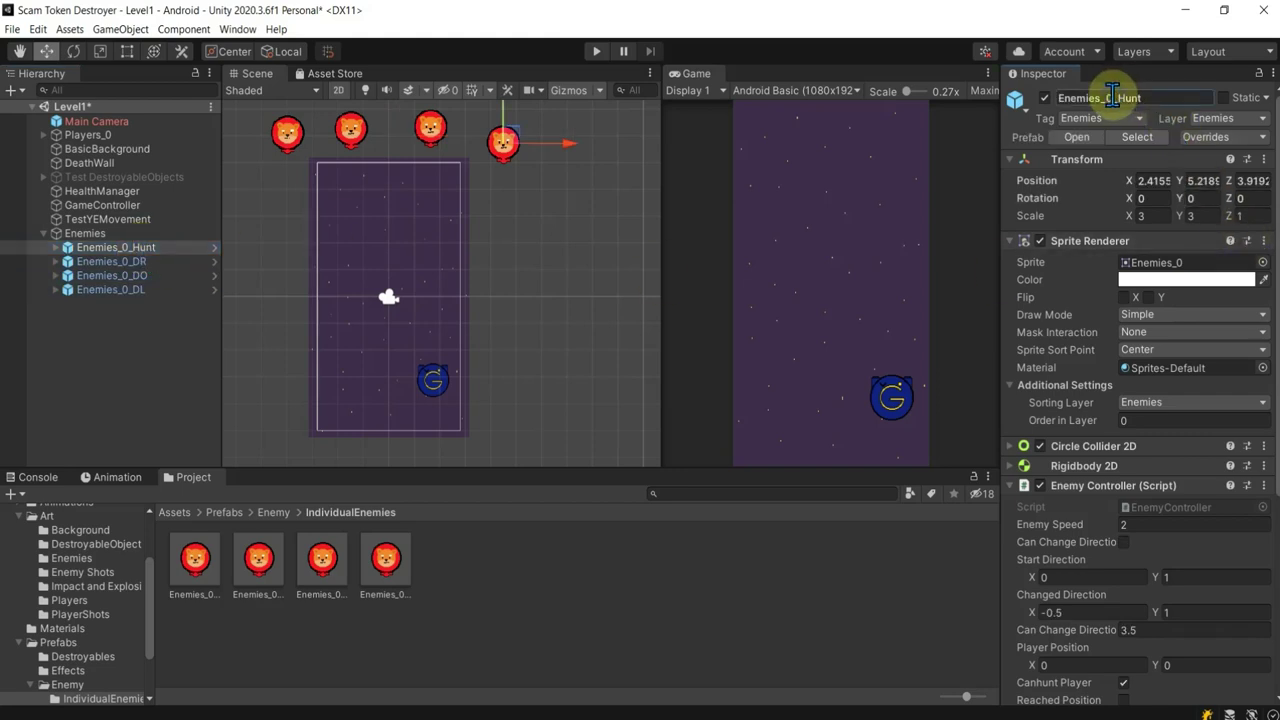
key("BackSpace")
type("1")
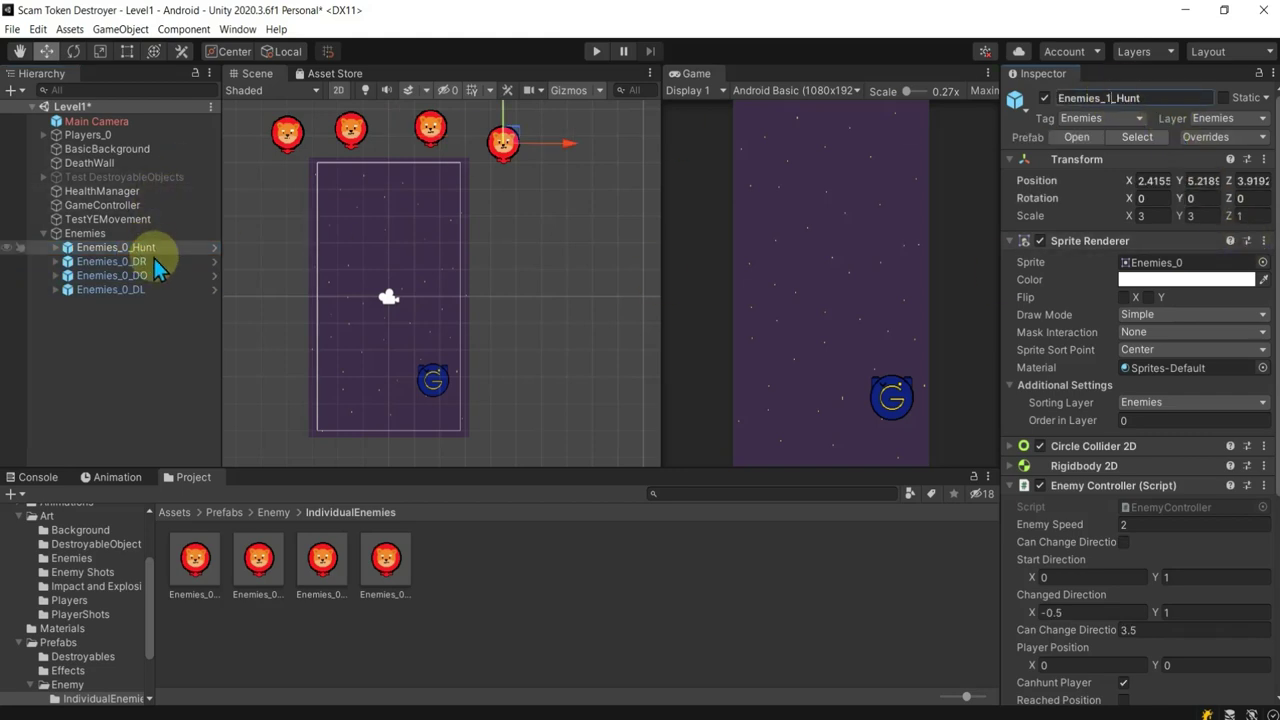
left_click(154, 265)
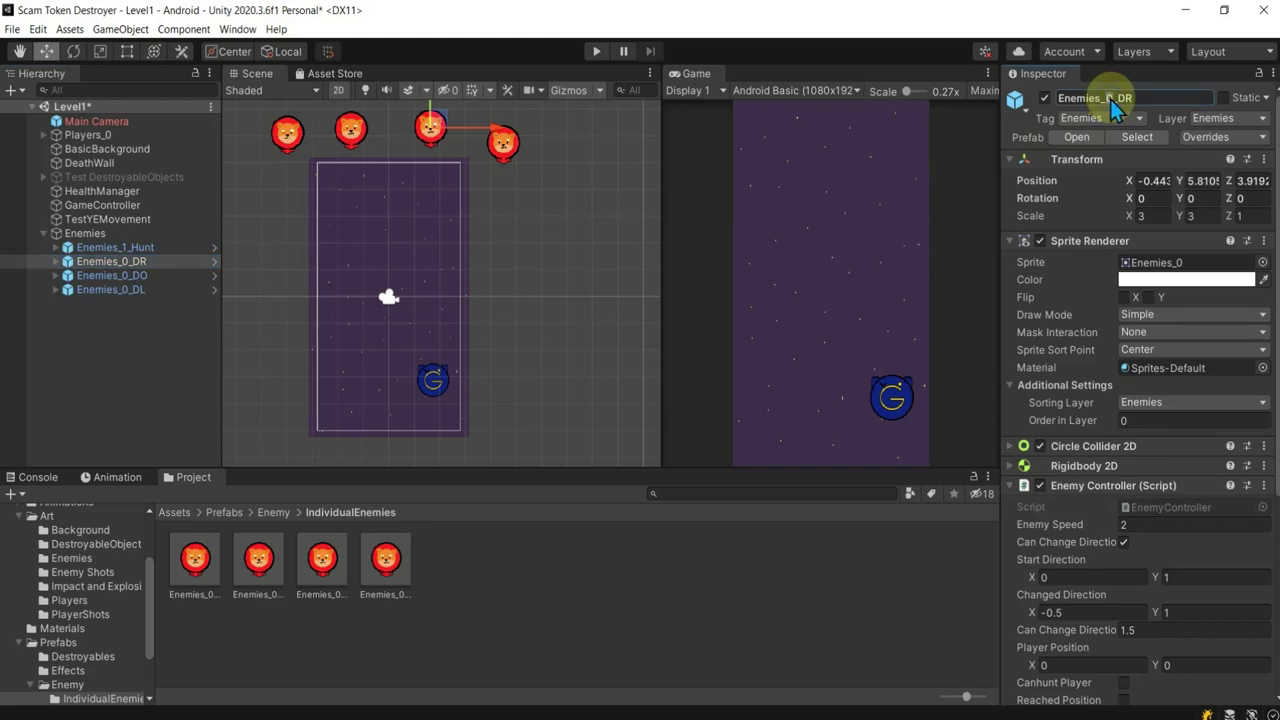
key("BackSpace")
type("1")
left_click(143, 277)
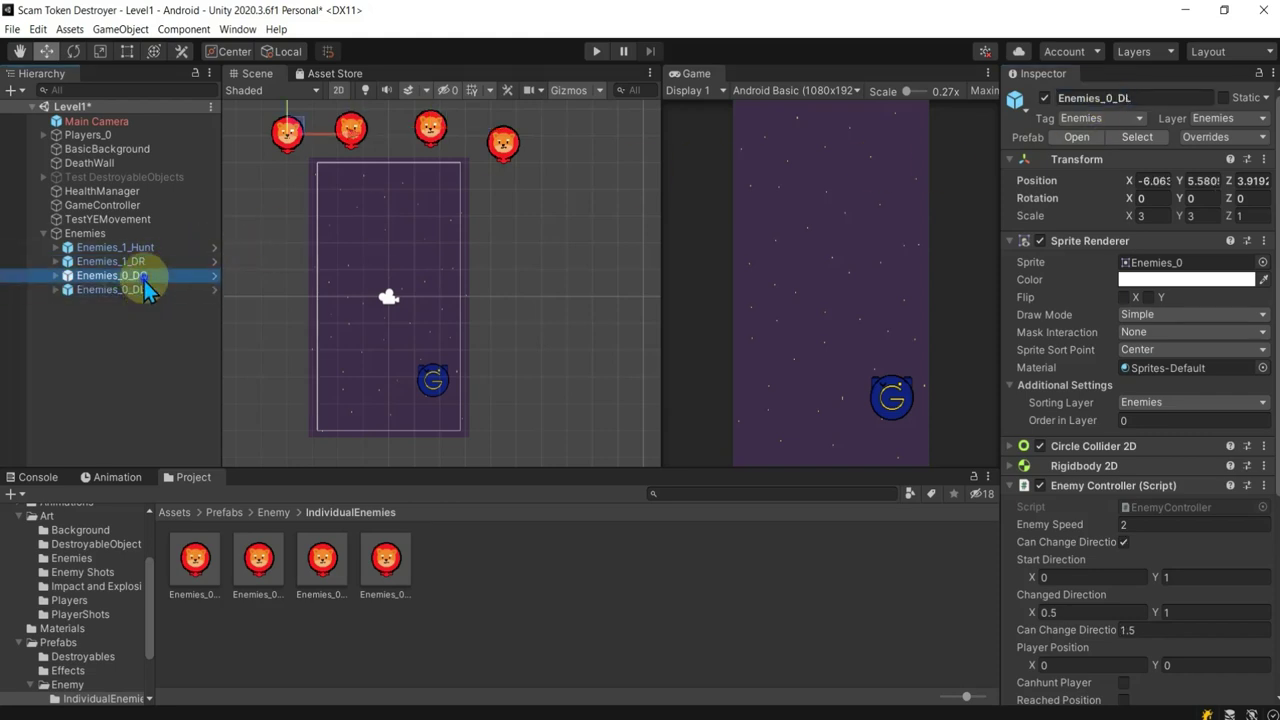
Step: Rename the DO and DL enemies to Enemies_1_DO and Enemies_1_DL
left_click(1105, 99)
key("BackSpace")
type("1")
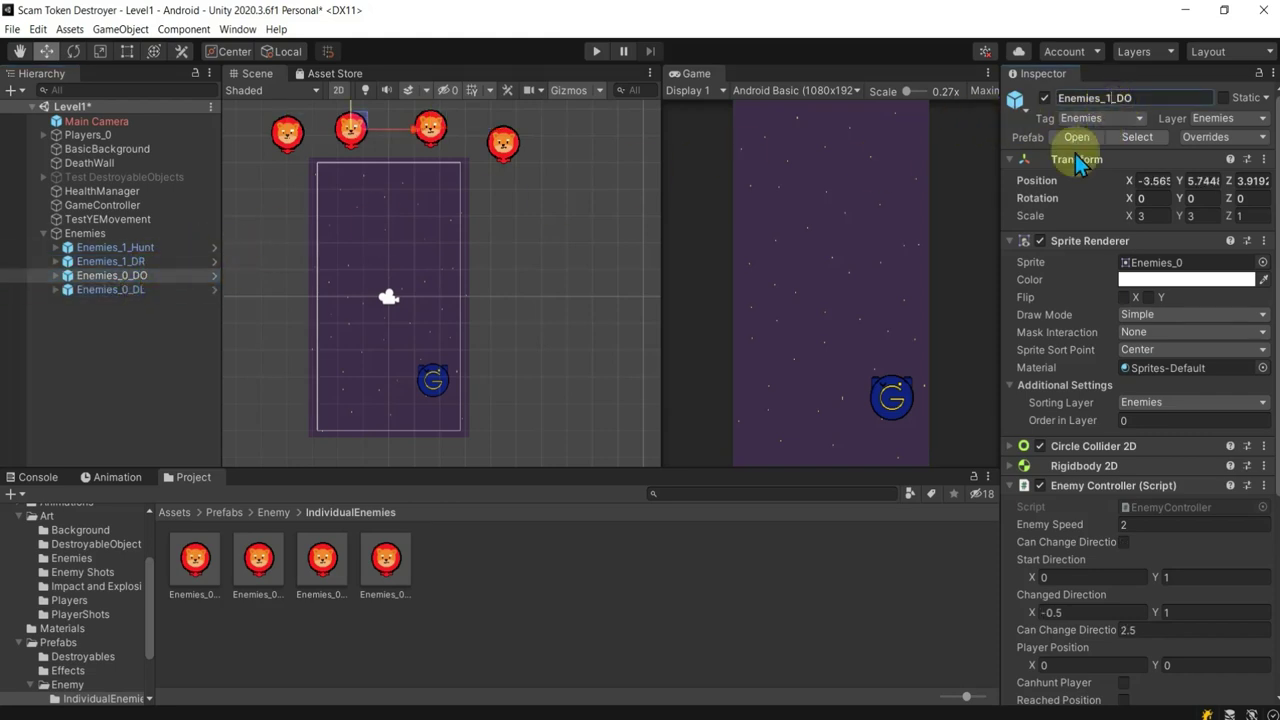
left_click(110, 289)
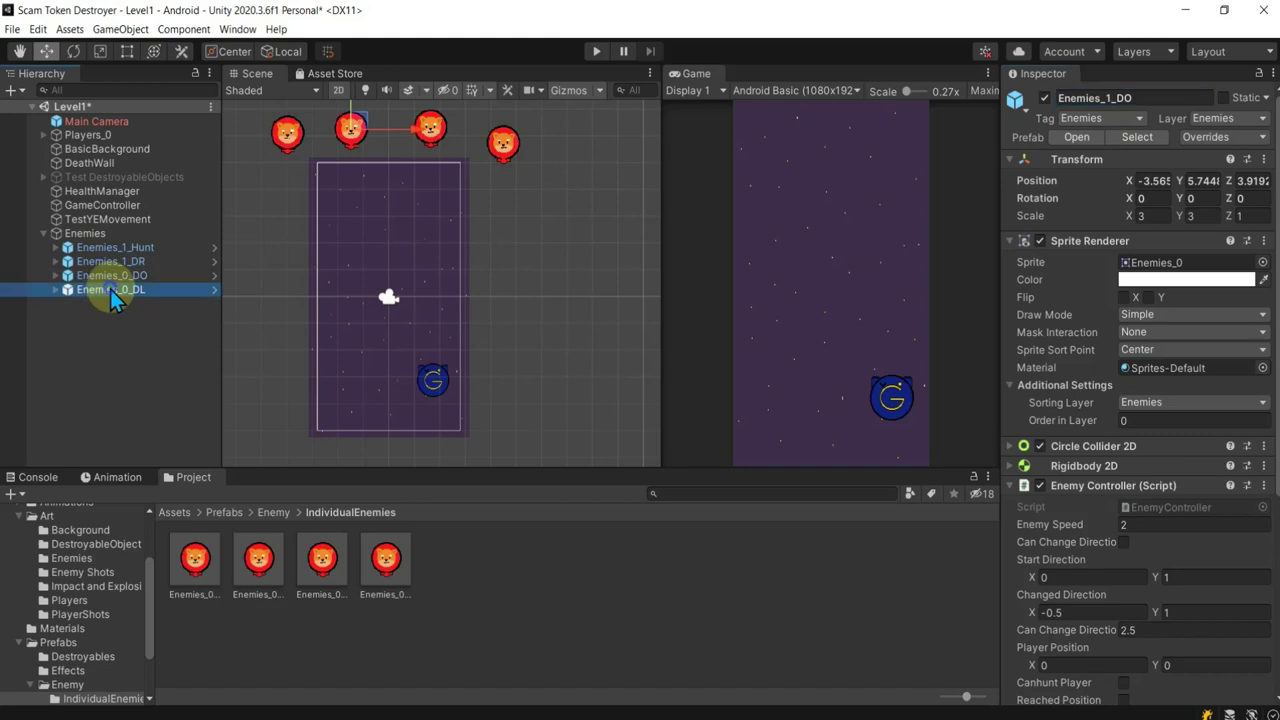
left_click(1110, 102)
type("2")
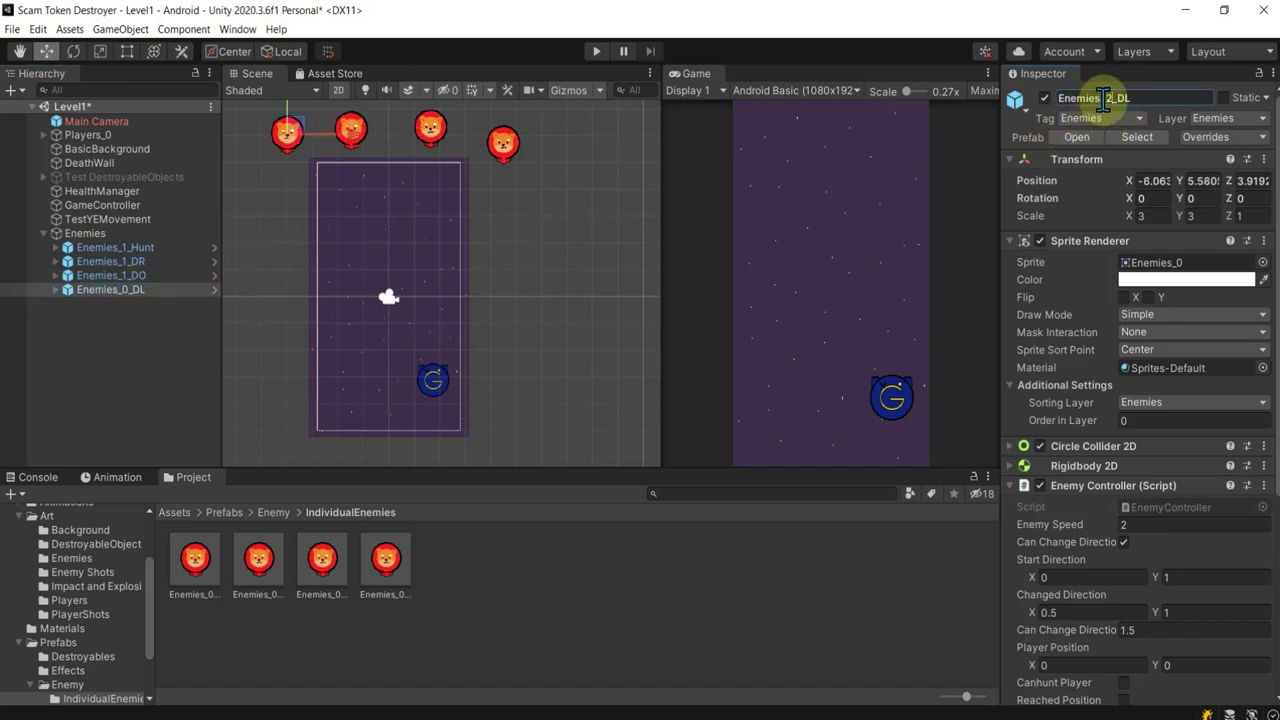
type("1")
left_click(214, 309)
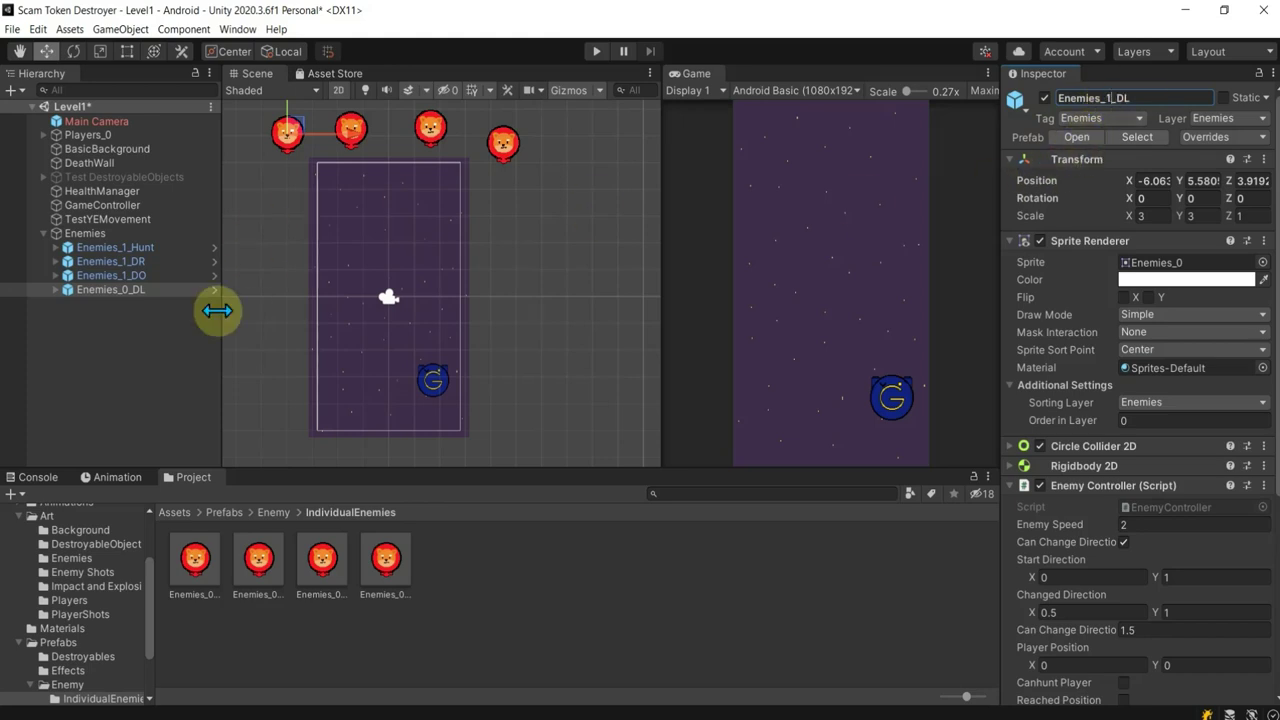
left_click(151, 248)
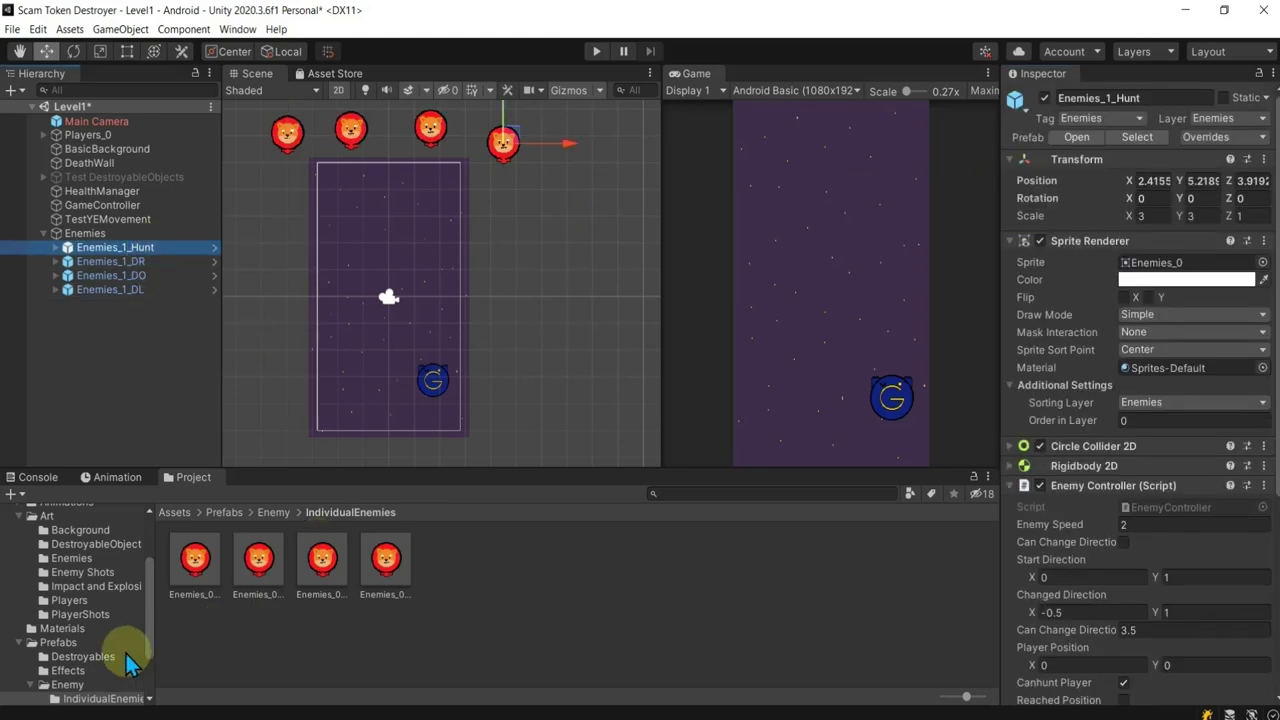
Step: Assign the orange Enemies_1 sprite from Art/Enemies to Enemies_1_Hunt
left_click(80, 561)
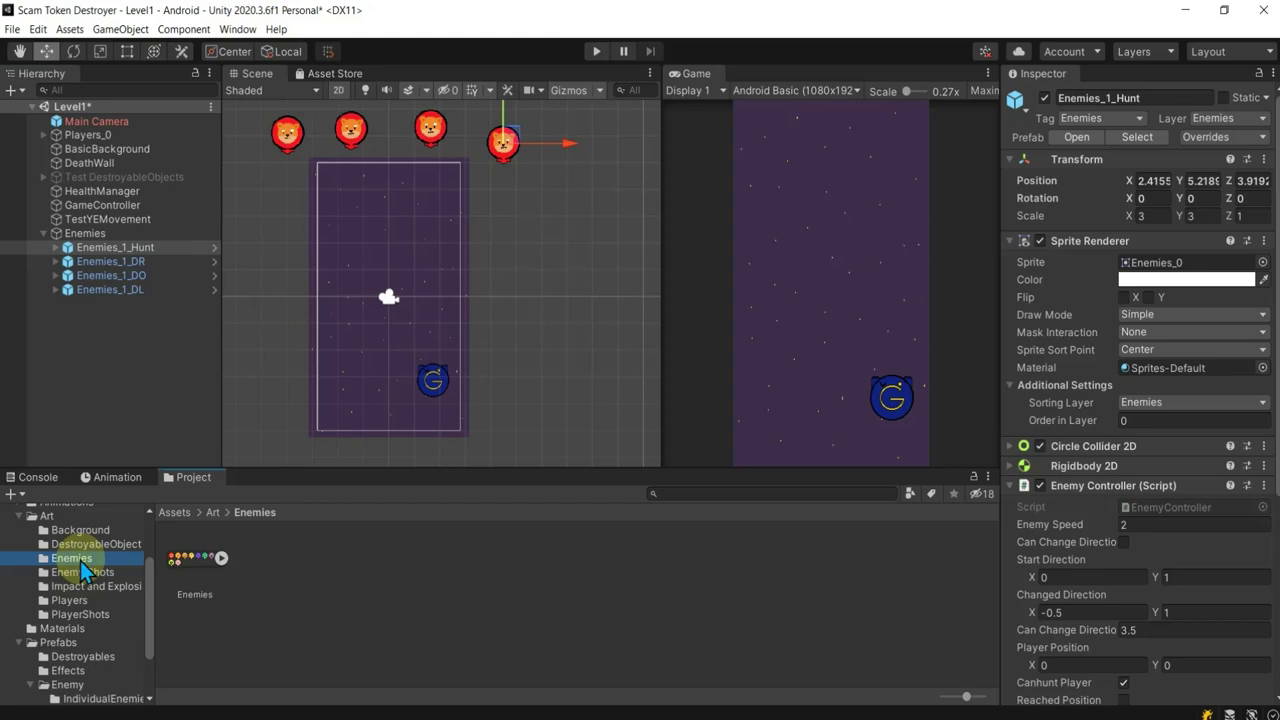
left_click(224, 559)
left_click(315, 565)
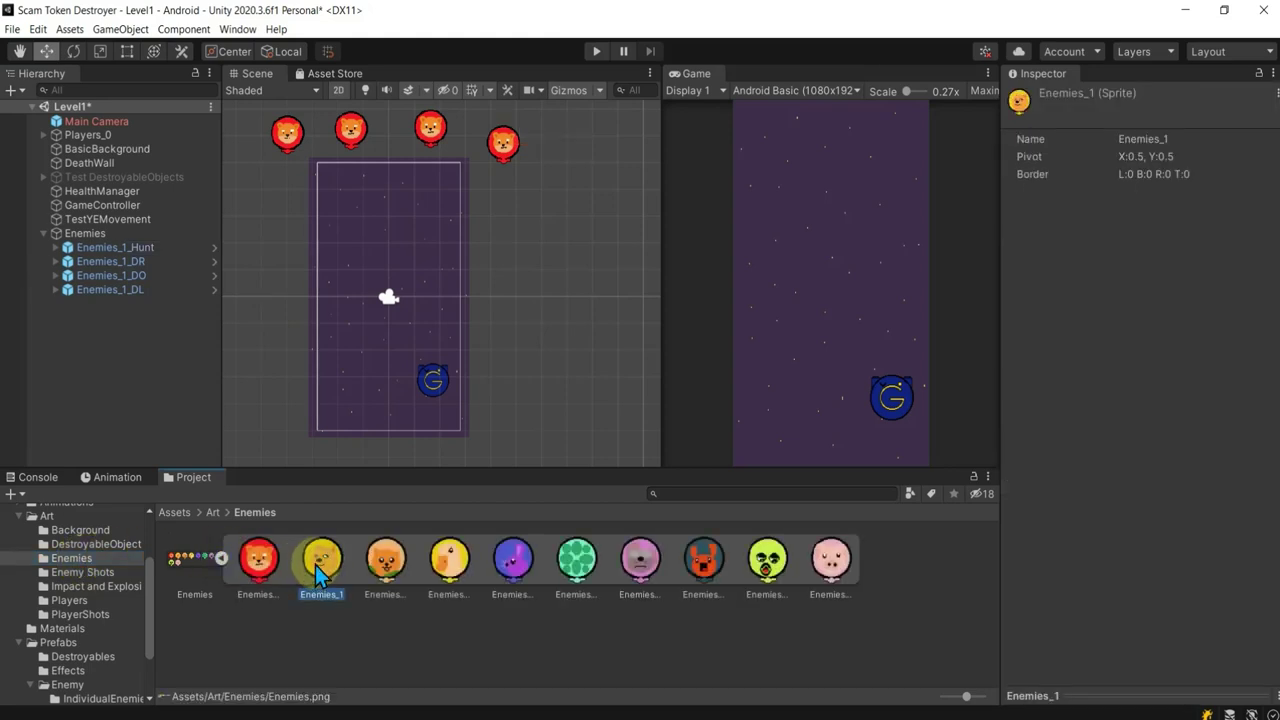
left_click(144, 247)
left_click_drag(326, 566, 1200, 270)
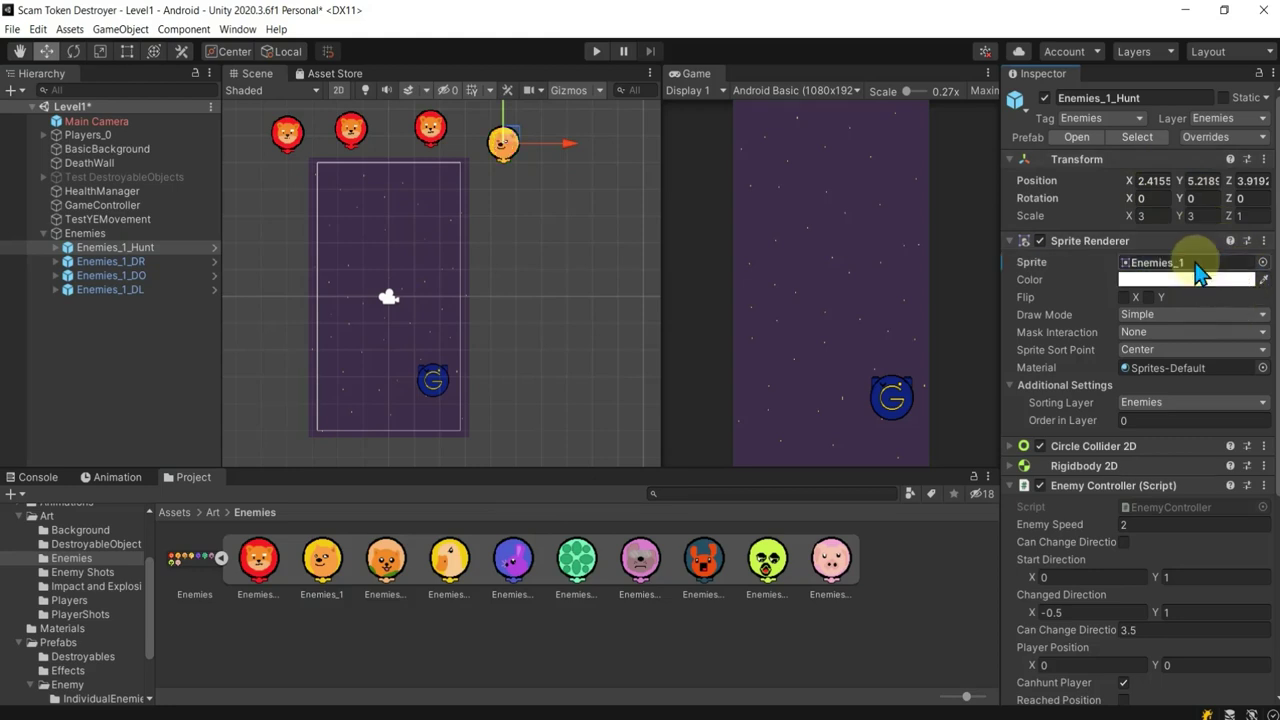
Step: Apply the Enemies_1 sprite to DR, DO and DL, then select all four enemies
left_click(154, 262)
left_click(150, 275, "shift")
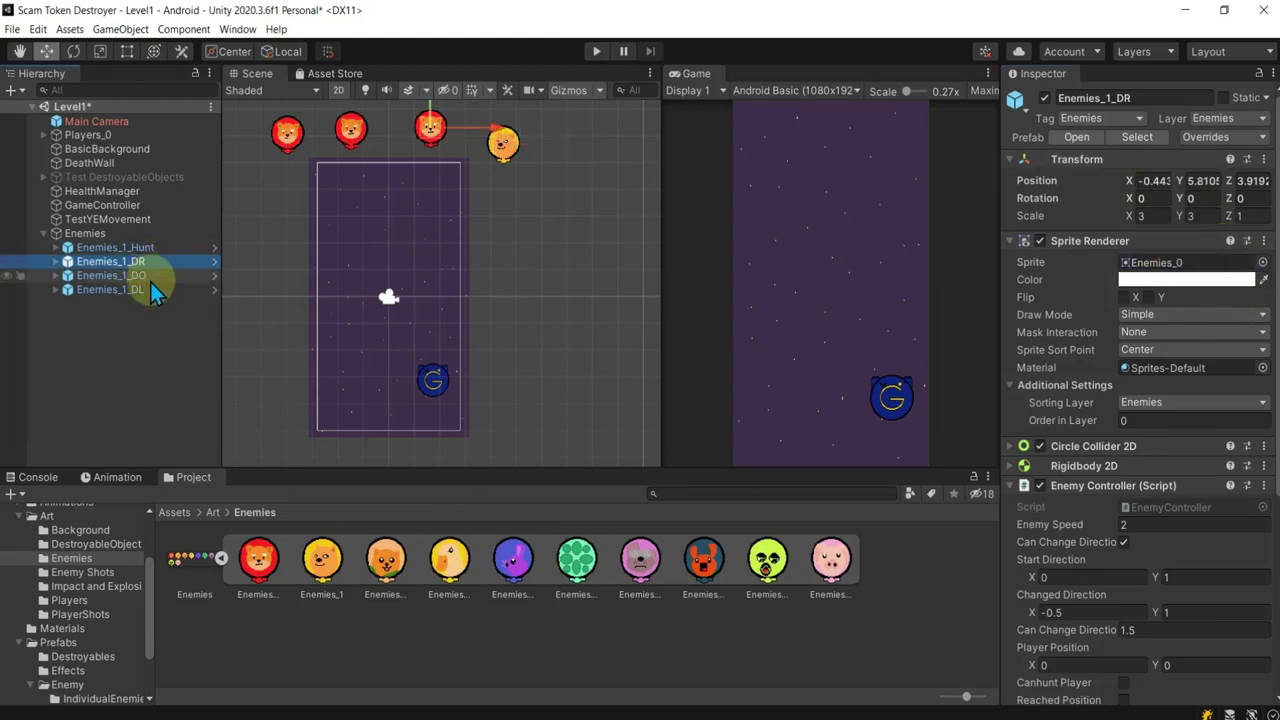
left_click(152, 289, "shift")
mouse_move(335, 553)
left_mouse_down()
mouse_move(798, 383)
mouse_move(1225, 265)
left_mouse_up()
left_click(131, 313)
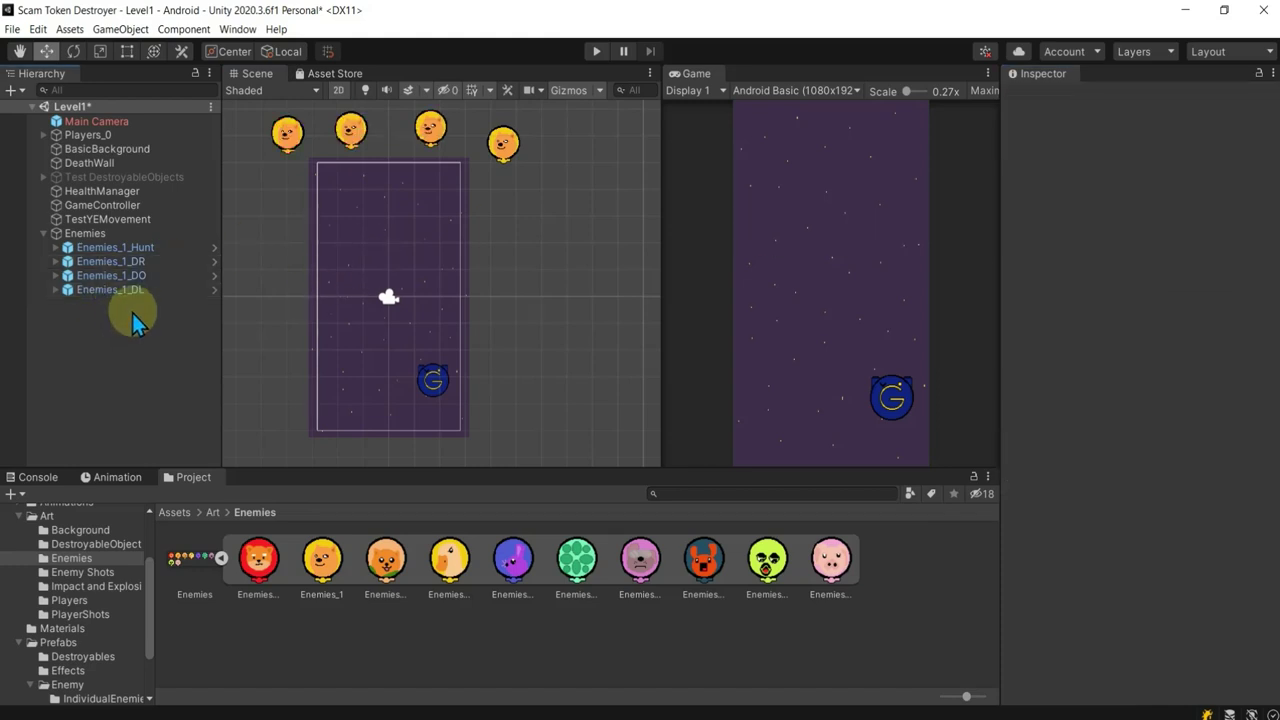
left_click(128, 250)
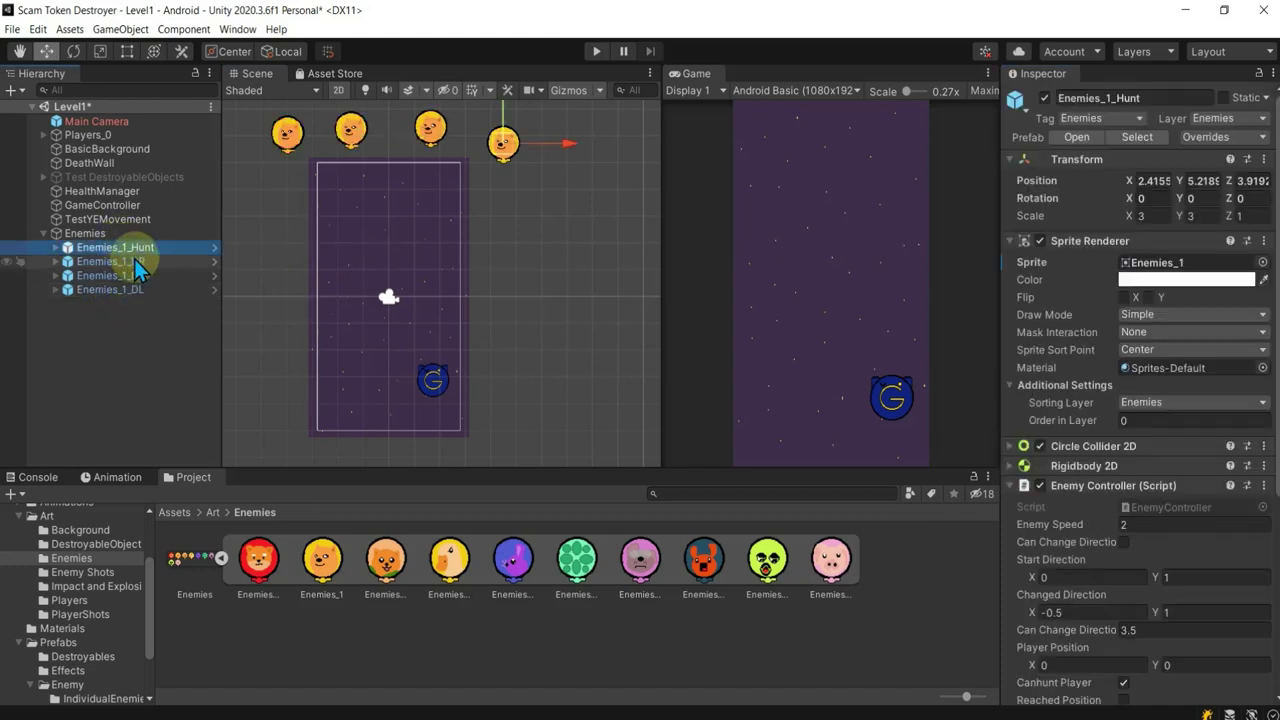
left_click(134, 261, "shift")
left_click(136, 275, "shift")
left_click(138, 289, "shift")
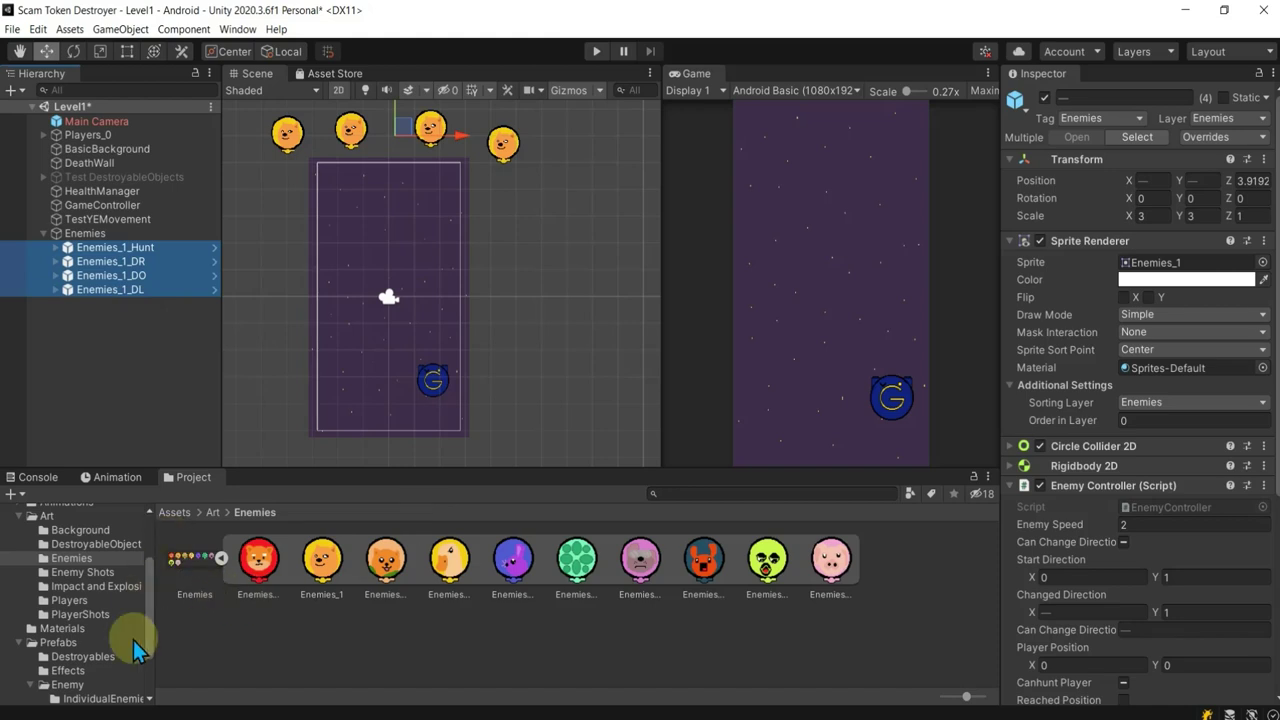
Step: Save Enemies_1_Hunt and Enemies_1_DR as original prefabs in Prefabs/IndividualEnemies
left_click(60, 642)
left_click(85, 699)
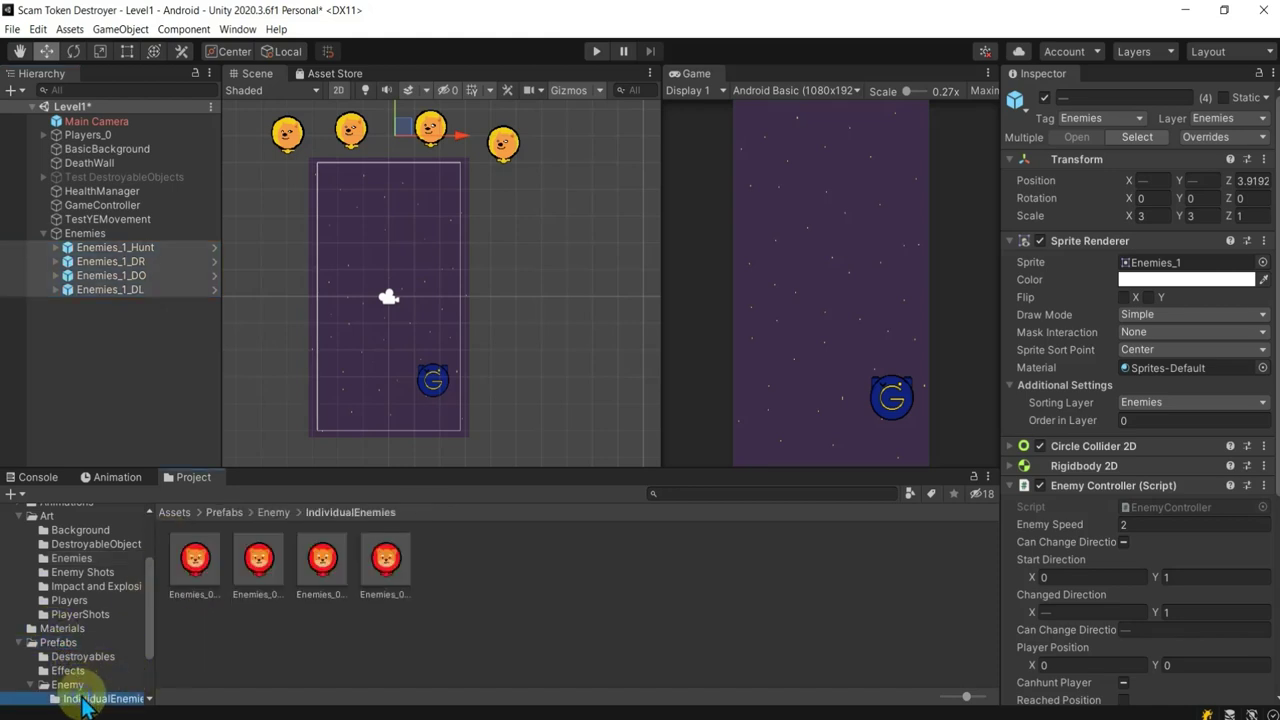
left_click_drag(121, 258, 595, 600)
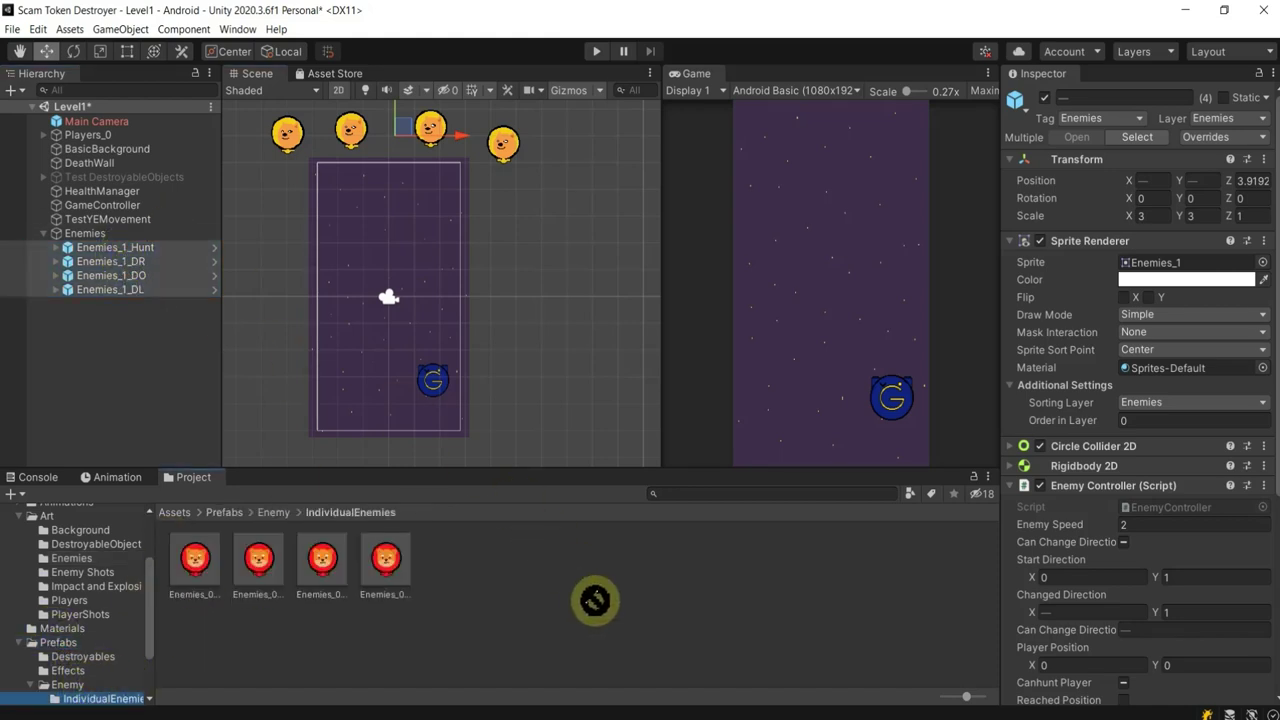
left_click(133, 250)
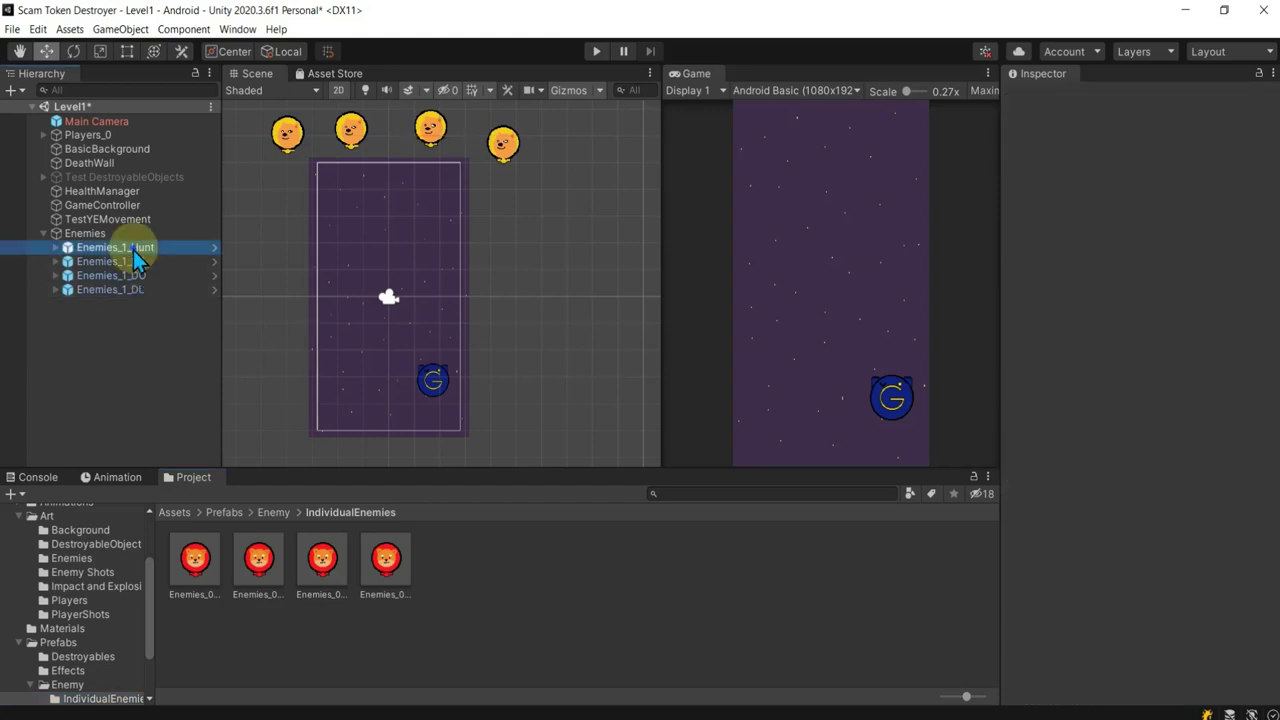
left_click_drag(136, 249, 504, 570)
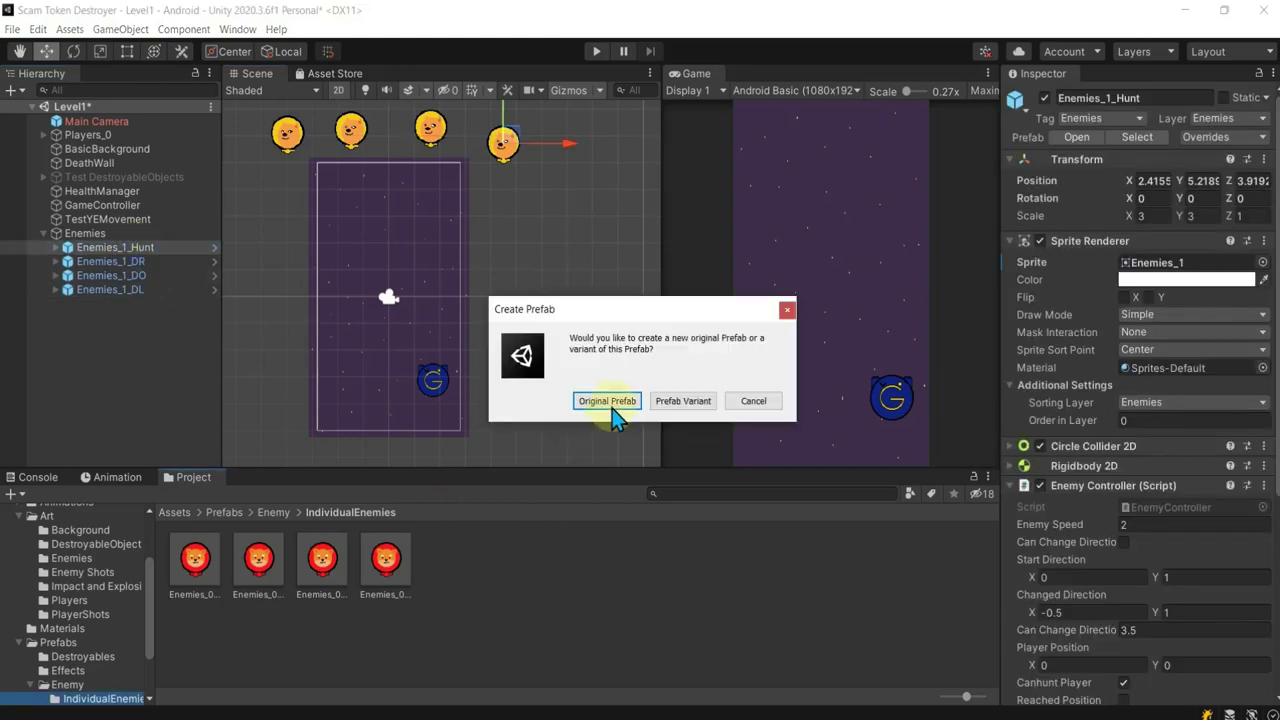
left_click(607, 401)
left_click(150, 264)
left_click_drag(161, 266, 608, 565)
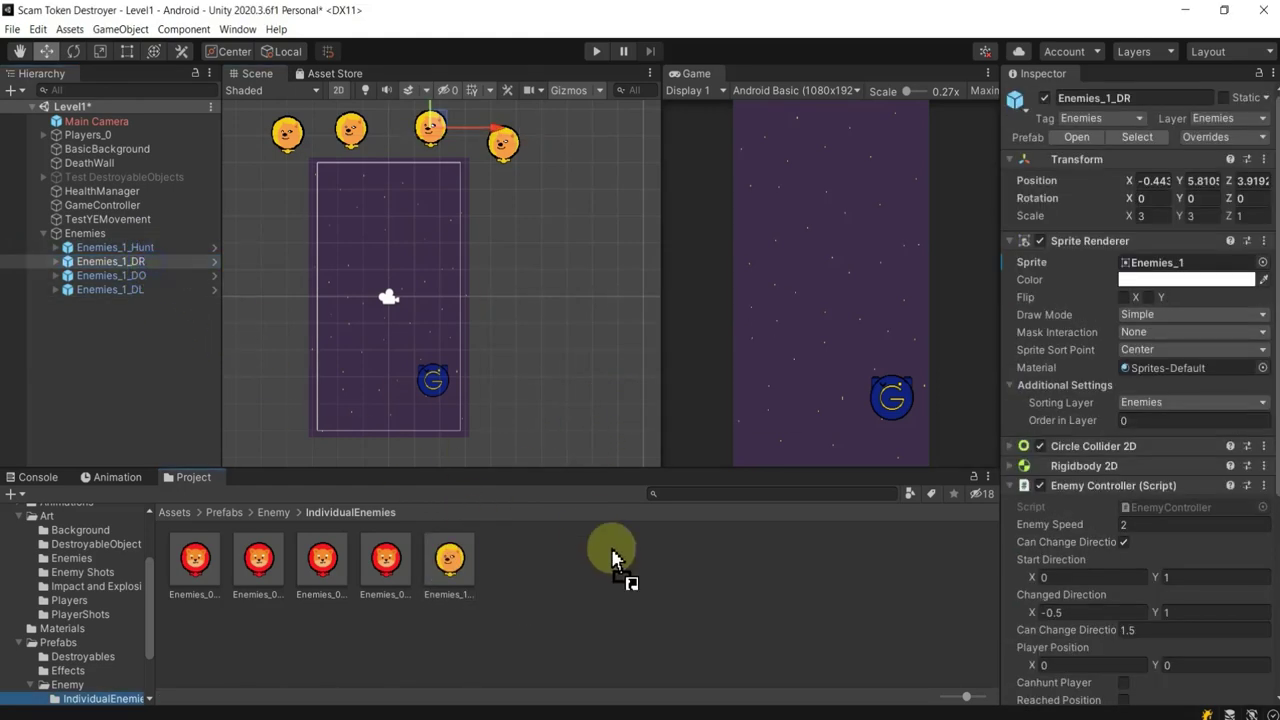
left_click(603, 404)
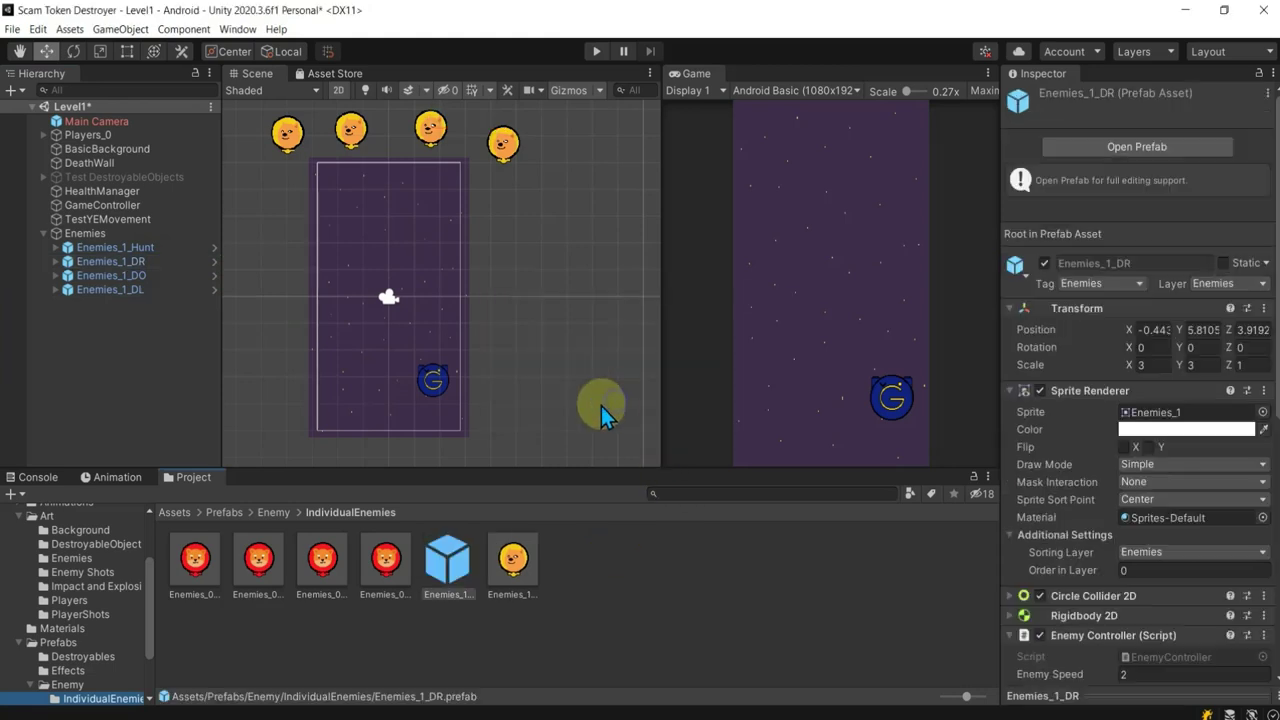
Step: Save Enemies_1_DO and Enemies_1_DL as original prefabs in IndividualEnemies
left_click(156, 279)
left_click_drag(152, 281, 648, 594)
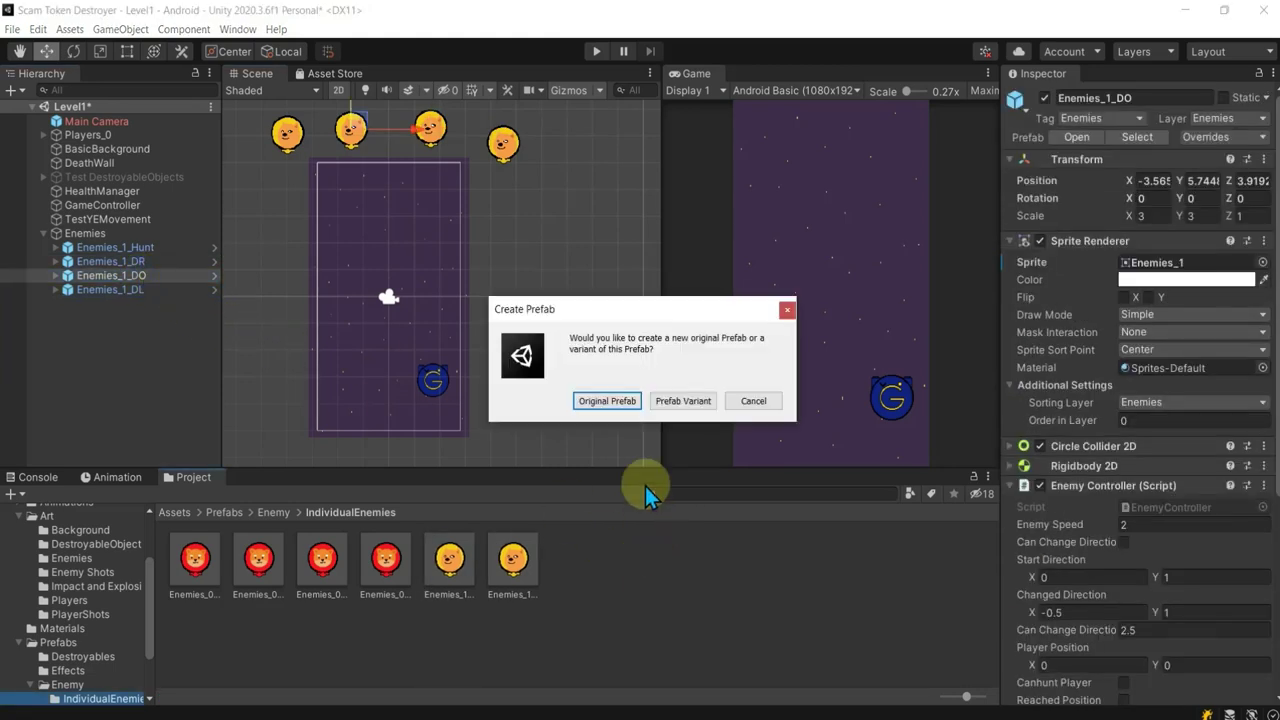
left_click(606, 401)
left_click(185, 290)
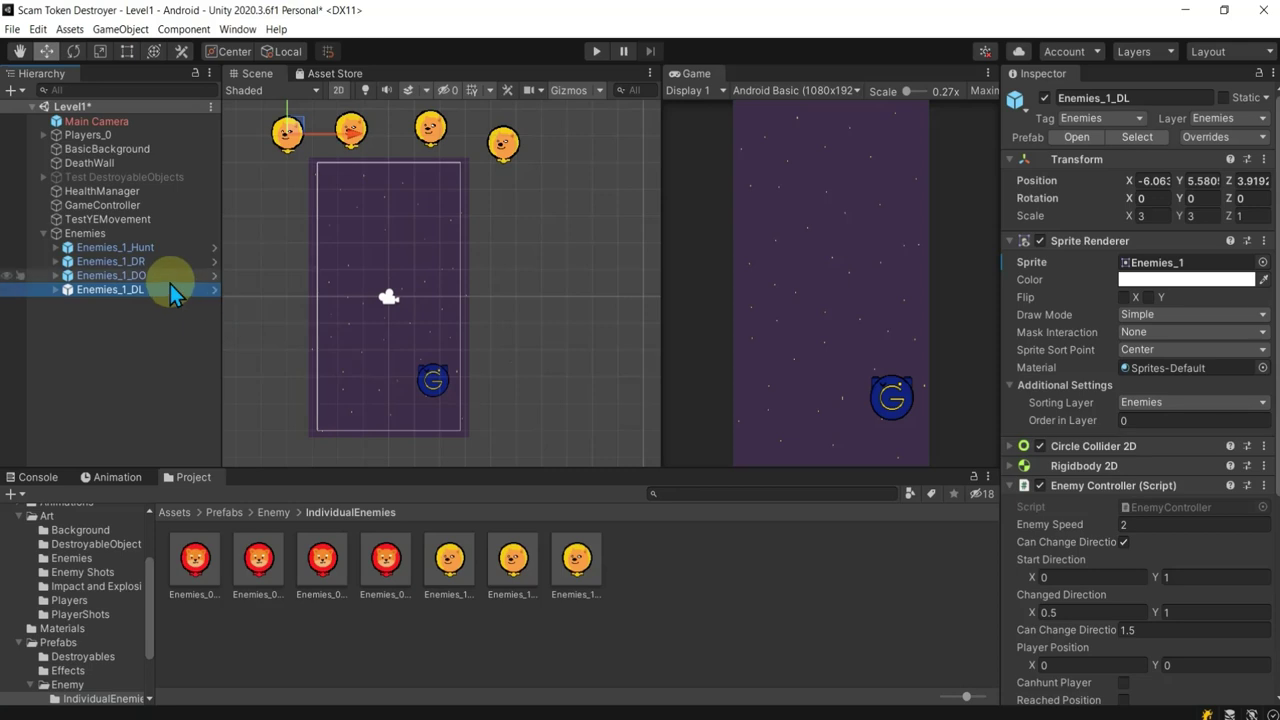
left_click_drag(170, 286, 685, 600)
left_click(624, 396)
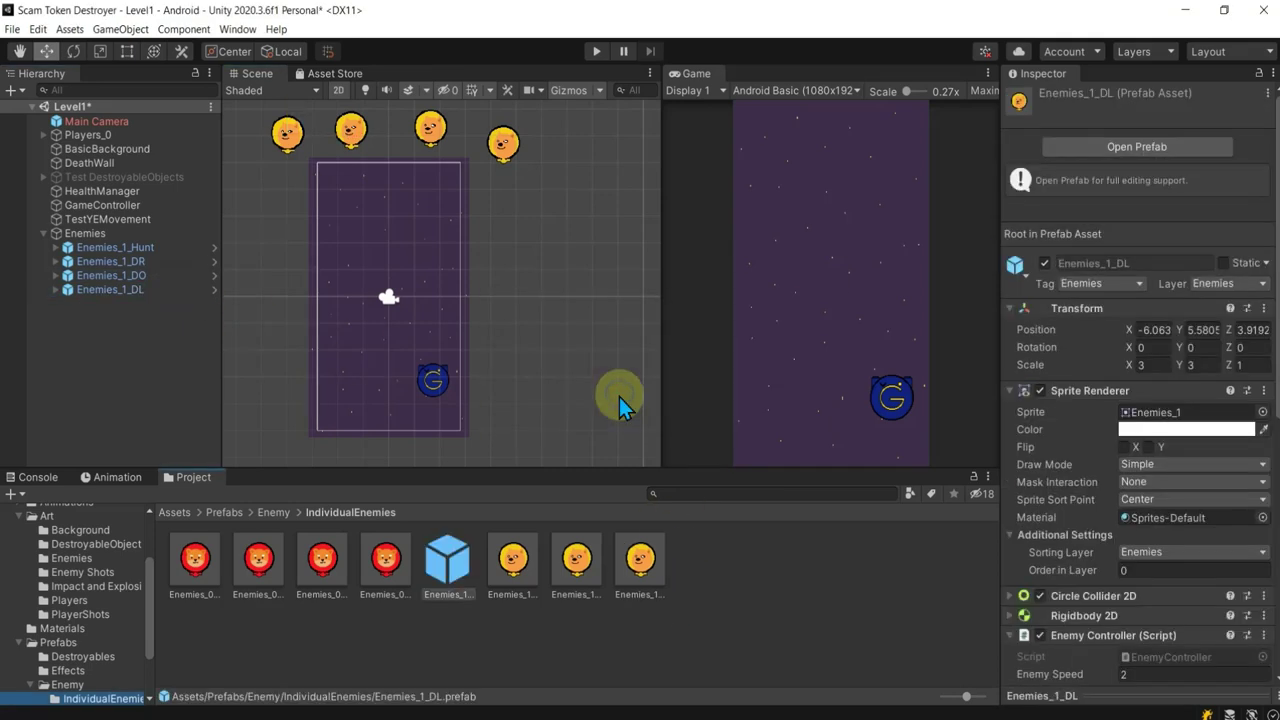
left_click(509, 570)
left_click(383, 632)
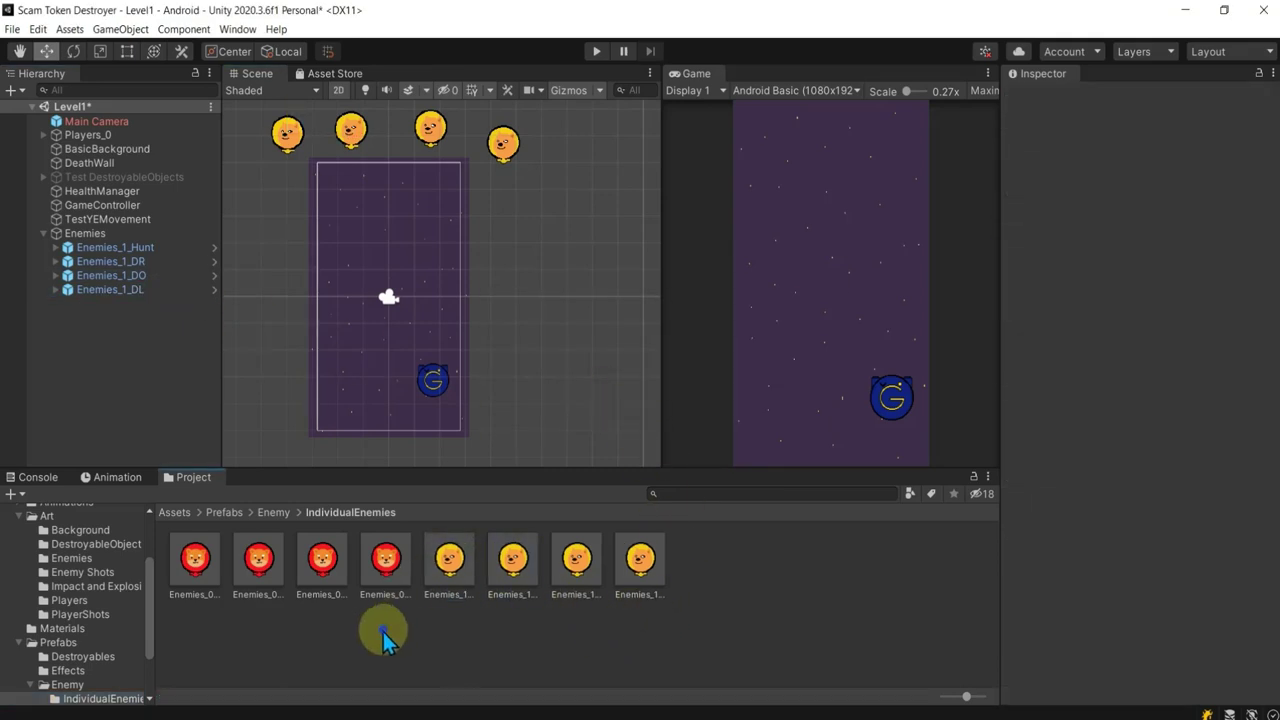
Step: Delete the Enemies group from Level1 and start a play test
left_click(106, 236)
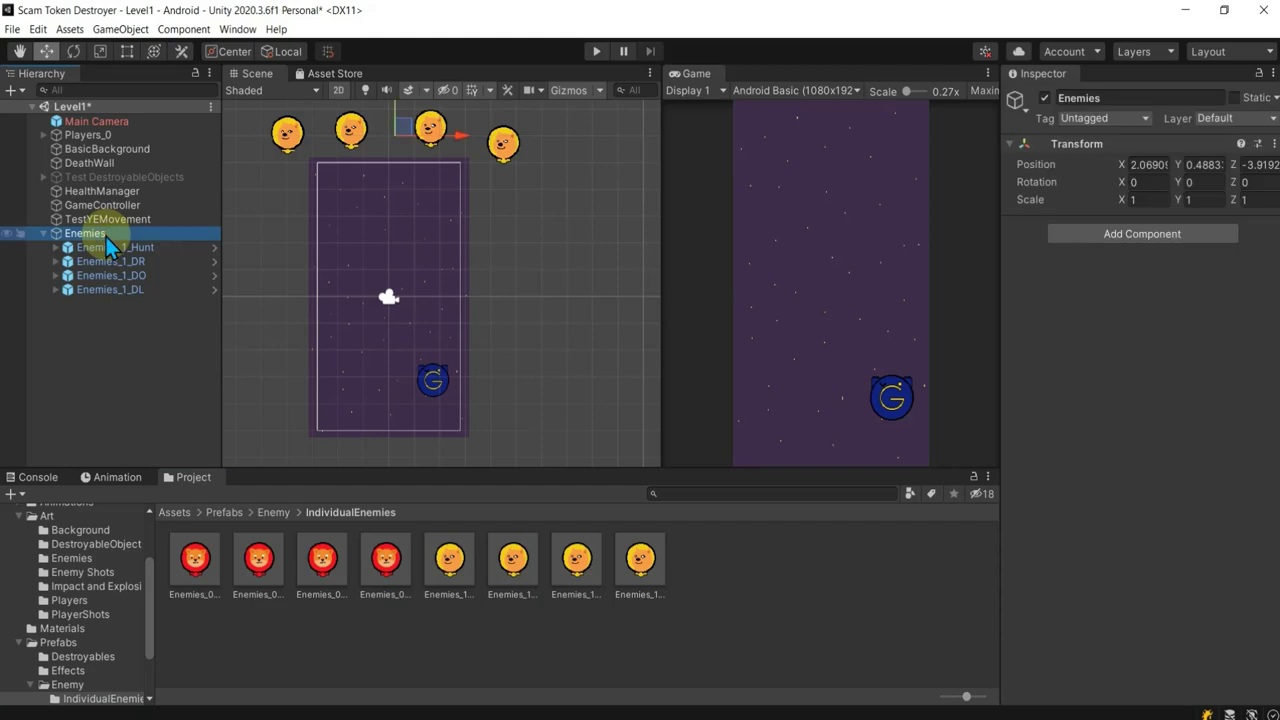
key("Delete")
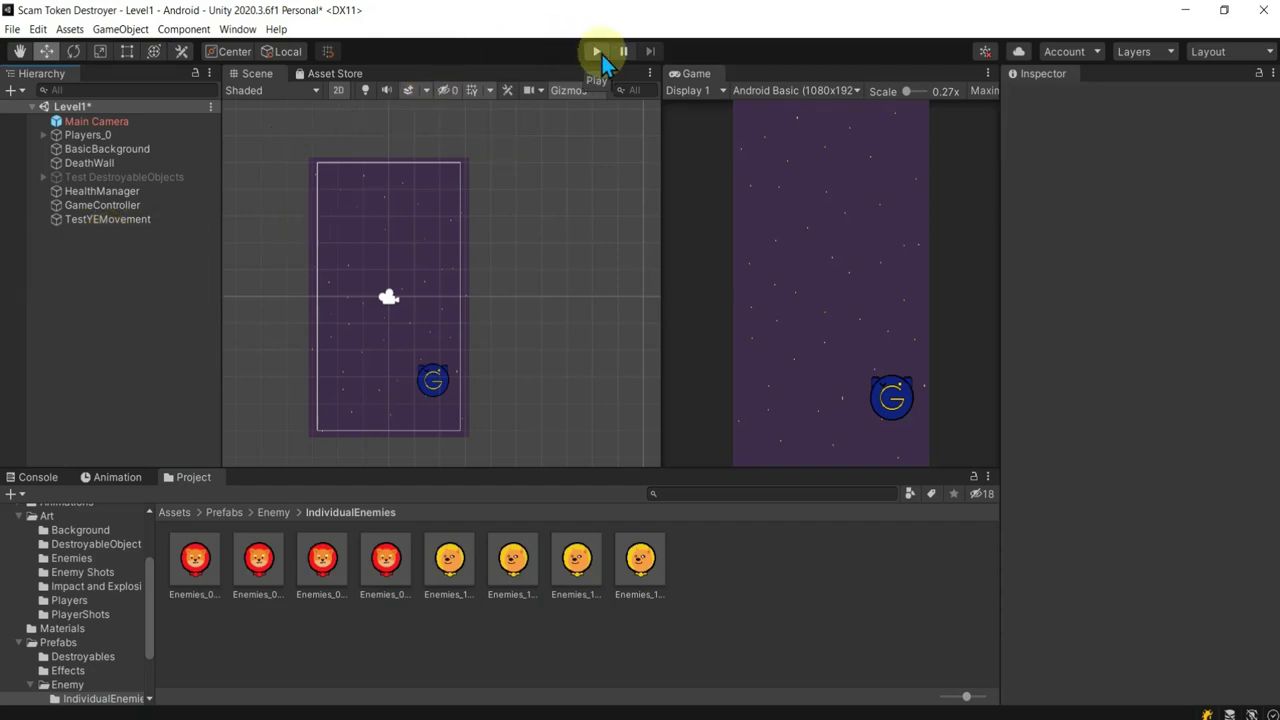
left_click(597, 51)
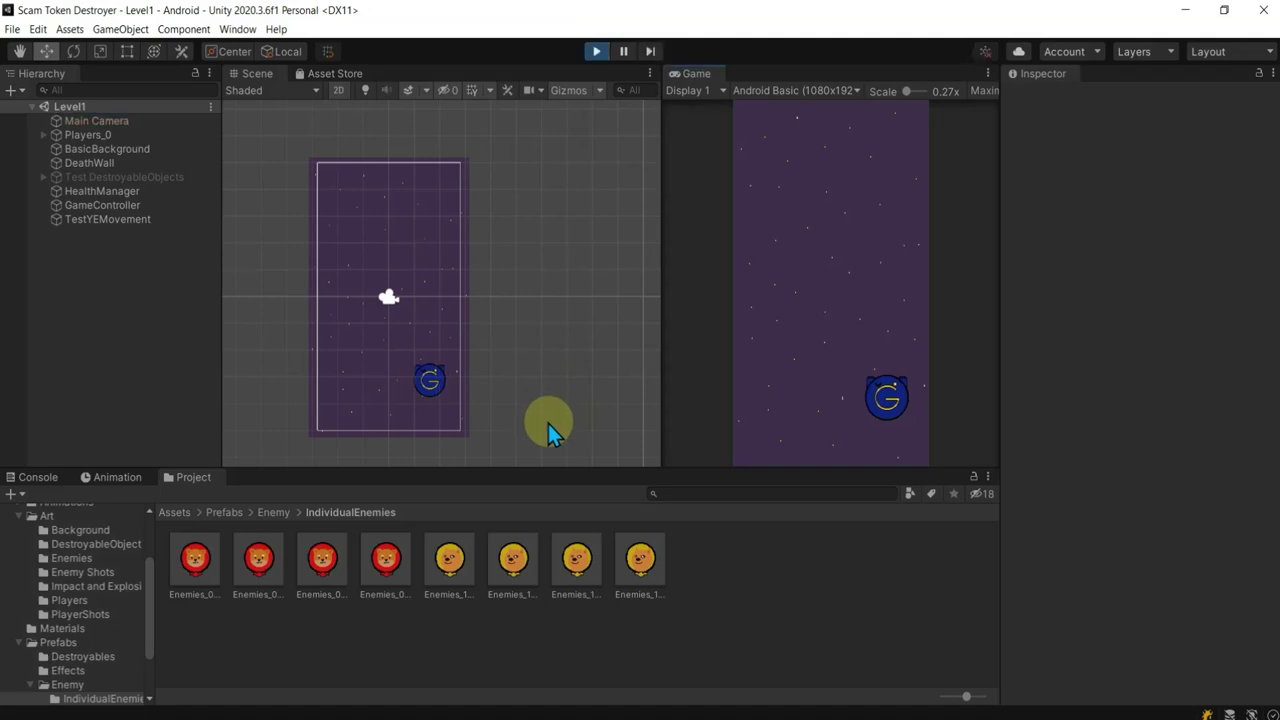
Step: Drop several Enemies_1 prefabs (DL, DO, DR) into the running game, then stop it
left_click_drag(450, 563, 366, 211)
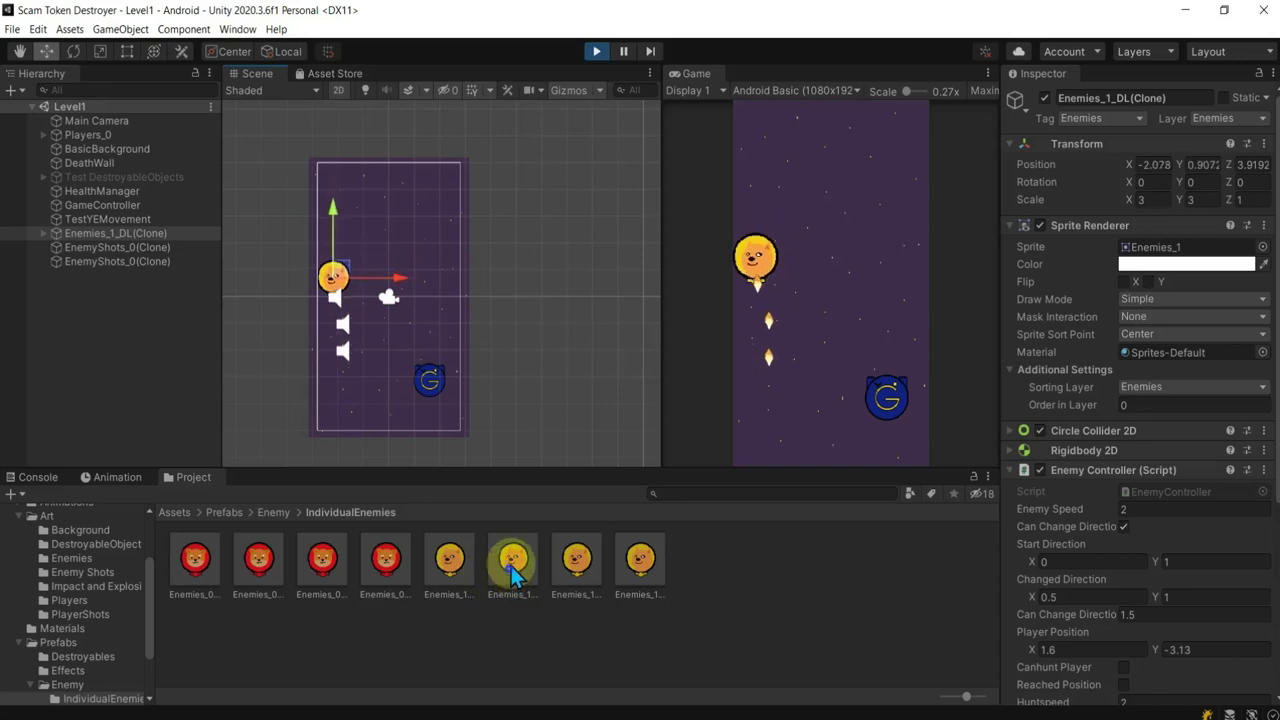
left_click_drag(510, 568, 400, 146)
left_click_drag(577, 560, 570, 564)
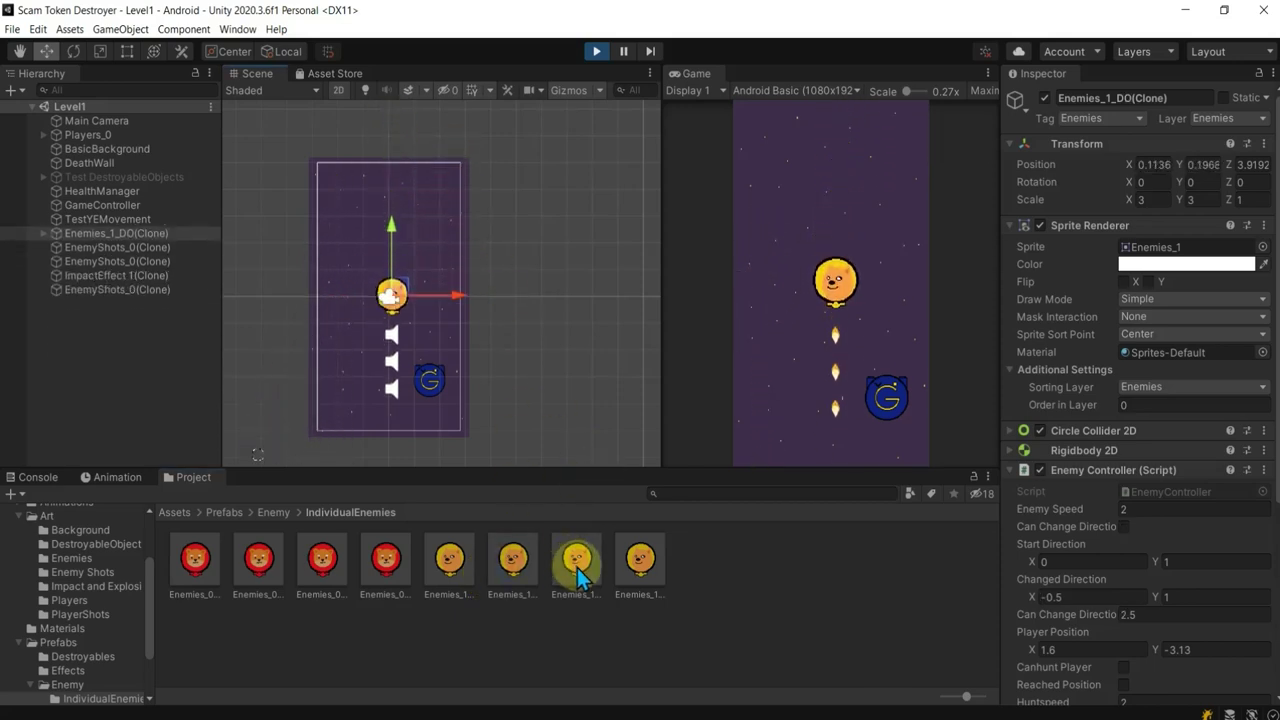
left_click_drag(577, 568, 395, 140)
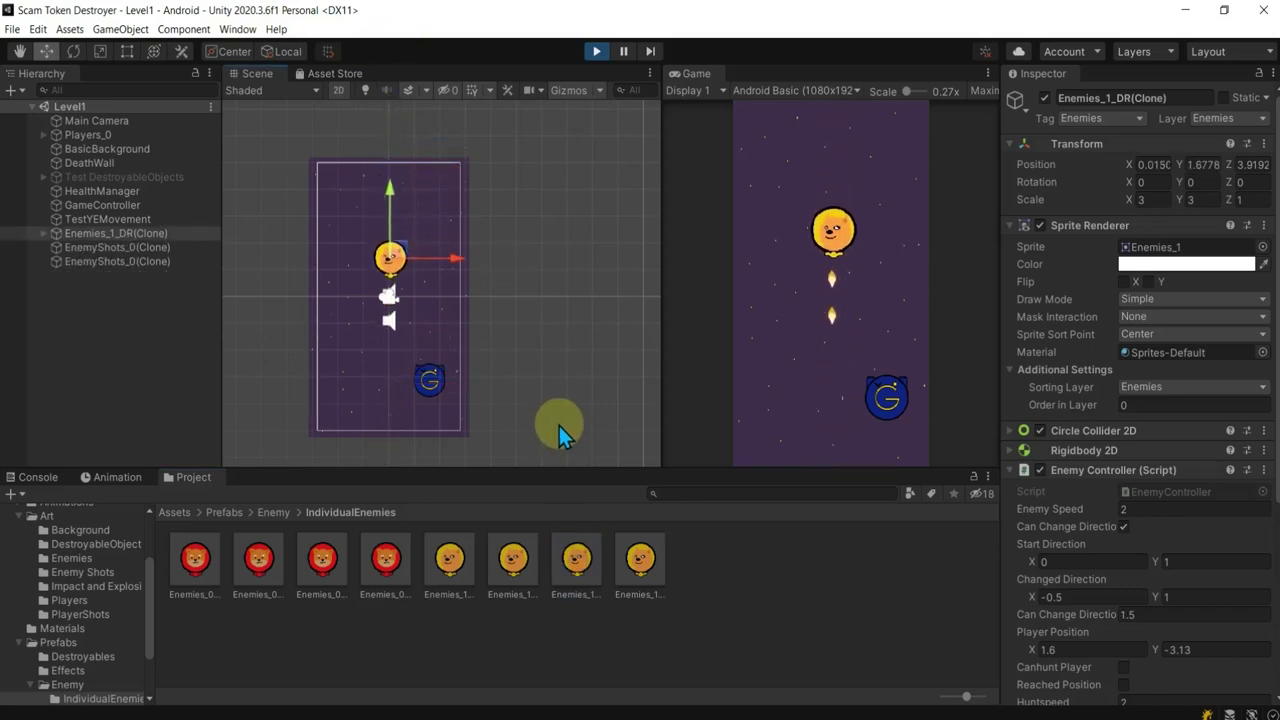
mouse_move(638, 565)
left_mouse_down()
mouse_move(405, 200)
mouse_move(331, 138)
left_mouse_up()
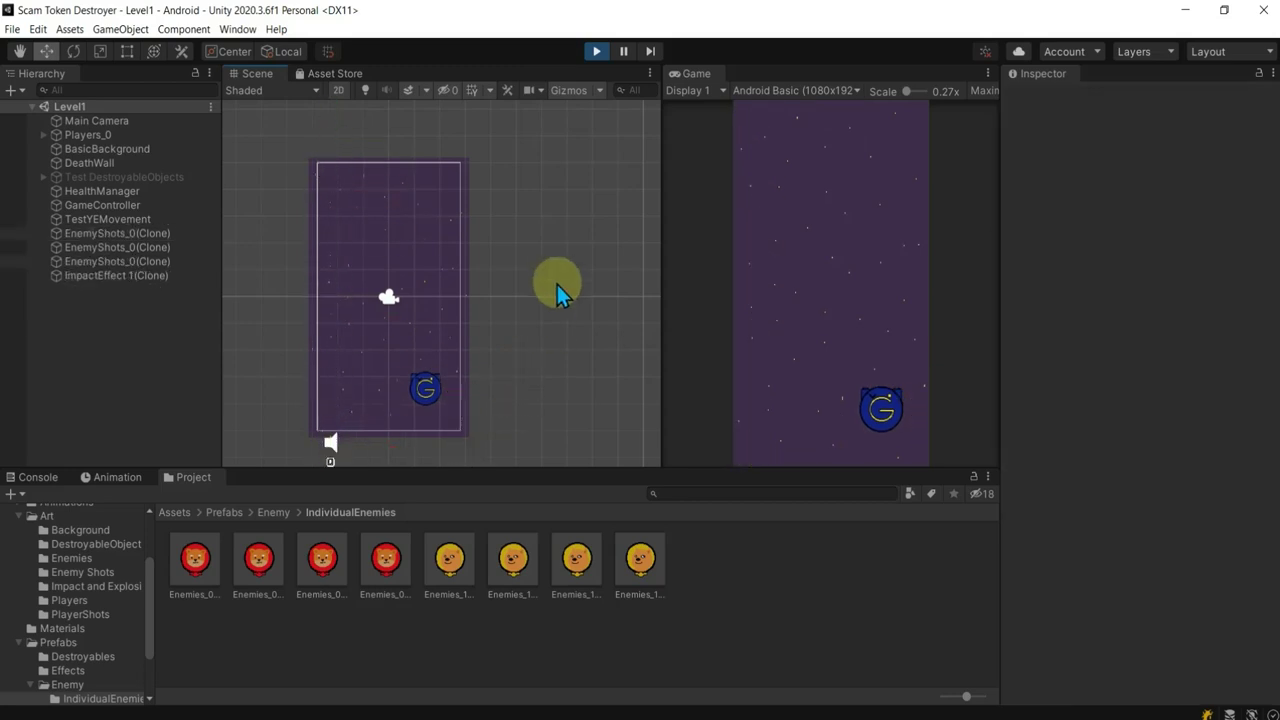
left_click(596, 53)
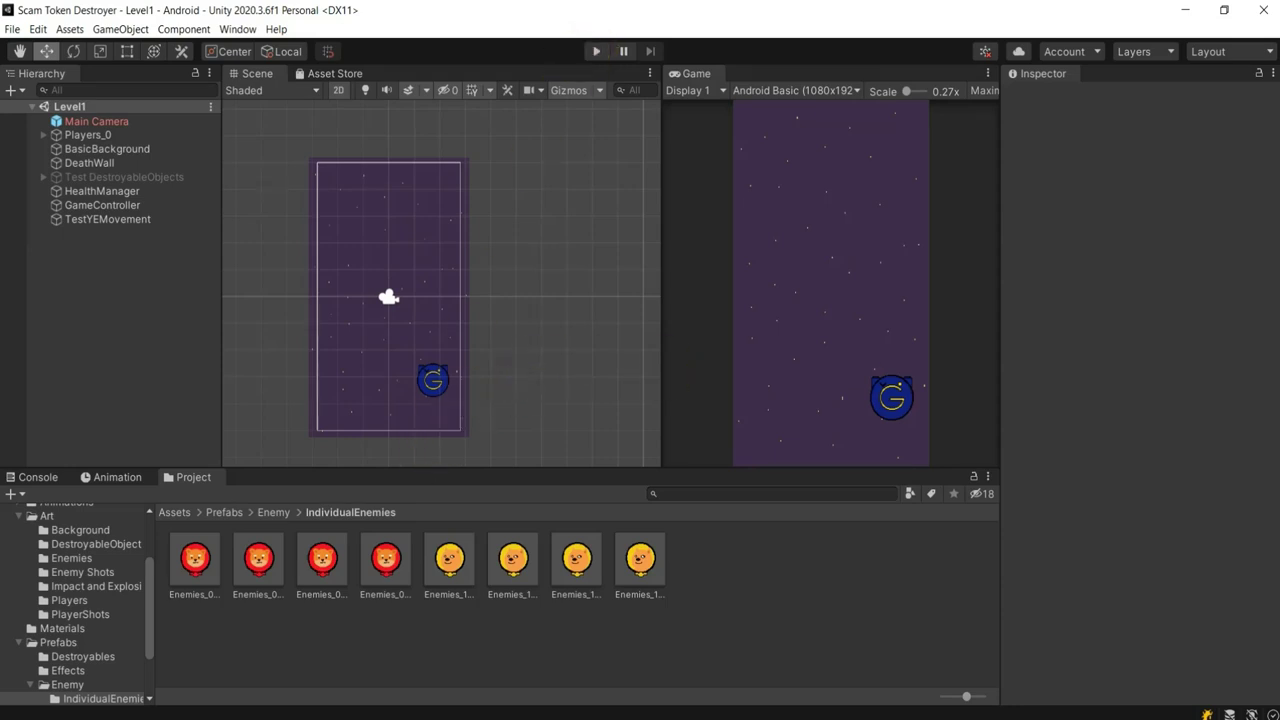
left_click(640, 560)
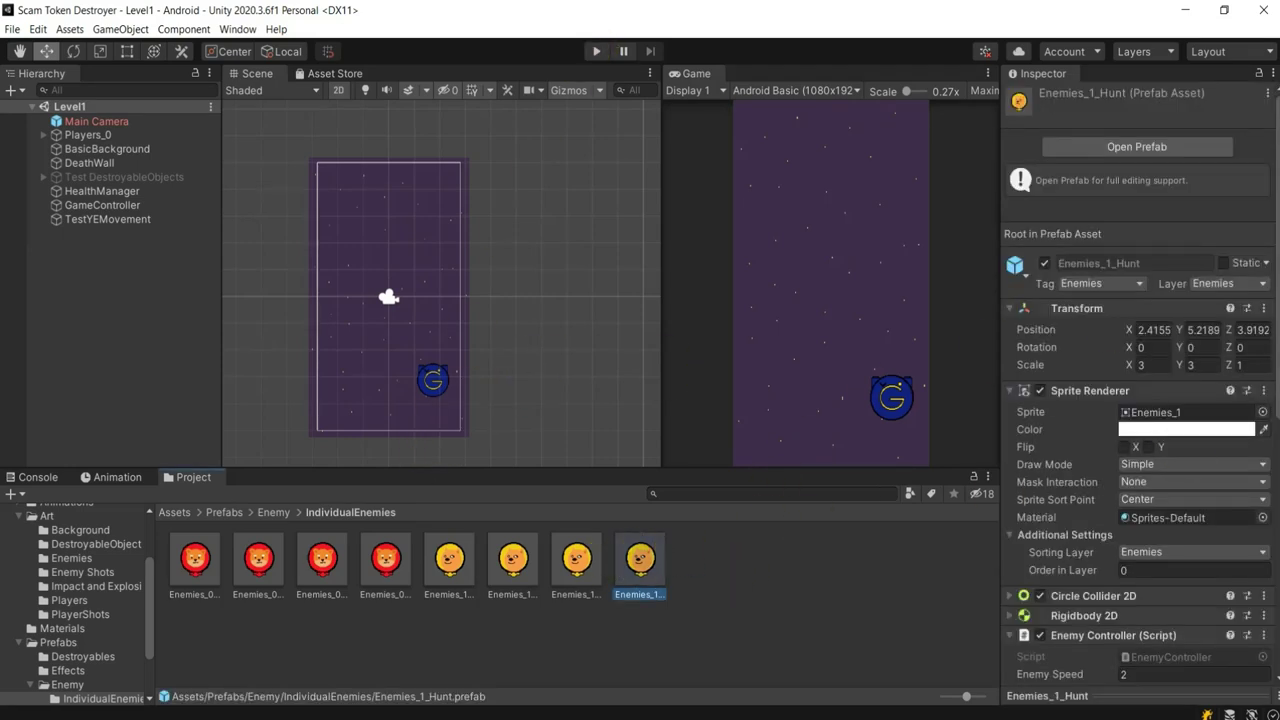
scroll(1131, 500, "down", 5)
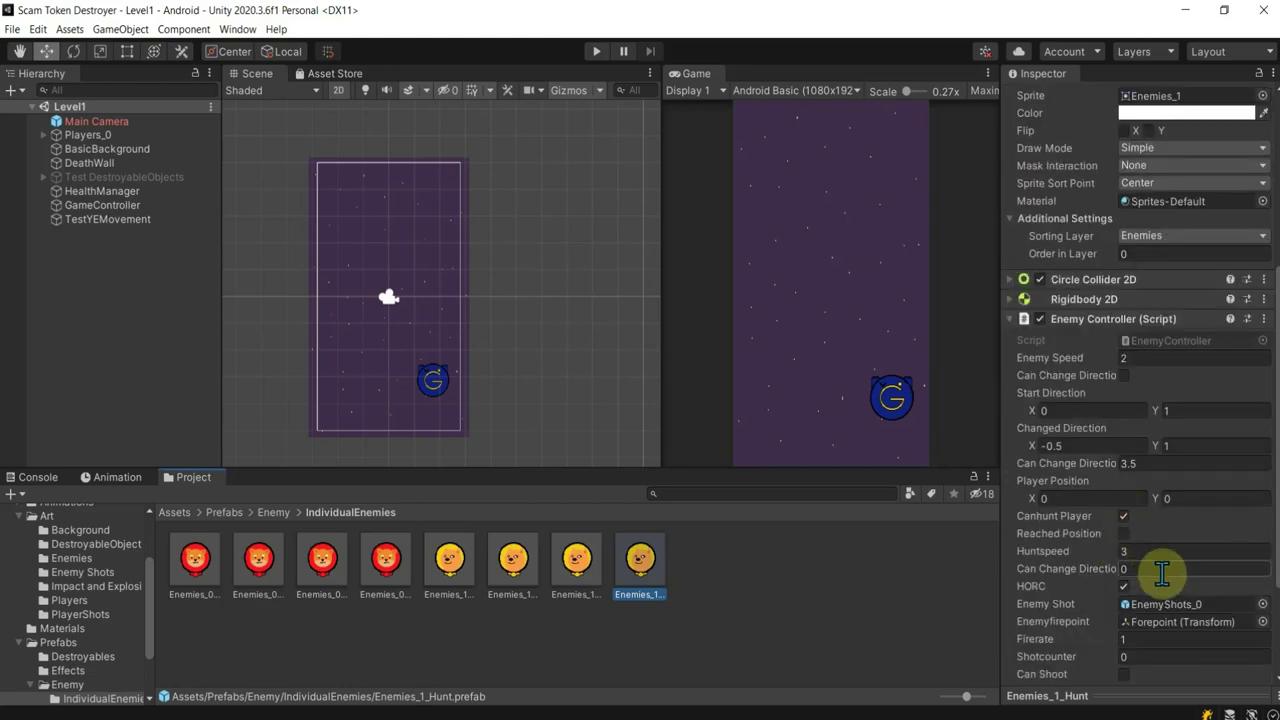
scroll(1165, 585, "down", 3)
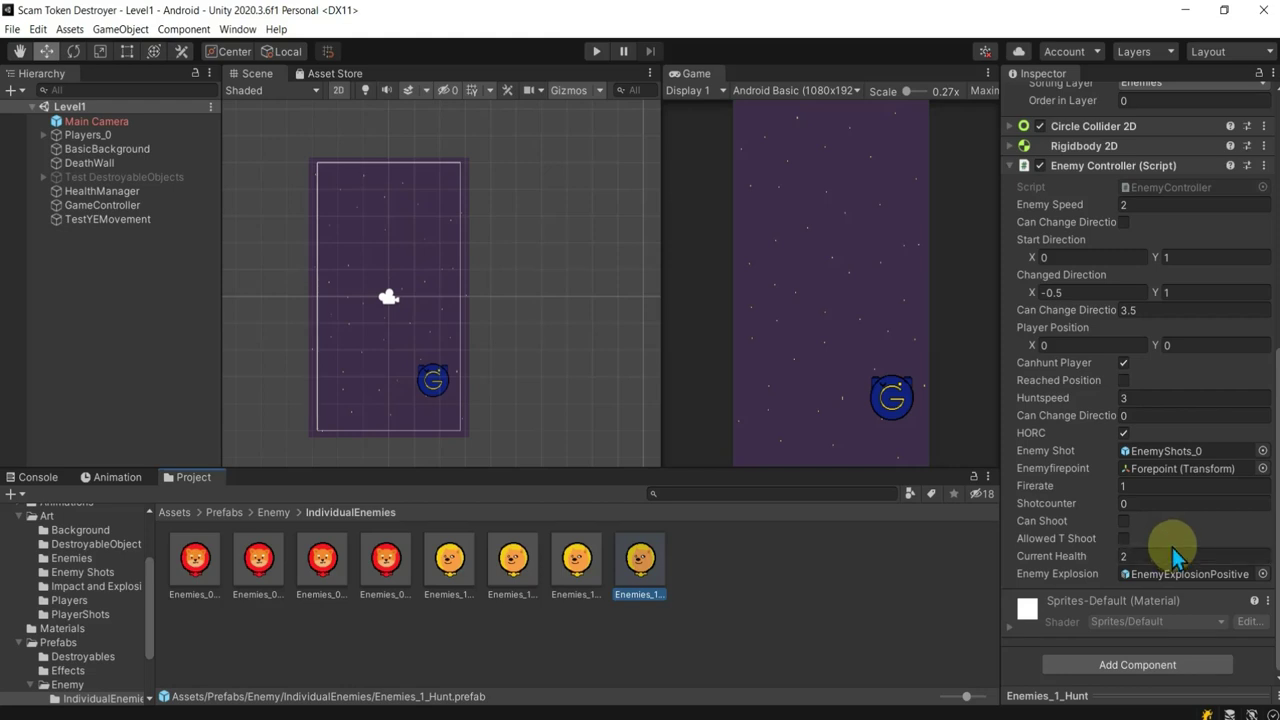
left_click(596, 51)
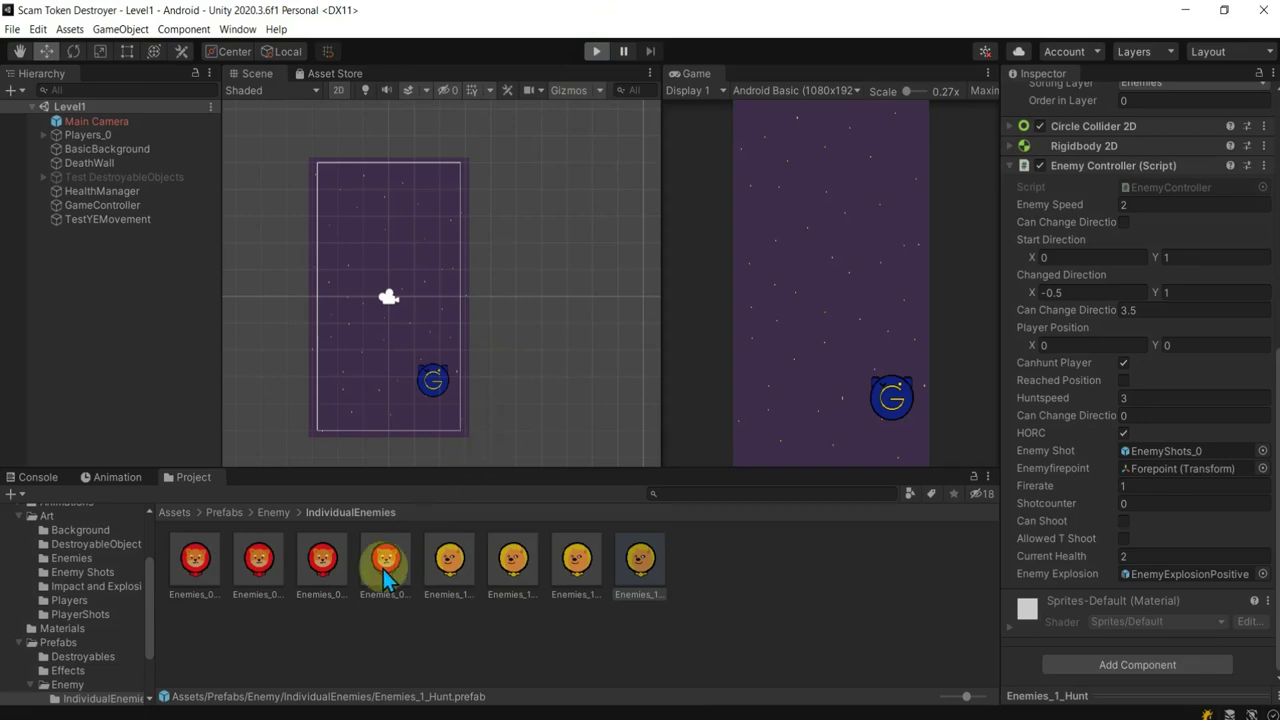
left_click_drag(383, 569, 394, 148)
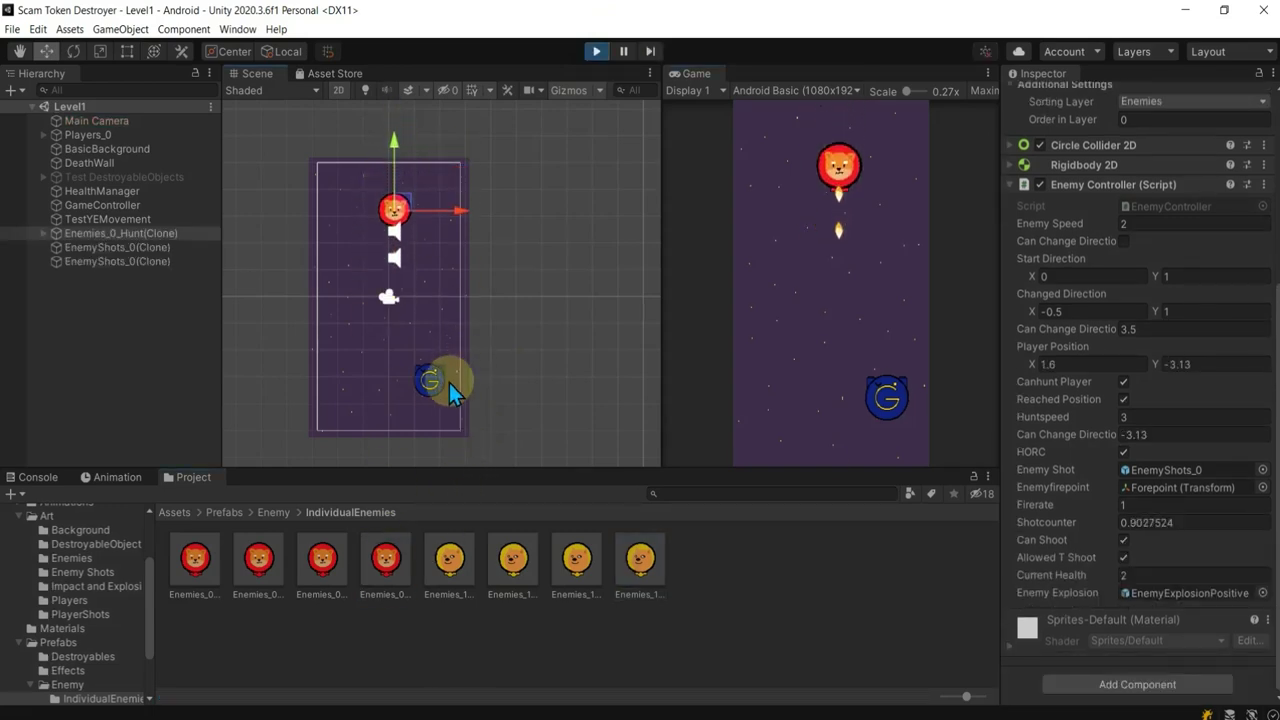
left_click(436, 385)
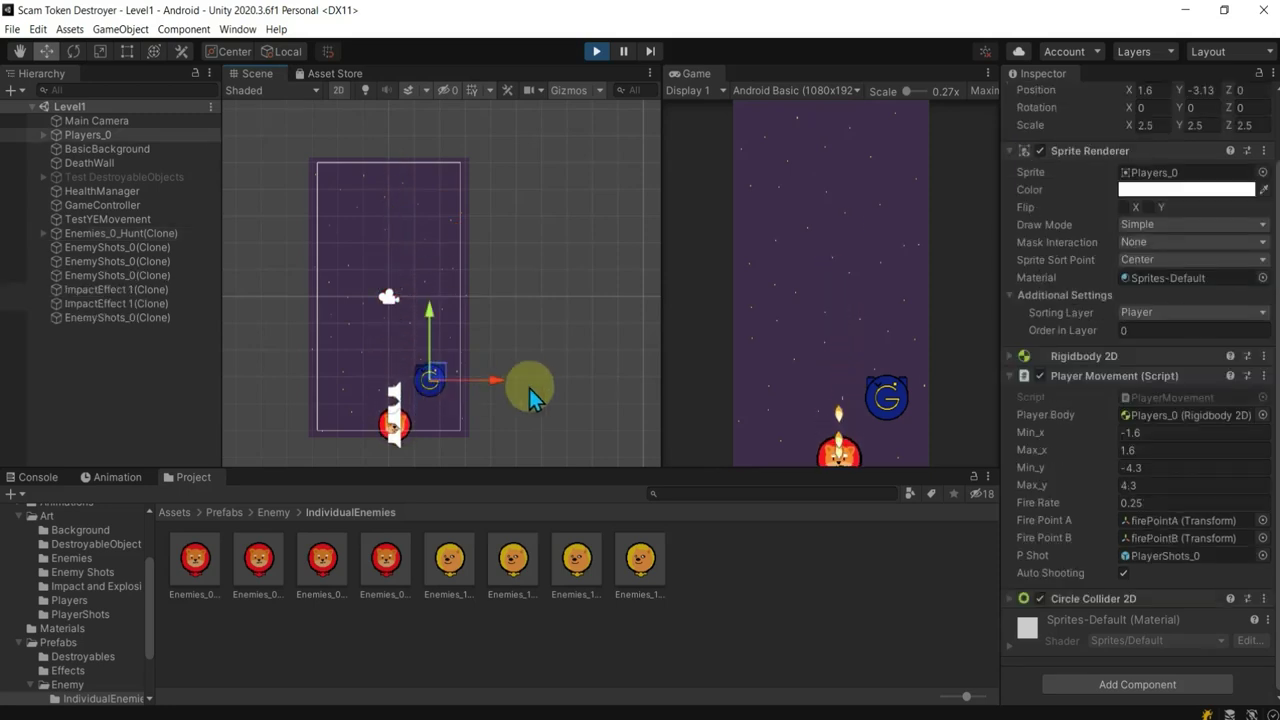
left_click_drag(640, 560, 417, 145)
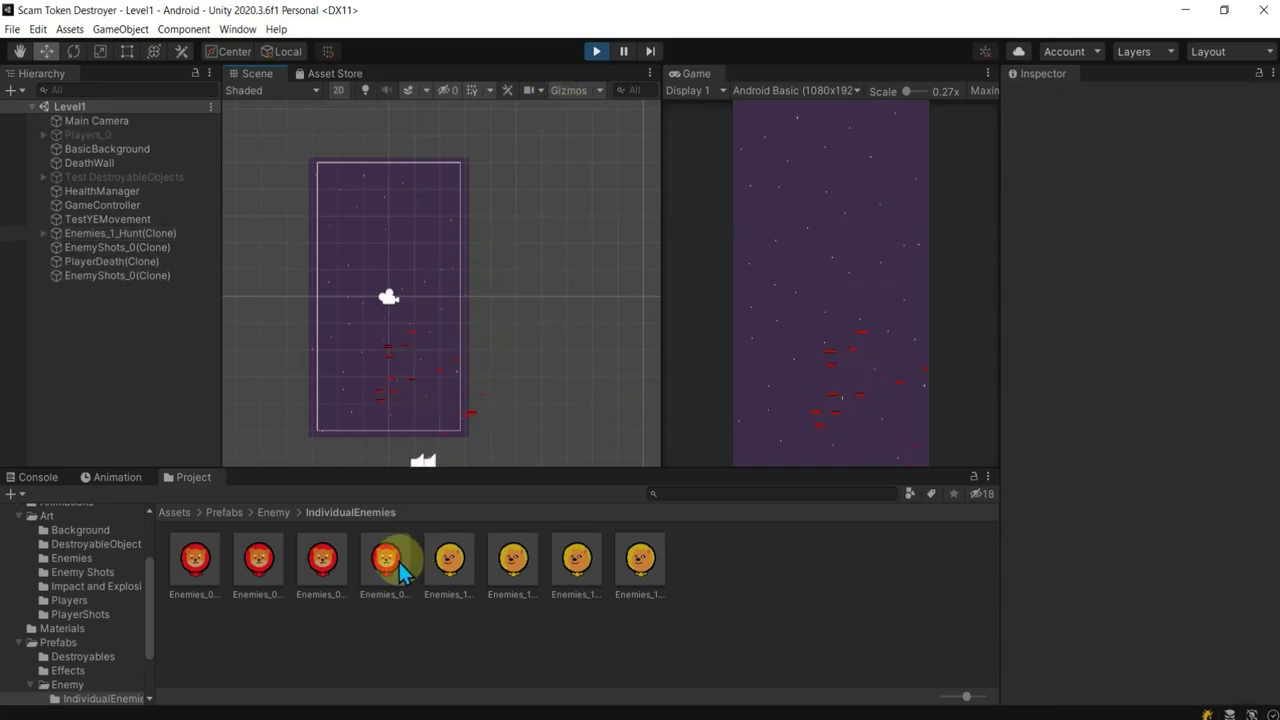
mouse_move(400, 566)
left_mouse_down()
mouse_move(278, 180)
mouse_move(283, 131)
left_mouse_up()
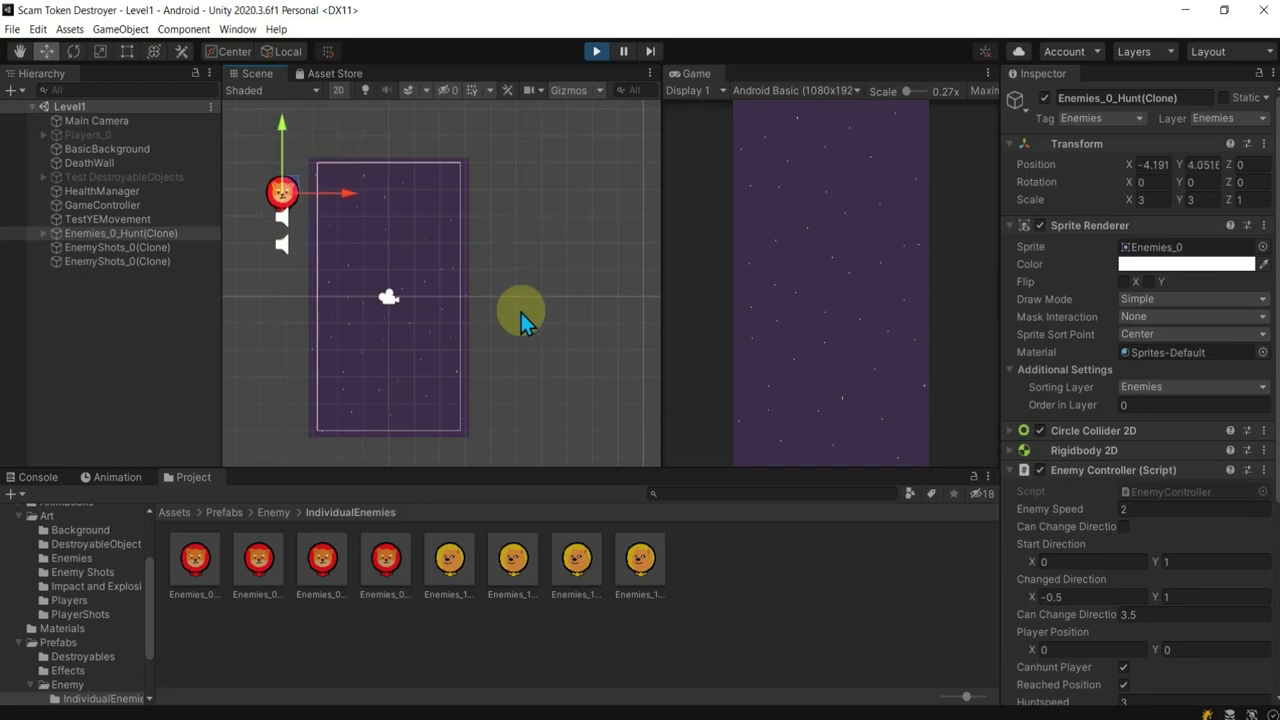
left_click(645, 566)
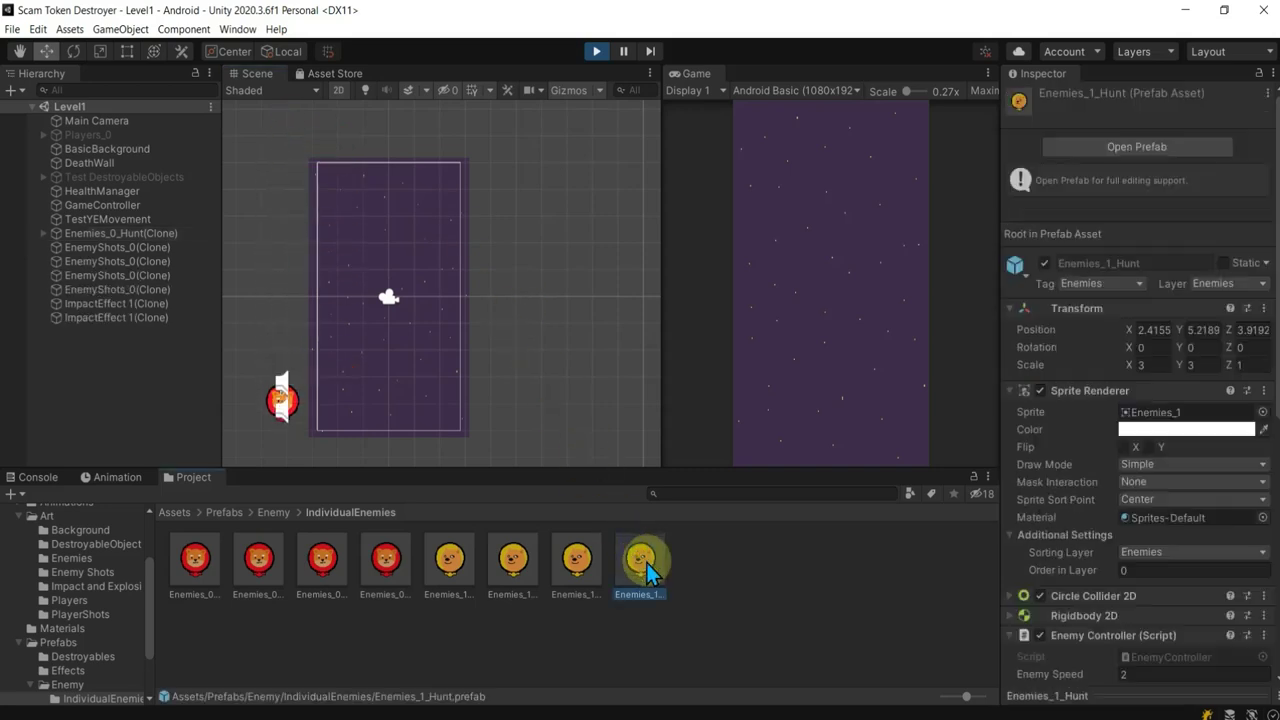
left_click_drag(645, 566, 440, 135)
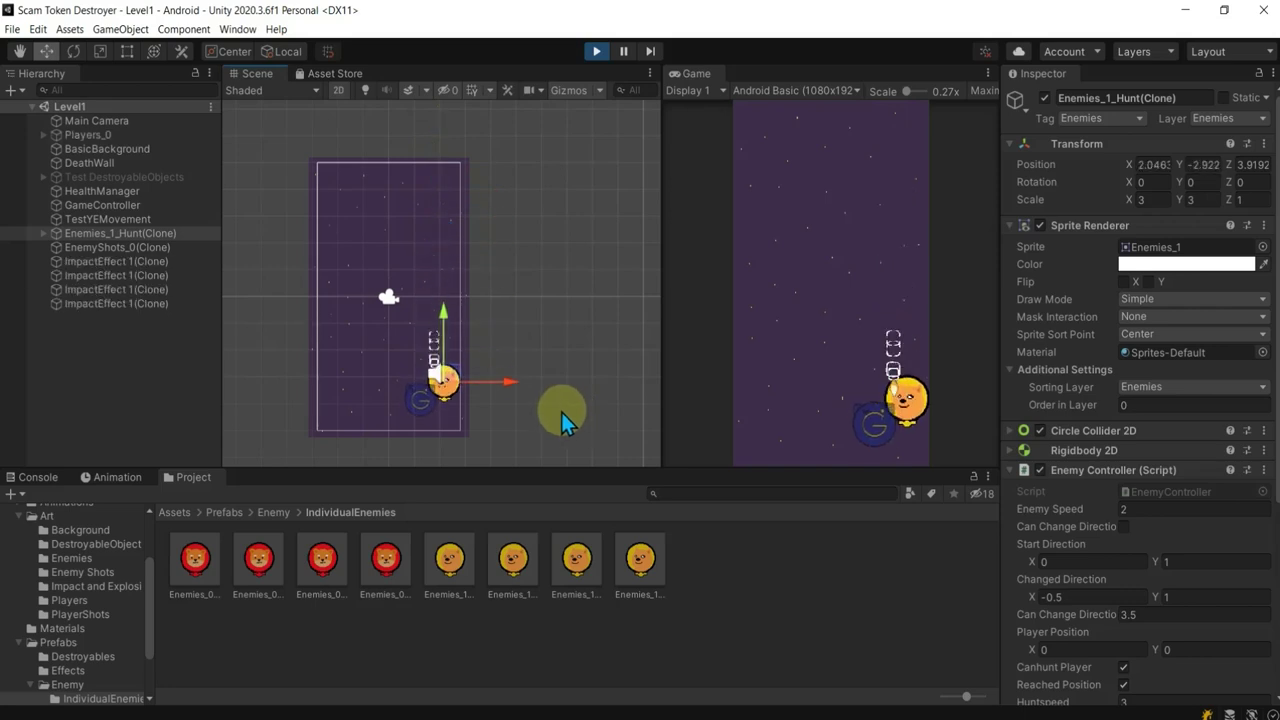
left_click(596, 51)
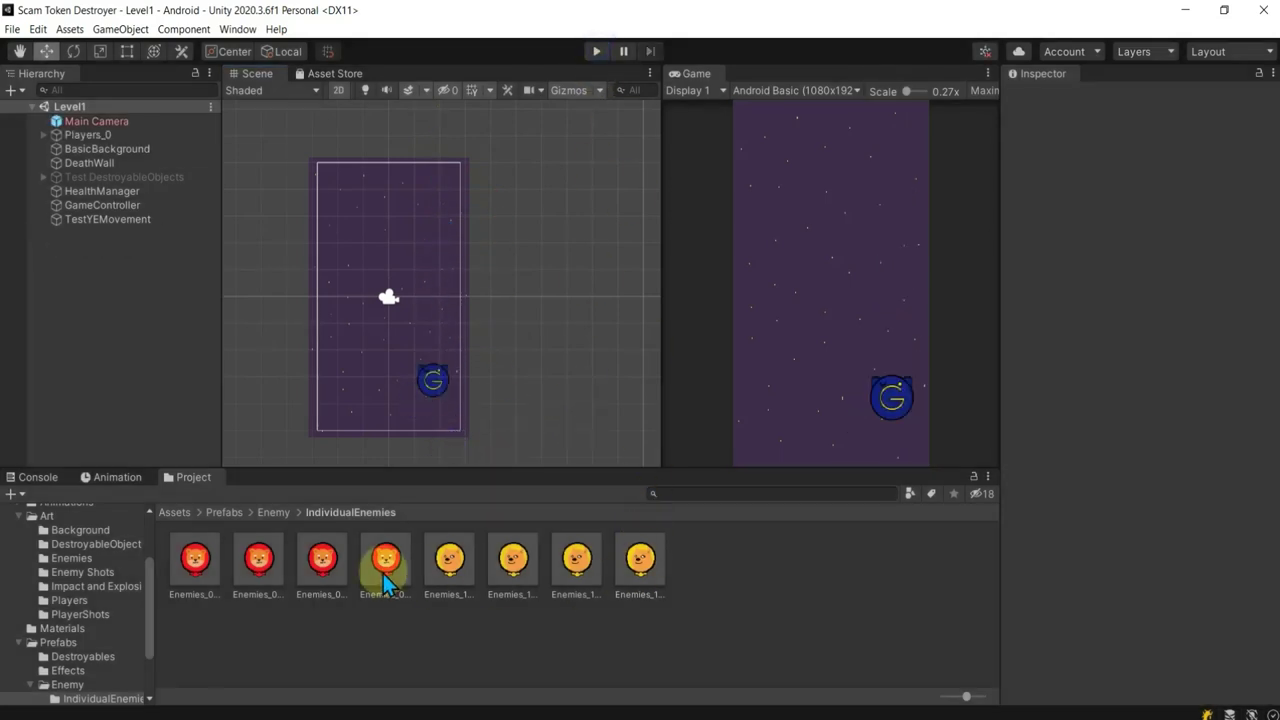
Step: Check the Enemies_0_Hunt prefab, then move Players_0 to the bottom centre of Level1
left_click(385, 580)
scroll(1064, 603, "down", 10)
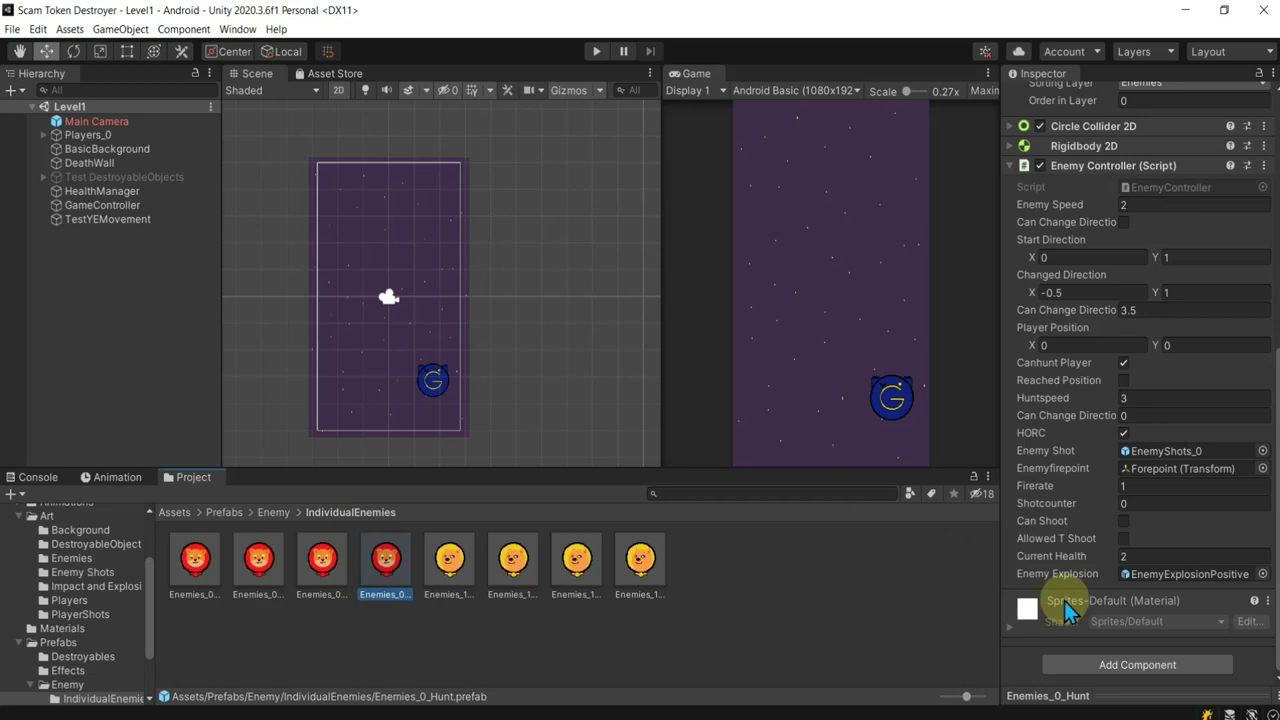
scroll(1064, 601, "up", 4)
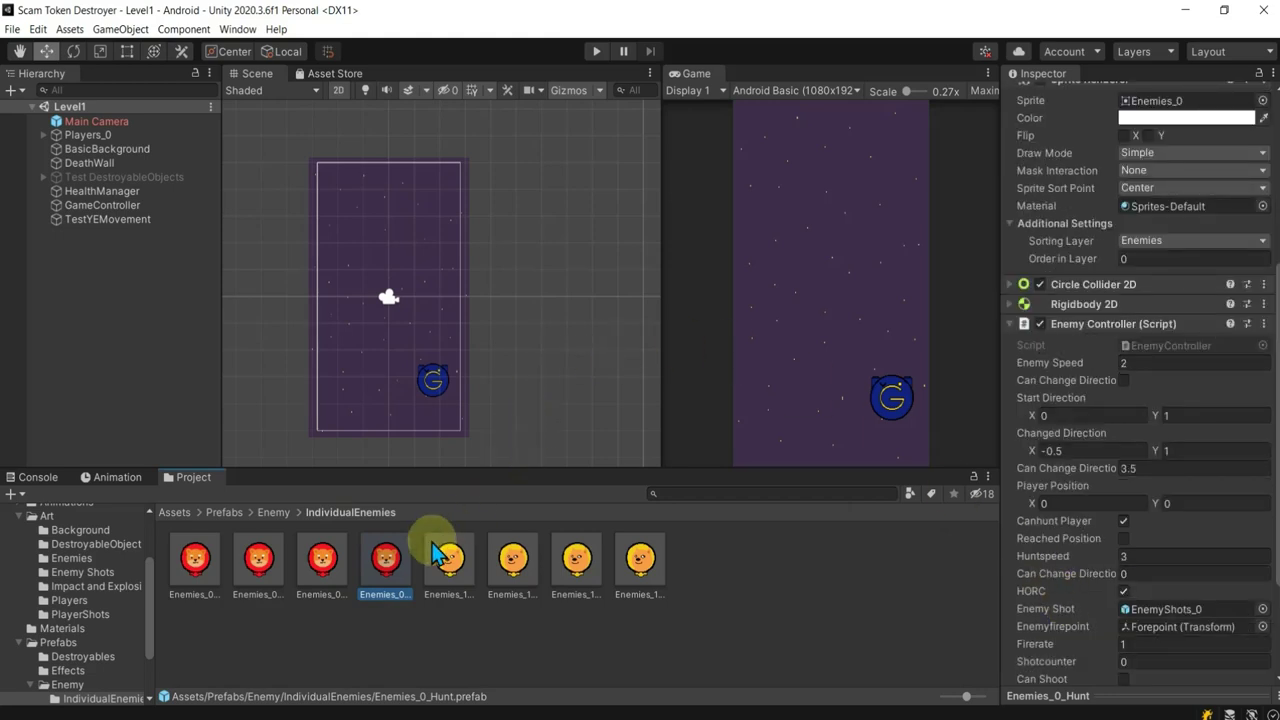
left_click(90, 135)
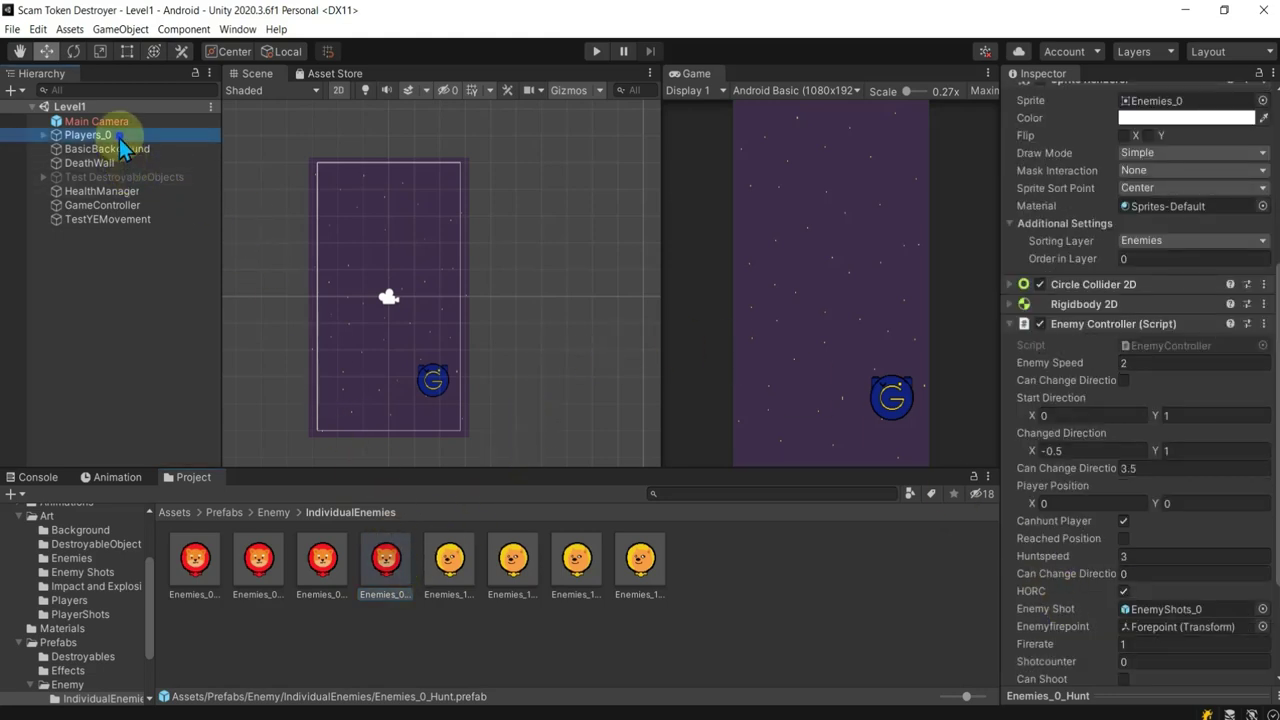
left_click_drag(437, 377, 395, 390)
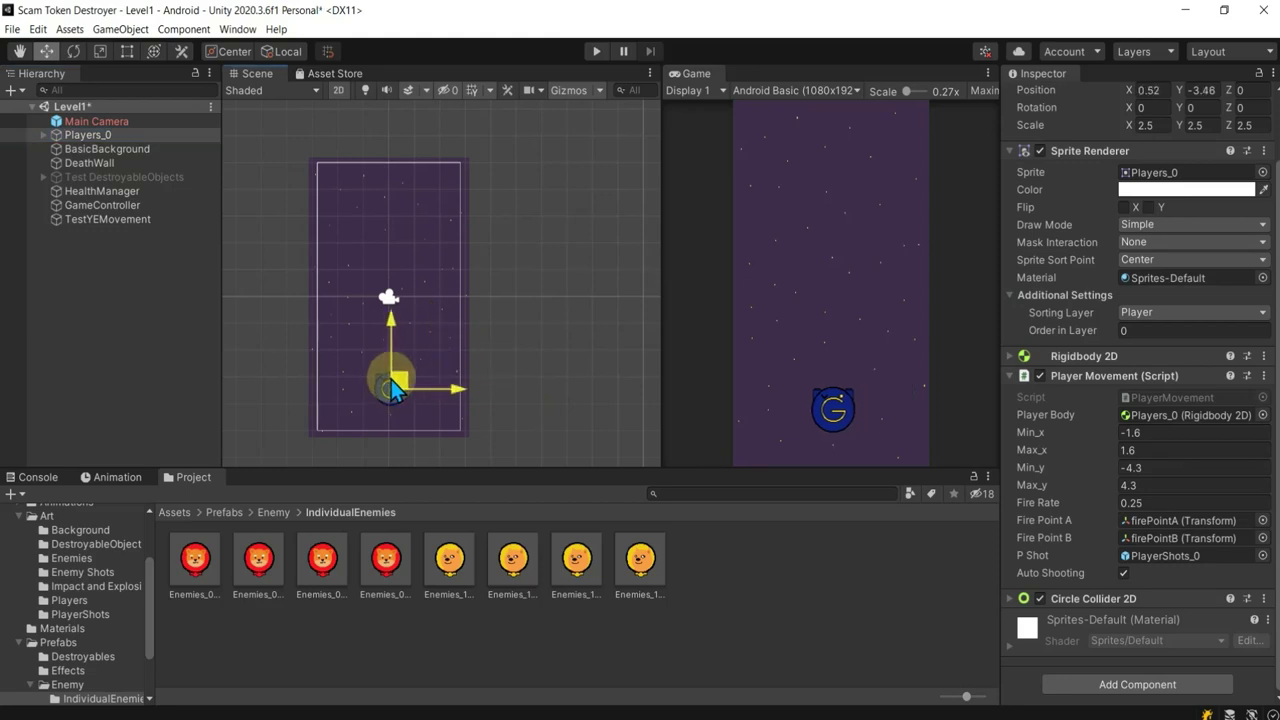
Step: Play-test Level1 with one Enemies_0_Hunt enemy above the playfield, then delete it
left_click_drag(392, 560, 333, 122)
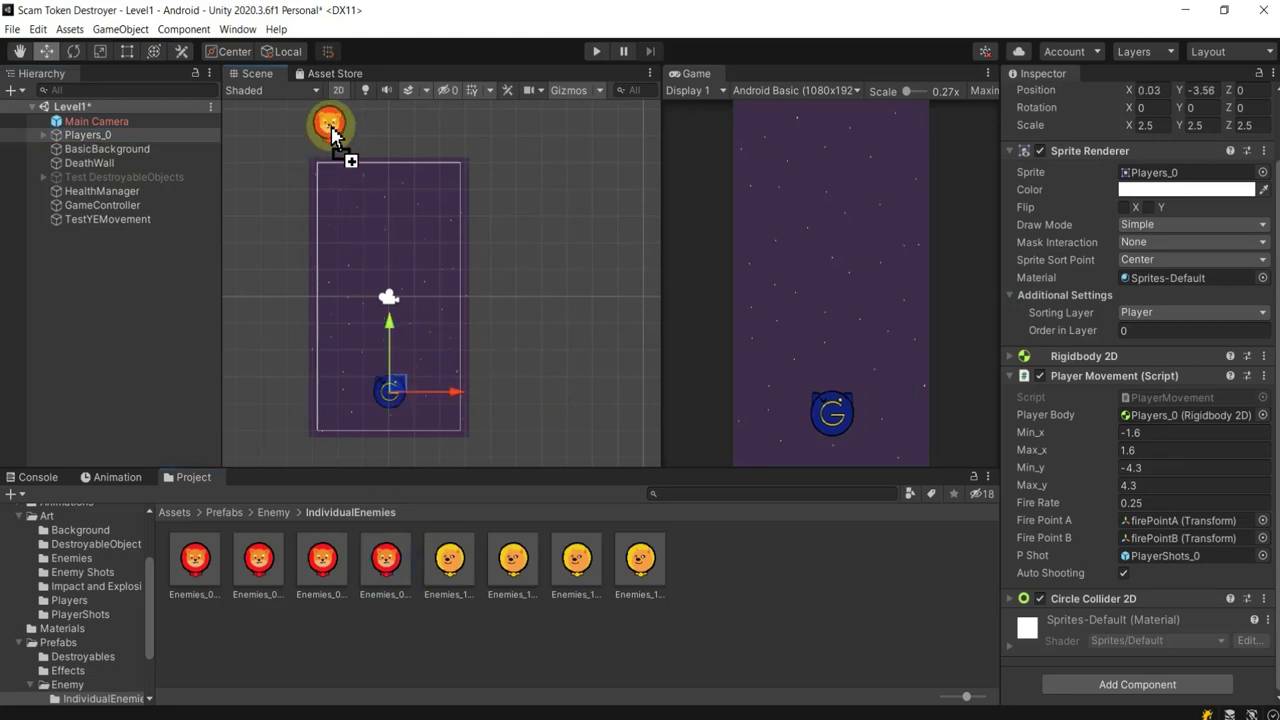
left_click(595, 53)
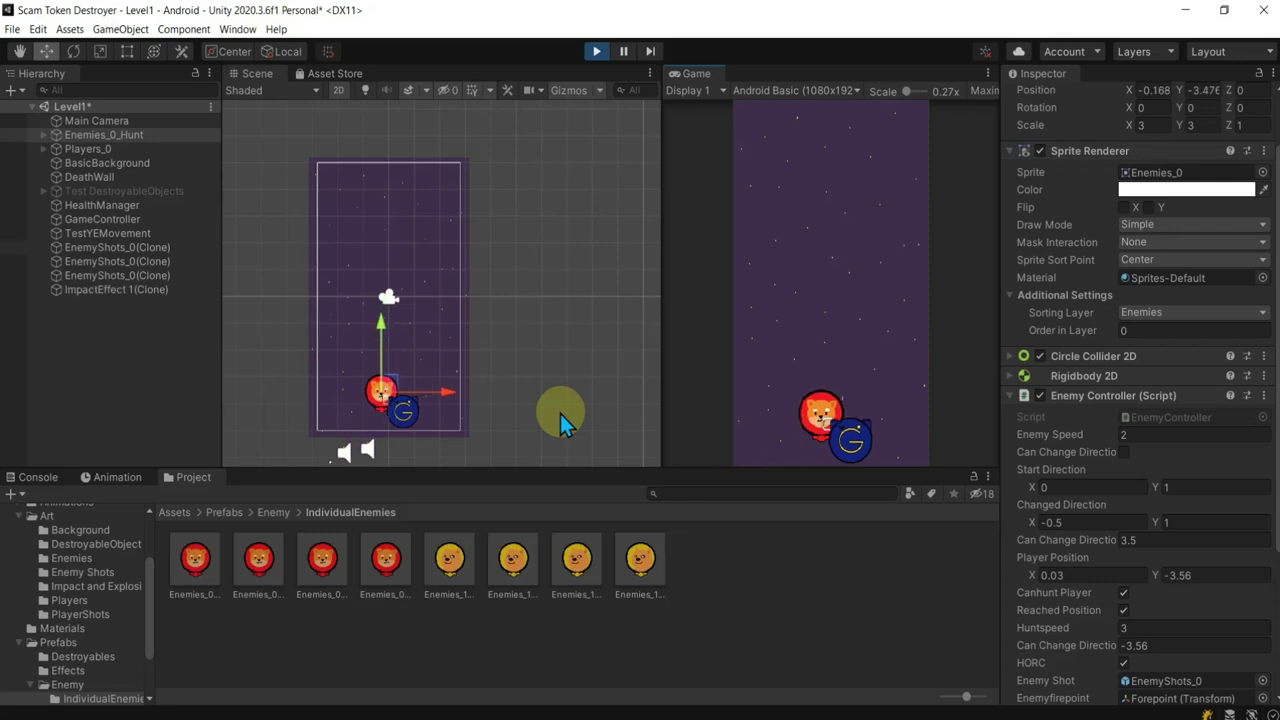
left_click_drag(638, 563, 445, 133)
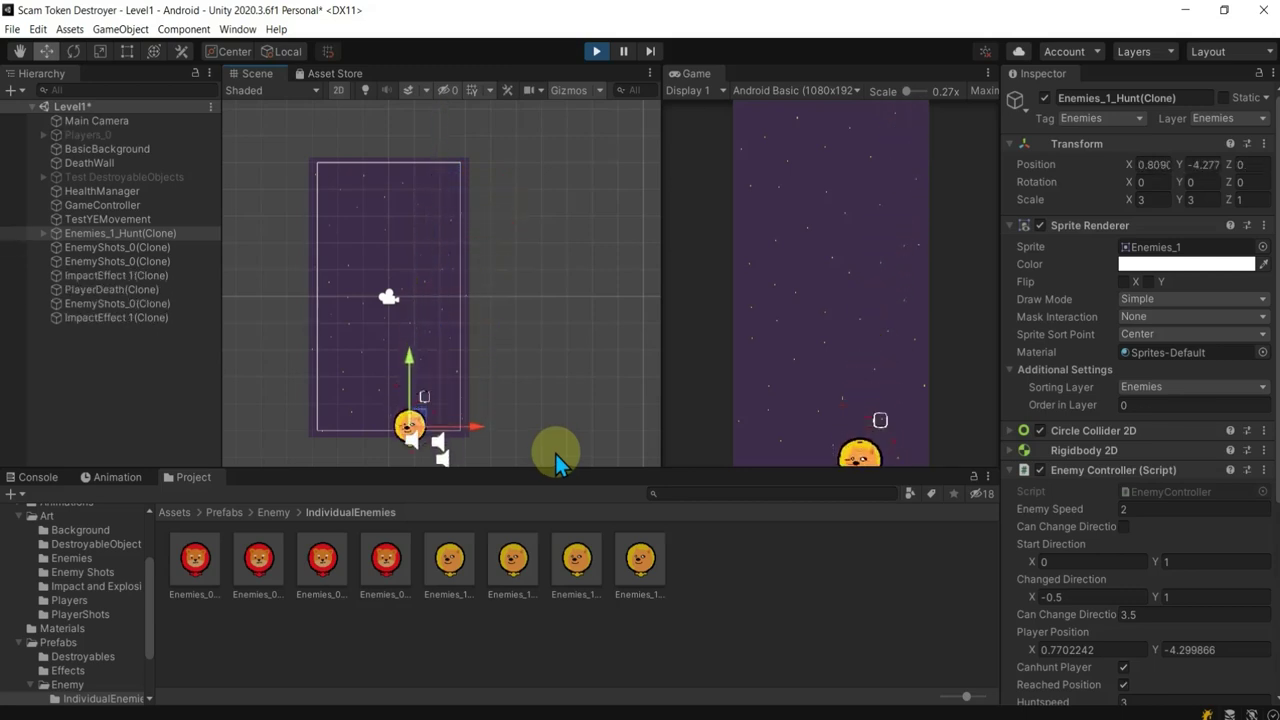
left_click(597, 52)
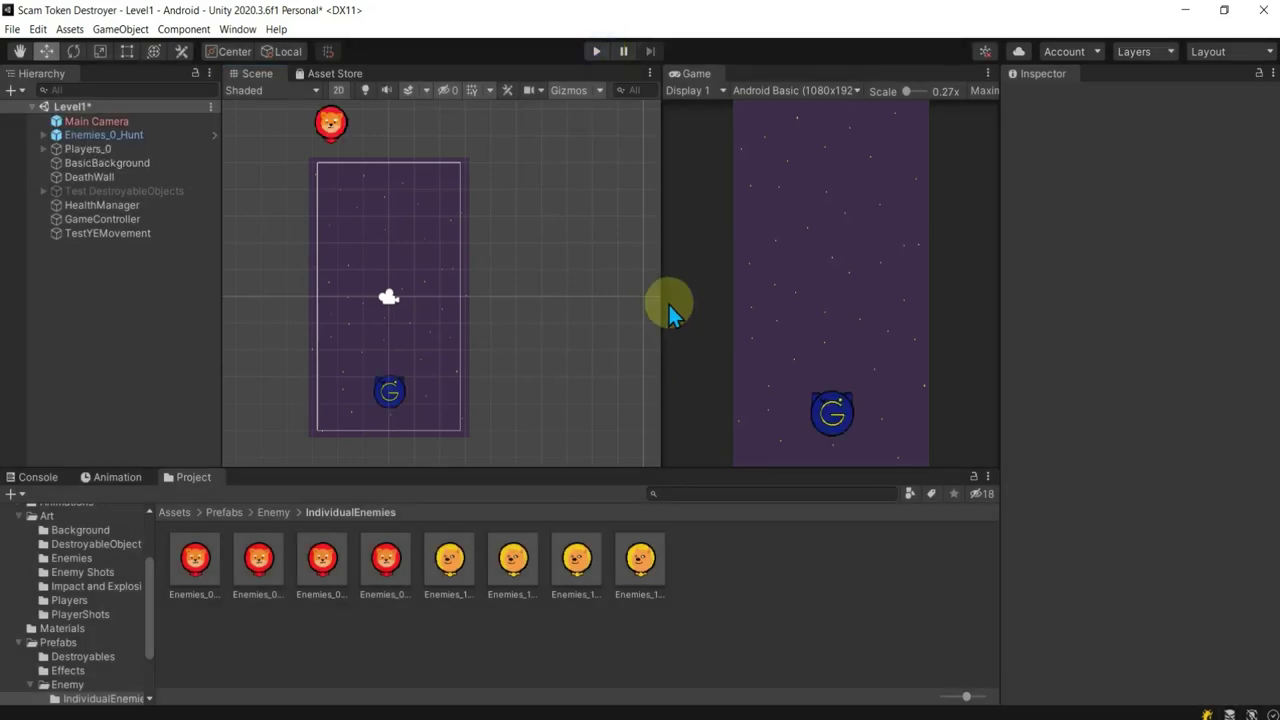
left_click(333, 123)
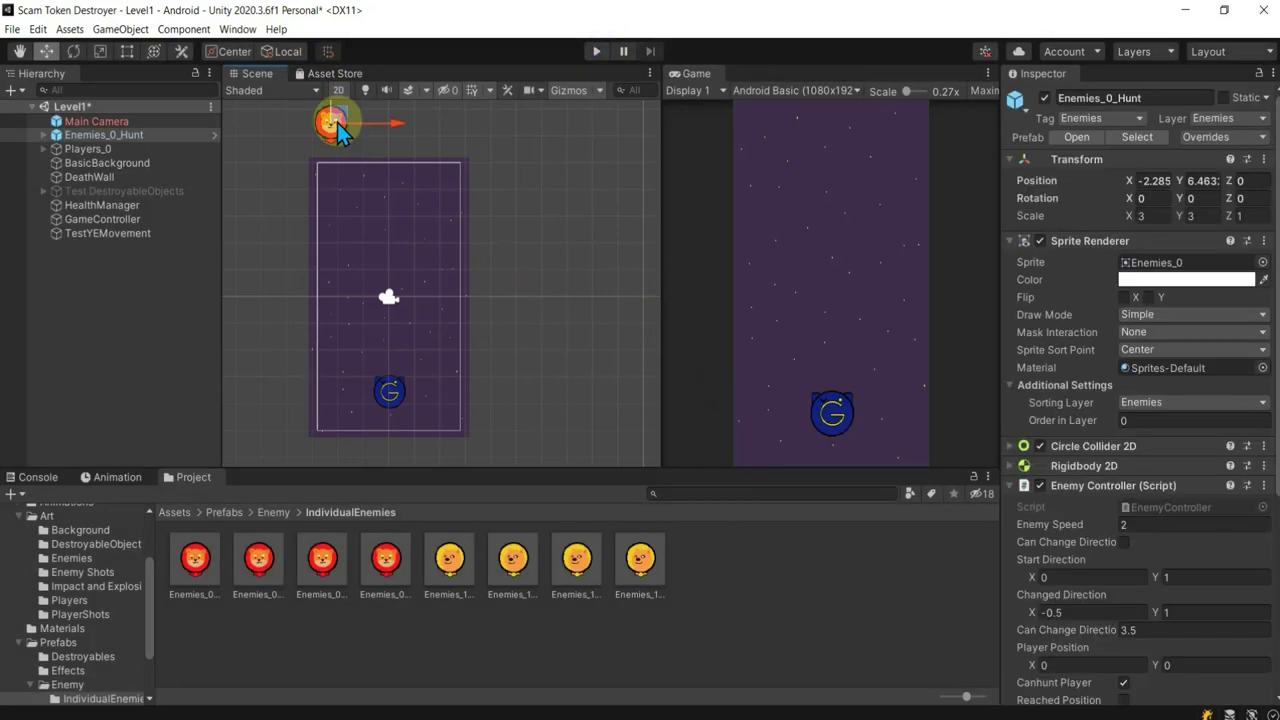
key("Delete")
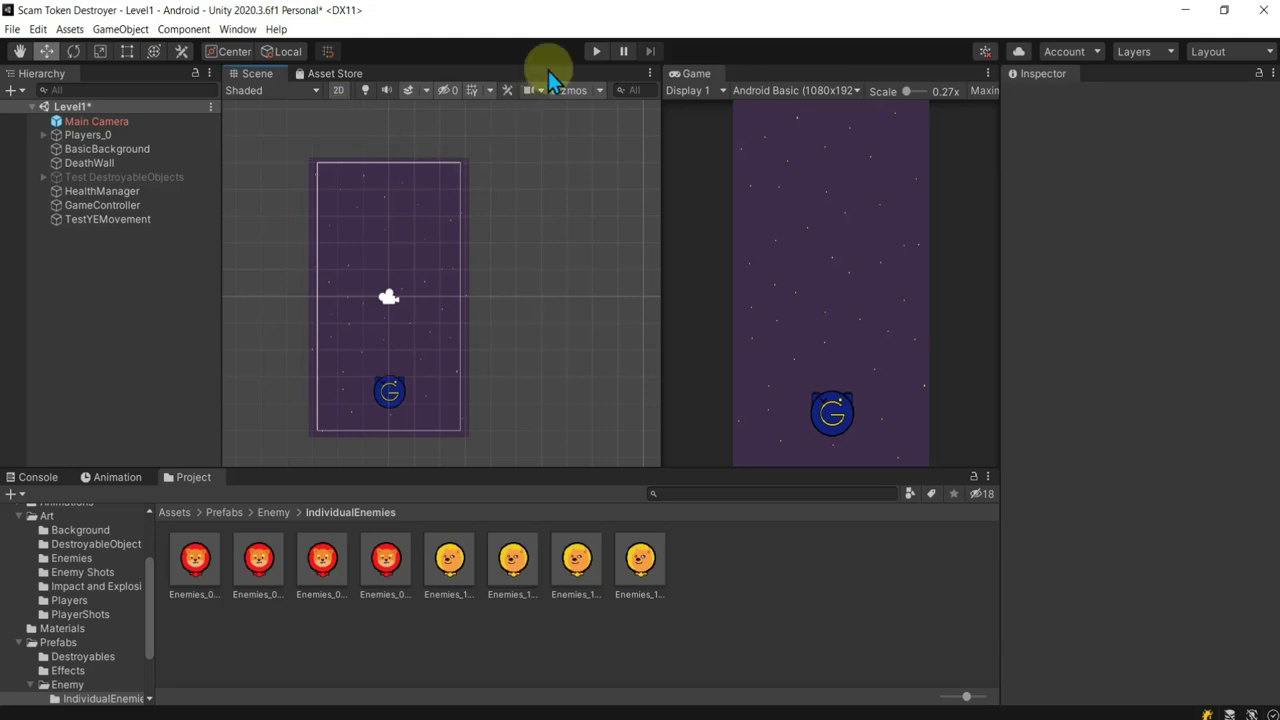
Step: Change the GameController's Spawntime from 10 to 5 and save Level1 with Ctrl+S
left_click(128, 190)
left_click(120, 205)
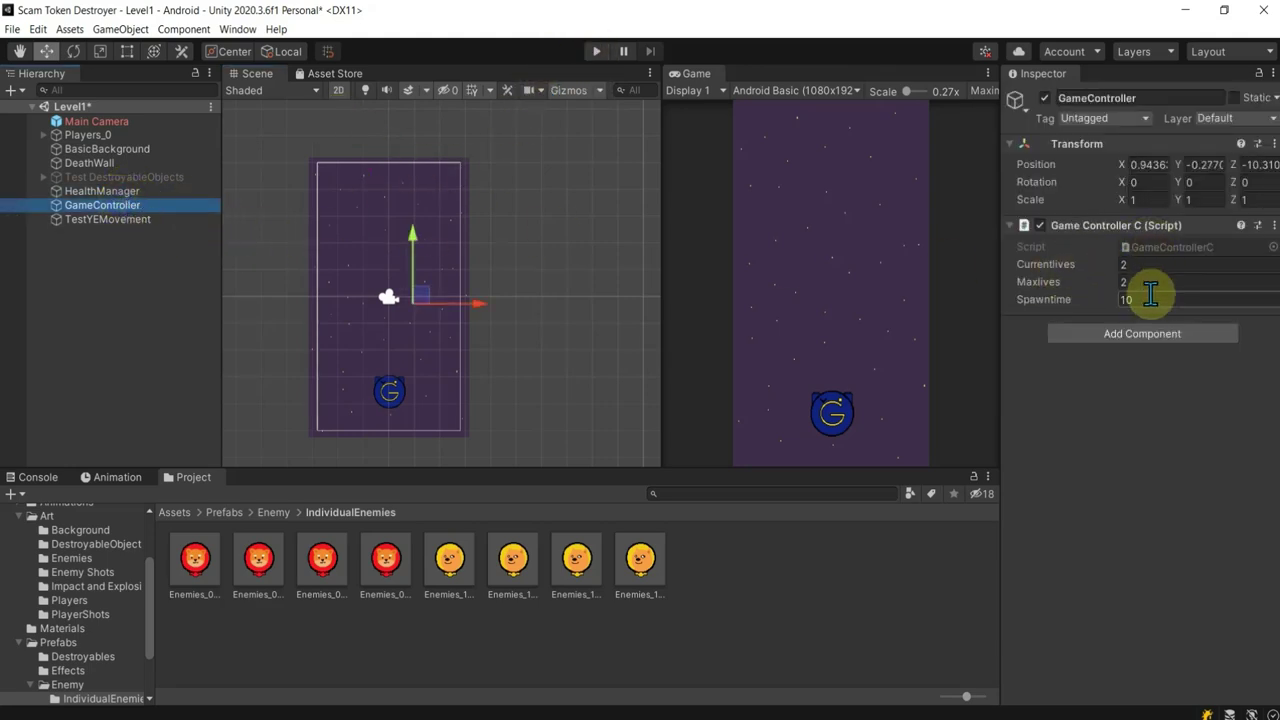
left_click(1065, 300)
type("5")
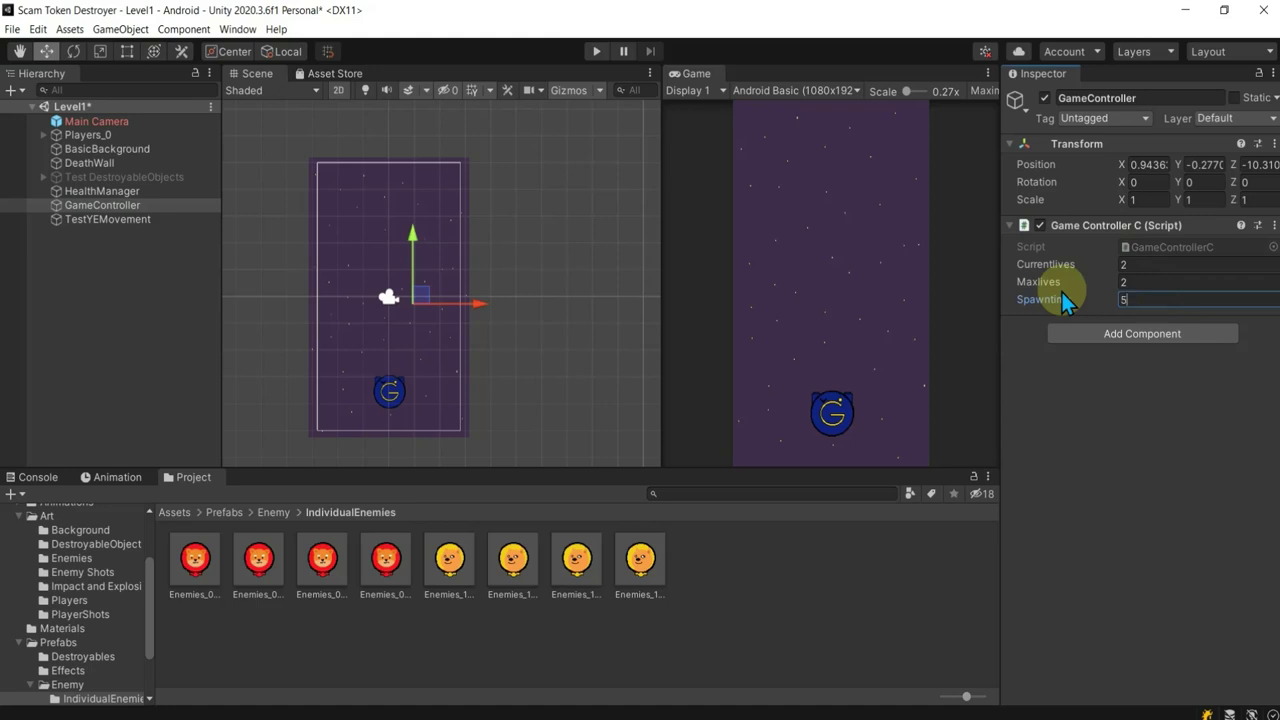
key("ctrl+s")
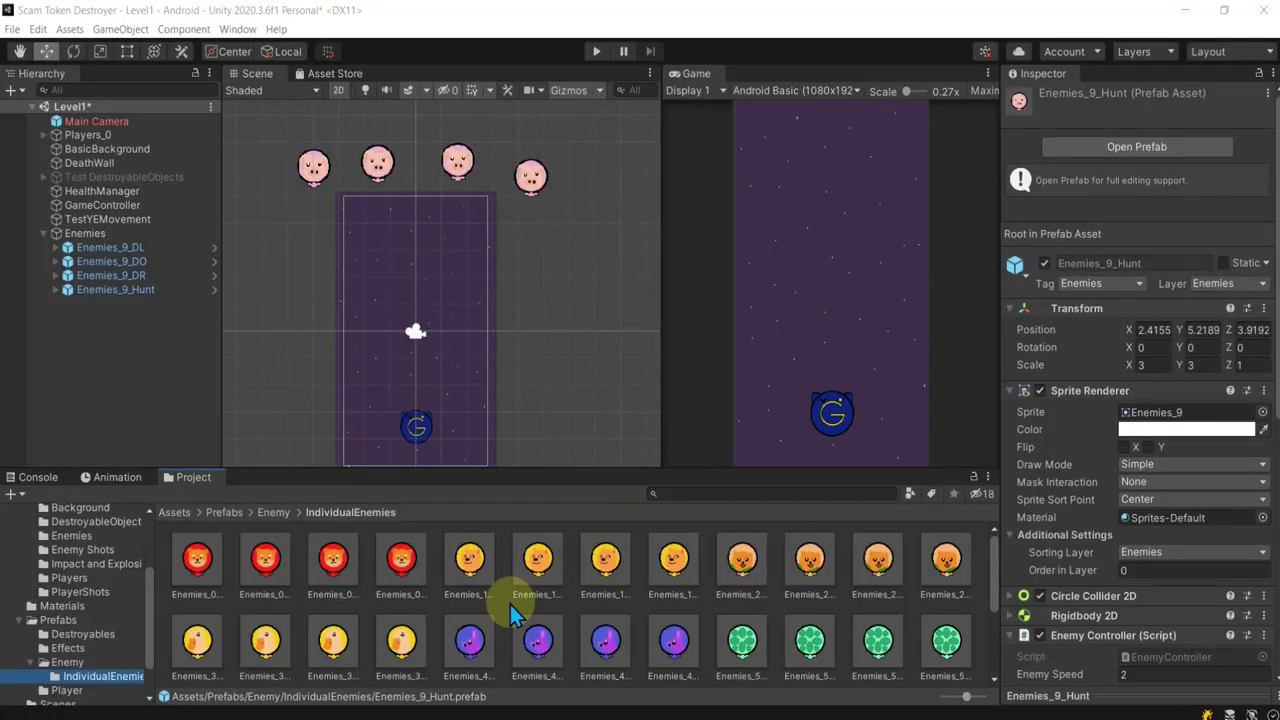
Step: Place several Enemies_6 enemies above the pig row, clustered toward the top
scroll(510, 604, "down", 3)
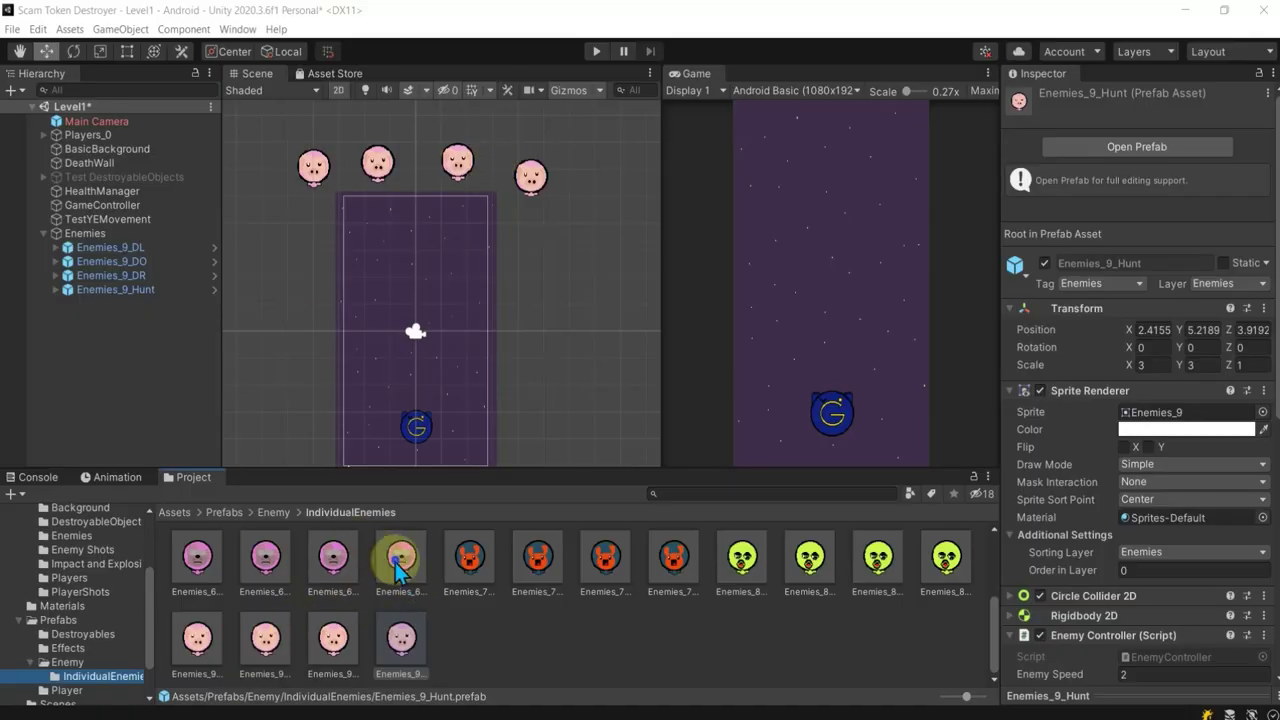
mouse_move(400, 568)
left_mouse_down()
mouse_move(350, 140)
mouse_move(335, 122)
left_mouse_up()
scroll(445, 245, "down", 2)
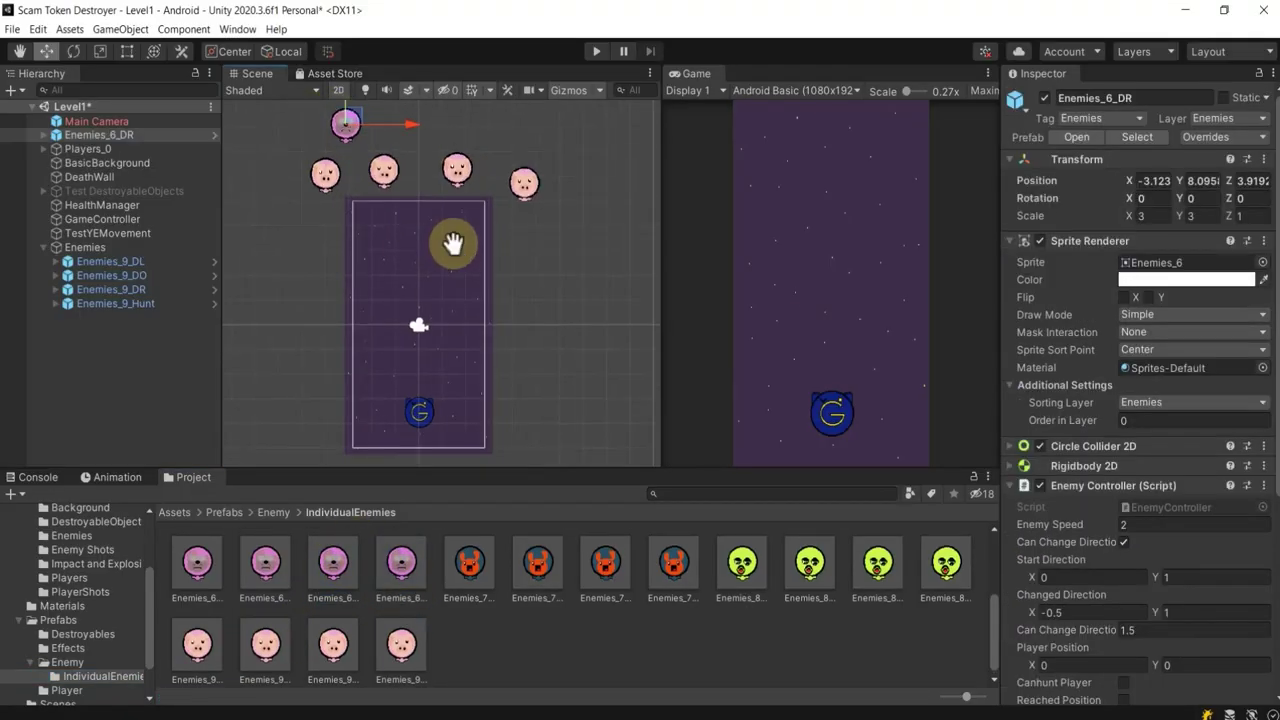
left_click_drag(410, 565, 455, 190)
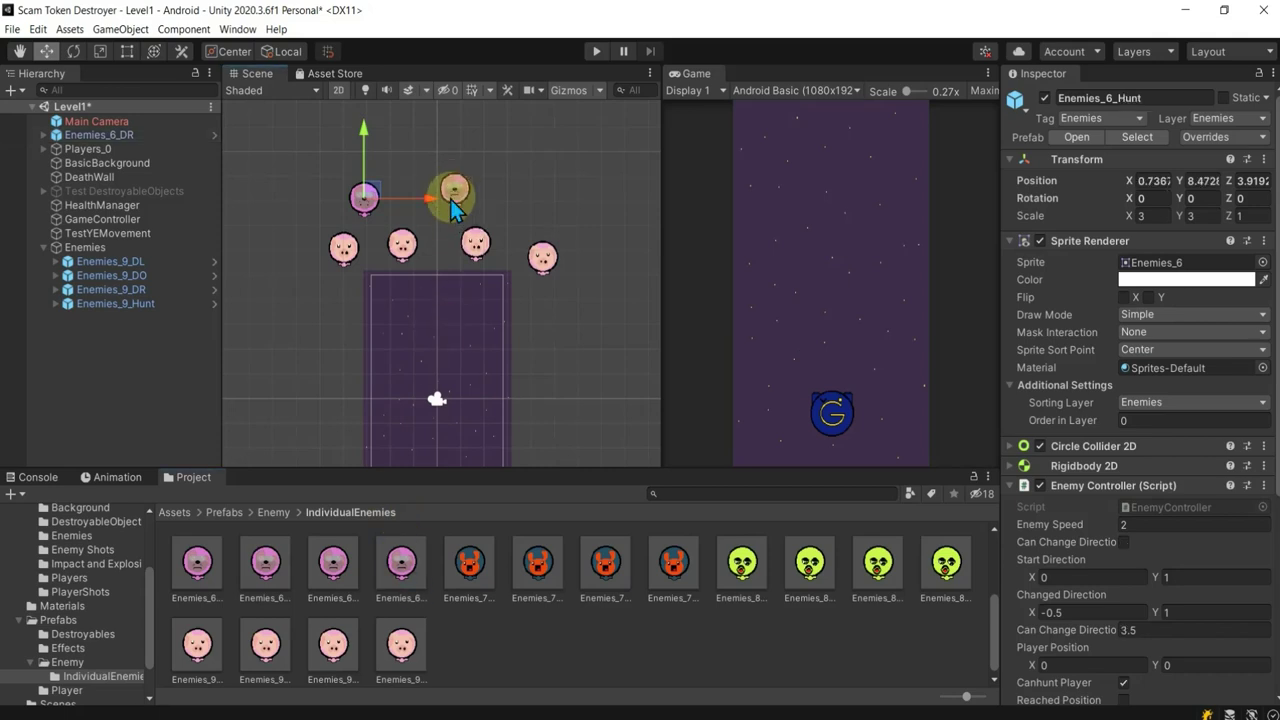
mouse_move(197, 560)
left_mouse_down()
mouse_move(420, 130)
mouse_move(410, 160)
left_mouse_up()
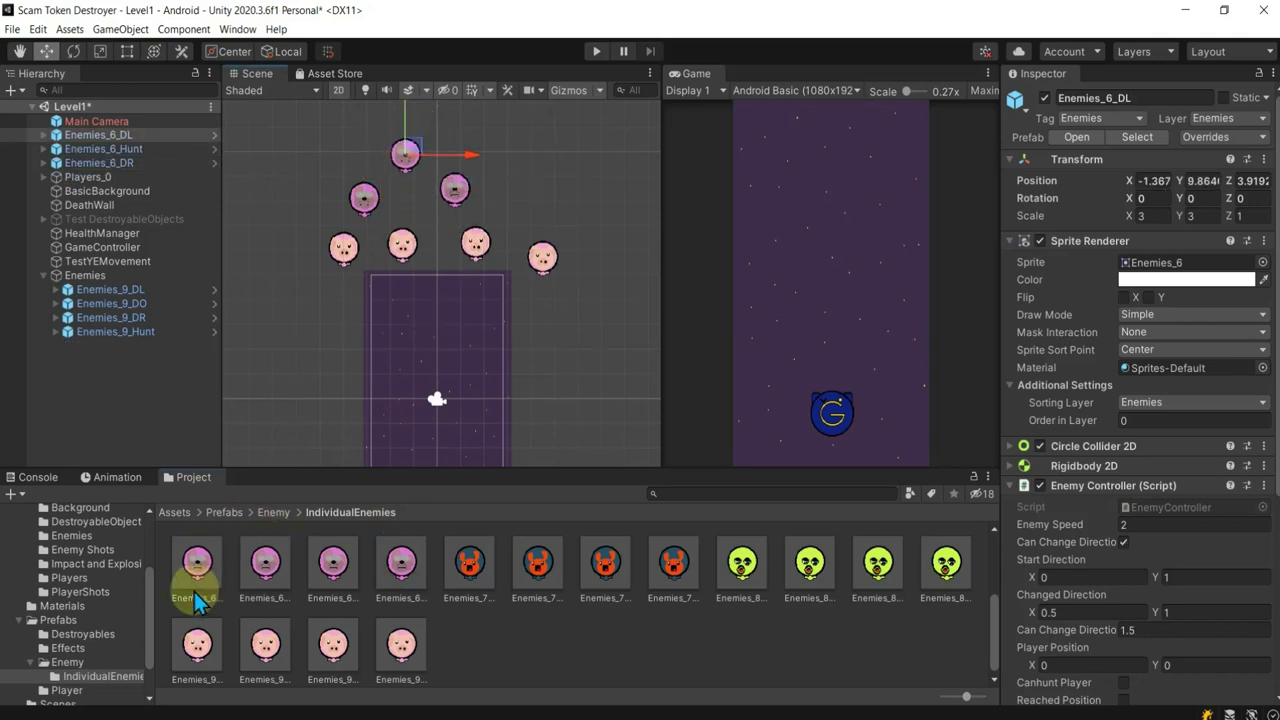
left_click_drag(197, 570, 508, 180)
left_click_drag(362, 594, 453, 130)
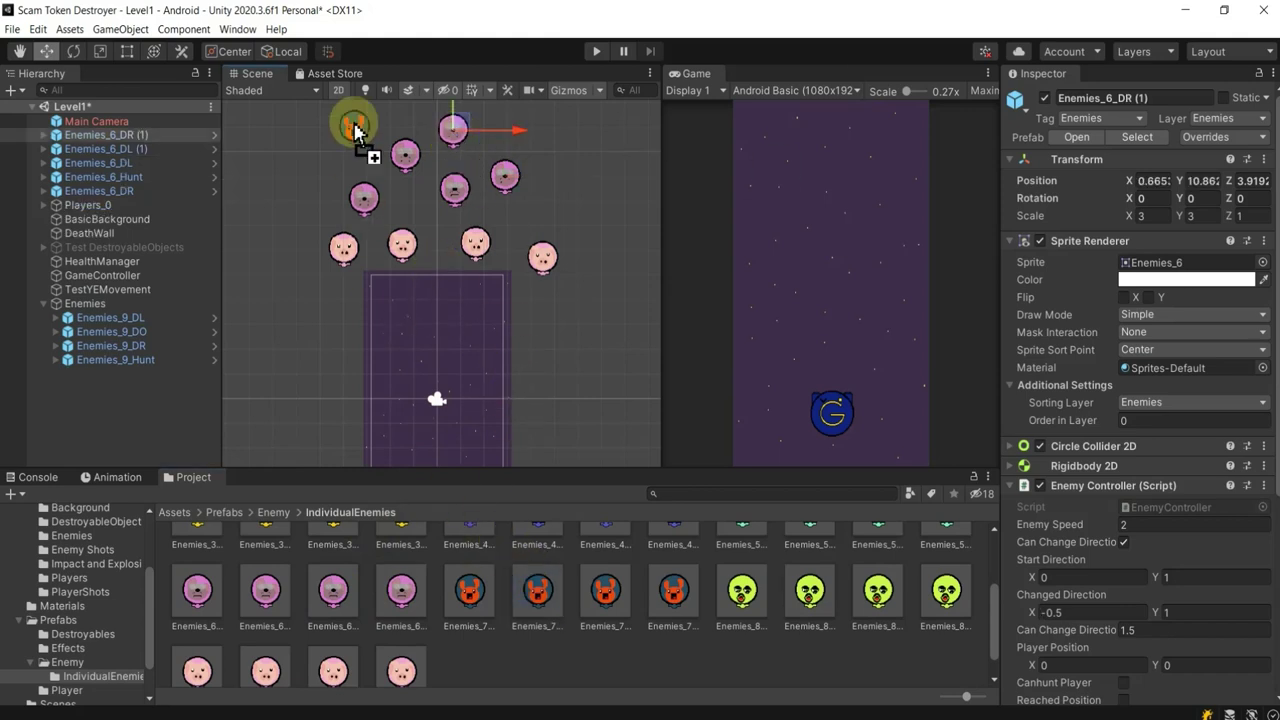
Step: Add an Enemies_7 enemy at the top left and an Enemies_8 at the wave's top, checking the DeathWall boundary
left_click_drag(535, 590, 355, 115)
scroll(465, 260, "down", 2)
scroll(456, 296, "down", 1)
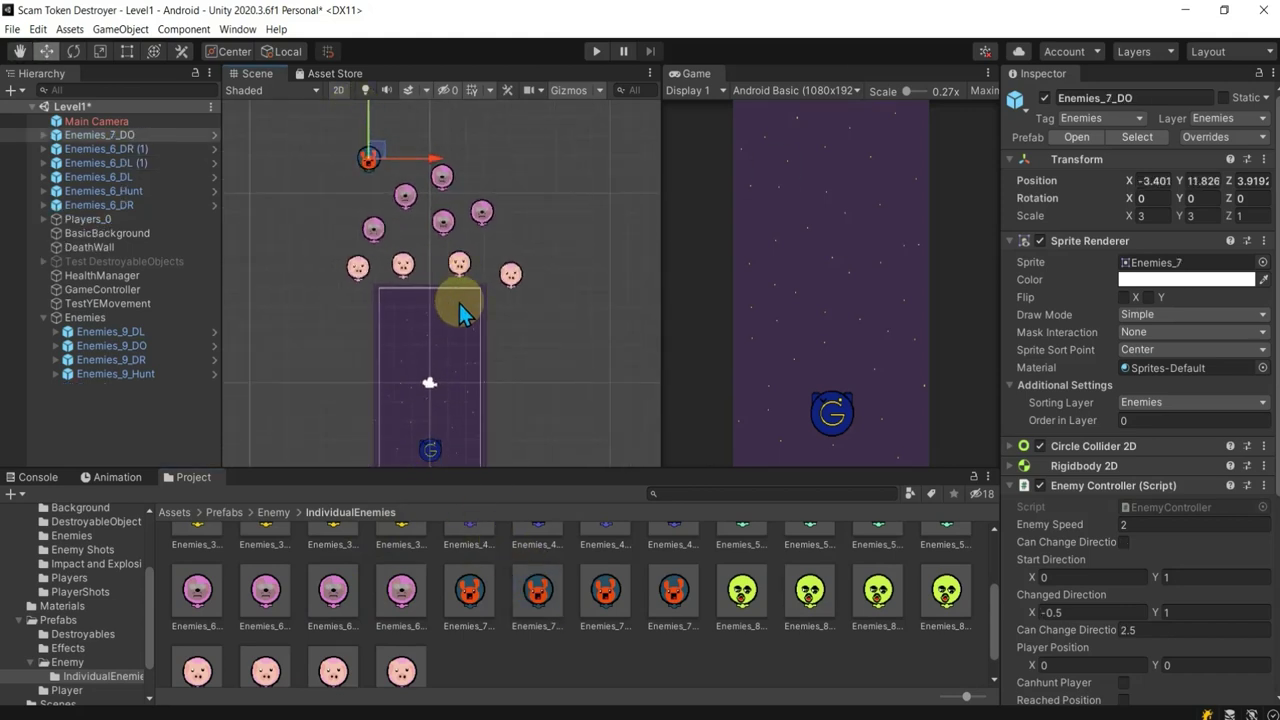
scroll(590, 390, "down", 1)
scroll(540, 368, "down", 1)
scroll(527, 365, "down", 1)
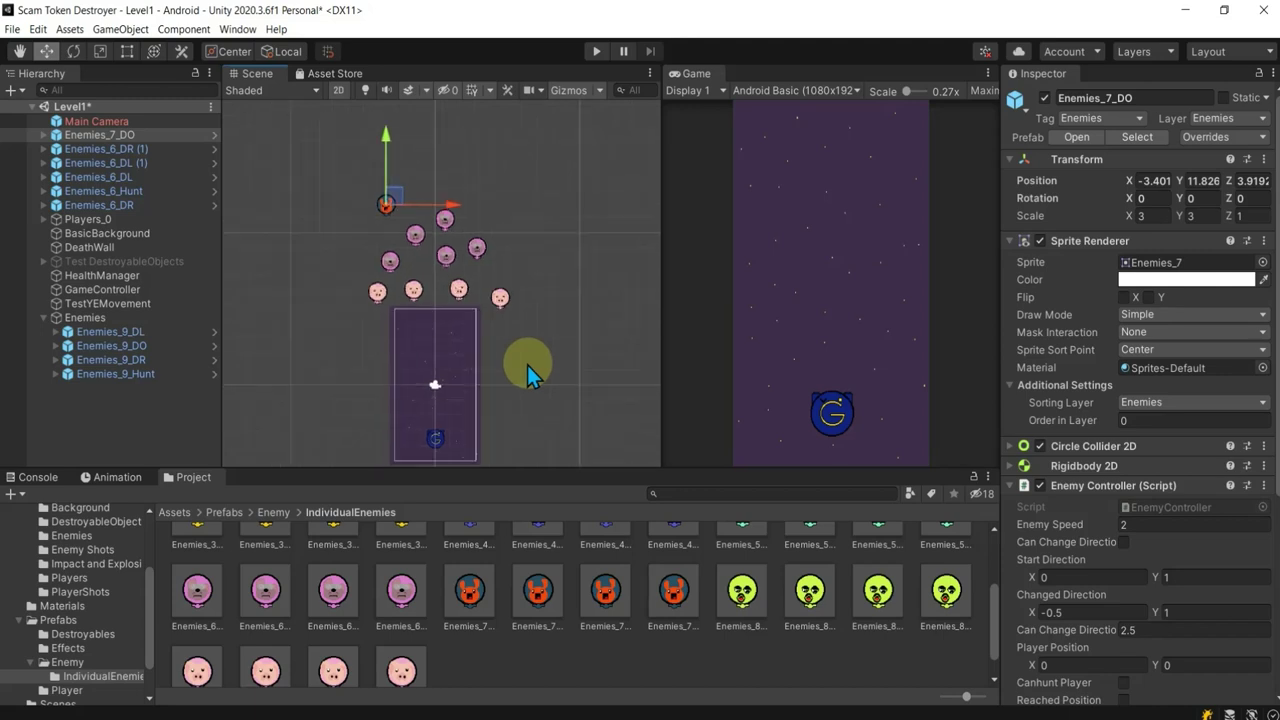
left_click(118, 248)
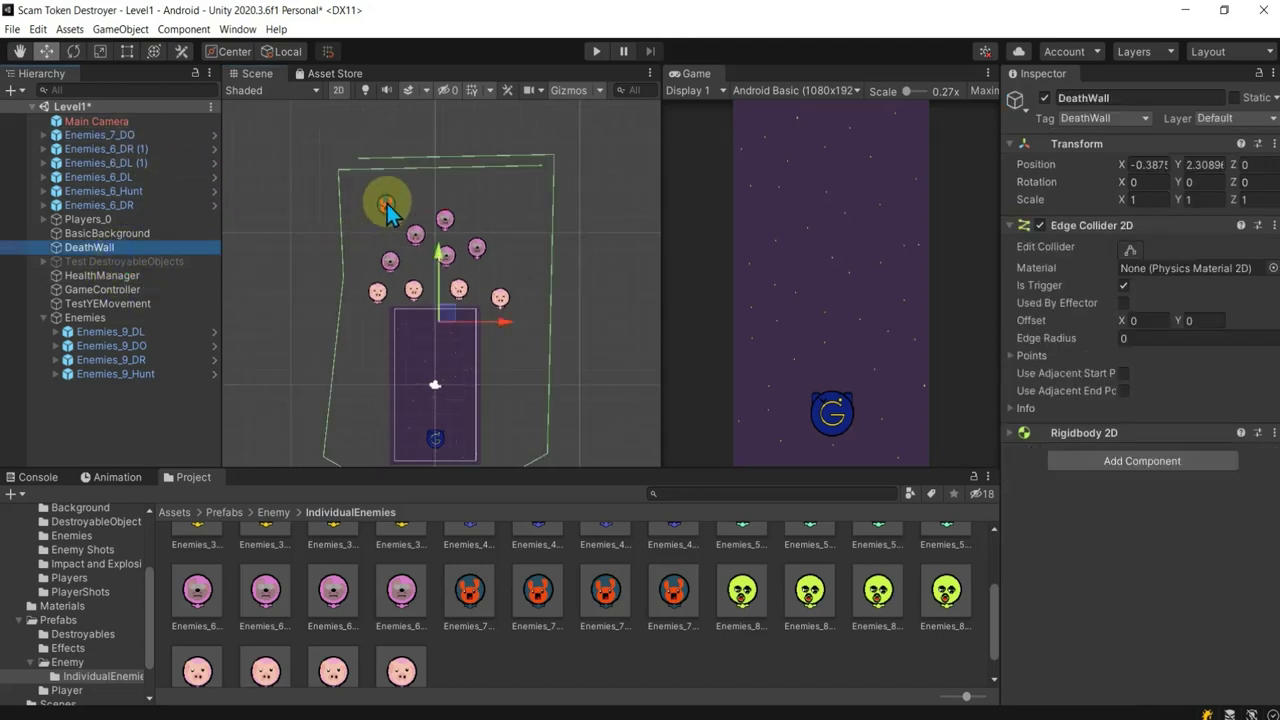
left_click_drag(740, 592, 430, 198)
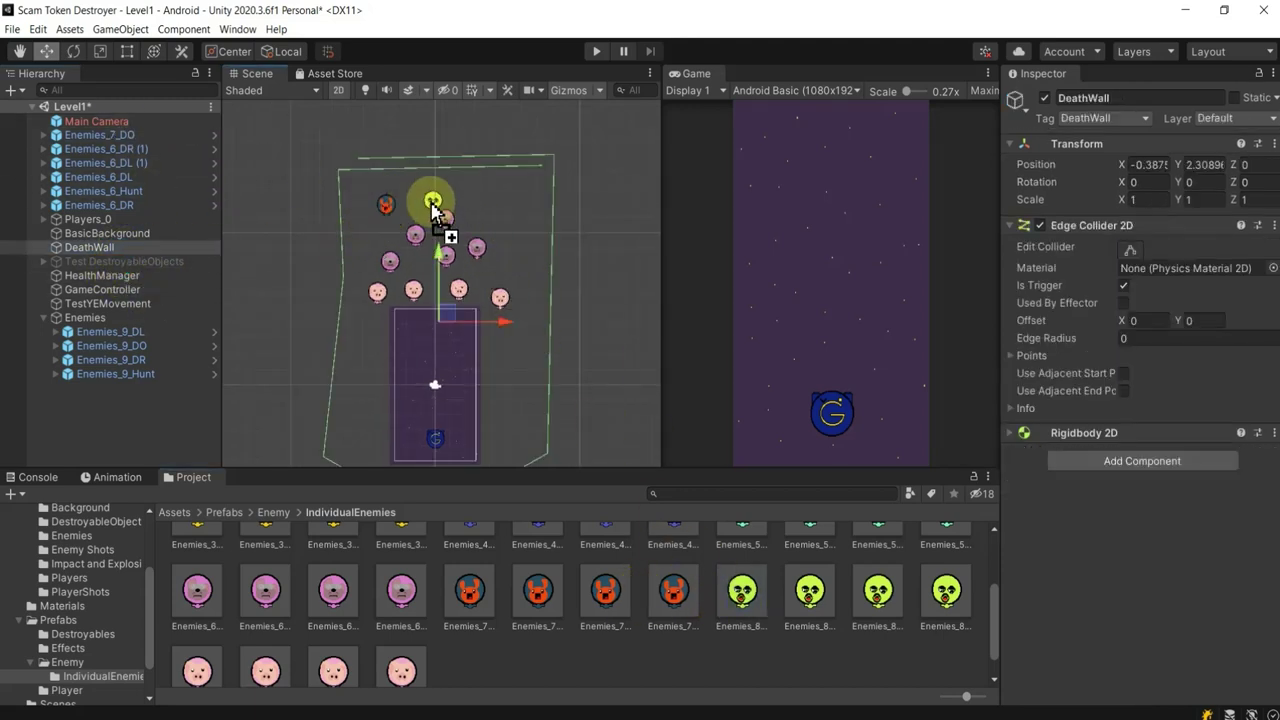
Step: Add an Enemies_4 enemy and two Enemies_3 enemies to the top row of the wave
scroll(535, 648, "up", 1)
left_click_drag(538, 590, 482, 218)
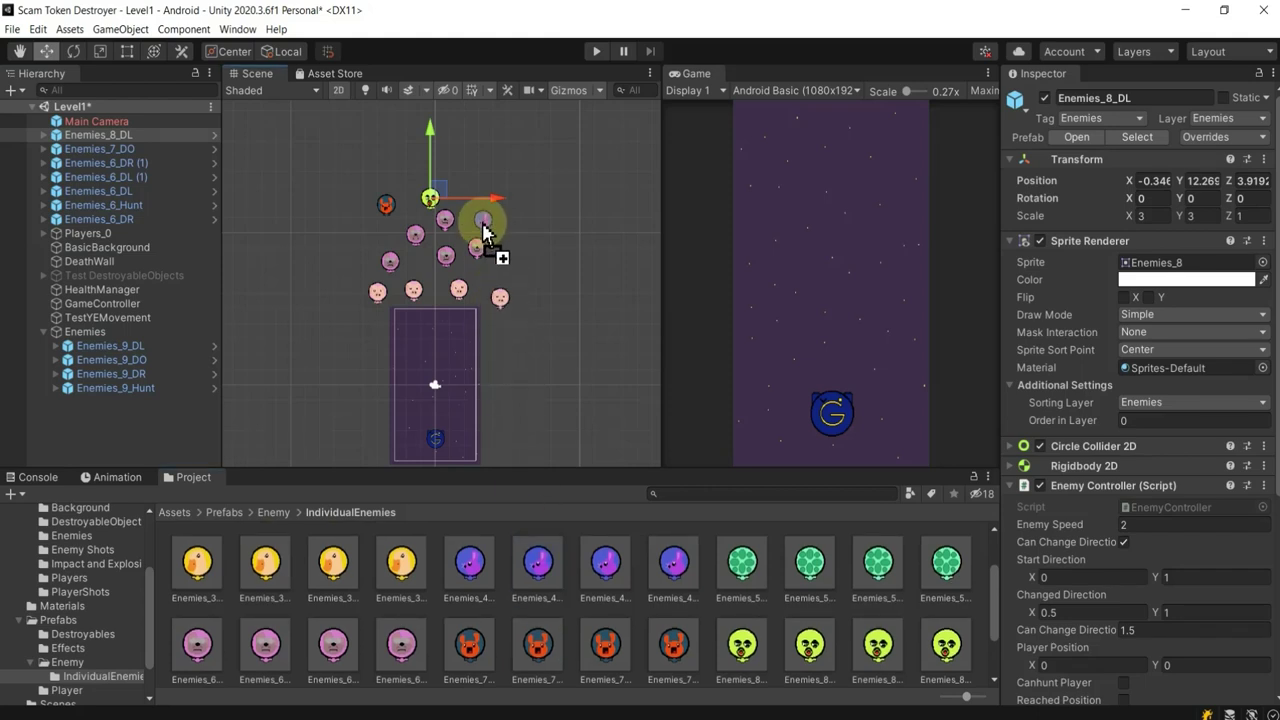
mouse_move(400, 577)
left_mouse_down()
mouse_move(433, 208)
mouse_move(455, 205)
left_mouse_up()
left_click_drag(277, 571, 410, 195)
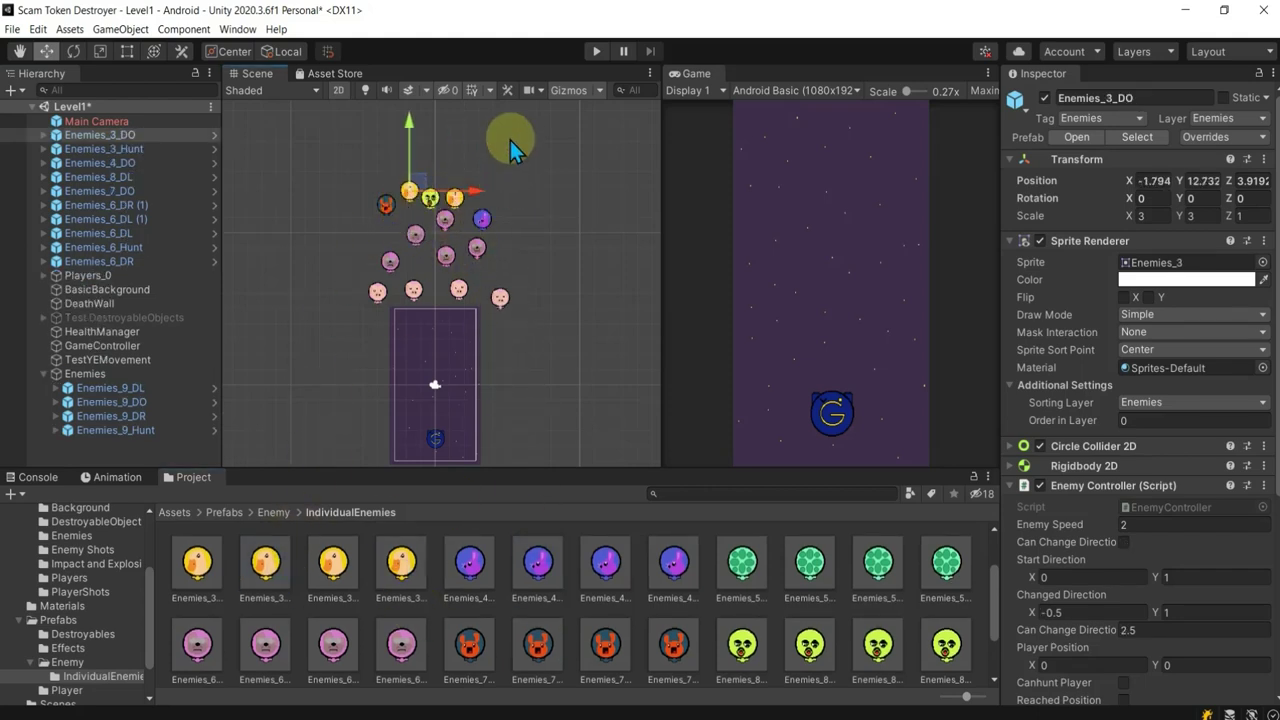
left_click(597, 51)
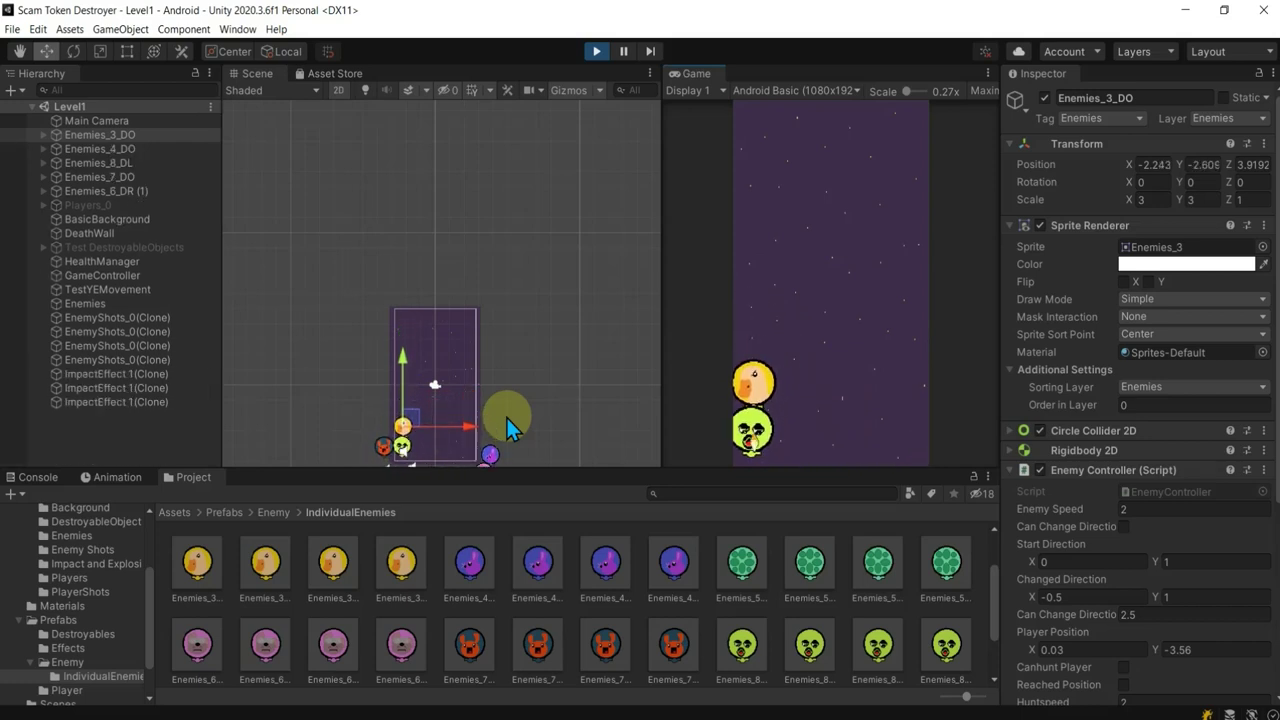
left_click(596, 51)
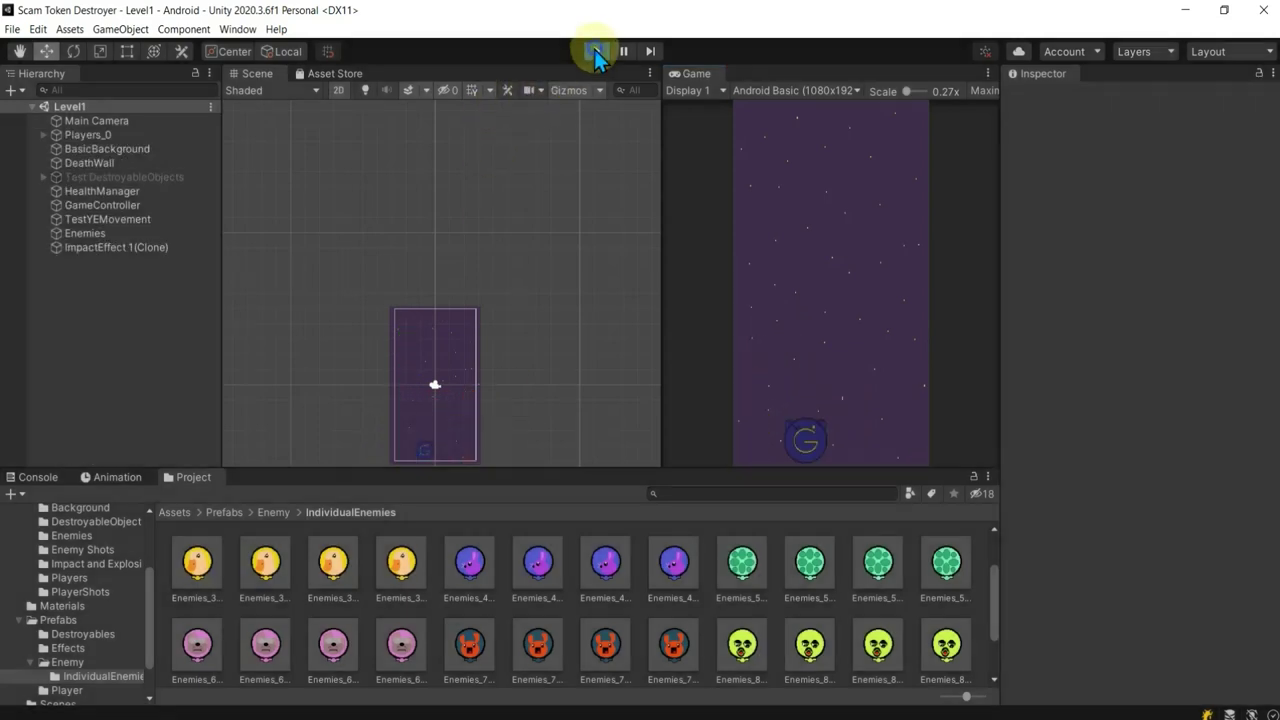